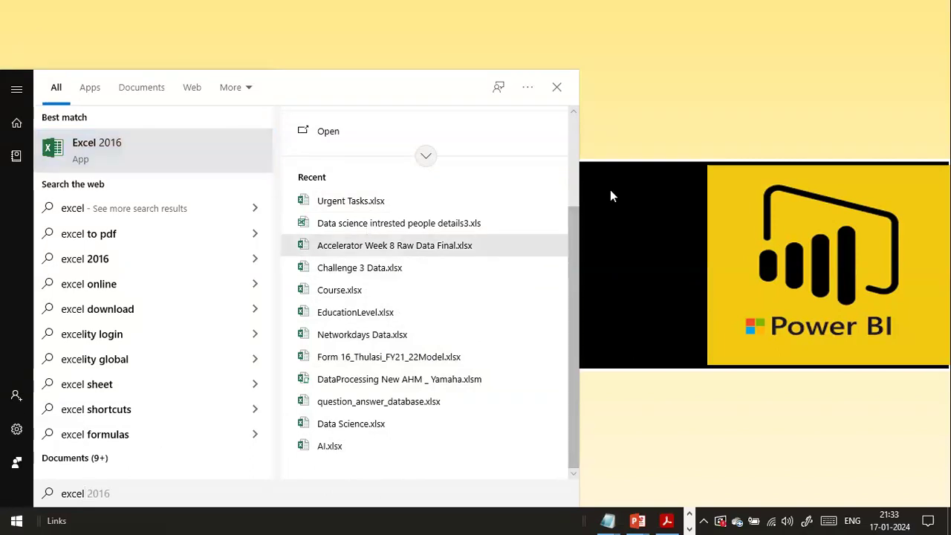
Step: Open the Challenge 3 Data.xlsx workbook from the recent Excel files
click(364, 267)
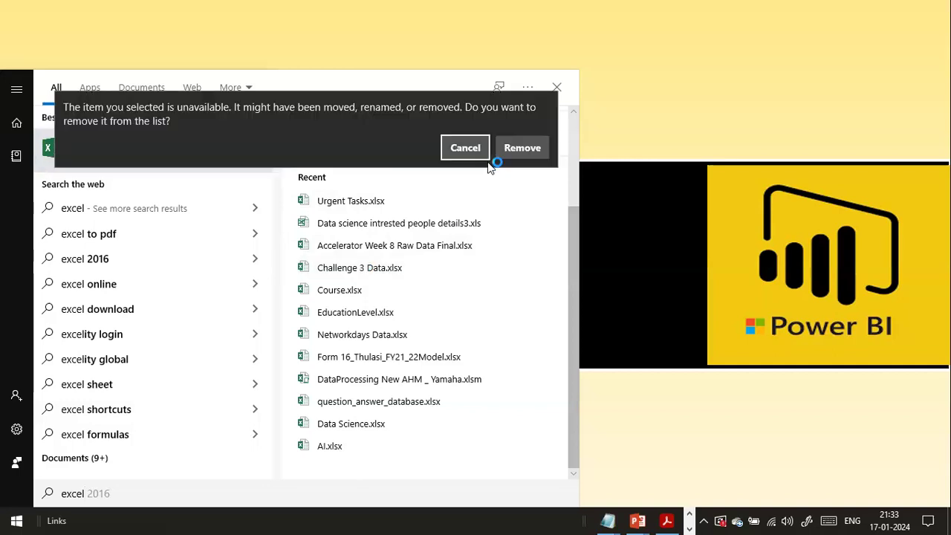
key(Escape)
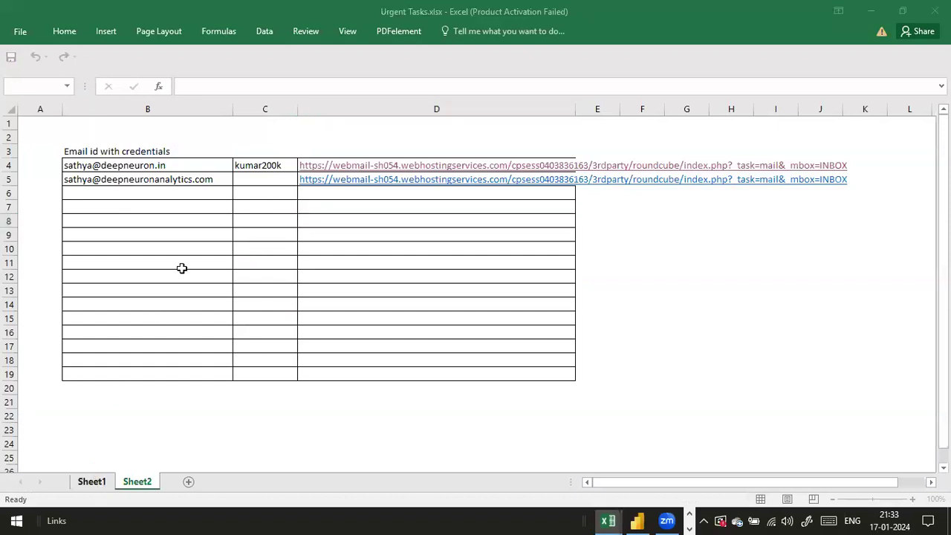
scroll(565, 104, up, 1)
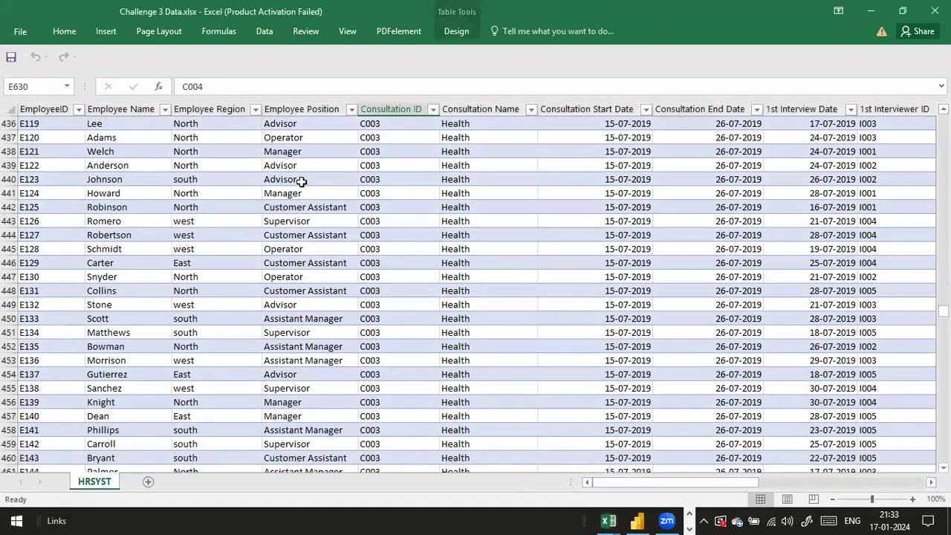
Step: Filter the Consultation Name column of the HRSYST sheet to show only Health
scroll(297, 186, up, 1)
scroll(595, 141, up, 5)
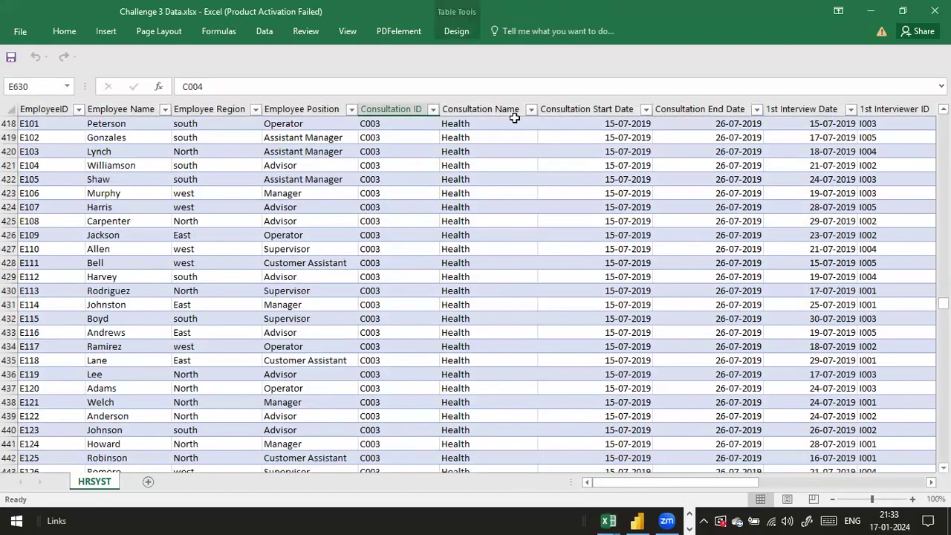
click(532, 110)
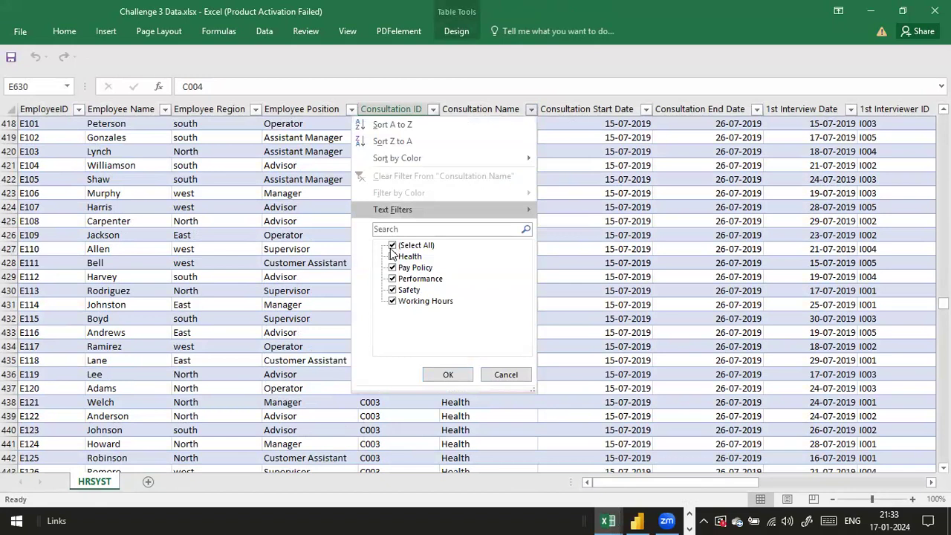
click(393, 246)
click(401, 257)
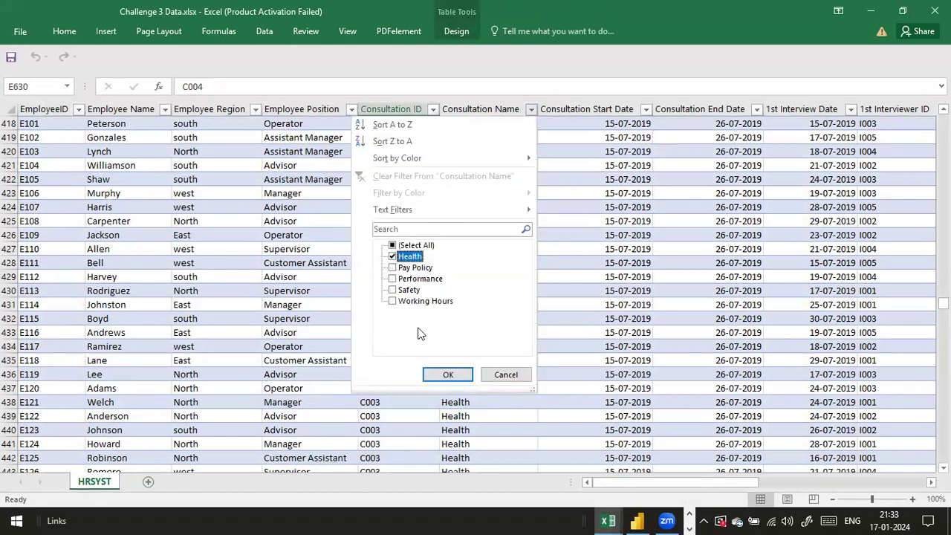
click(434, 374)
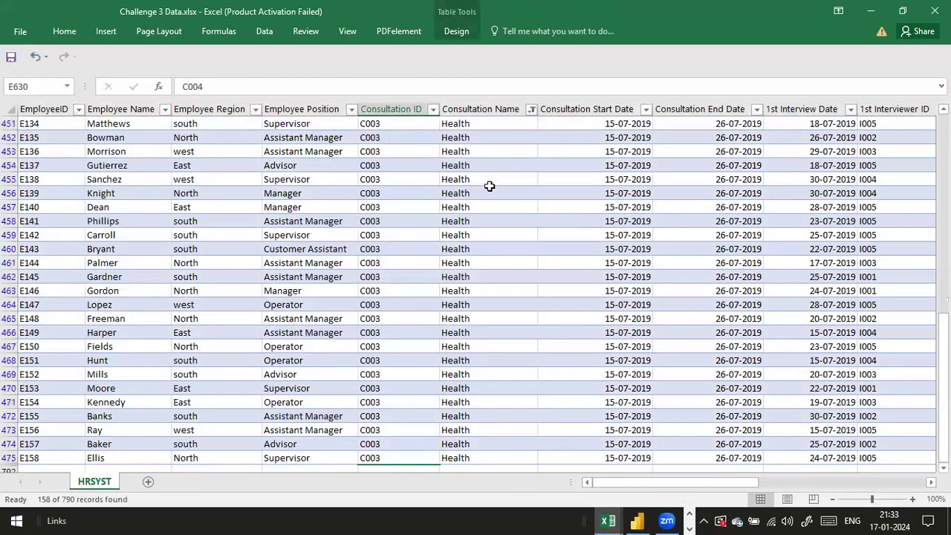
Step: Look through the filtered Health records, minimise the workbook to show the slide, and return to the workbook
scroll(490, 178, down, 4)
scroll(497, 159, up, 6)
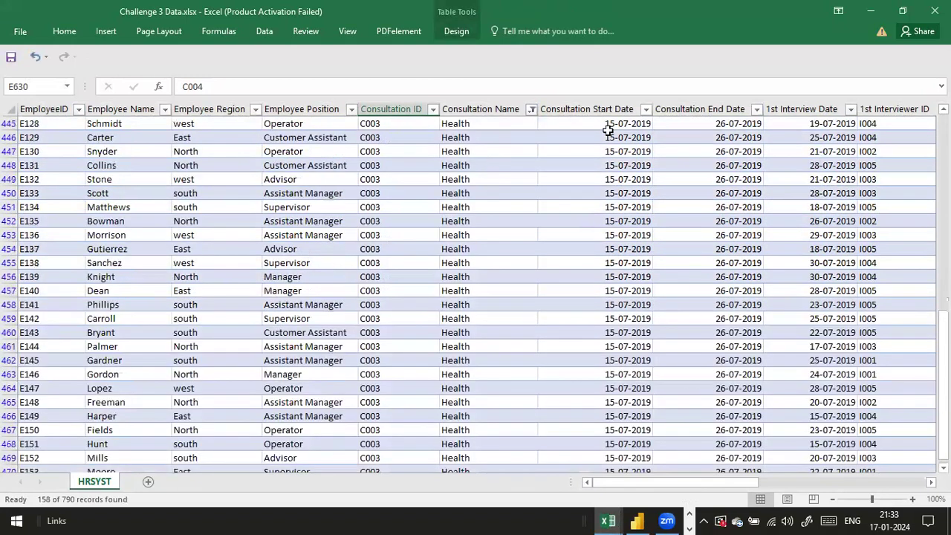
scroll(697, 162, up, 4)
scroll(922, 200, up, 3)
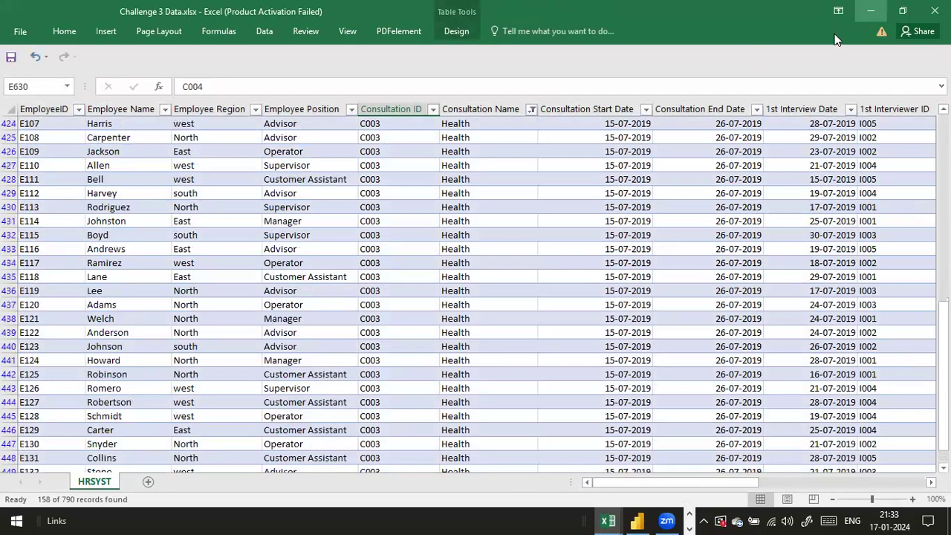
click(871, 11)
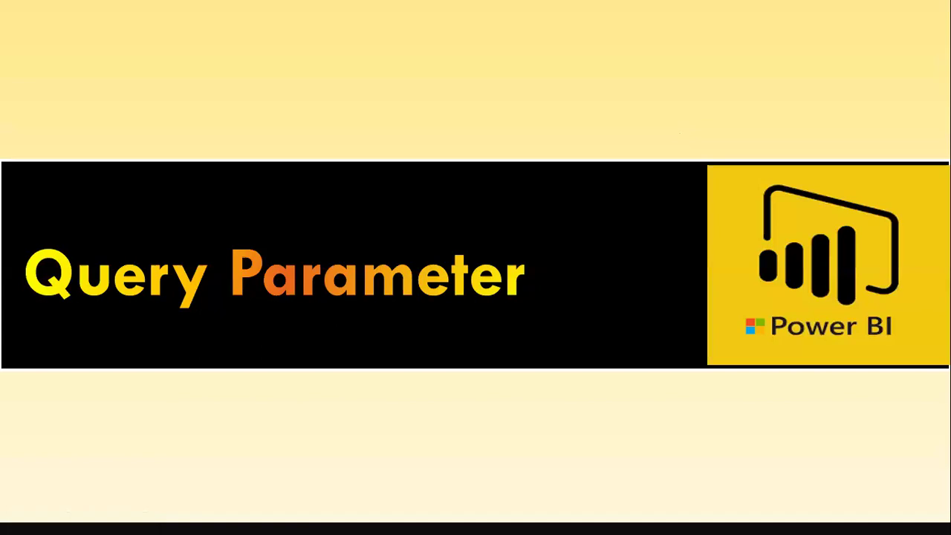
key(alt+Tab)
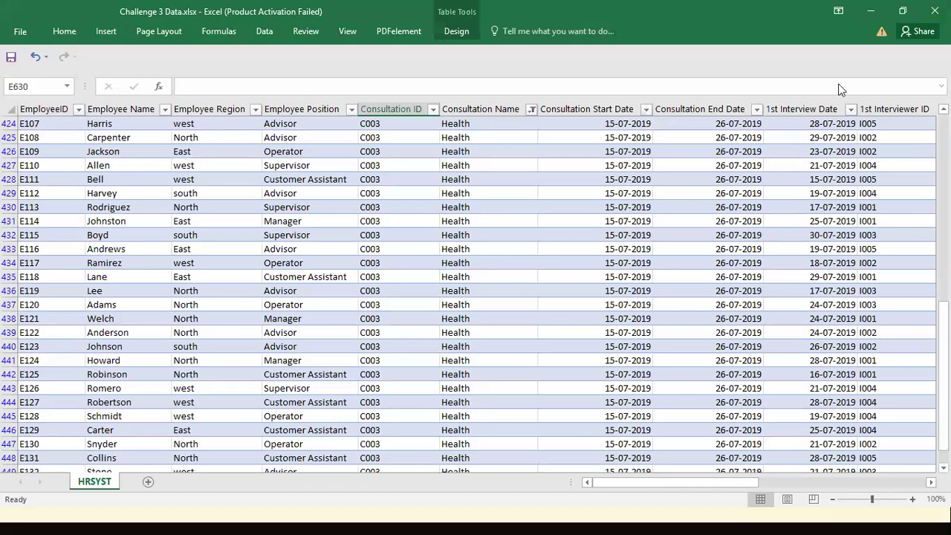
Step: Inspect the filter choices of the Consultation ID and Consultation Name columns, leaving the existing filter as set
click(432, 109)
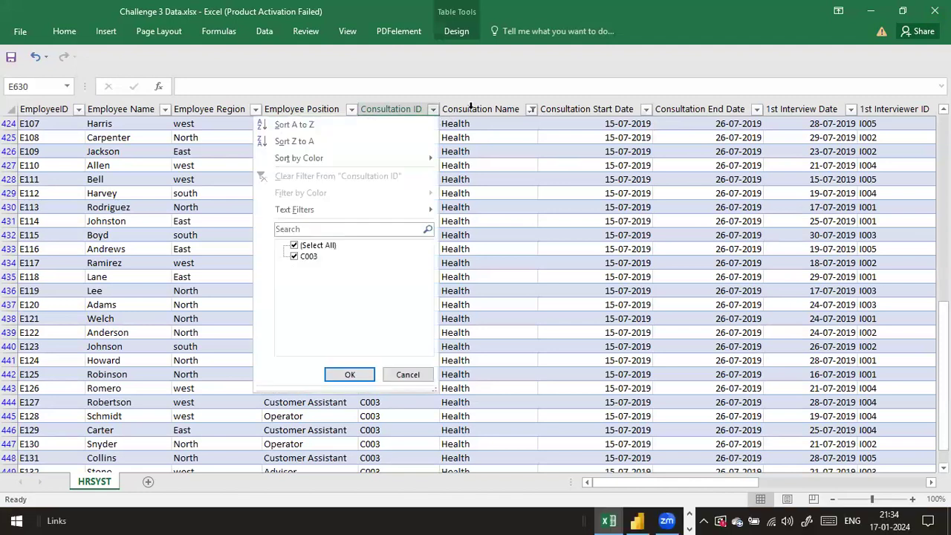
click(530, 111)
click(526, 120)
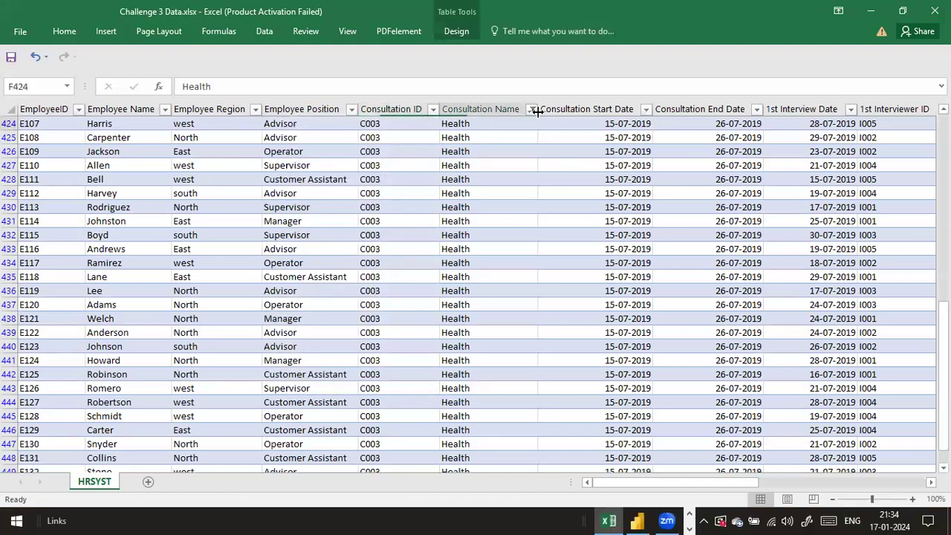
click(532, 109)
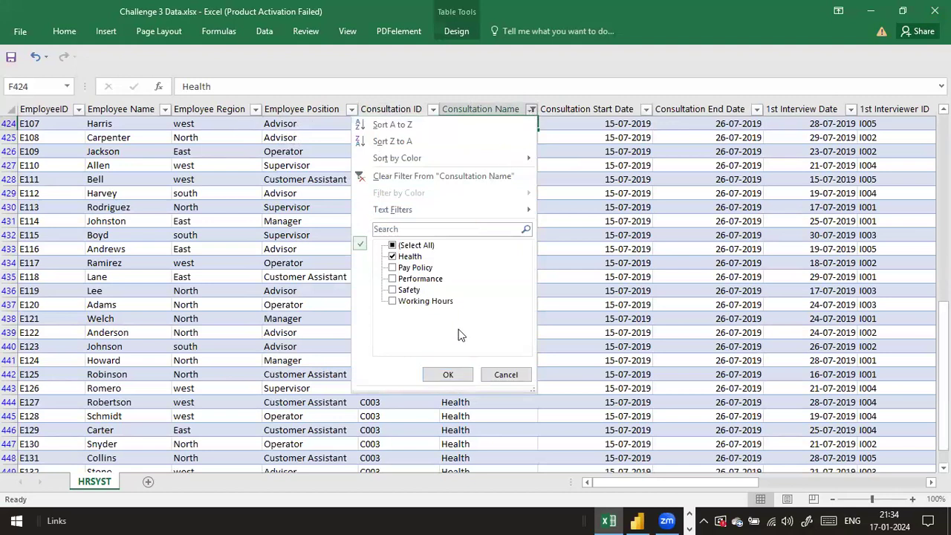
click(519, 374)
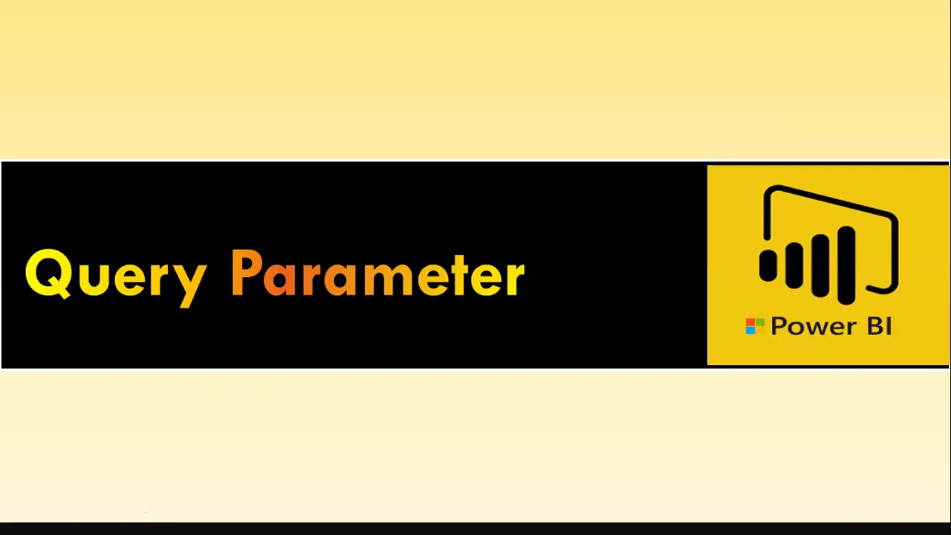
Step: Return to the workbook, reapply the Health filter on Consultation Name and look over the matching rows
key(alt+Tab)
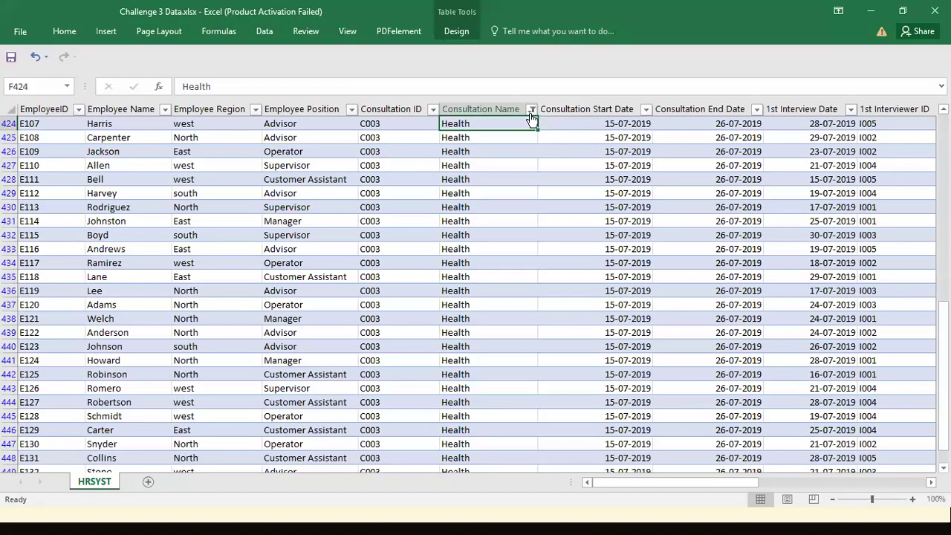
click(531, 109)
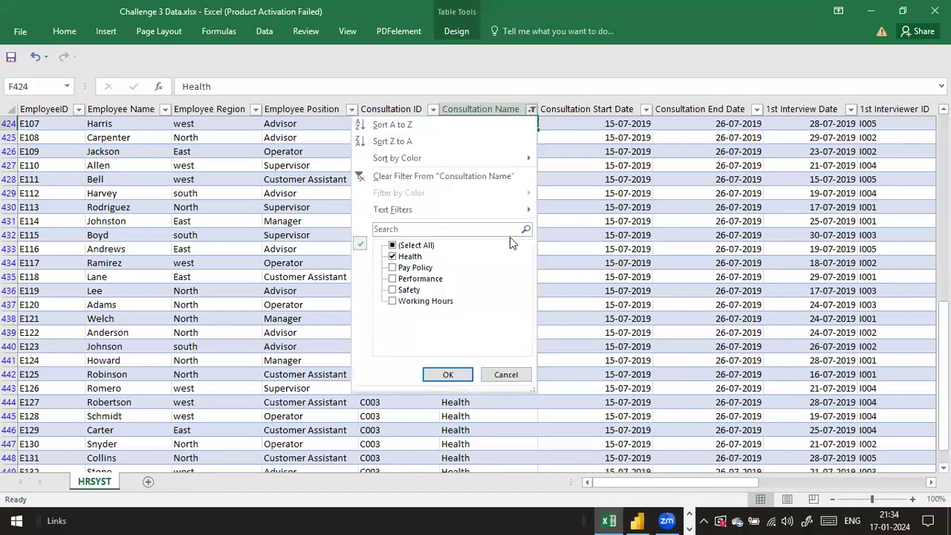
click(448, 374)
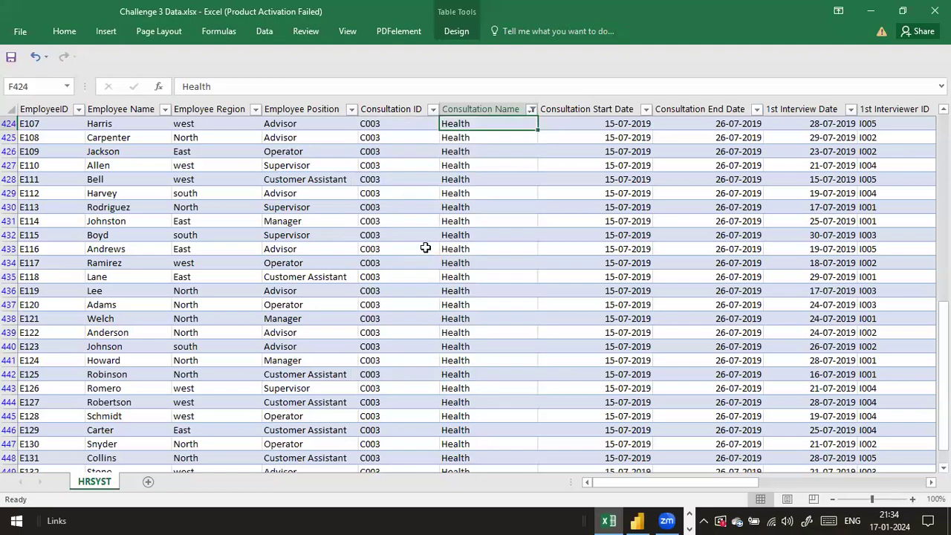
scroll(446, 198, down, 3)
scroll(449, 196, up, 3)
scroll(449, 197, up, 4)
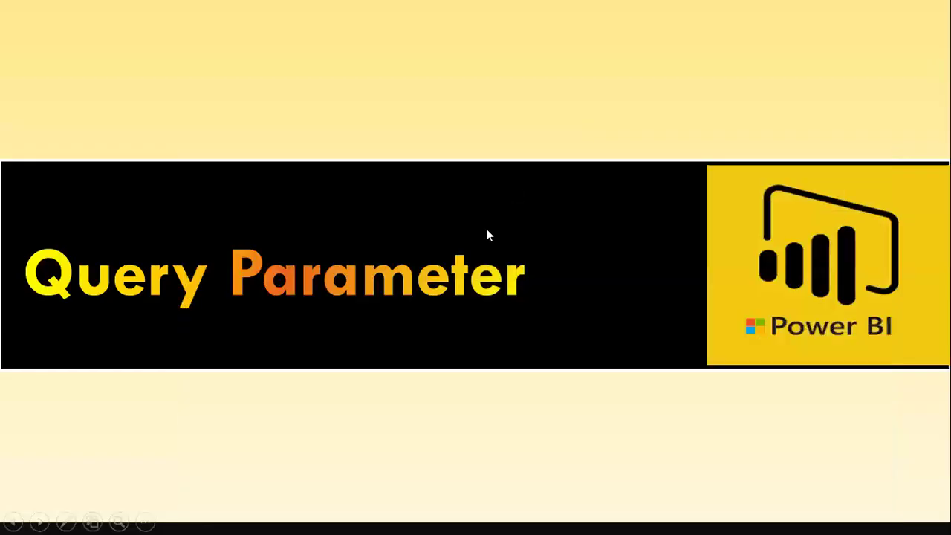
Step: Switch to Power BI Desktop and display the SalesFact table in the table view
key(alt+Tab)
key(alt+Tab)
key(alt+Tab)
key(alt+Tab)
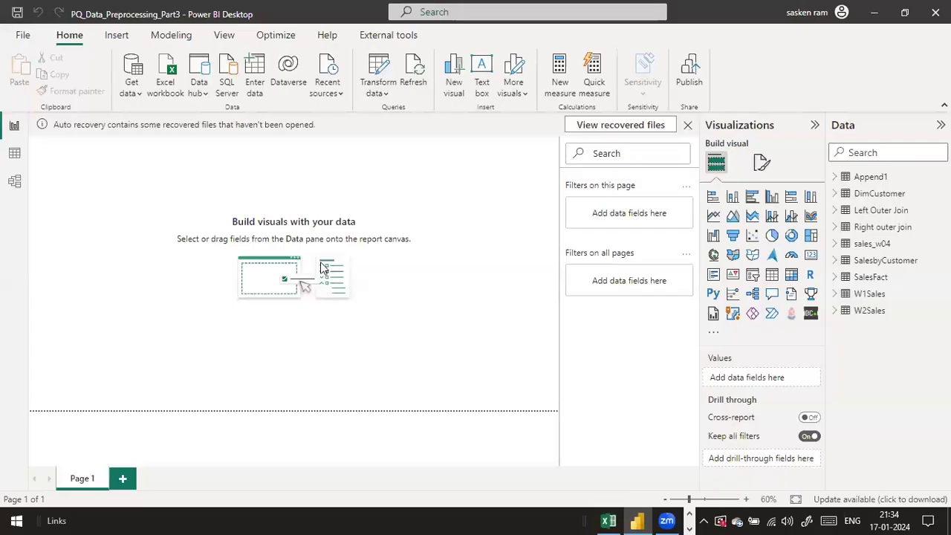
click(15, 154)
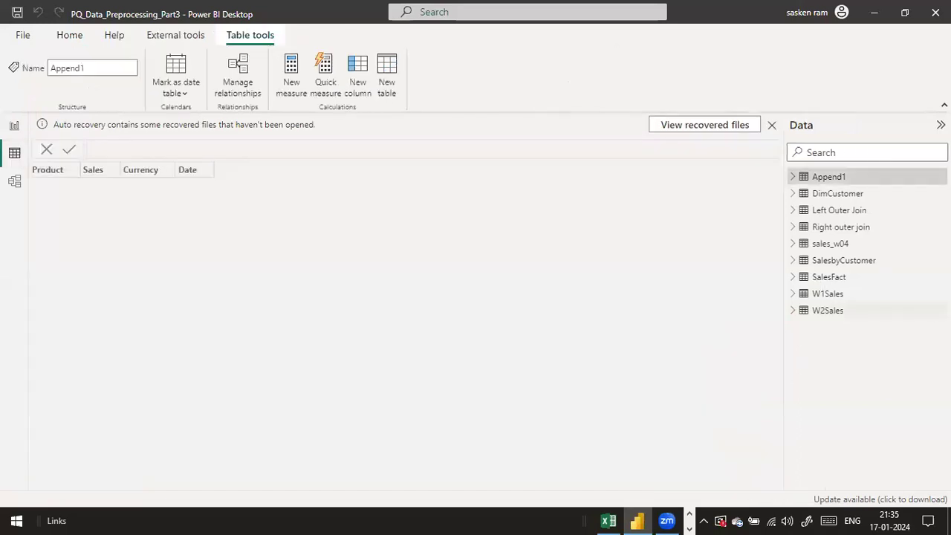
click(829, 243)
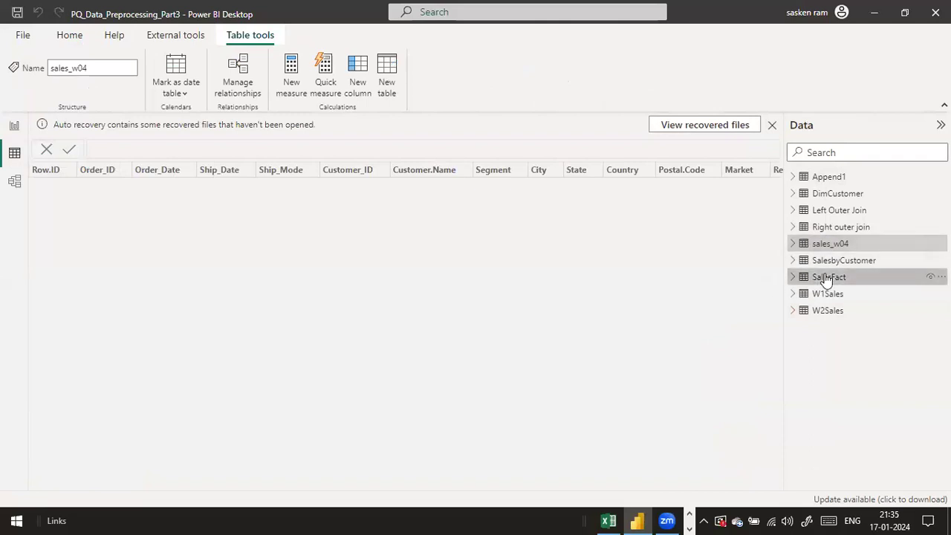
click(827, 277)
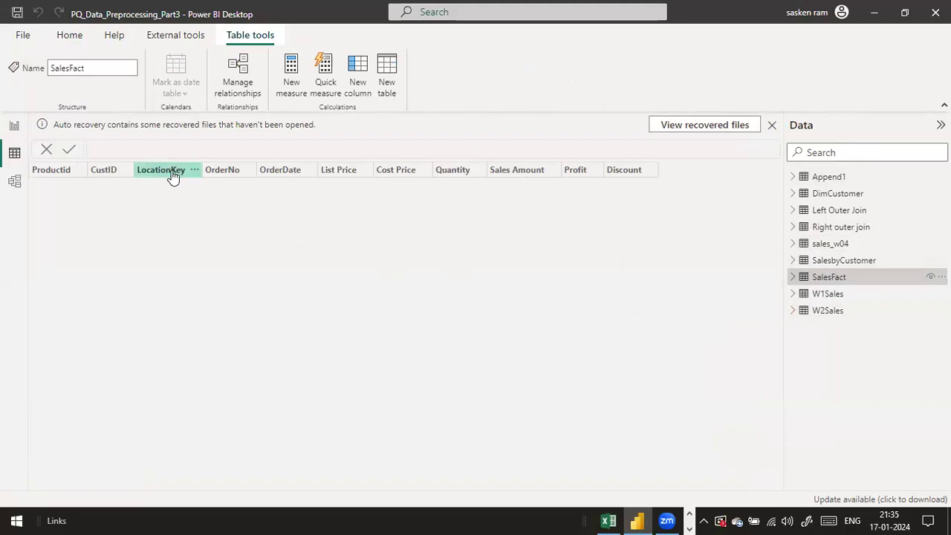
Step: Try limiting the LocationKey filter of the SalesFact table to BLR only
click(197, 170)
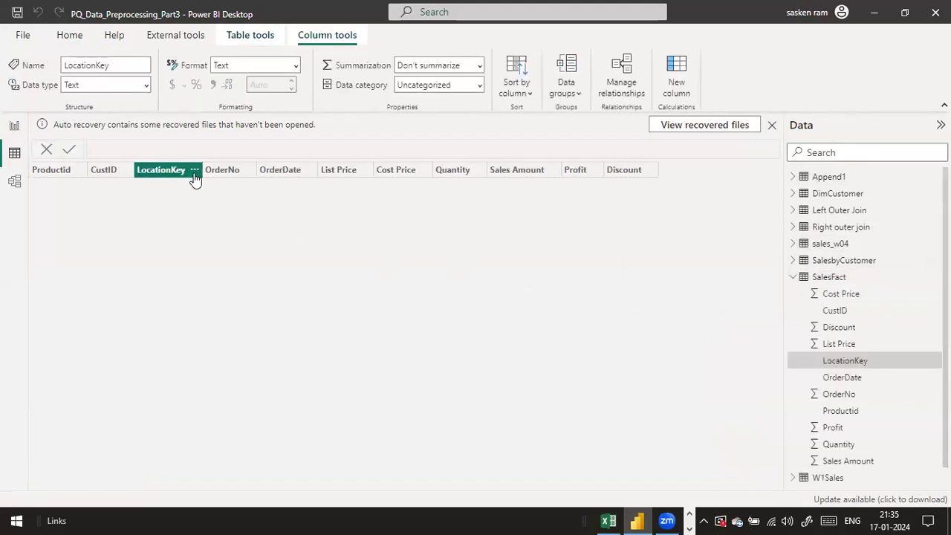
click(193, 172)
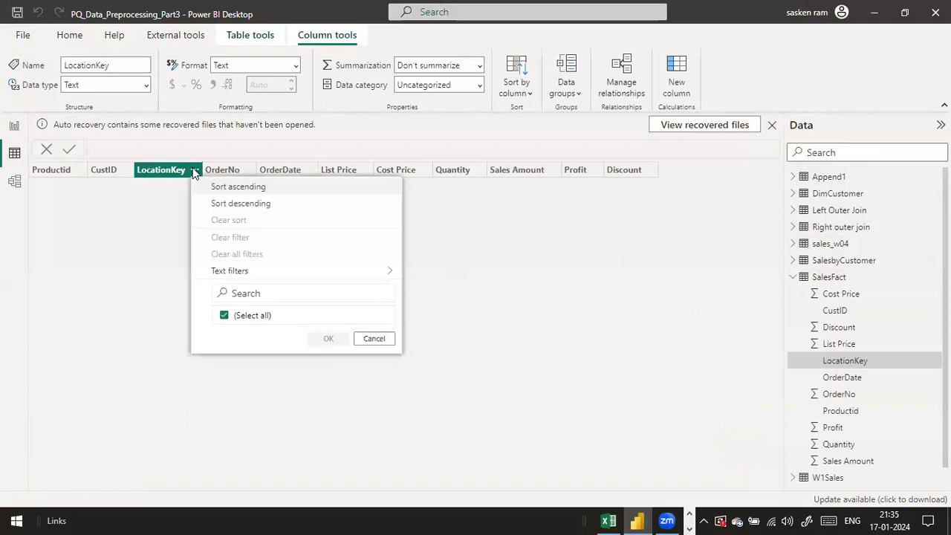
click(550, 243)
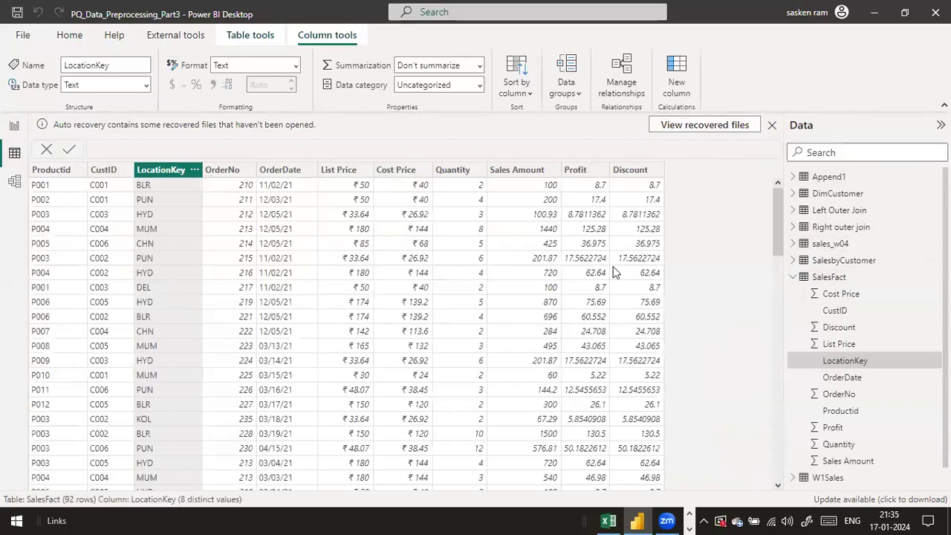
click(195, 171)
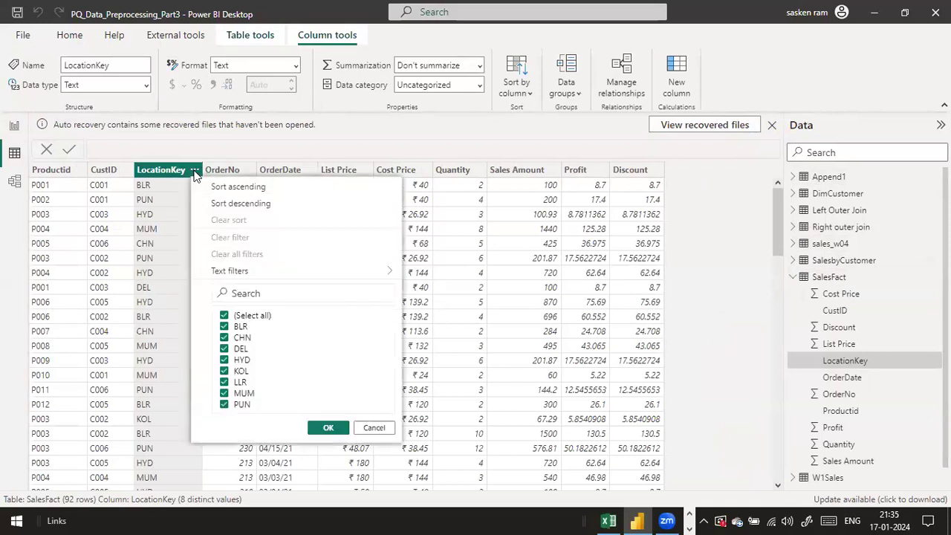
click(225, 316)
click(225, 327)
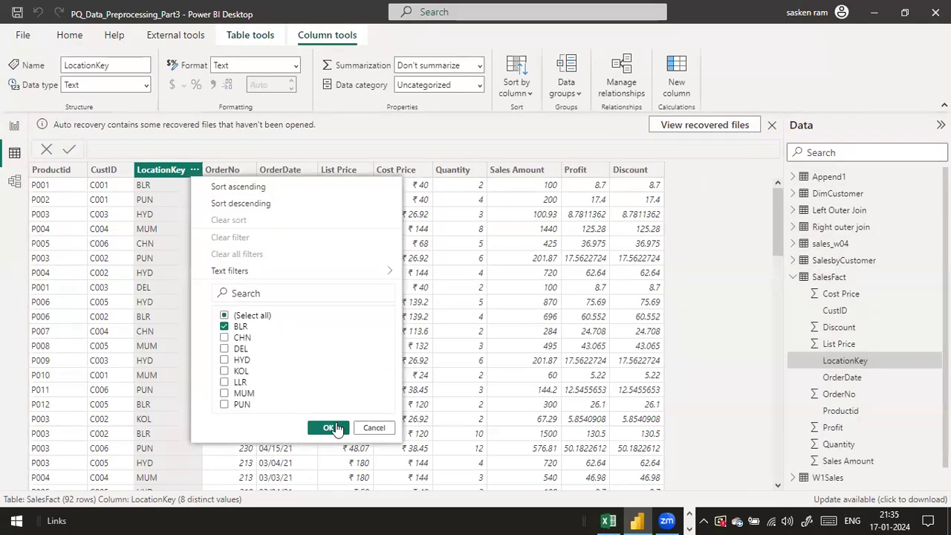
click(373, 427)
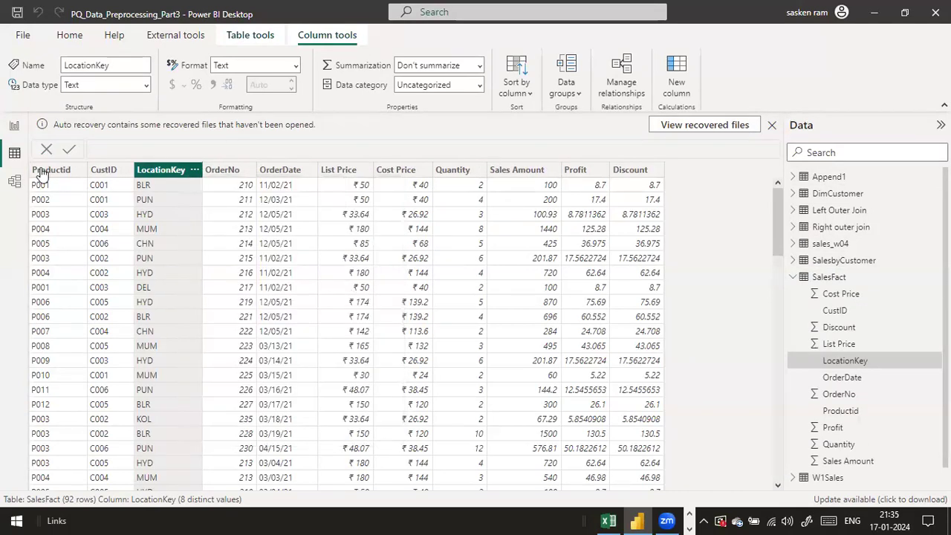
Step: Return to the report page, add an empty clustered column chart and position it in the page's lower-left area
click(13, 127)
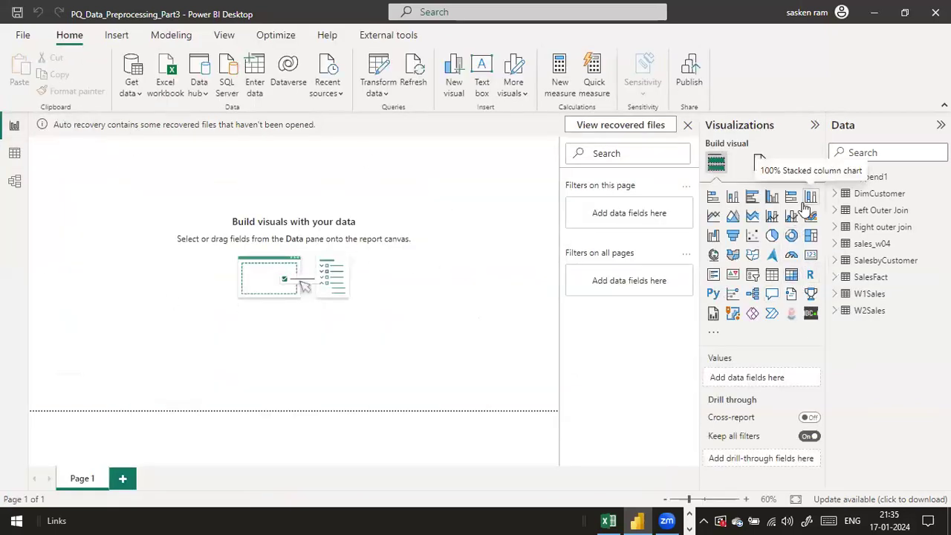
click(770, 200)
drag(131, 201, 393, 335)
drag(308, 352, 283, 366)
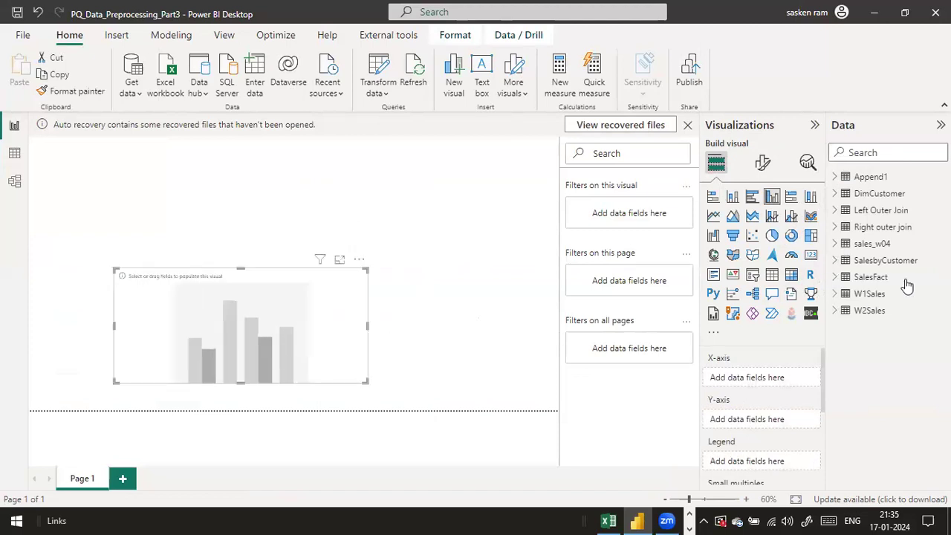
Step: Plot Sales Amount from SalesFact by First Name from DimCustomer in the empty column chart
click(877, 244)
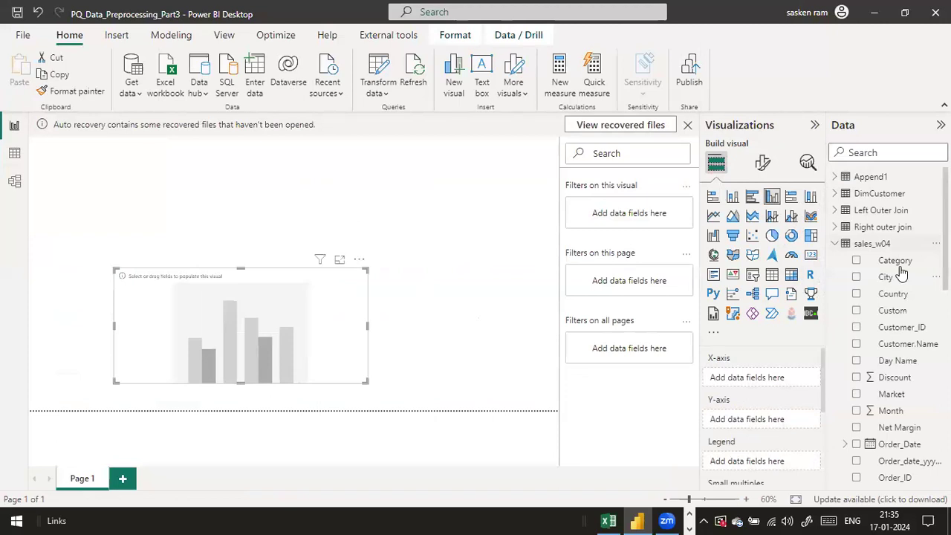
click(835, 244)
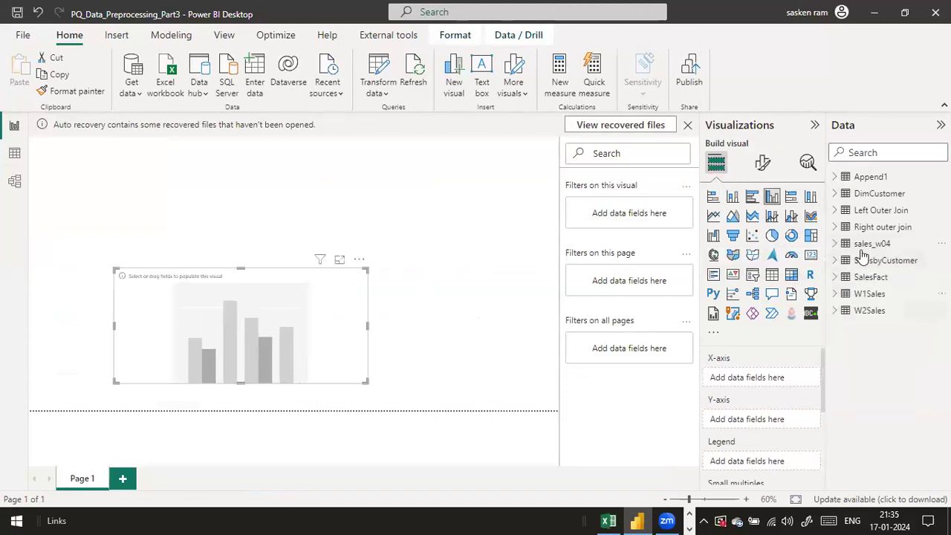
click(835, 277)
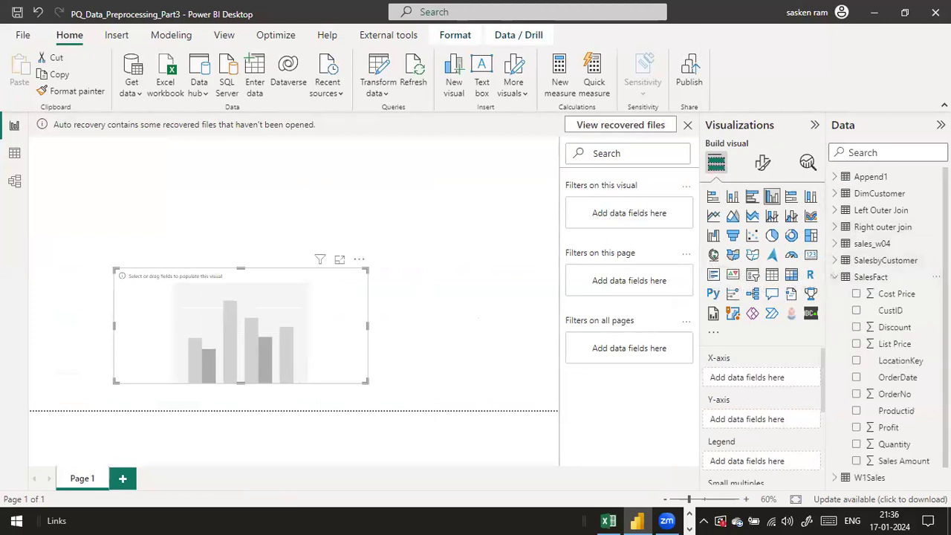
scroll(918, 293, down, 1)
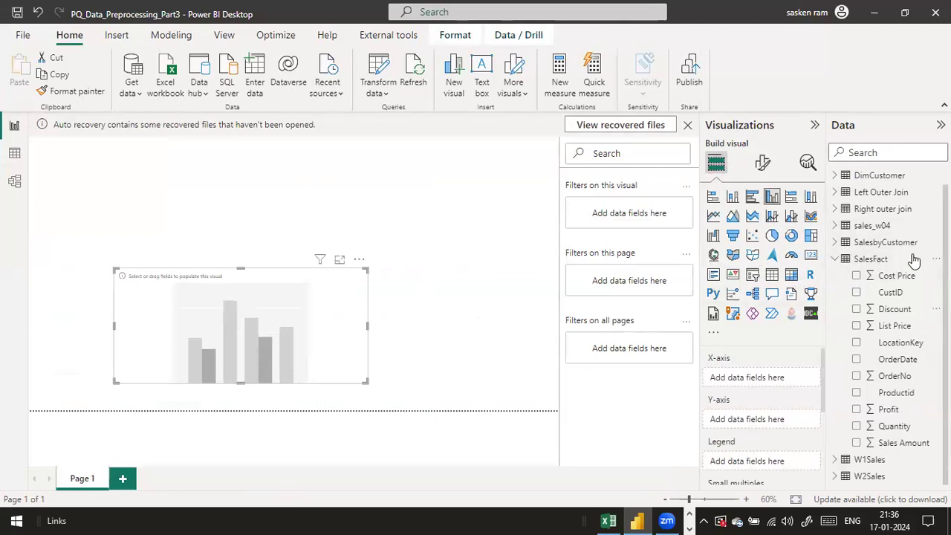
click(835, 175)
drag(882, 209, 520, 297)
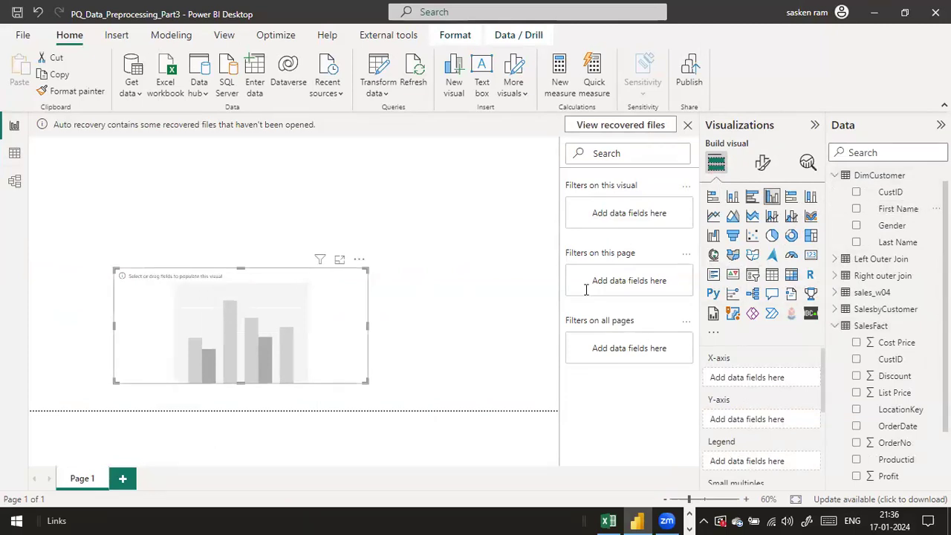
scroll(907, 431, down, 1)
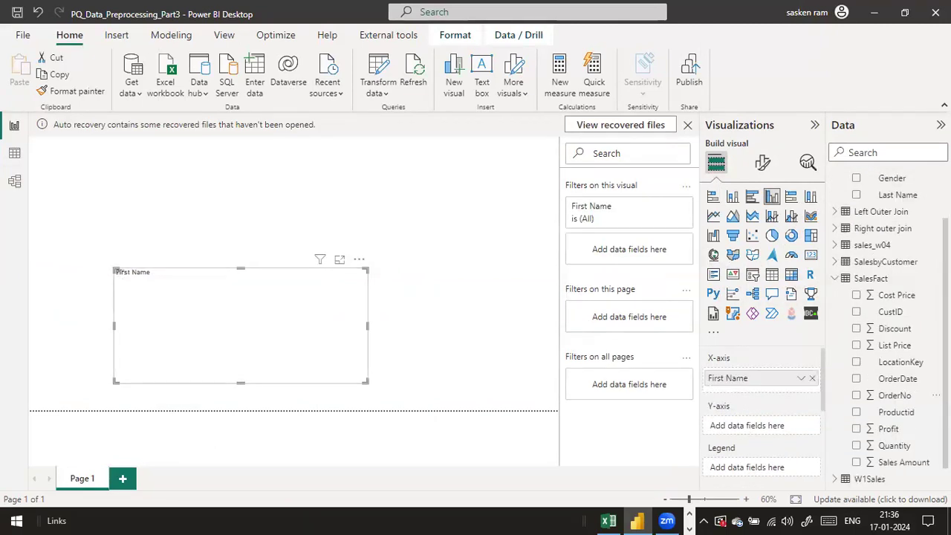
scroll(915, 448, down, 1)
drag(915, 446, 321, 292)
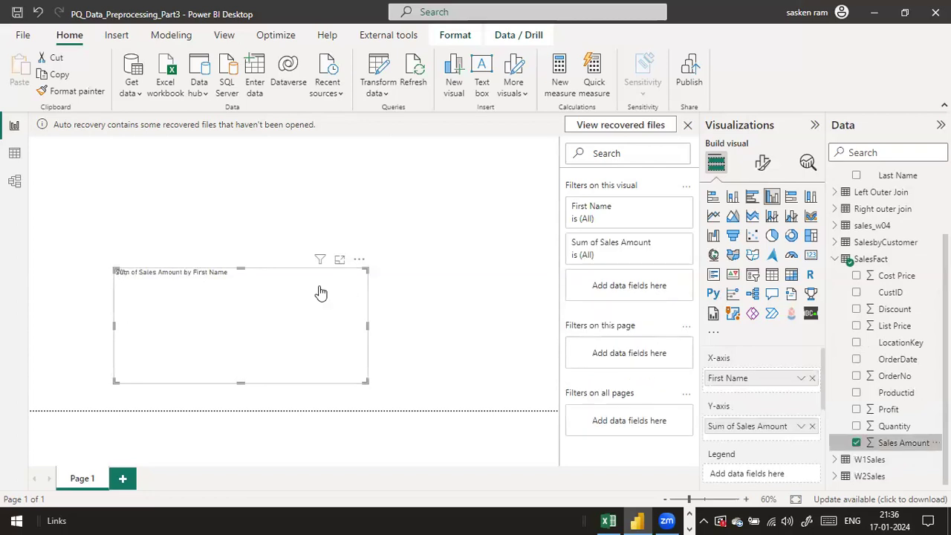
Step: Widen the column chart, move it toward the page's left edge and increase its height
drag(368, 324, 562, 346)
drag(393, 283, 327, 275)
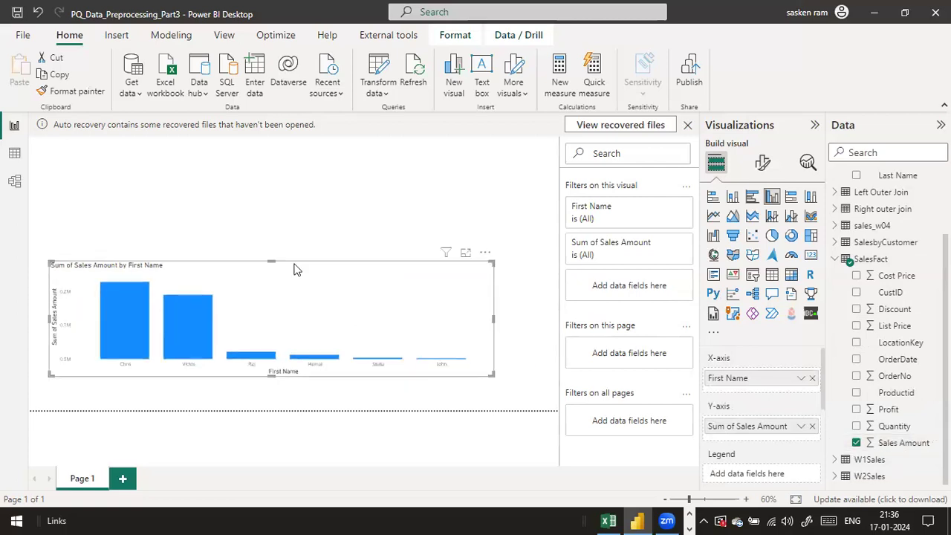
drag(286, 213, 295, 180)
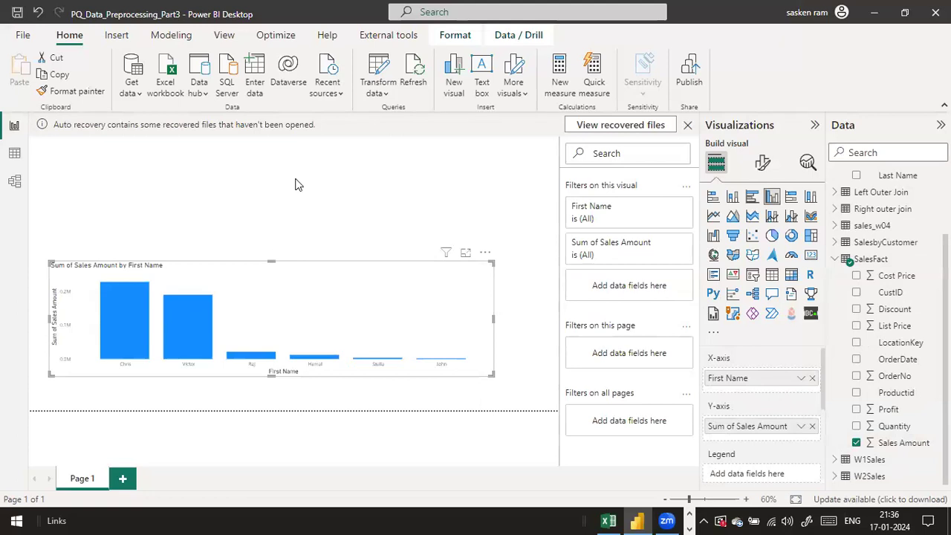
click(541, 177)
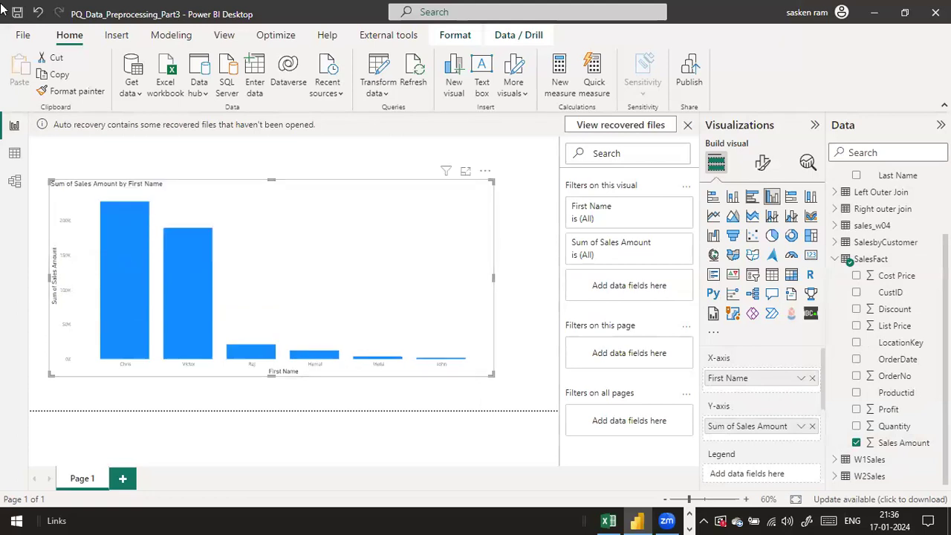
Step: Choose DimLocation.xlsx from the dat1 folder as a new Excel workbook data source
click(137, 95)
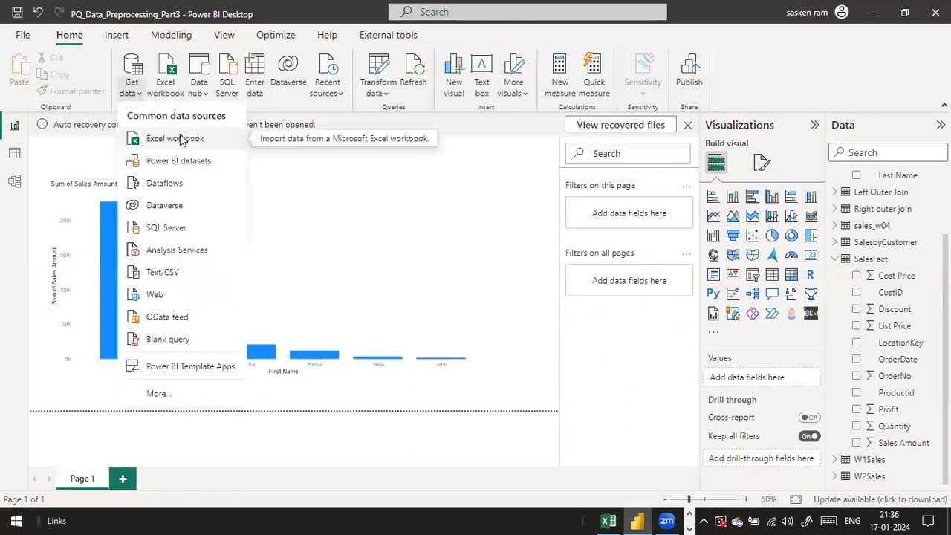
click(592, 291)
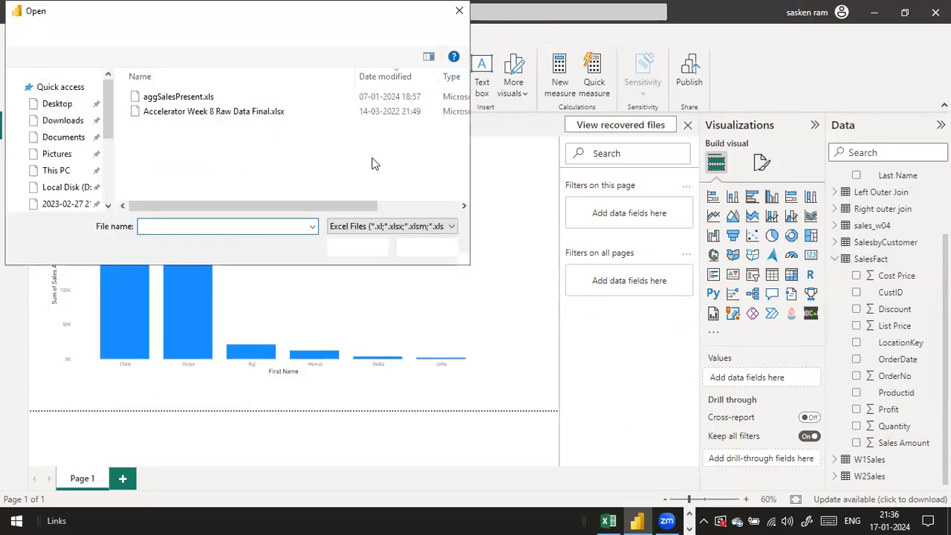
click(191, 156)
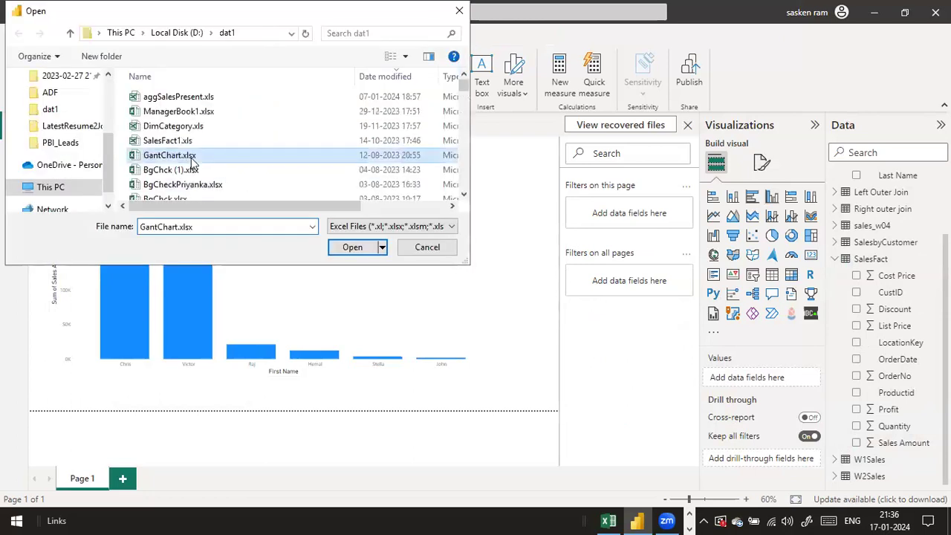
key(d)
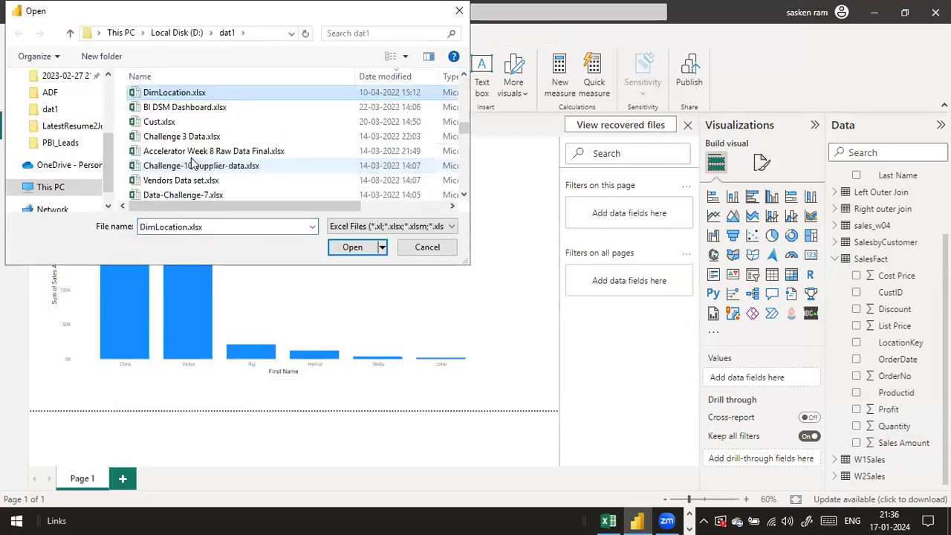
key(Return)
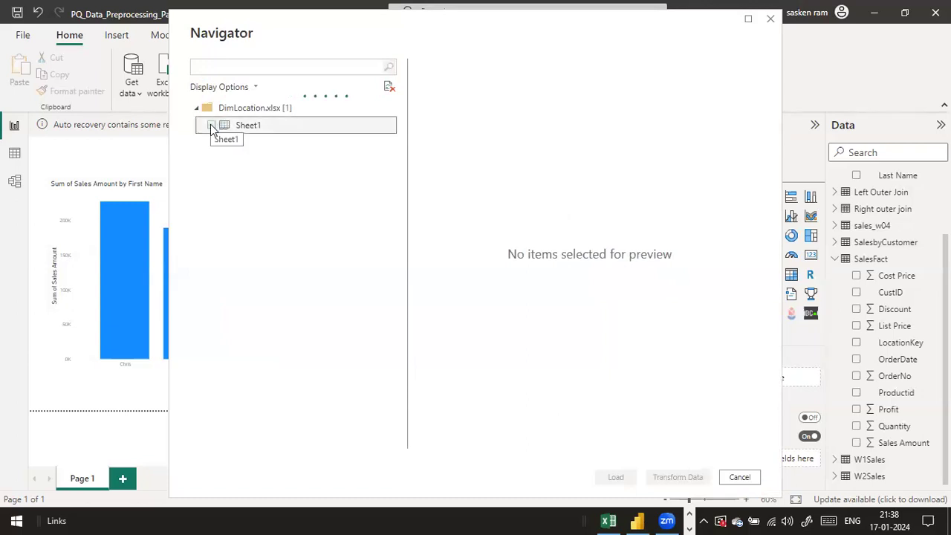
Step: Load Sheet1 of the workbook into the model with pending changes applied, and expand its fields in the table list
click(212, 126)
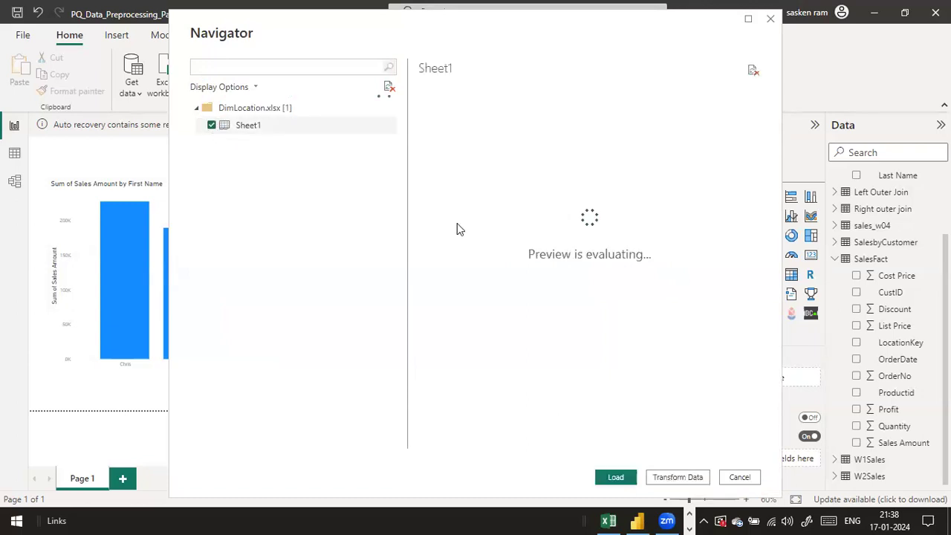
click(609, 473)
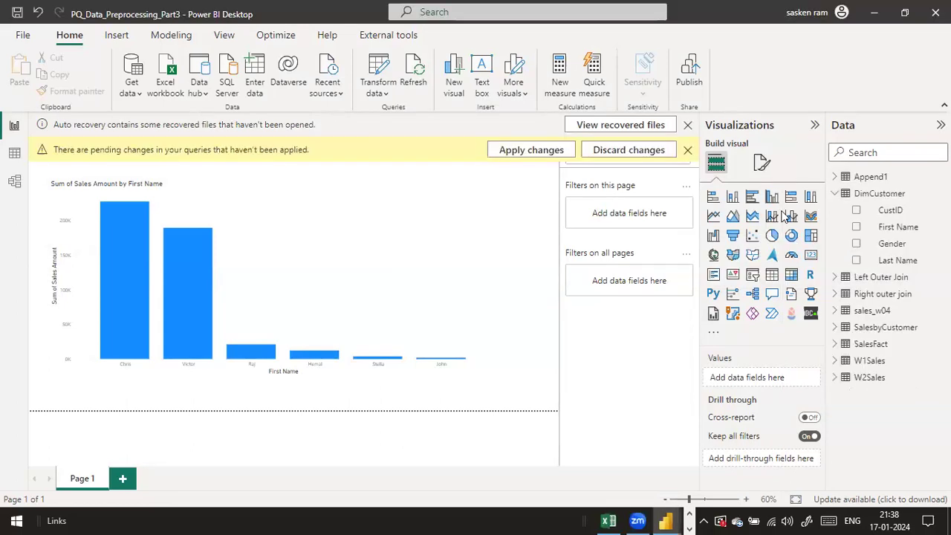
click(531, 150)
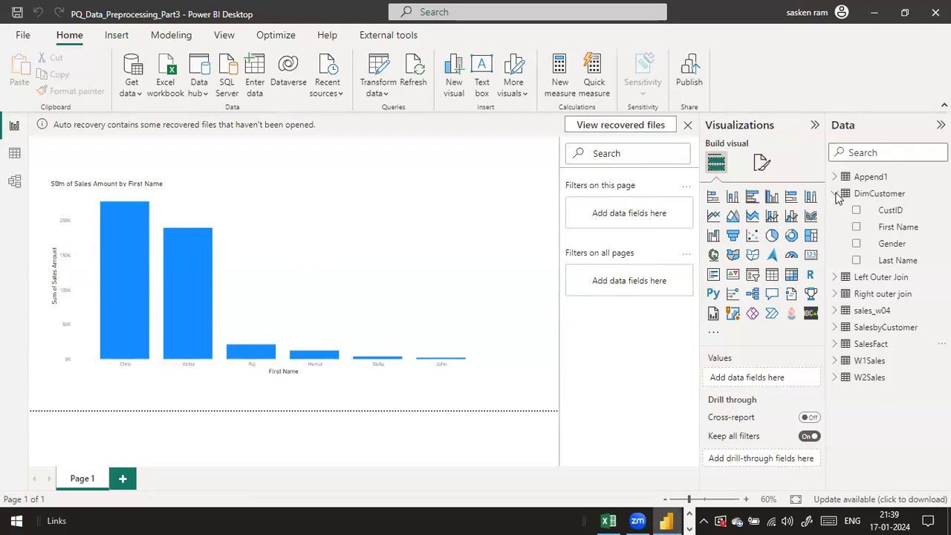
click(808, 252)
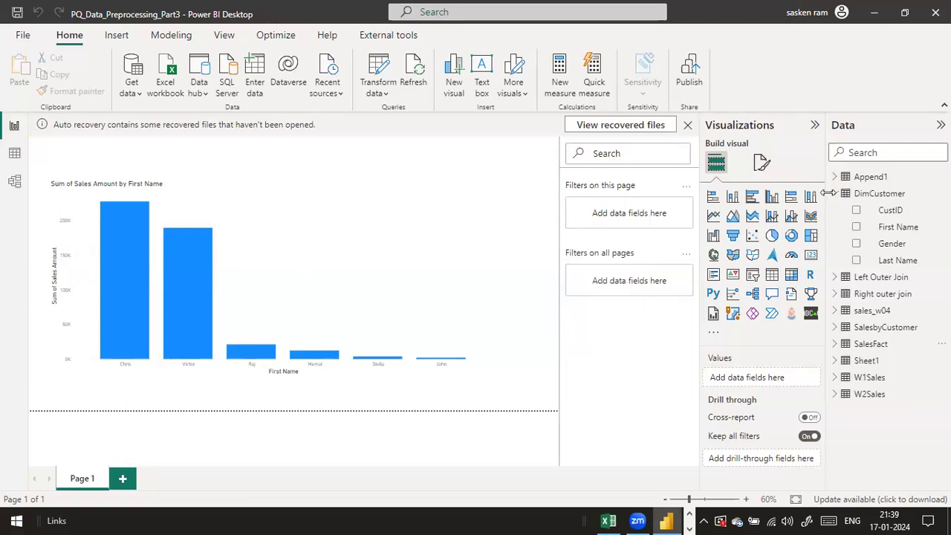
click(835, 360)
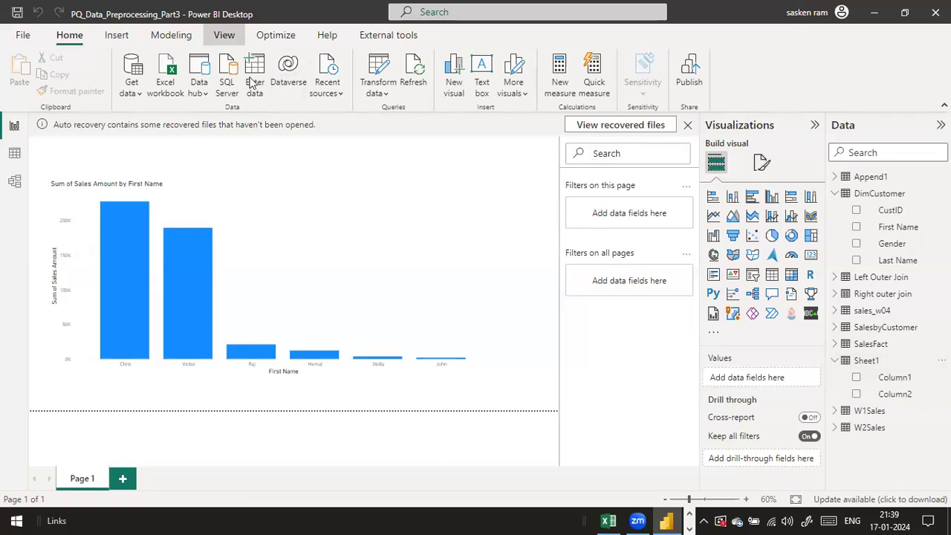
Step: Open the Sheet1 query in Power Query Editor and promote its first row to headers
click(69, 35)
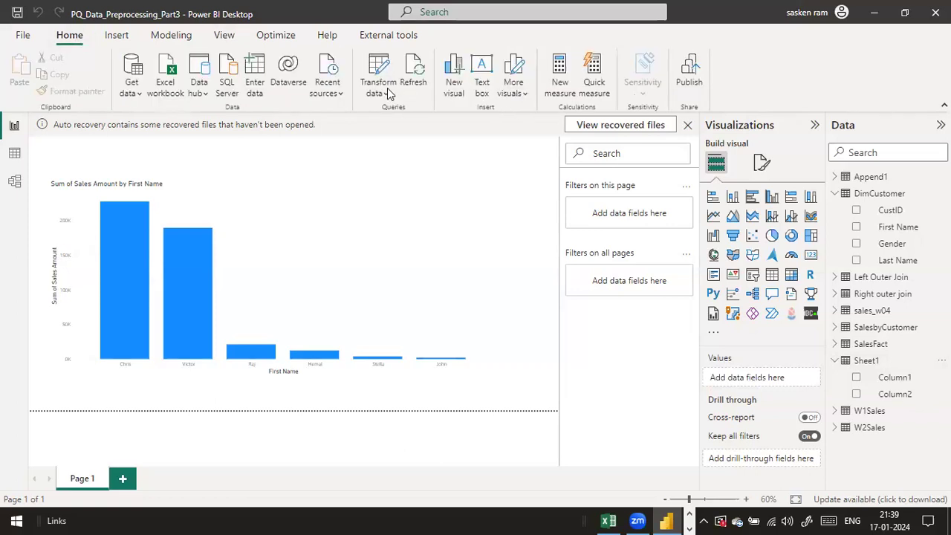
click(378, 90)
click(405, 119)
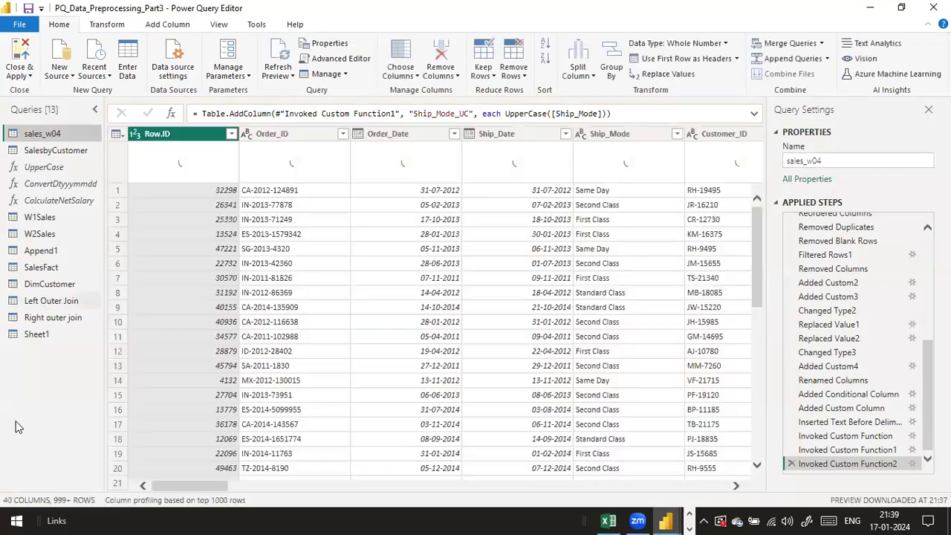
click(40, 333)
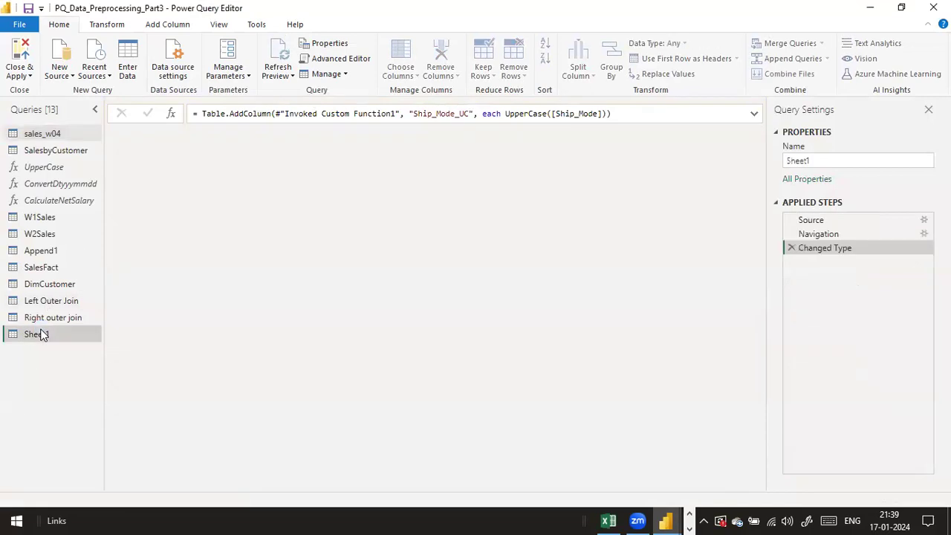
click(111, 24)
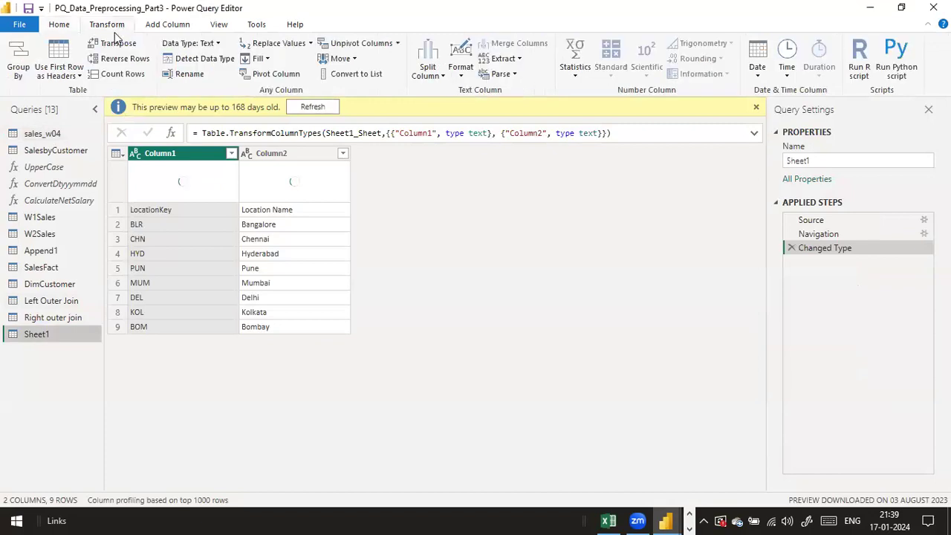
click(80, 77)
click(85, 91)
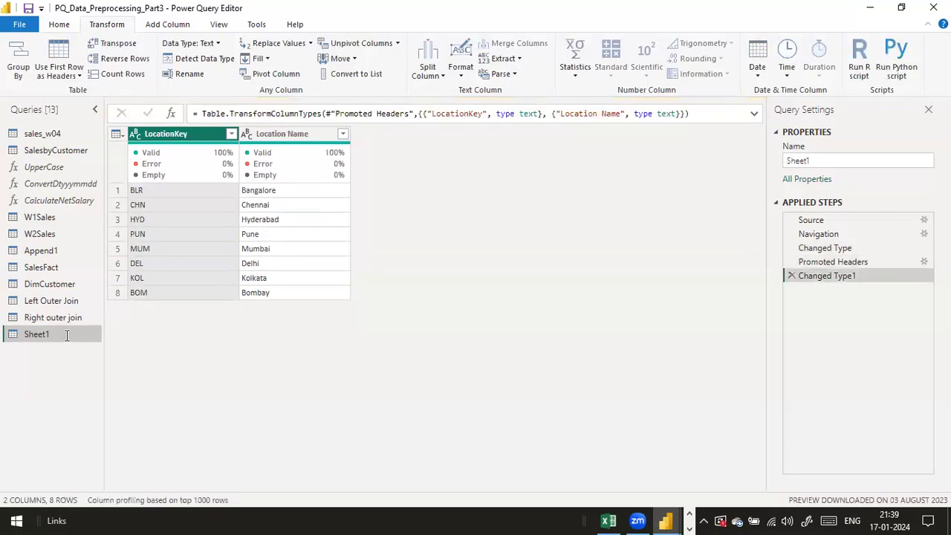
Step: Rename the Sheet1 query as DmLocation
double_click(66, 335)
text(D)
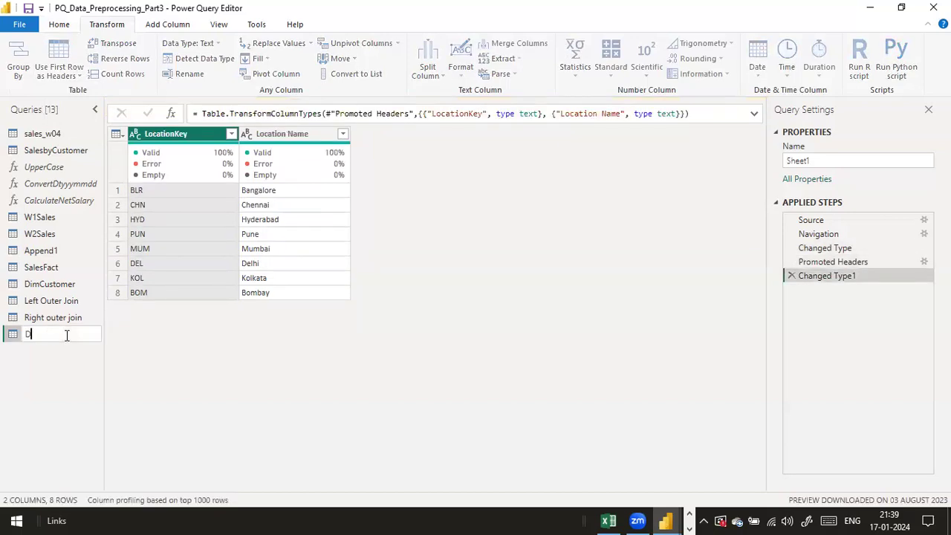
text(mLocatin)
text(n)
key(Return)
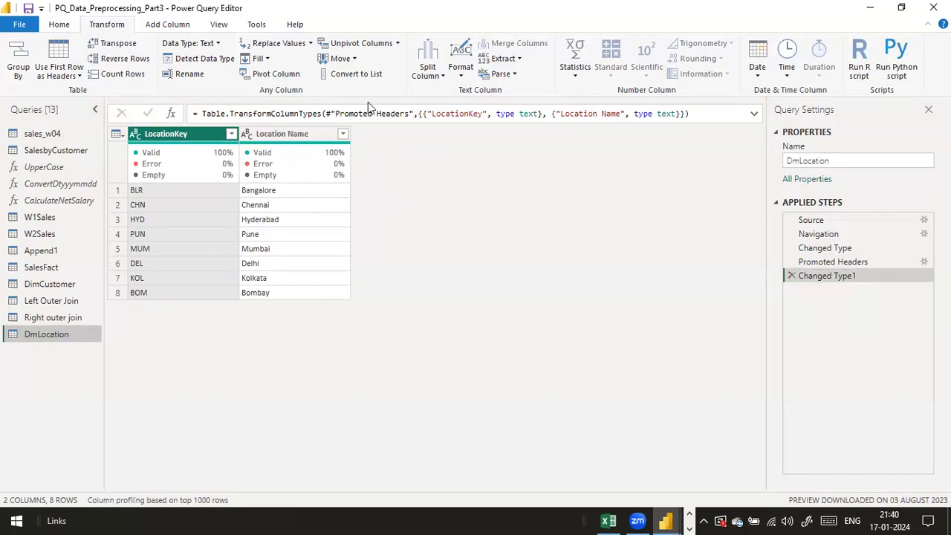
Step: Close Power Query Editor and apply the pending query changes to the report's data model
click(29, 26)
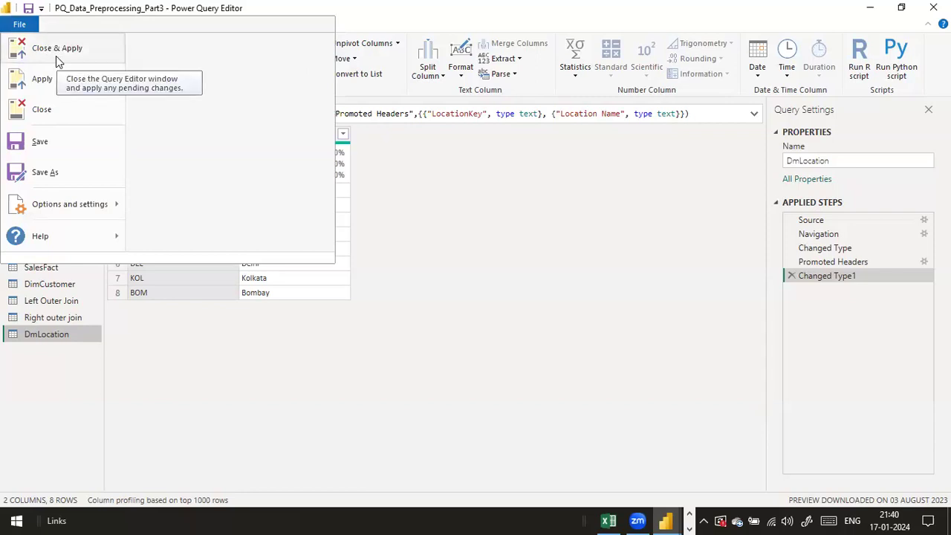
click(50, 60)
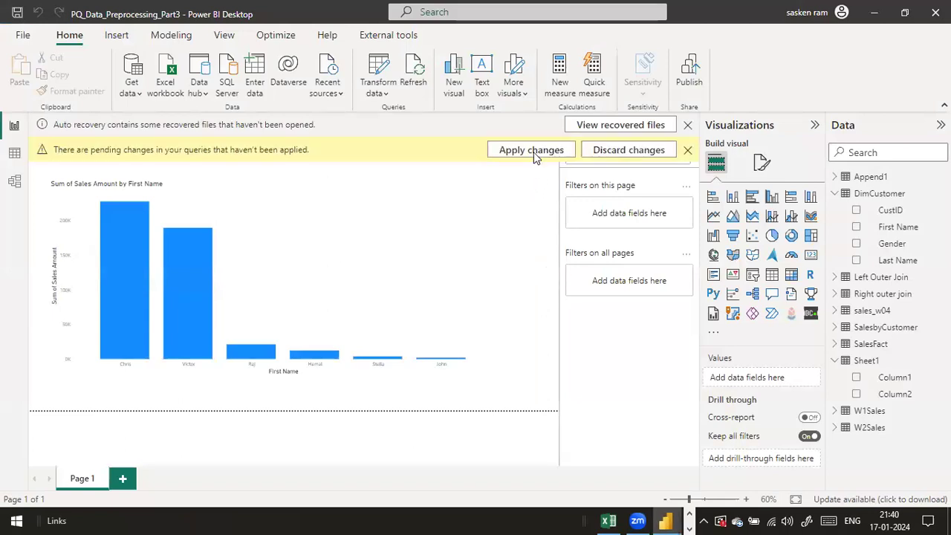
click(534, 151)
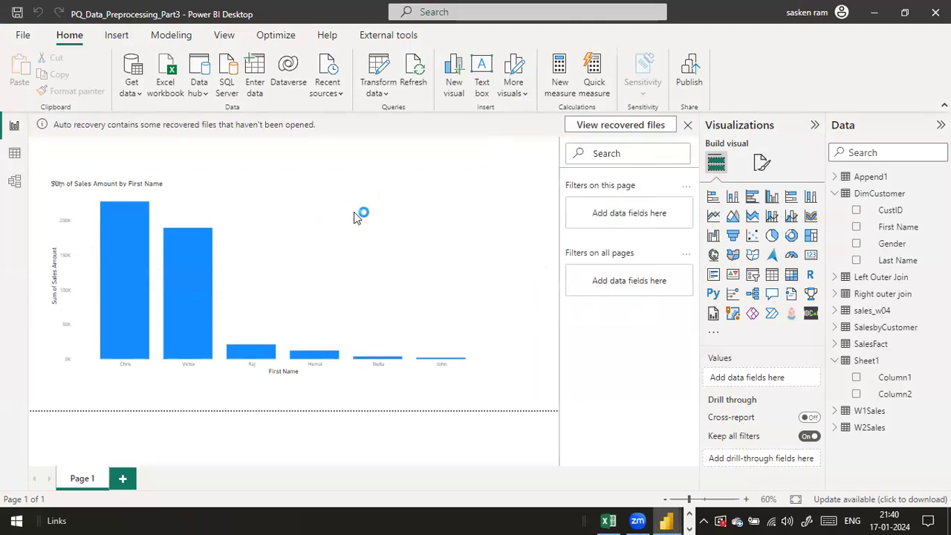
Step: Replace First Name on the column chart's X-axis with Location Name from DmLocation
click(316, 305)
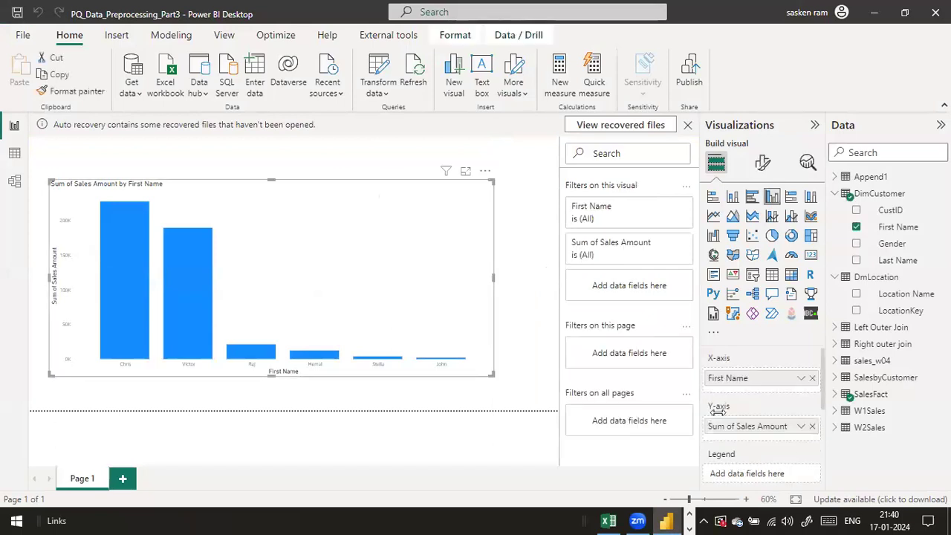
click(812, 379)
drag(901, 294, 145, 343)
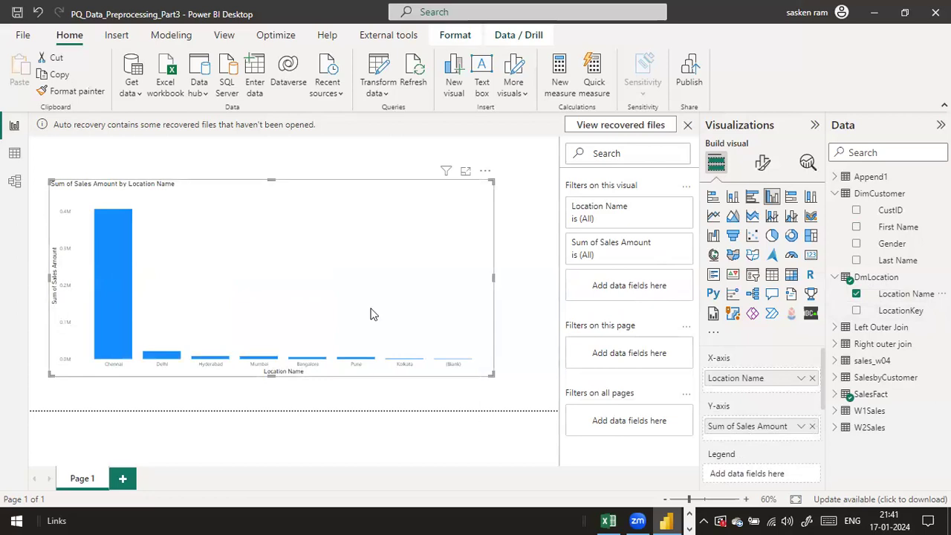
click(539, 271)
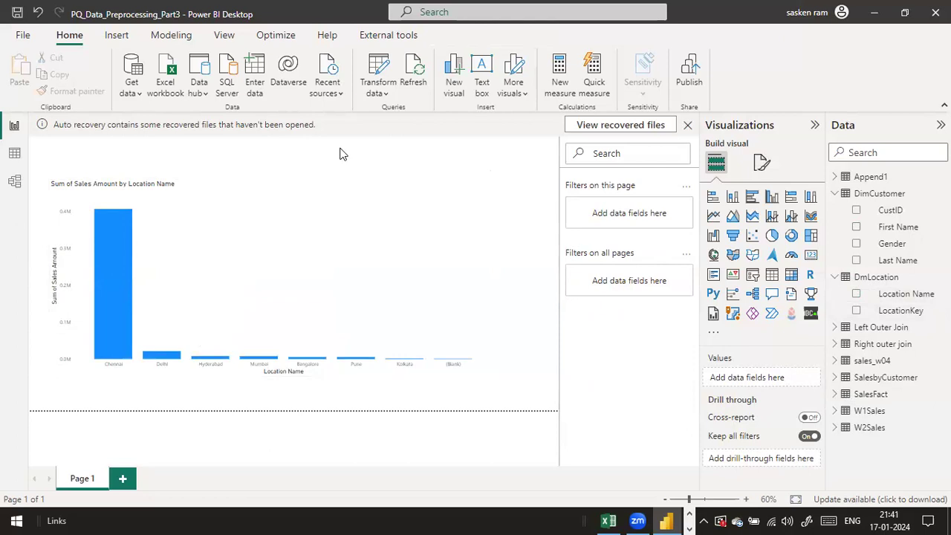
click(383, 97)
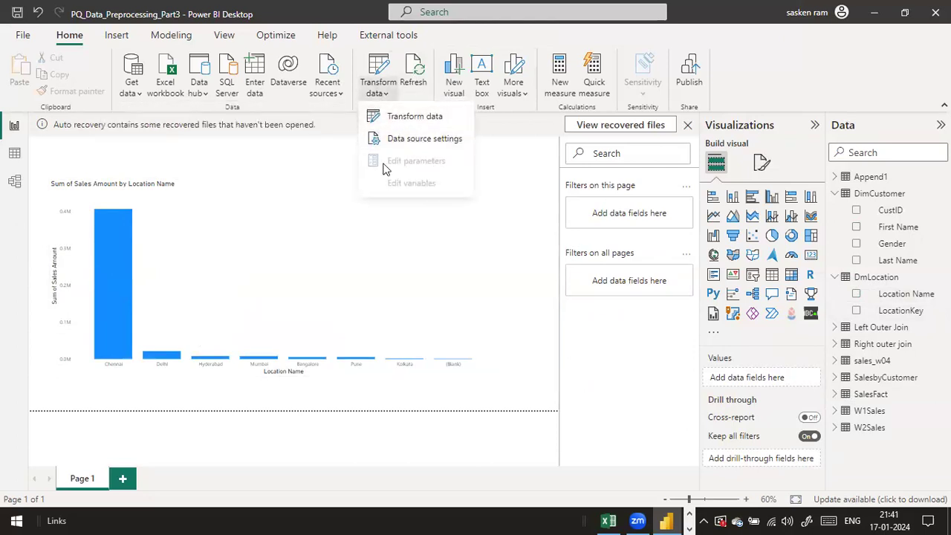
click(483, 201)
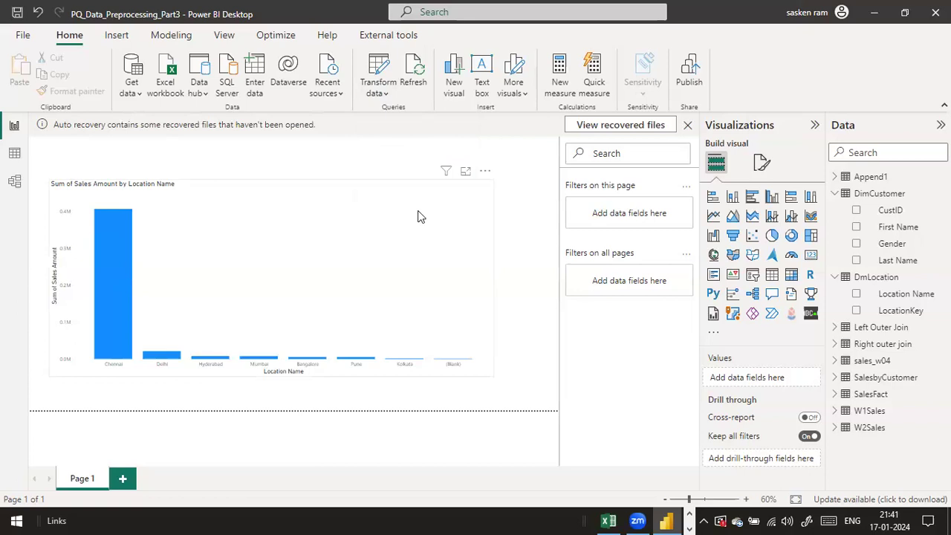
Step: Filter the LocationKey column in the SalesFact table view to show only HYD
click(253, 374)
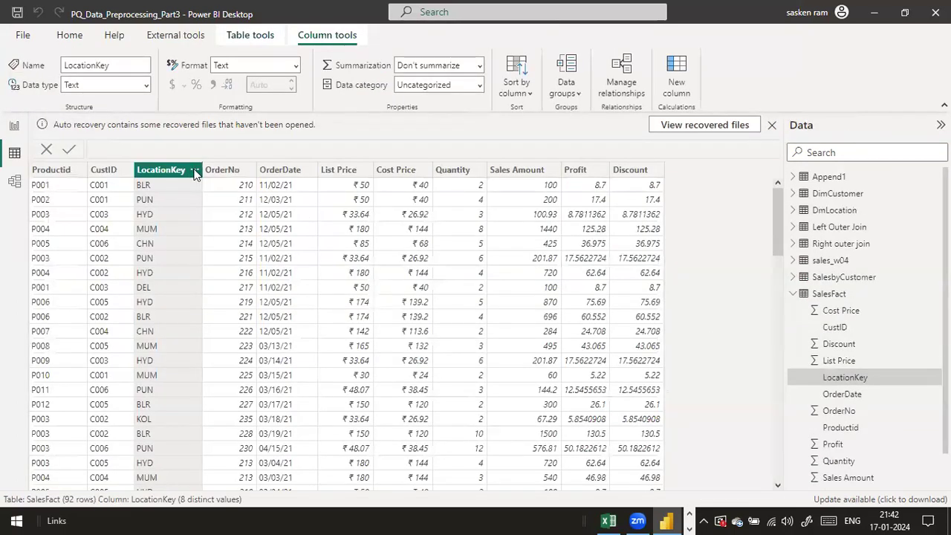
click(195, 170)
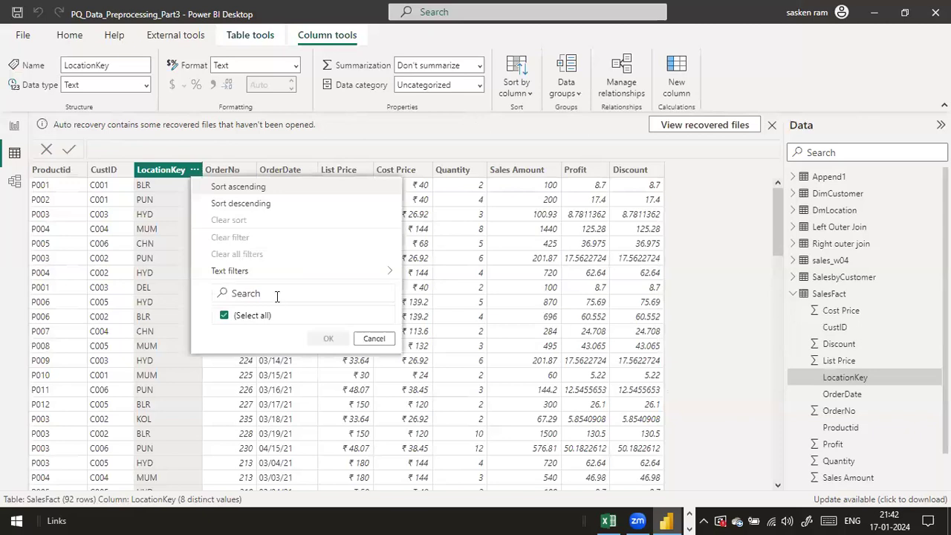
click(225, 316)
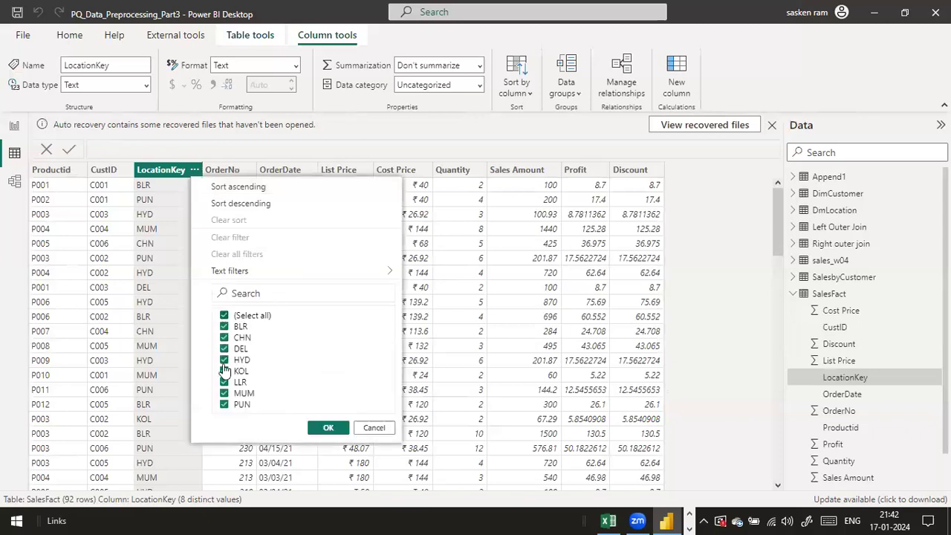
click(225, 360)
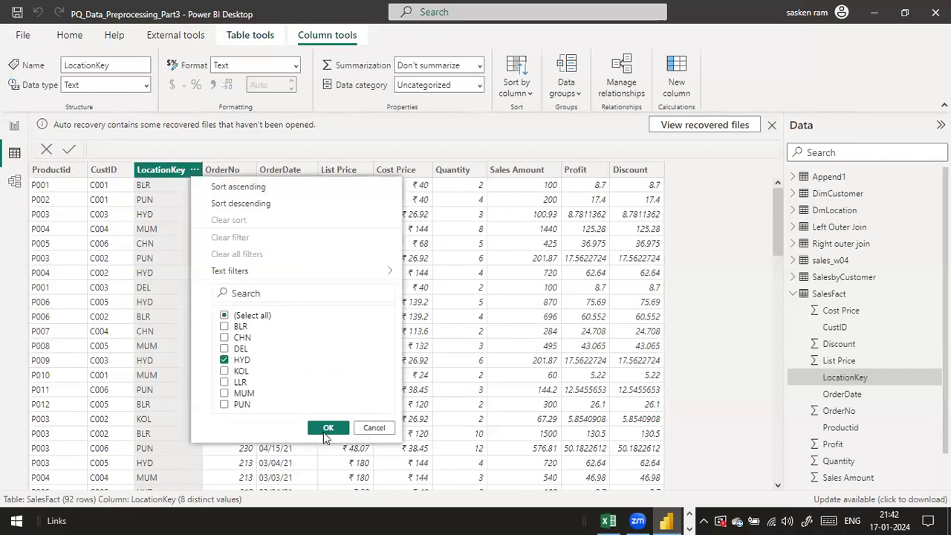
click(325, 433)
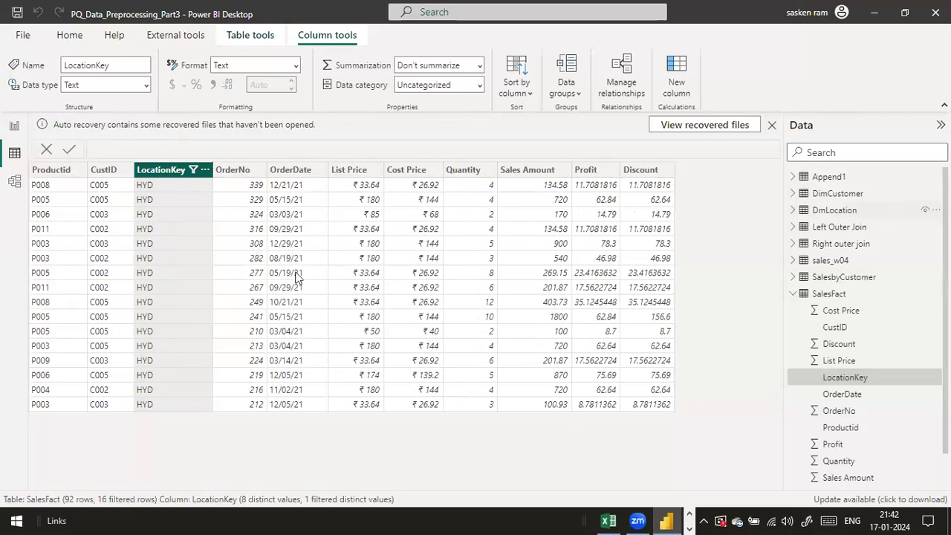
Step: Reselect all location codes in the LocationKey filter of the SalesFact table view
click(205, 172)
click(236, 316)
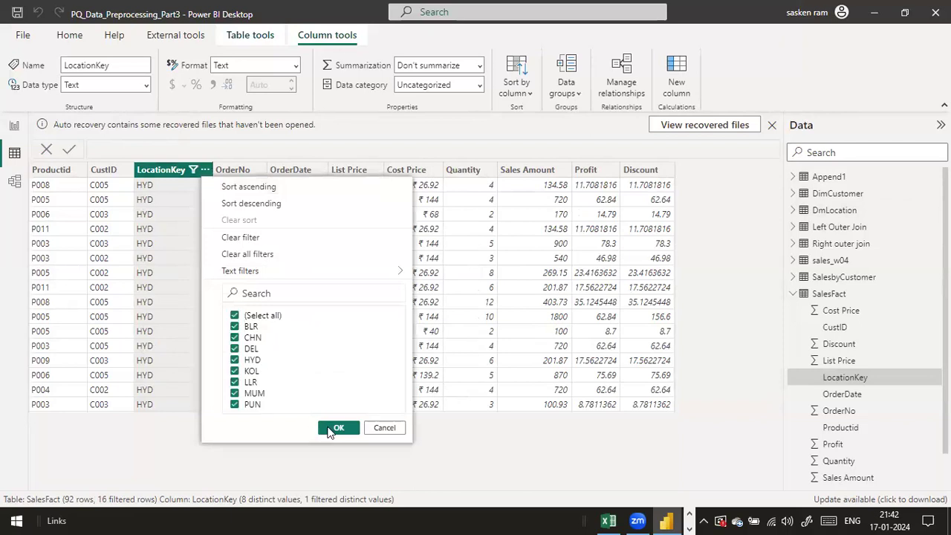
click(336, 428)
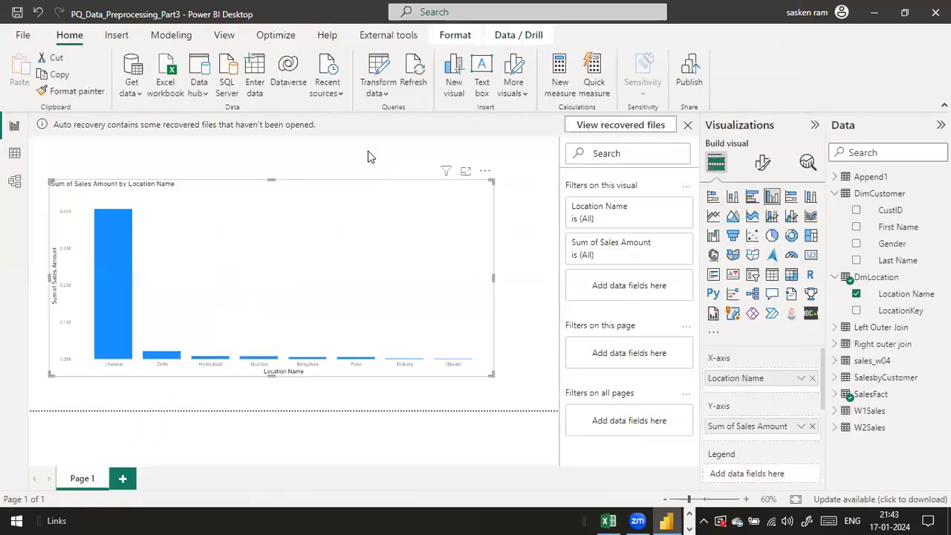
Step: Look over the SalesFact table's data, return to the report page and open Power Query Editor
click(363, 152)
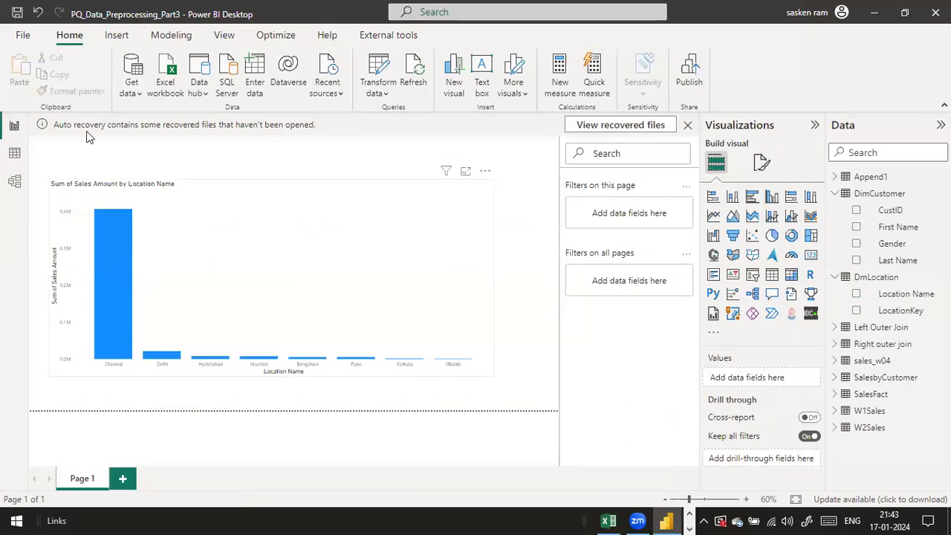
click(14, 152)
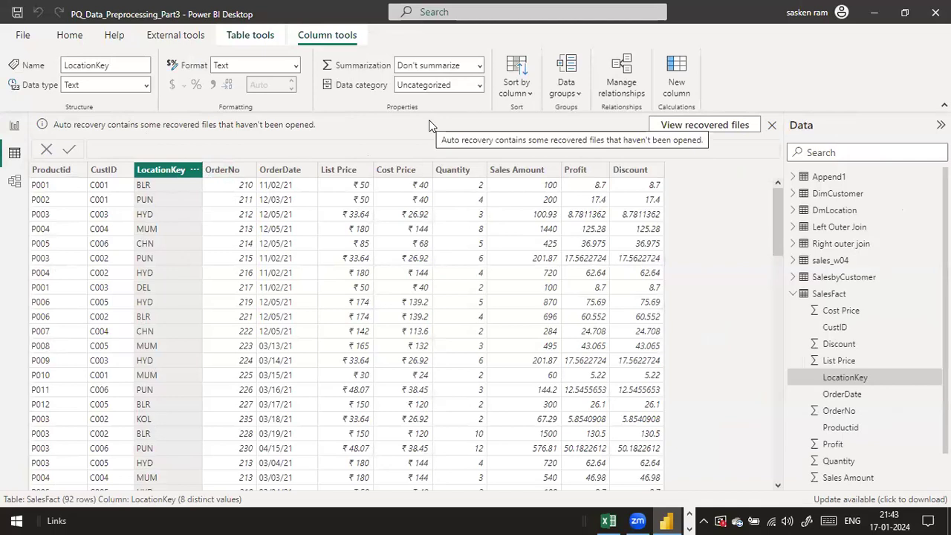
click(13, 126)
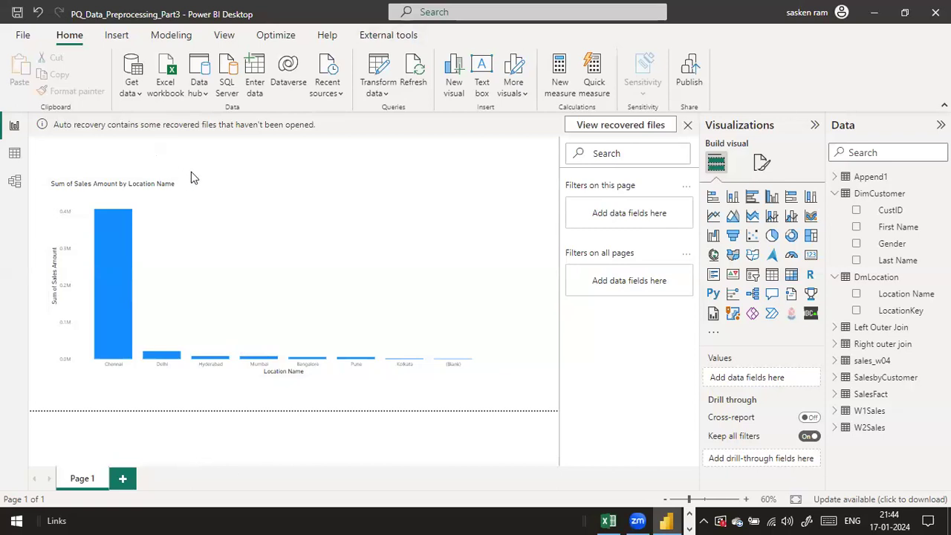
click(381, 94)
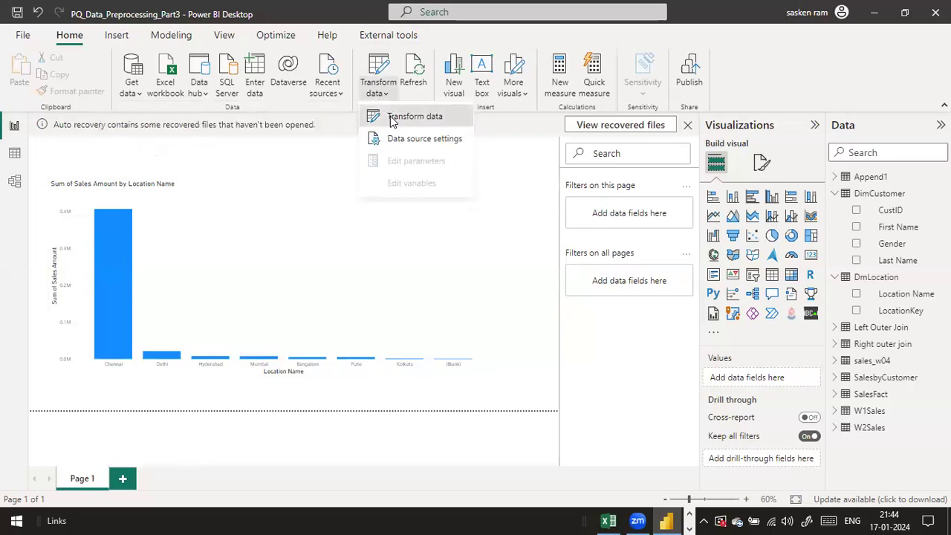
click(391, 118)
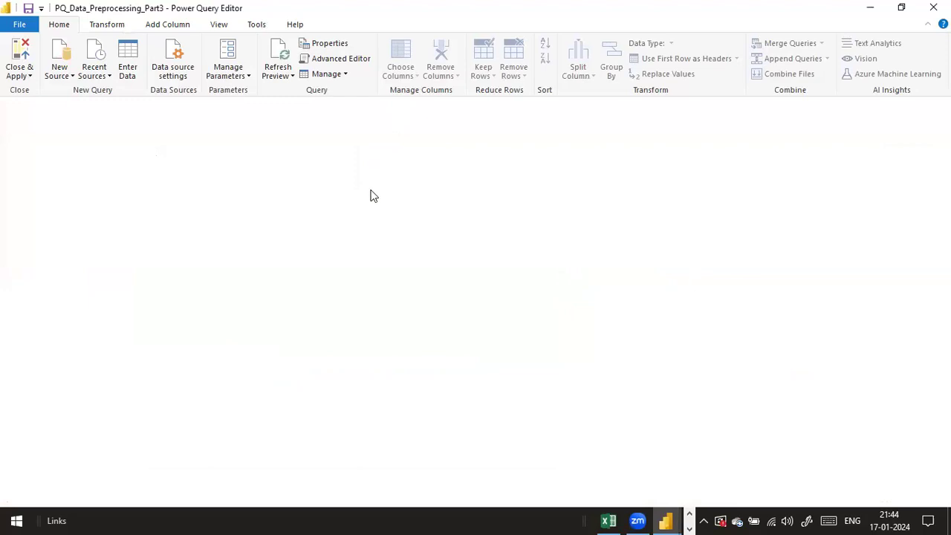
key(alt+Tab)
key(alt+Tab)
key(Right)
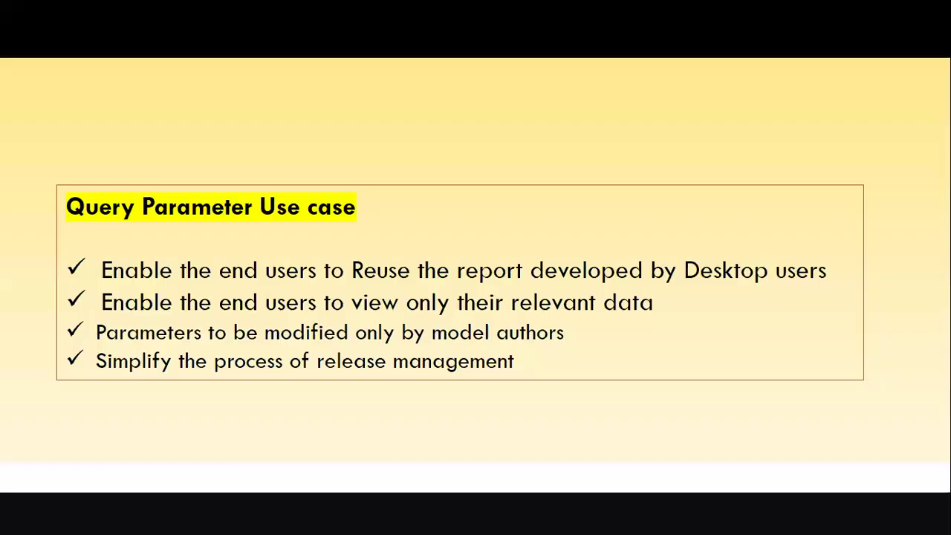
key(Right)
key(Right)
key(Right)
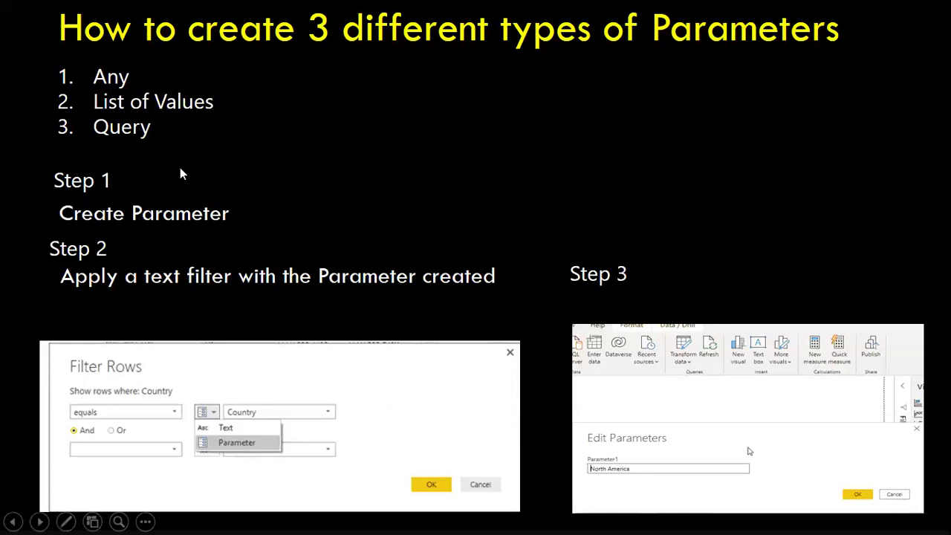
key(alt+Tab)
key(Tab)
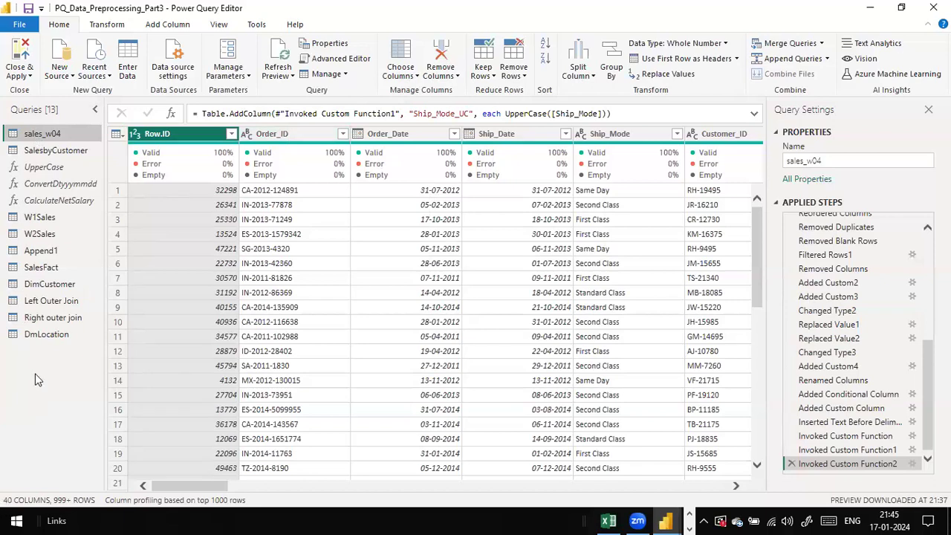
Step: Create a new query parameter in Power Query Editor and name it LocationParameter
right_click(35, 374)
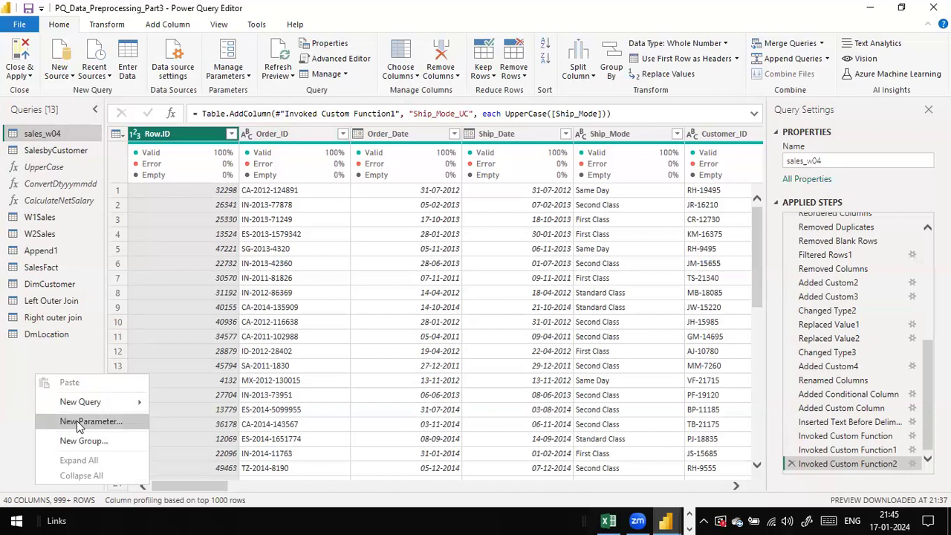
click(199, 62)
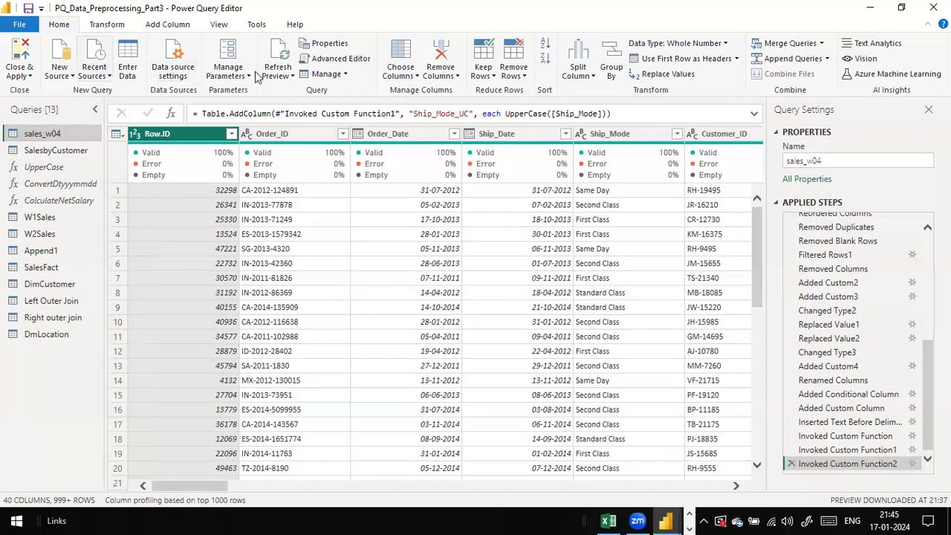
click(212, 69)
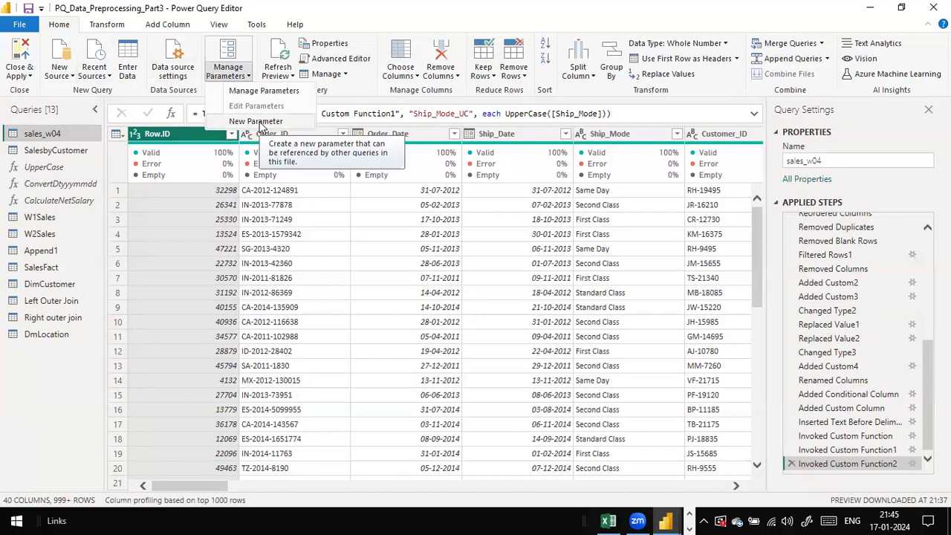
click(256, 122)
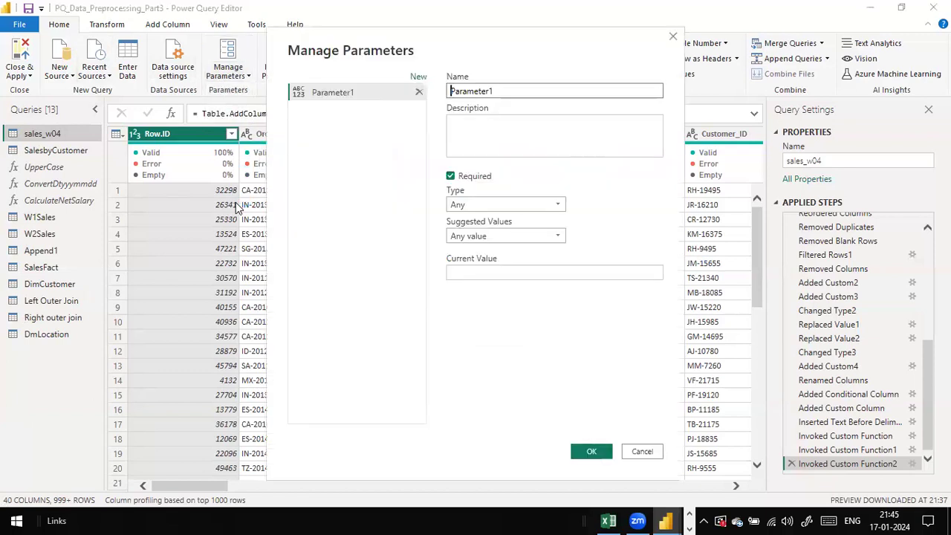
drag(512, 95, 232, 28)
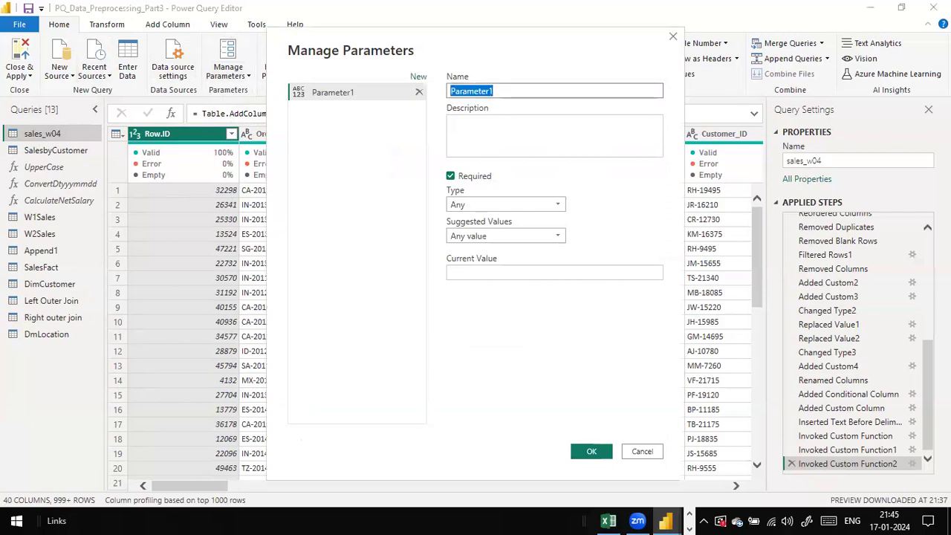
text(LocationParameter)
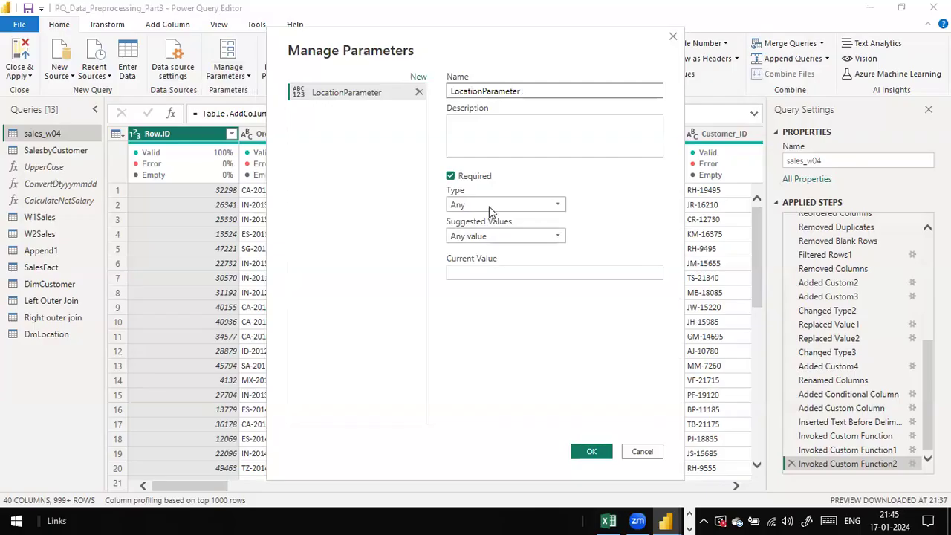
key(super+d)
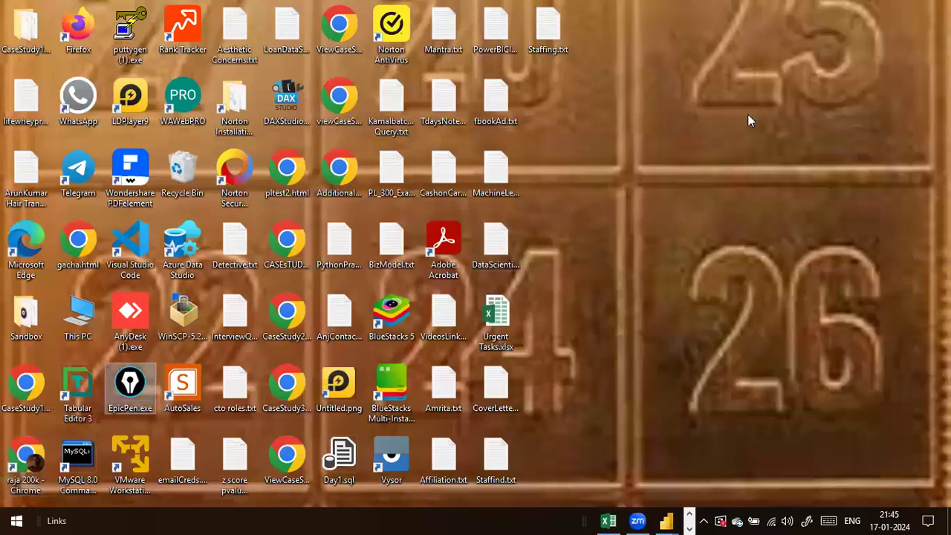
key(alt+Tab)
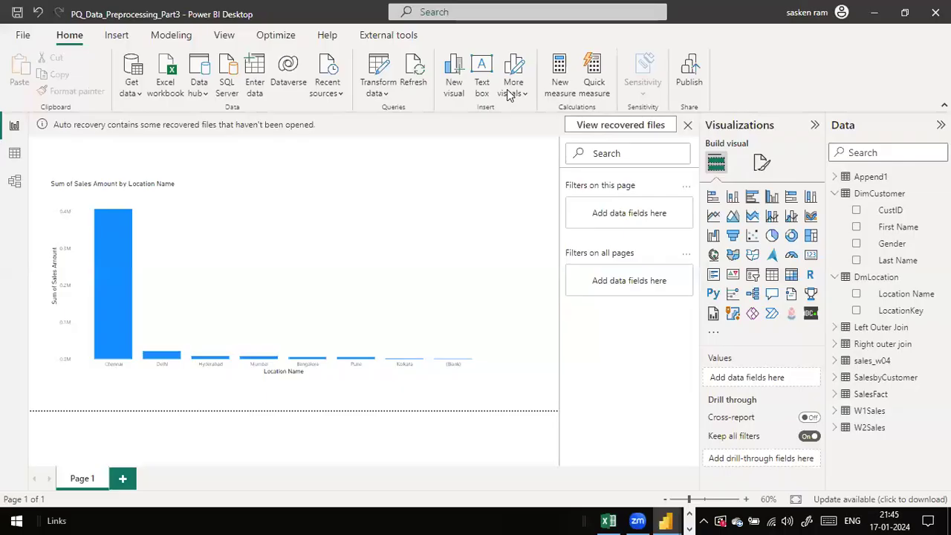
key(alt+Tab)
key(alt+Tab)
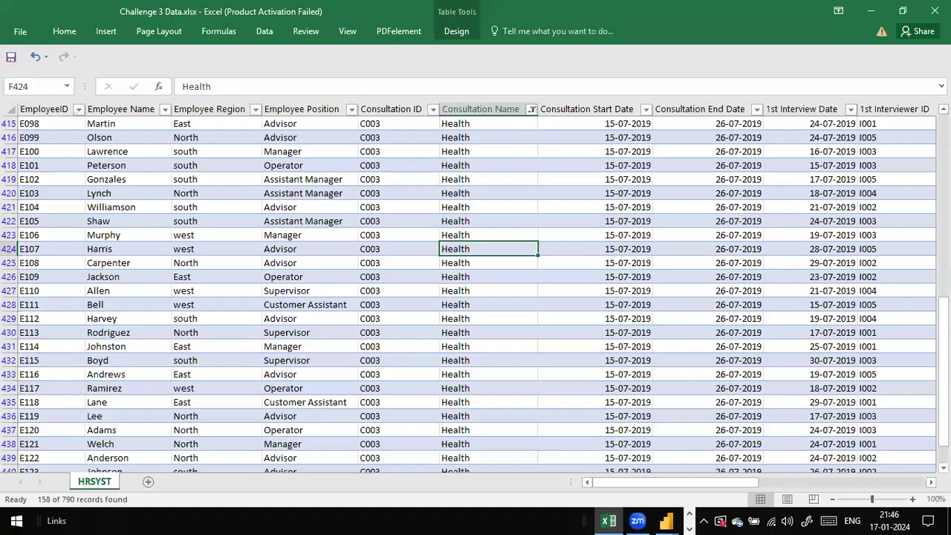
click(666, 158)
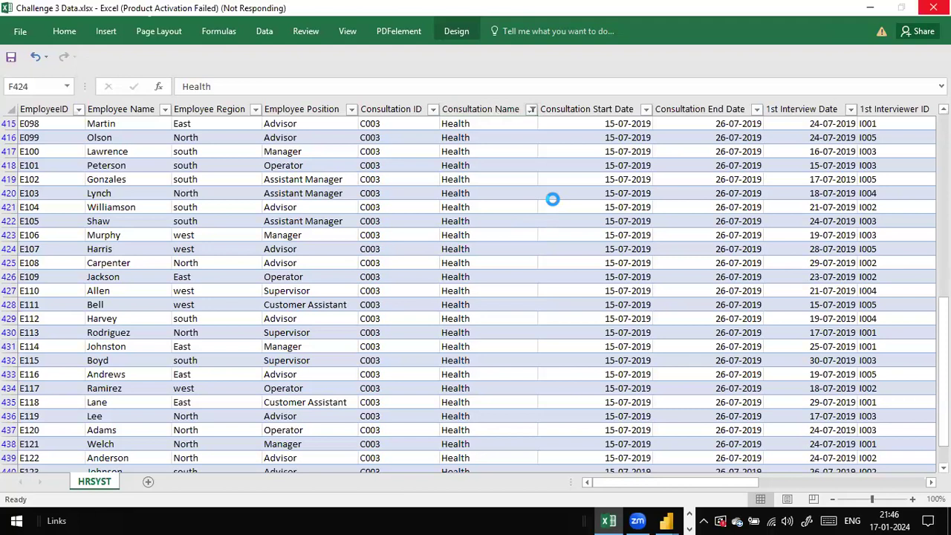
key(alt+Tab)
click(511, 125)
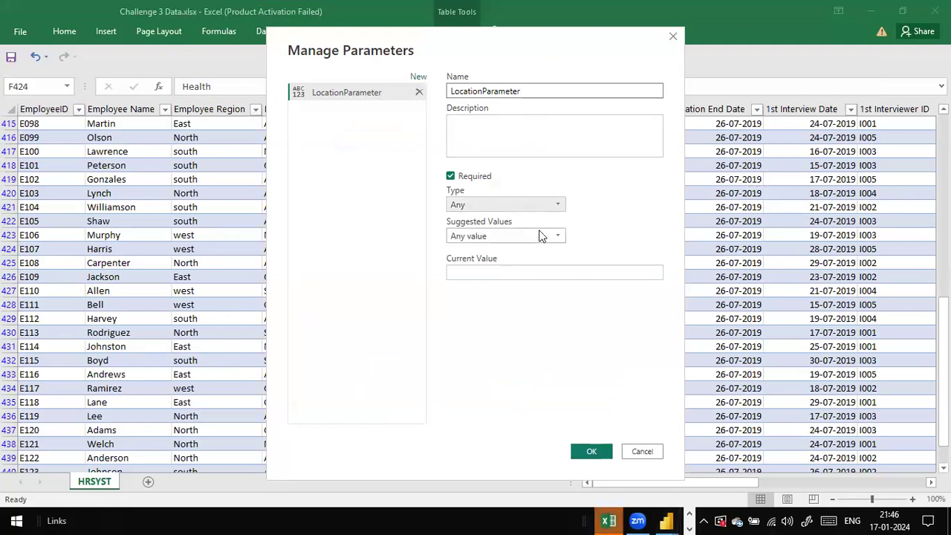
Step: Set LocationParameter's data type to Text and check which suggested-value options are available
click(559, 204)
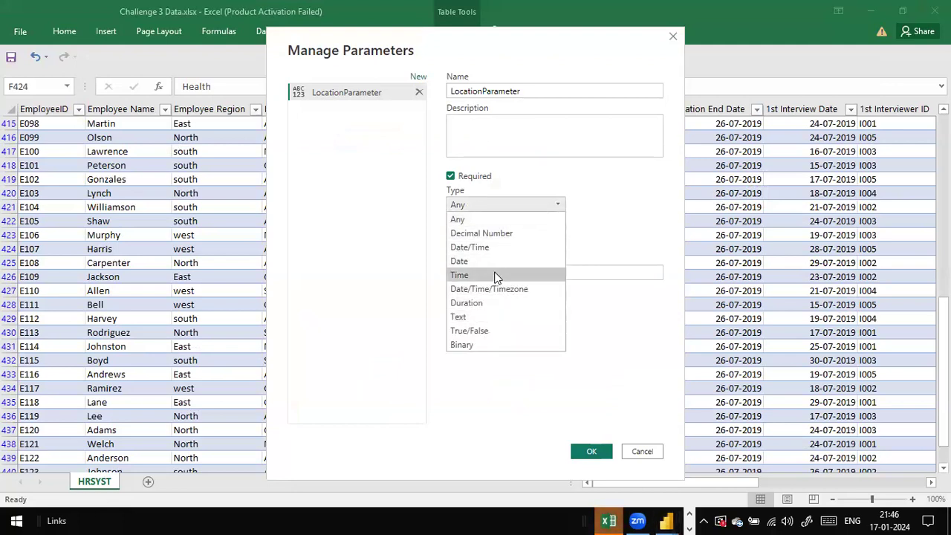
click(485, 318)
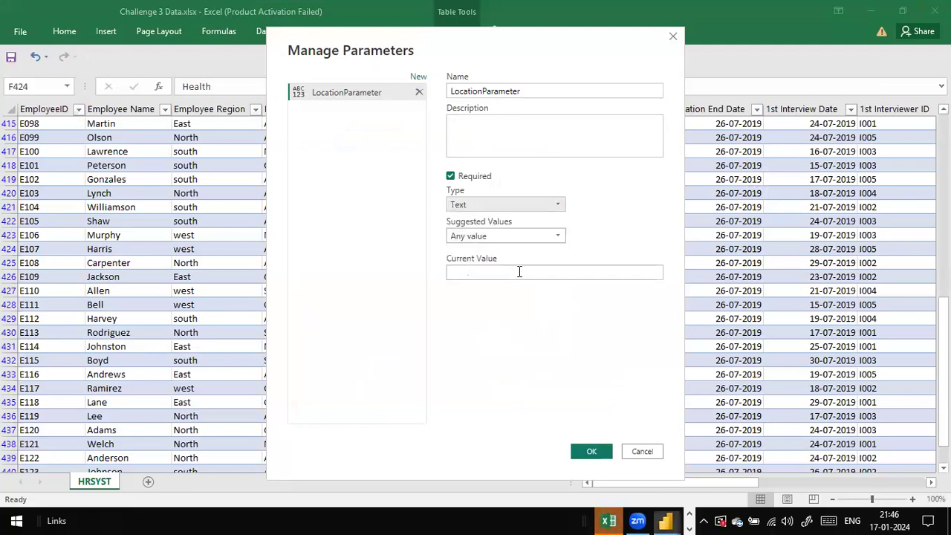
click(562, 238)
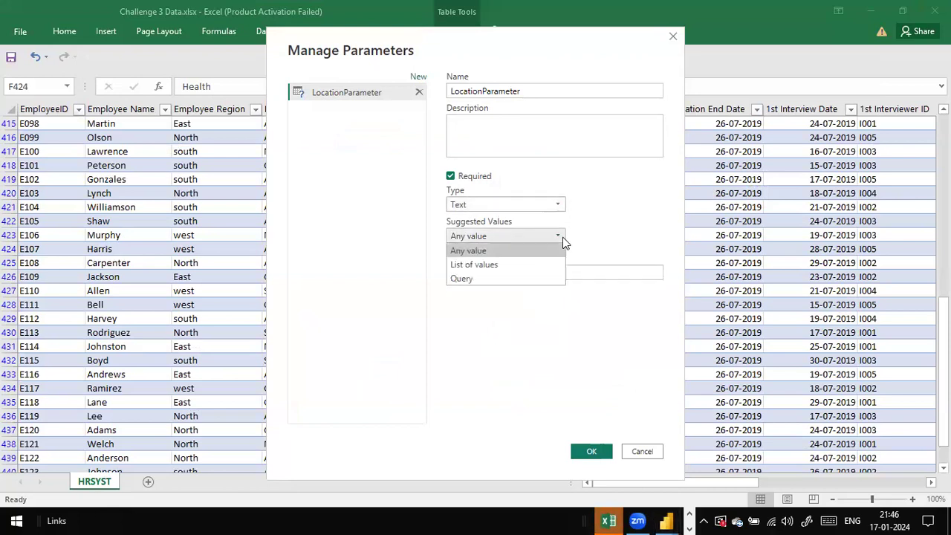
click(621, 231)
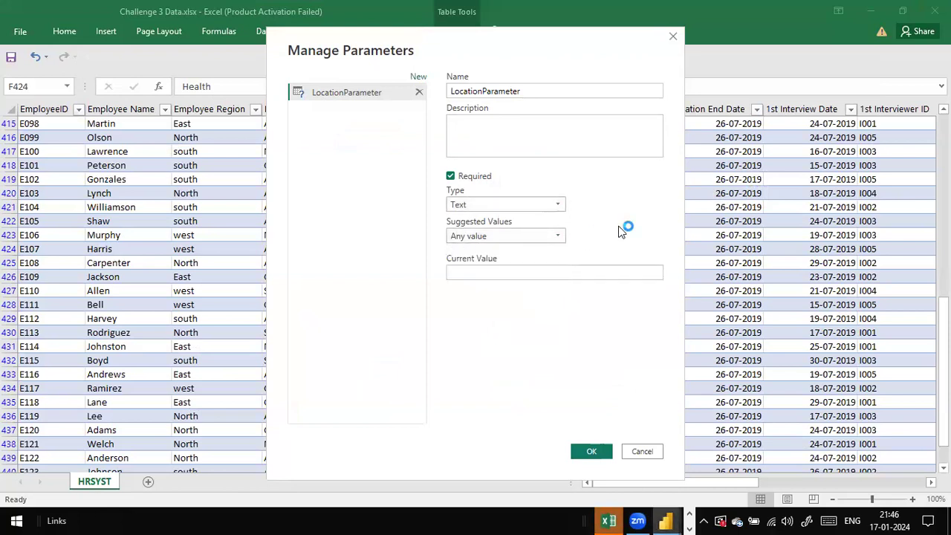
key(alt+Tab)
key(alt+Tab)
key(alt+Tab)
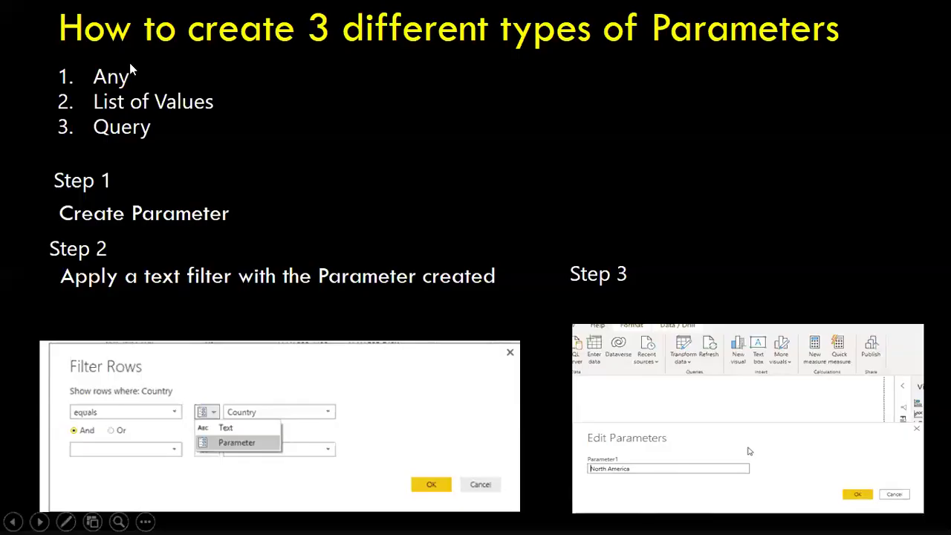
key(alt+Tab)
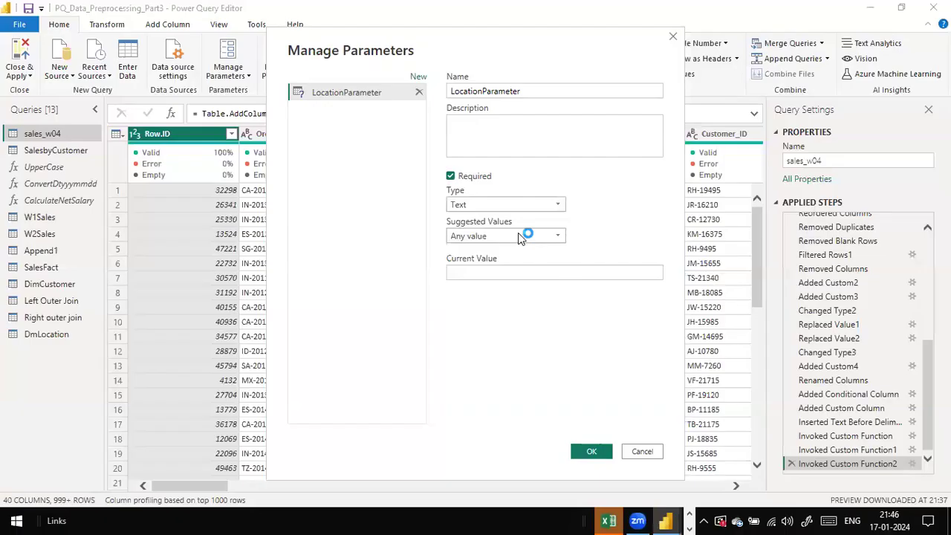
Step: Enter BLR as LocationParameter's current value
click(552, 236)
click(552, 236)
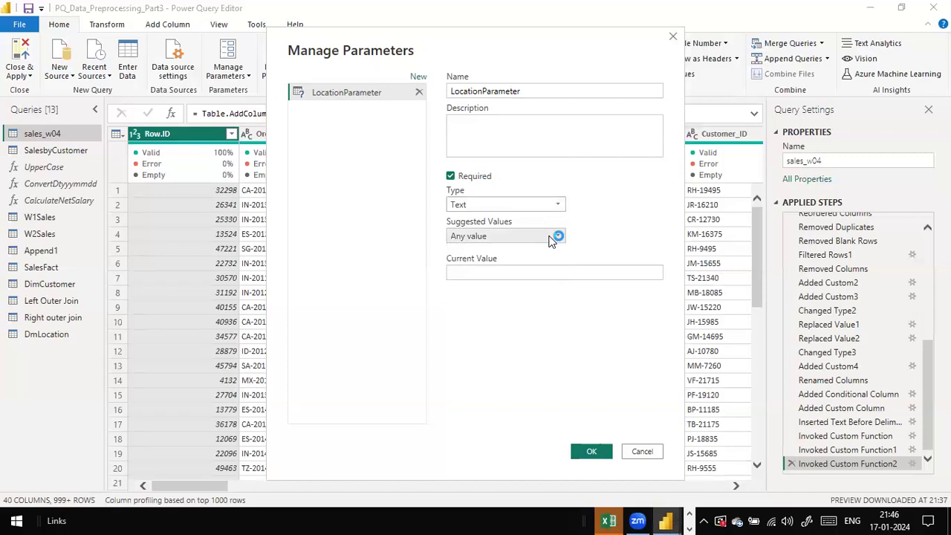
click(518, 276)
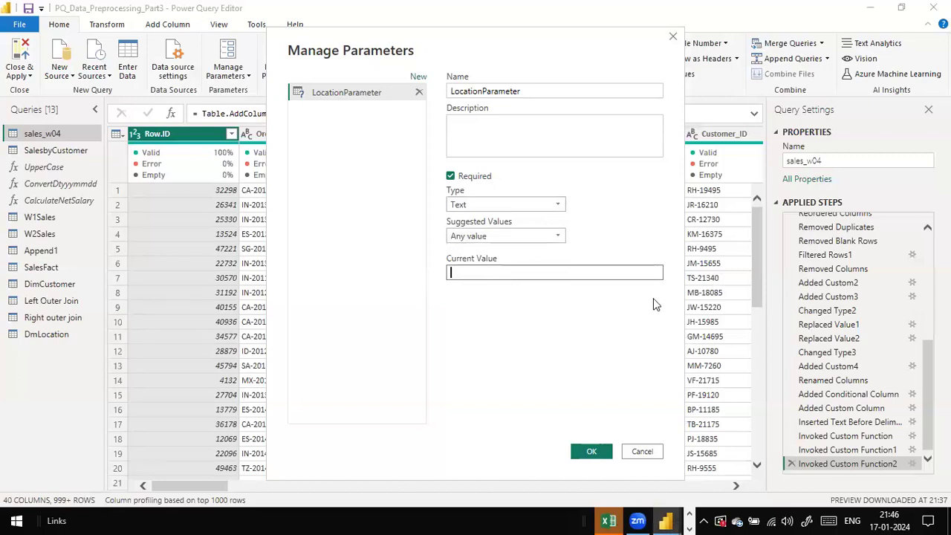
text(BLR)
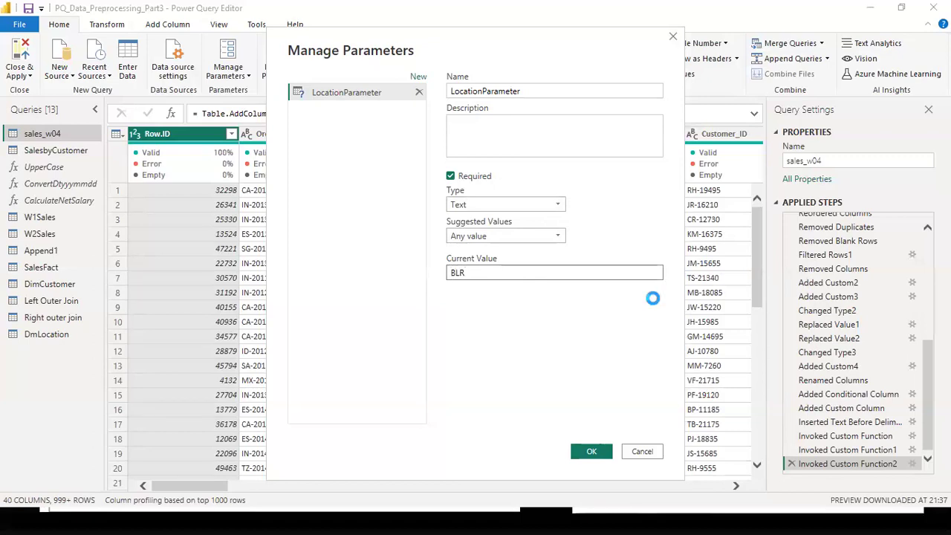
Step: Confirm the parameter definition to create LocationParameter
key(ctrl+a)
click(591, 452)
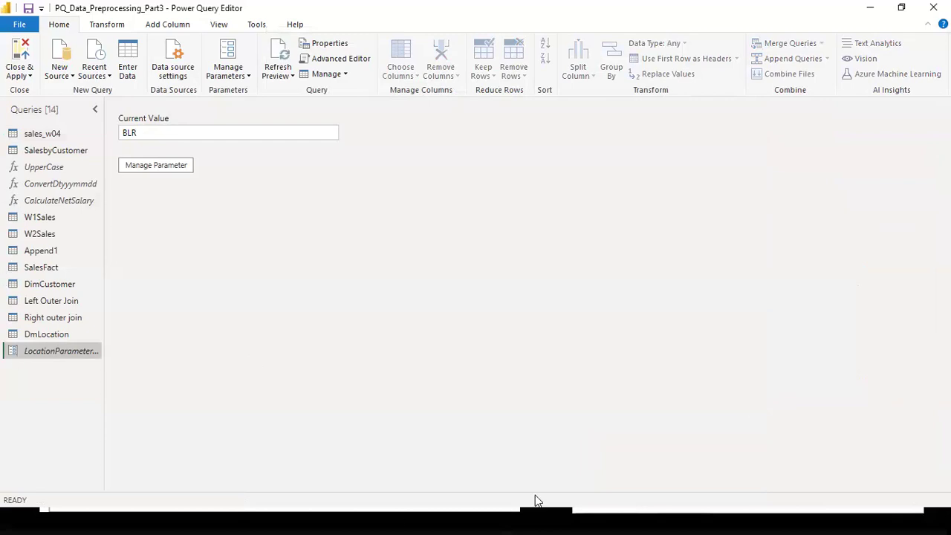
key(ctrl+2)
mouse_move(114, 346)
mouse_down()
mouse_move(60, 340)
mouse_move(72, 350)
mouse_up()
key(Escape)
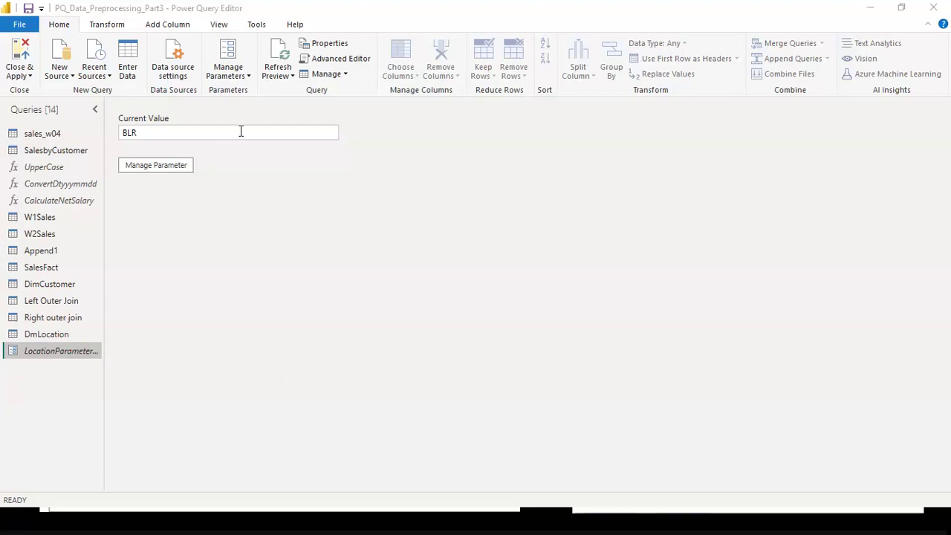
Step: Review LocationParameter's name, type and current value in its parameter definition, leaving the settings as they are
click(250, 77)
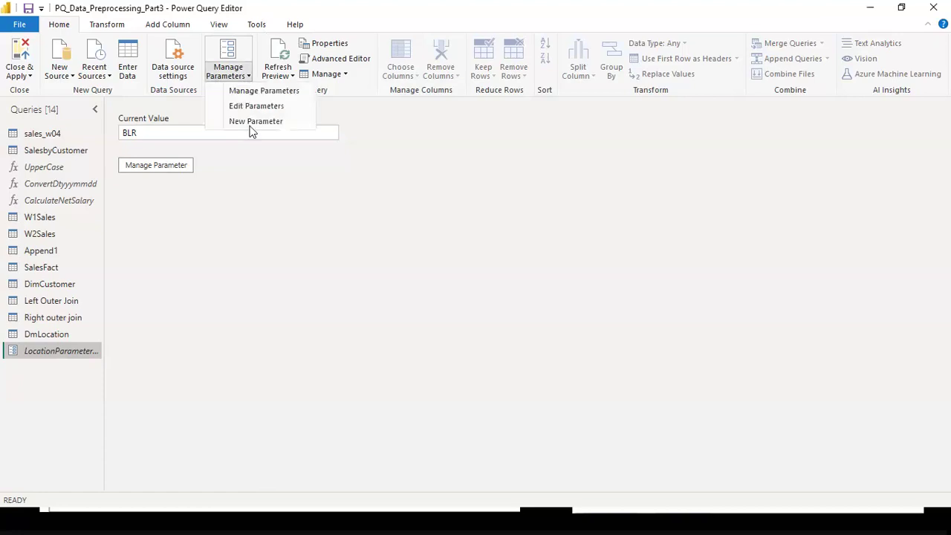
click(166, 165)
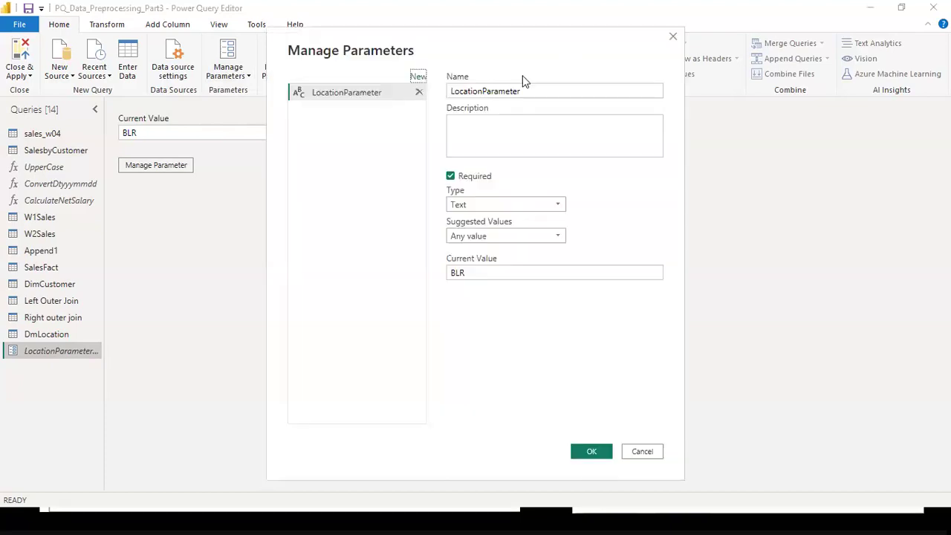
drag(528, 93, 436, 132)
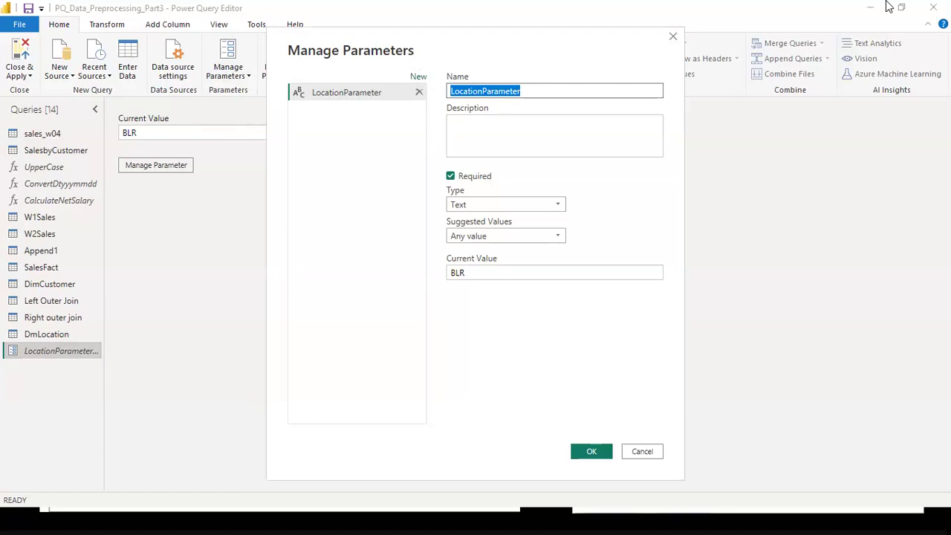
click(543, 93)
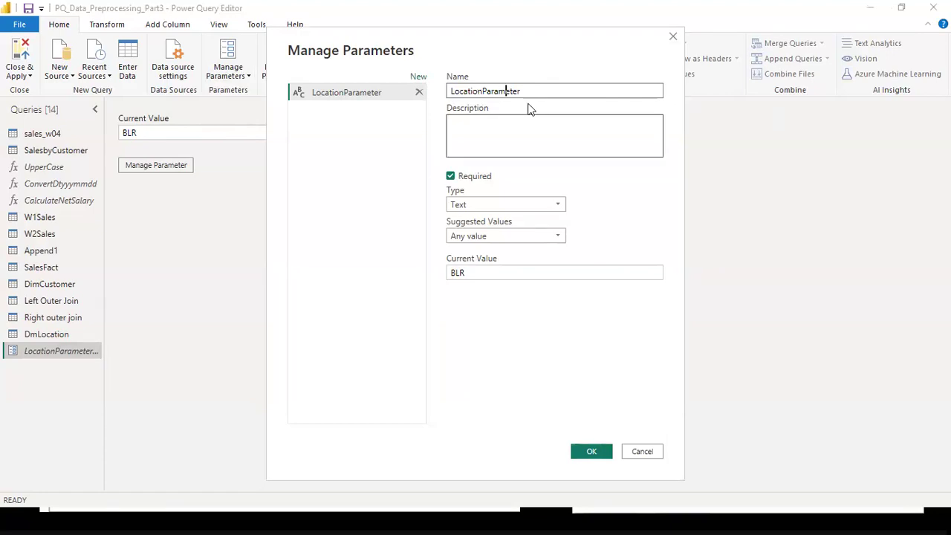
key(Right)
key(Right)
key(Right)
key(Right)
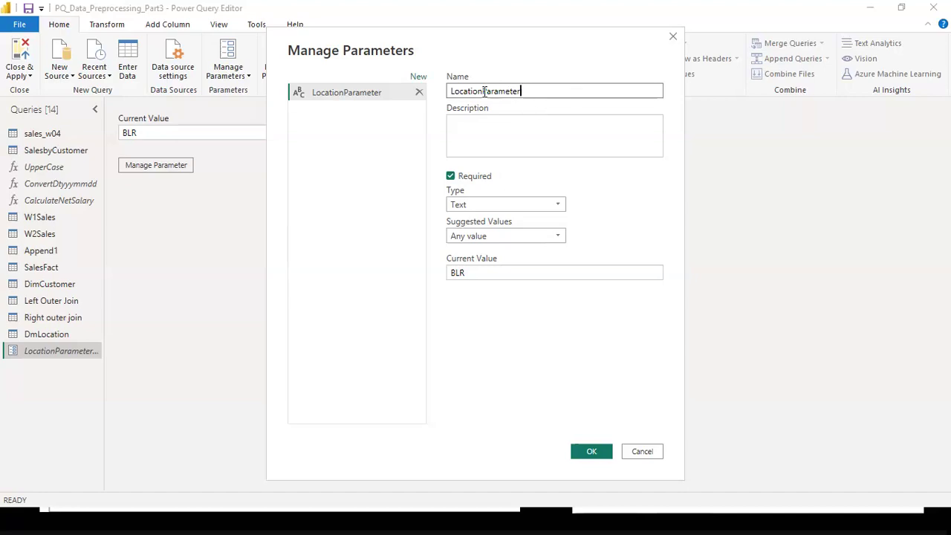
double_click(525, 91)
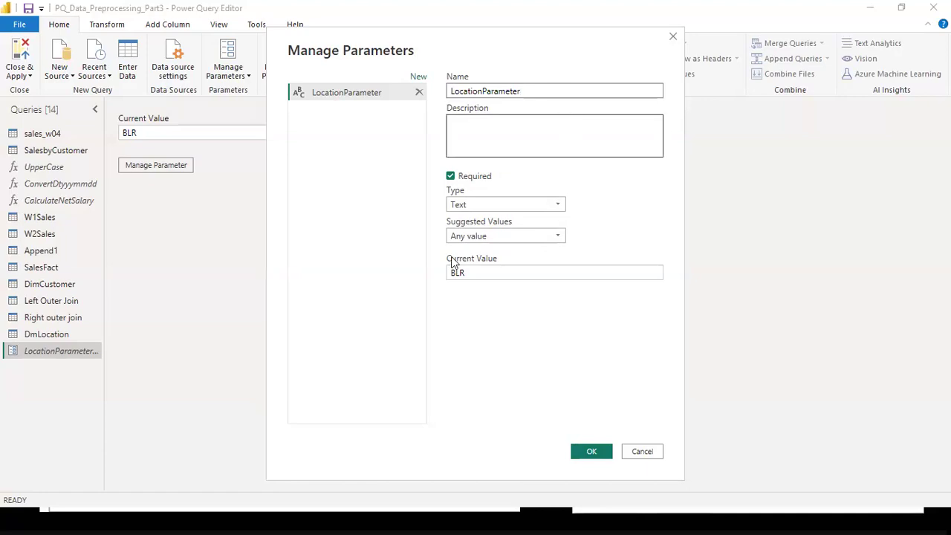
click(481, 271)
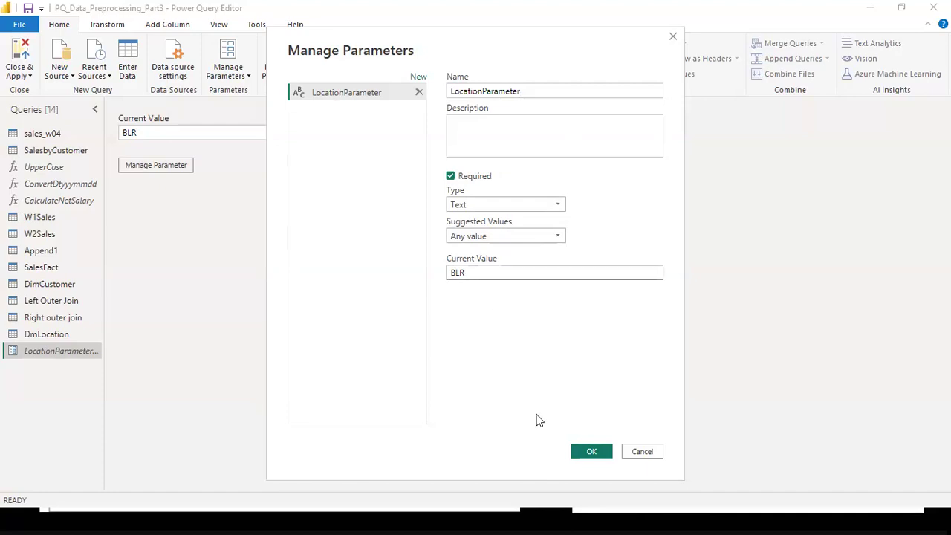
click(587, 453)
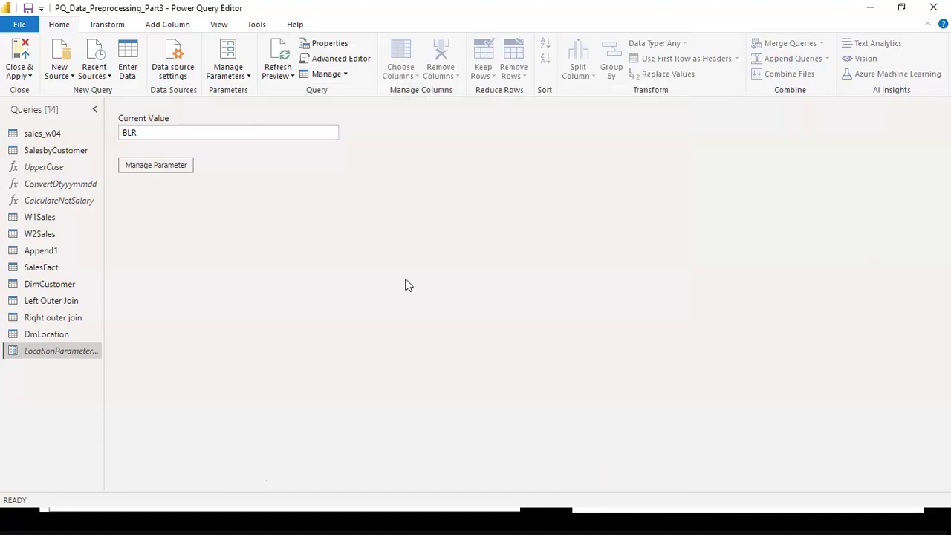
click(165, 166)
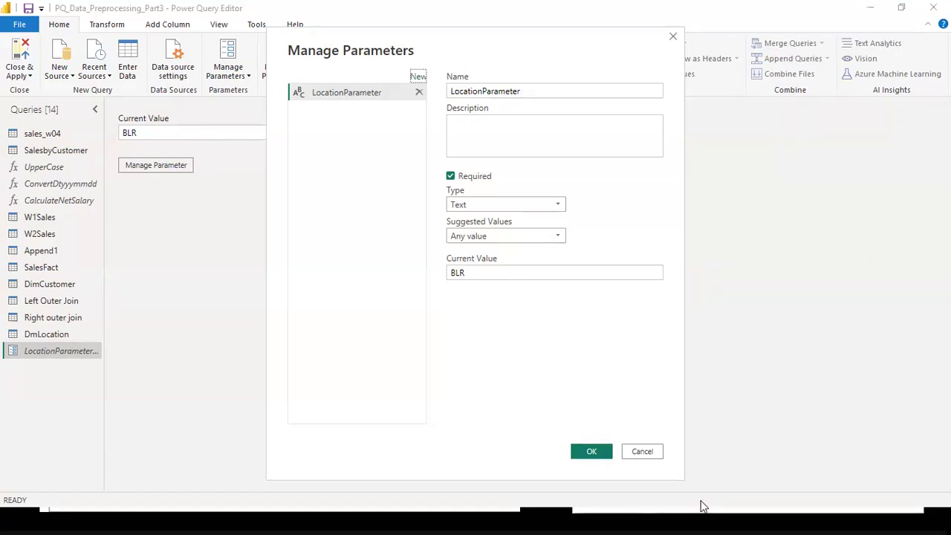
click(642, 453)
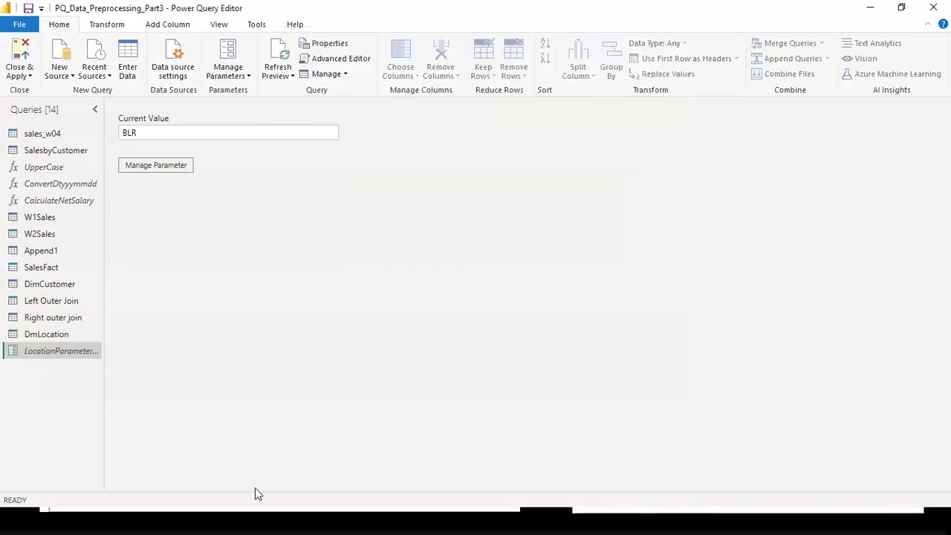
drag(52, 401, 63, 358)
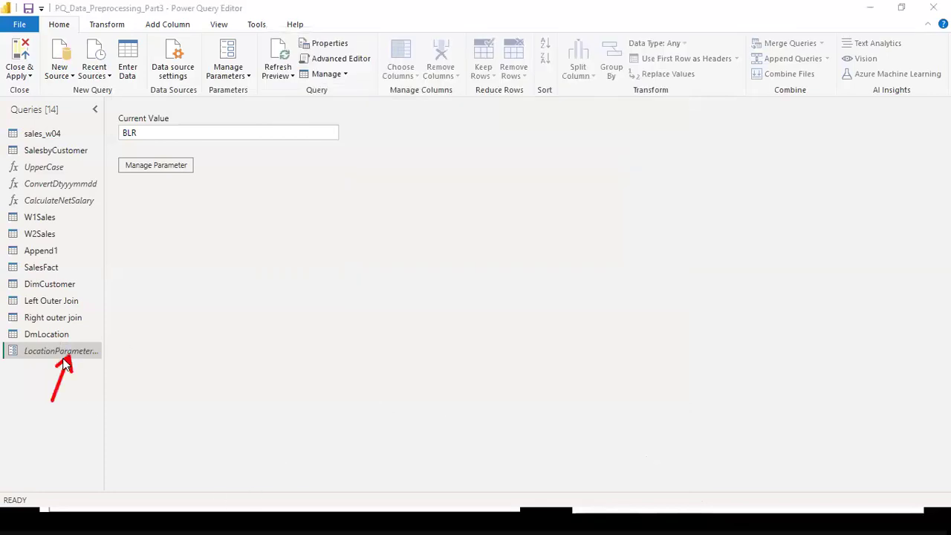
drag(451, 145, 345, 135)
drag(162, 177, 158, 250)
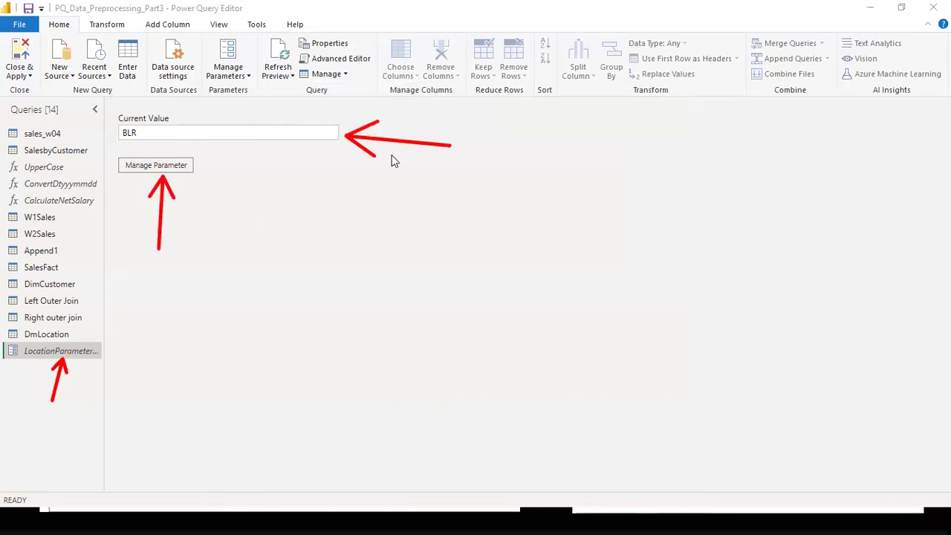
key(Escape)
click(211, 133)
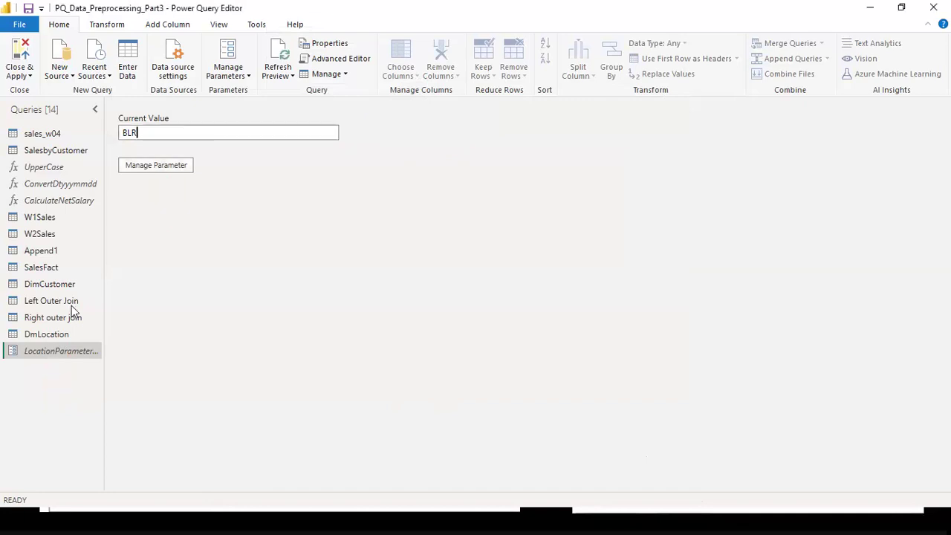
click(85, 363)
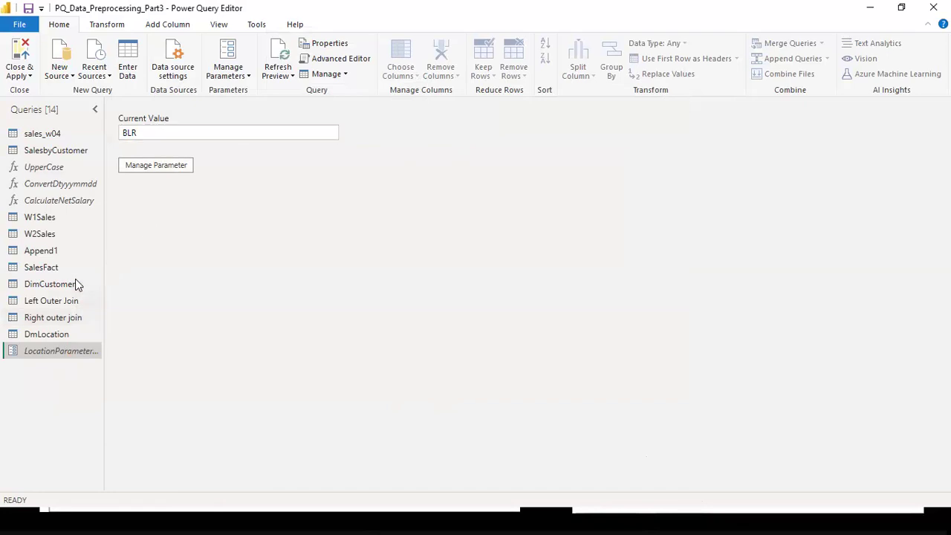
Step: Refresh the SalesFact query's preview and start an Equals text filter on its LocationKey column
click(44, 269)
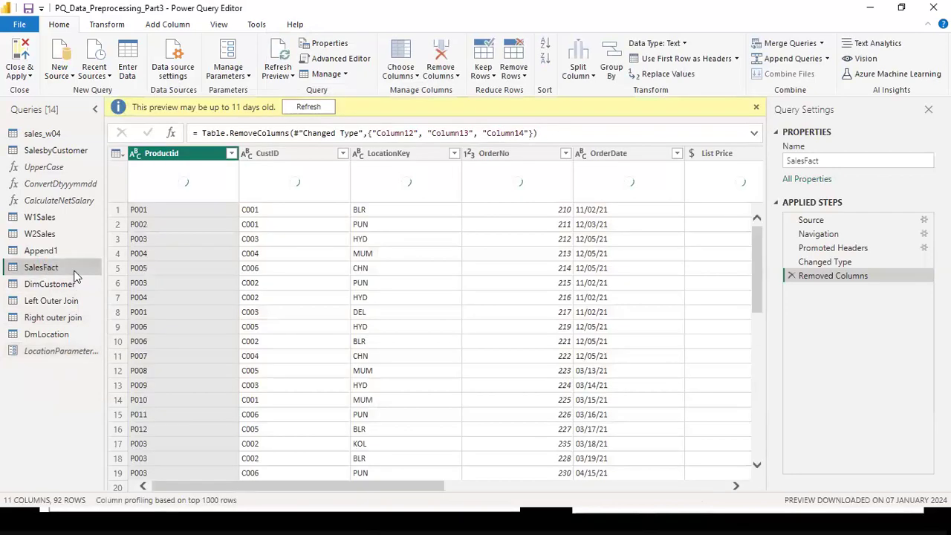
click(308, 106)
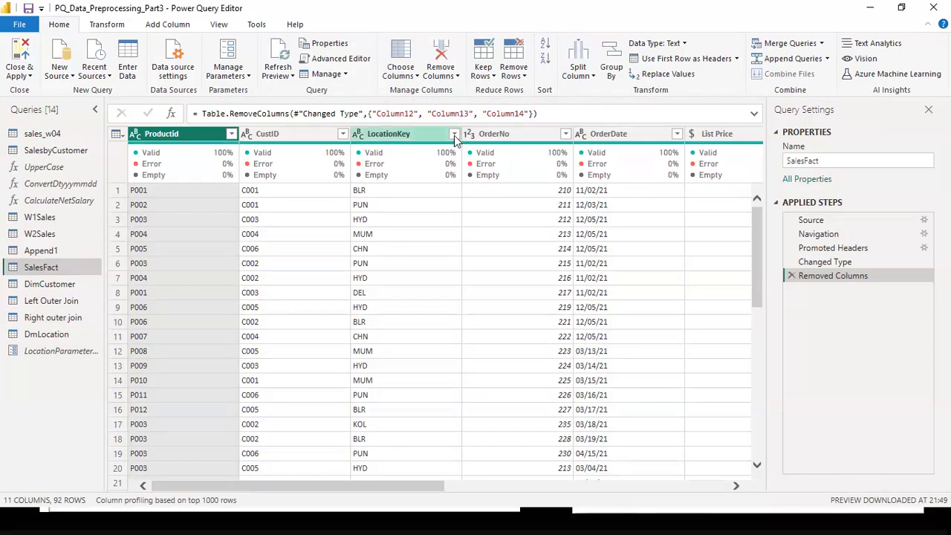
click(454, 135)
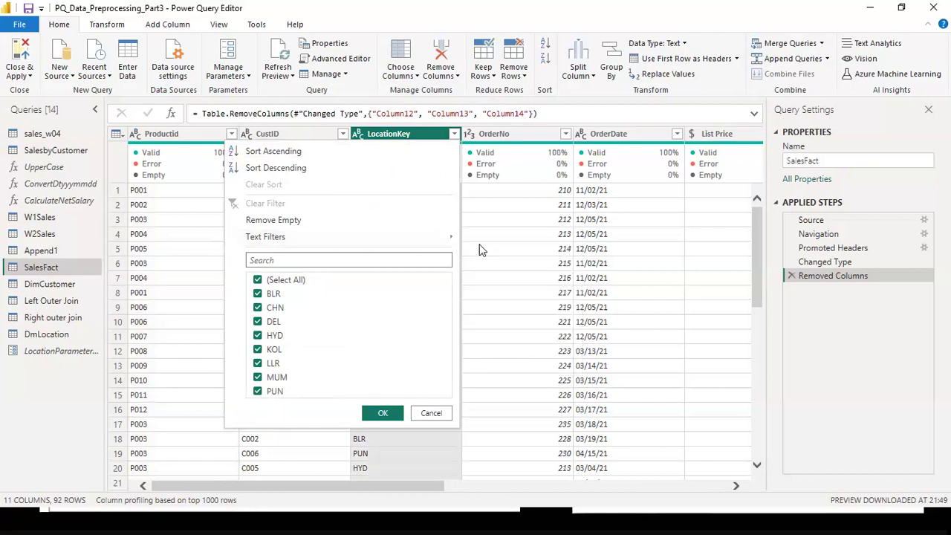
mouse_move(454, 239)
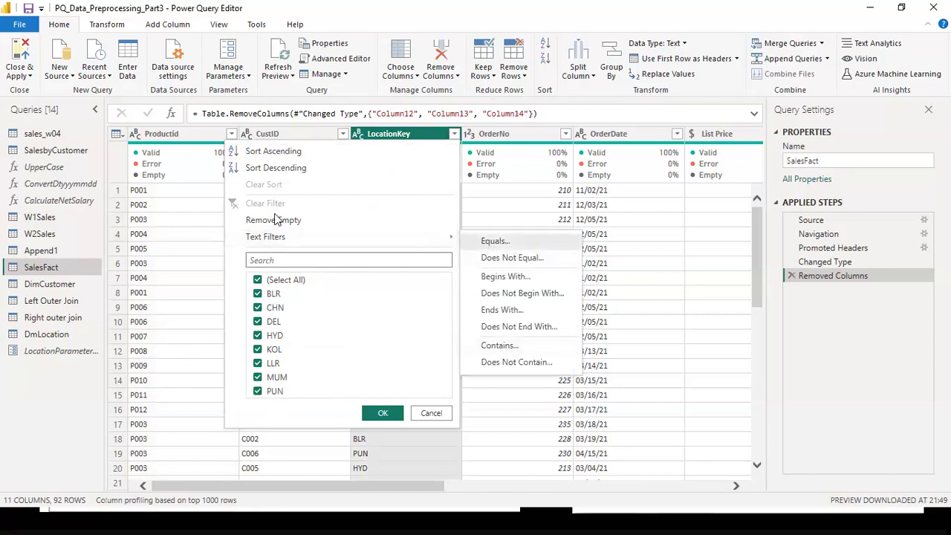
click(511, 243)
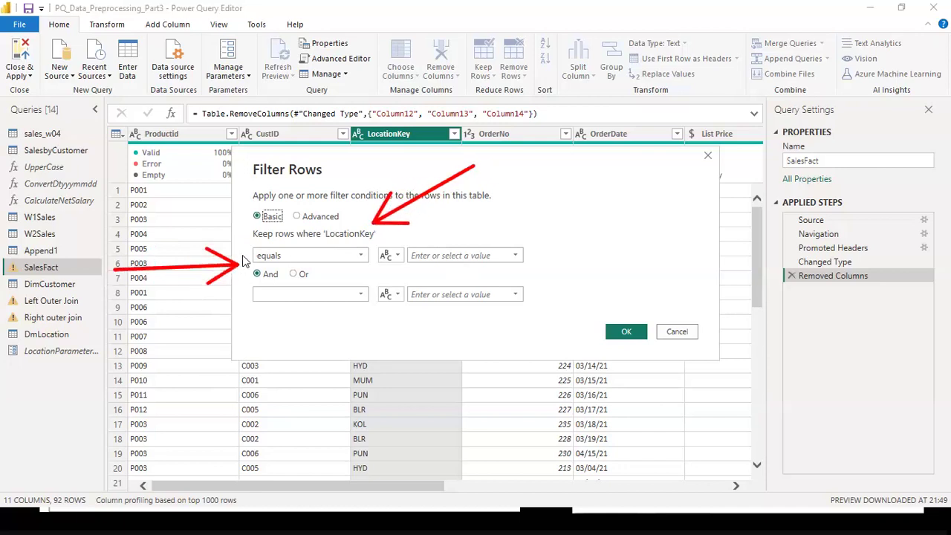
Step: Set the LocationKey equals condition to compare against the LocationParameter parameter instead of a fixed text, and apply the row filter
click(514, 256)
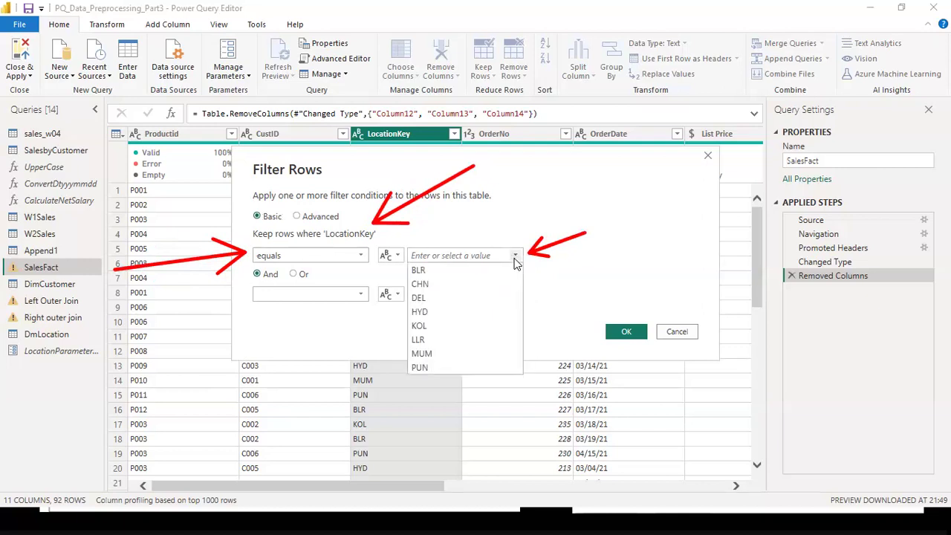
click(551, 221)
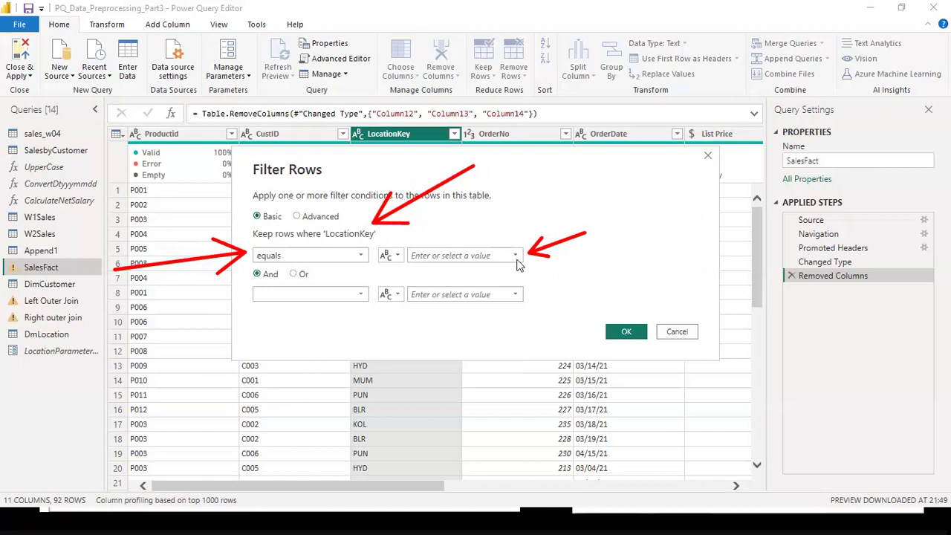
click(515, 256)
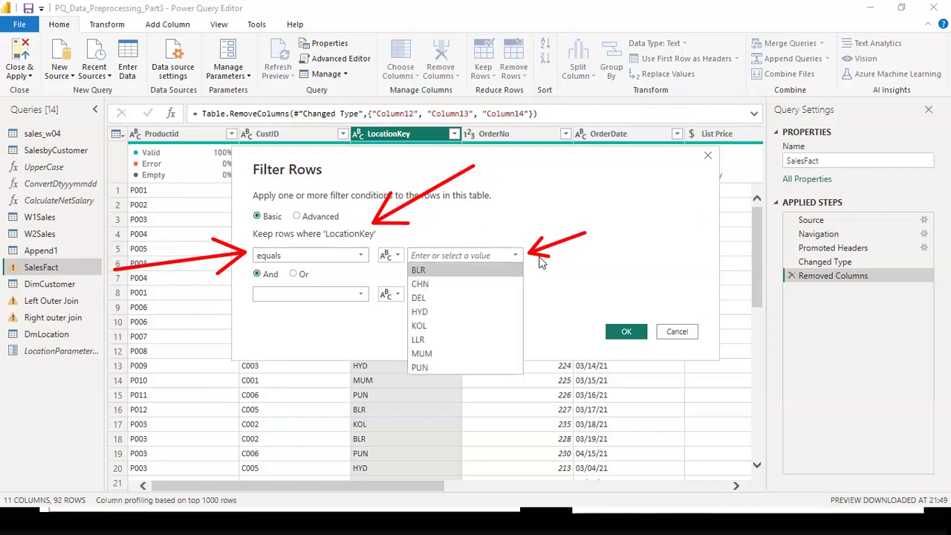
click(562, 260)
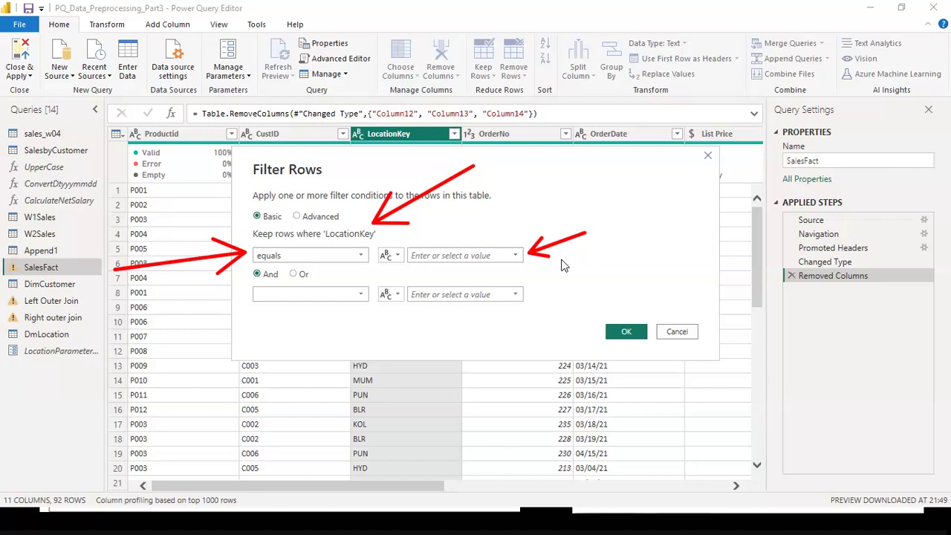
click(398, 256)
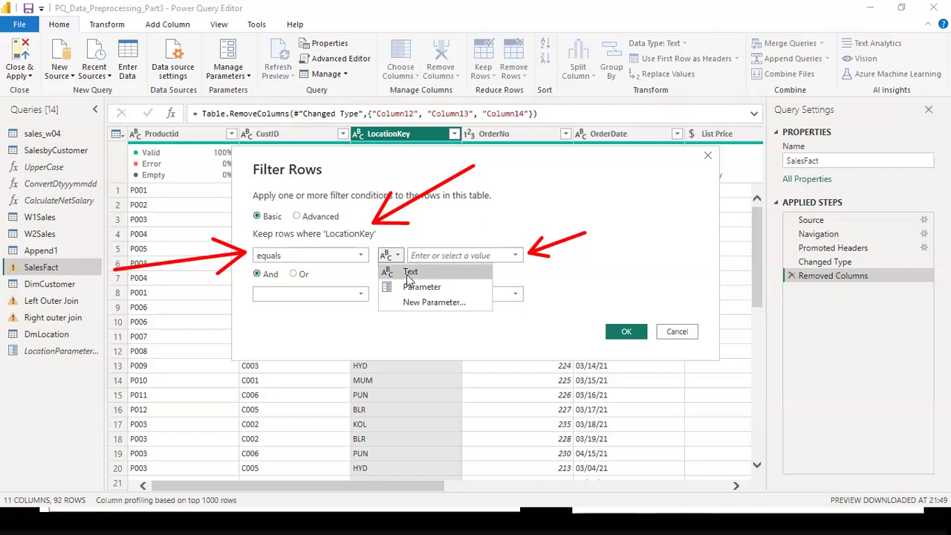
click(419, 289)
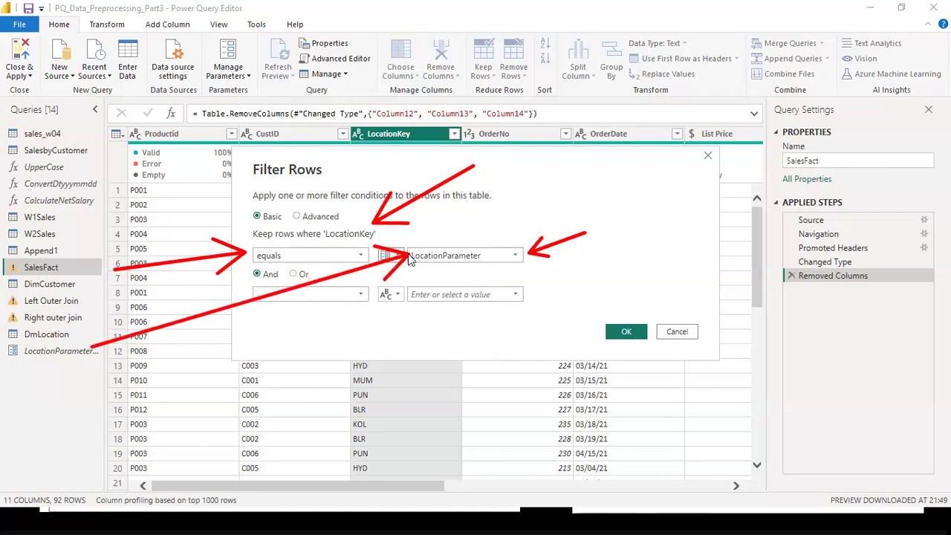
click(516, 258)
click(515, 258)
drag(454, 179, 450, 169)
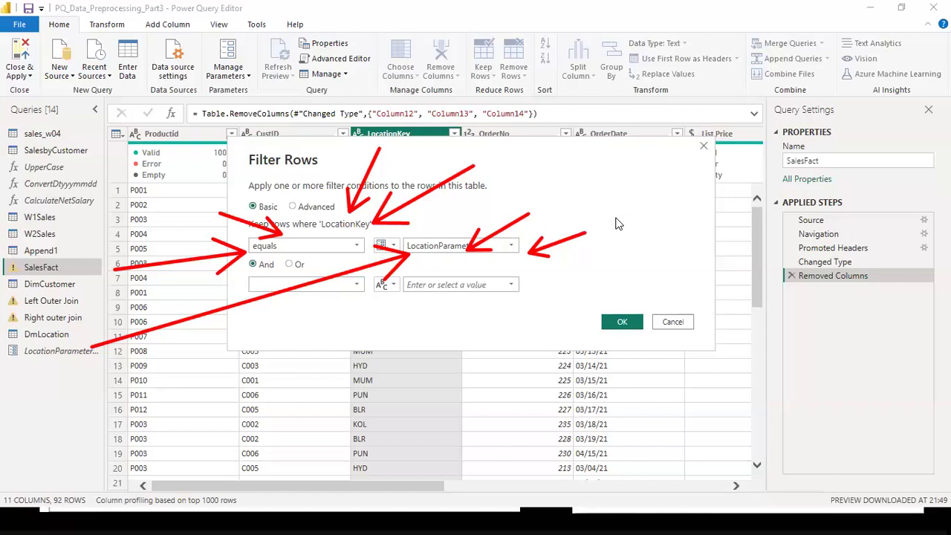
mouse_move(557, 193)
mouse_down()
mouse_move(553, 205)
mouse_move(461, 244)
mouse_up()
drag(156, 220, 246, 245)
drag(558, 198, 476, 253)
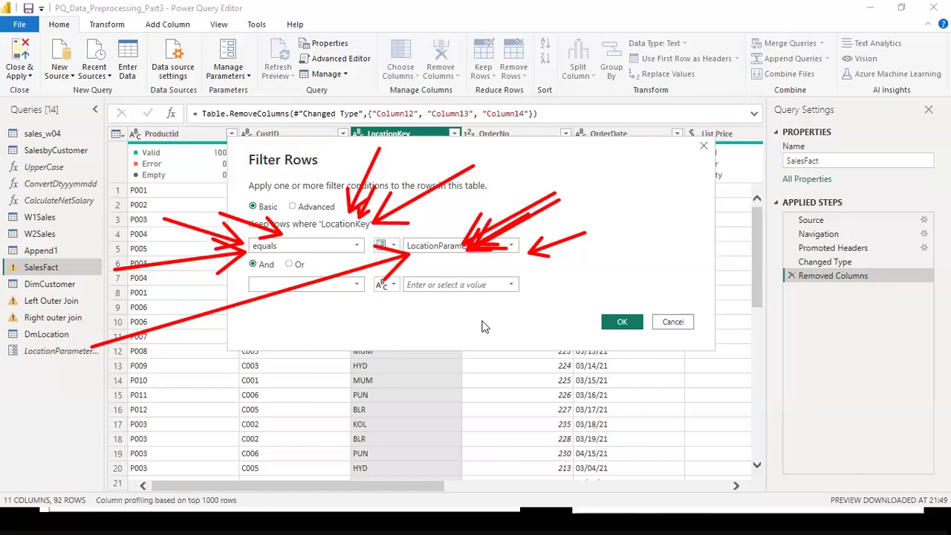
key(Escape)
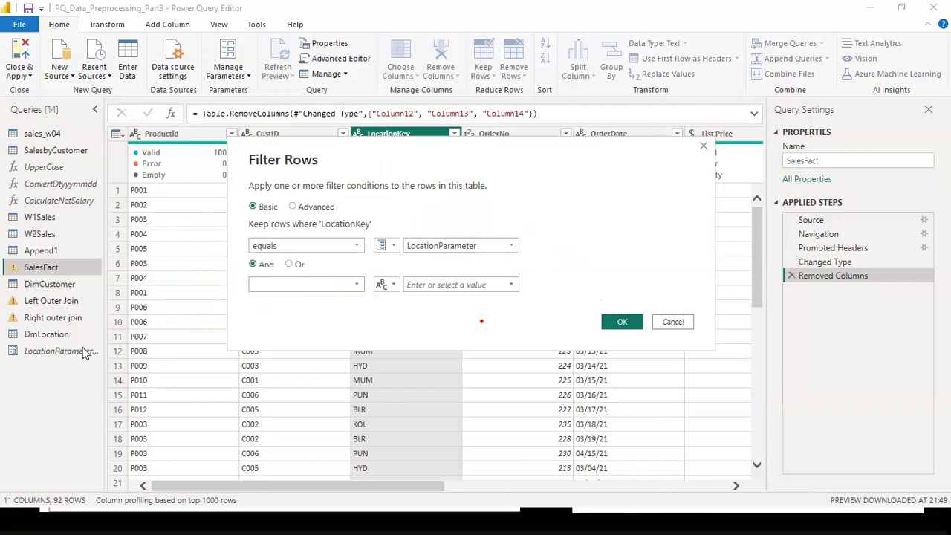
click(617, 321)
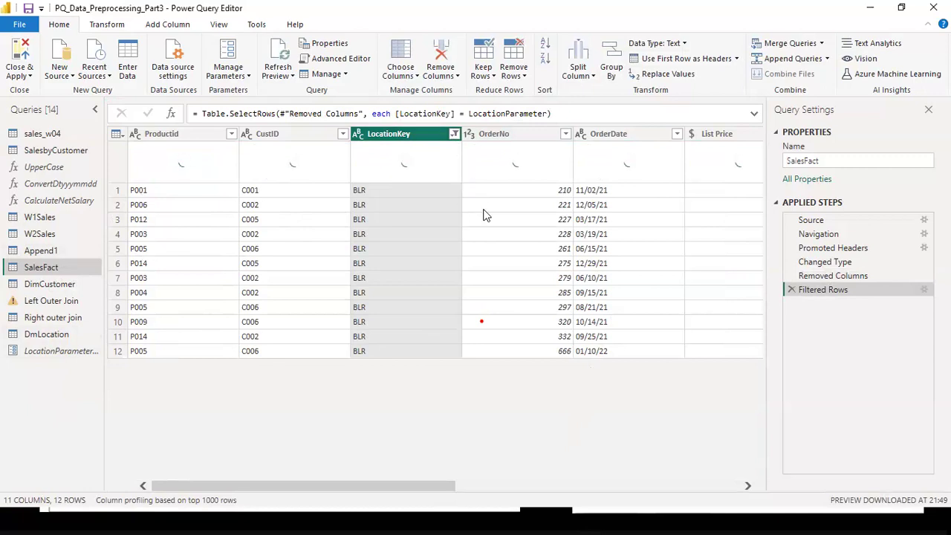
drag(483, 208, 454, 140)
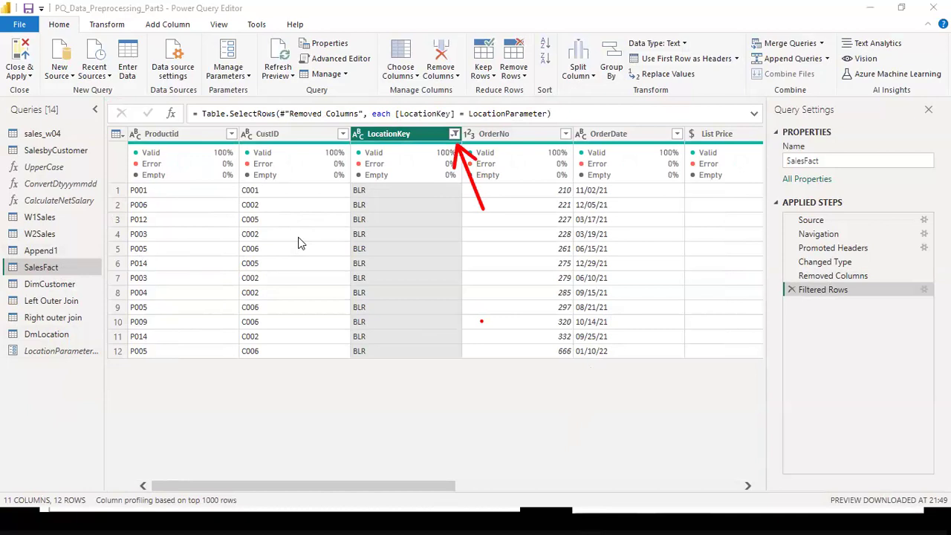
drag(467, 78, 457, 132)
drag(205, 179, 235, 132)
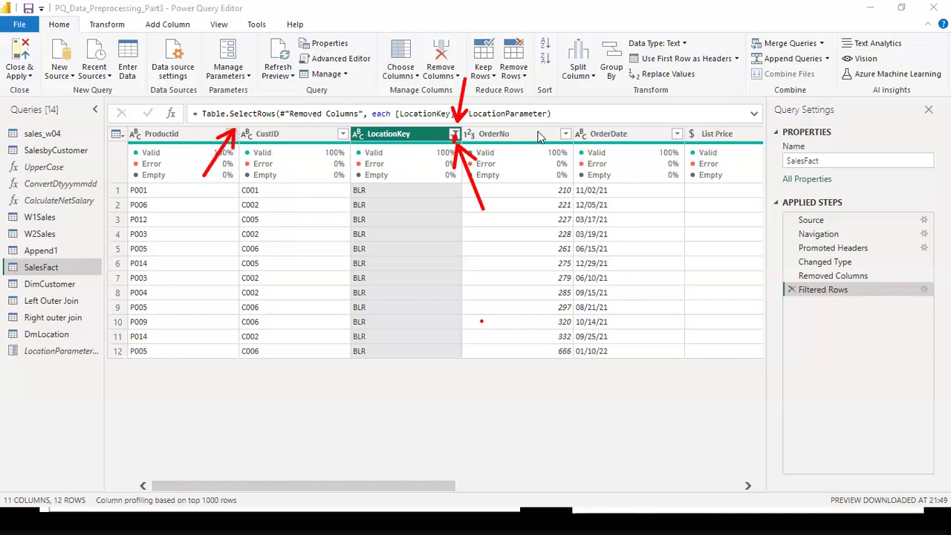
key(Escape)
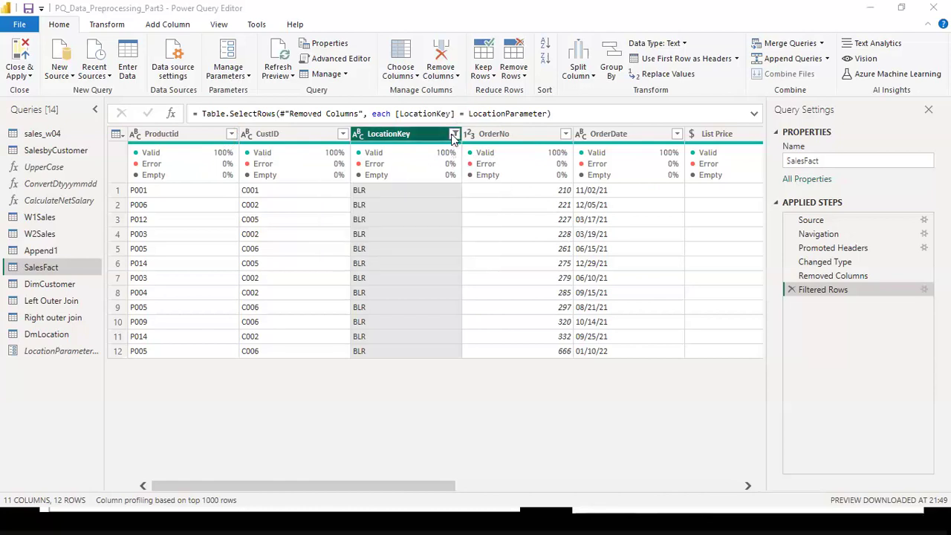
mouse_move(454, 165)
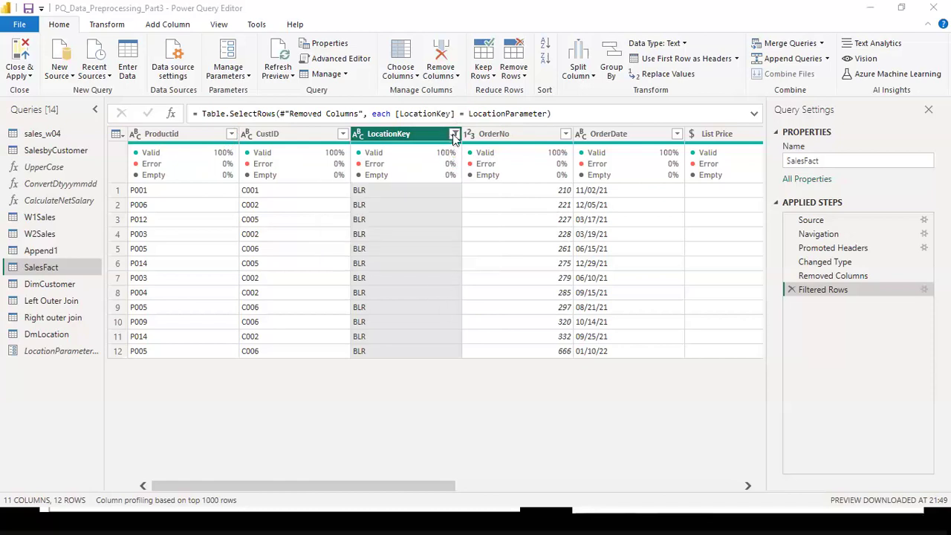
Step: Check LocationParameter's value and the values offered in the filter list of SalesFact's LocationKey column, leaving the filter as it is
click(52, 352)
click(41, 269)
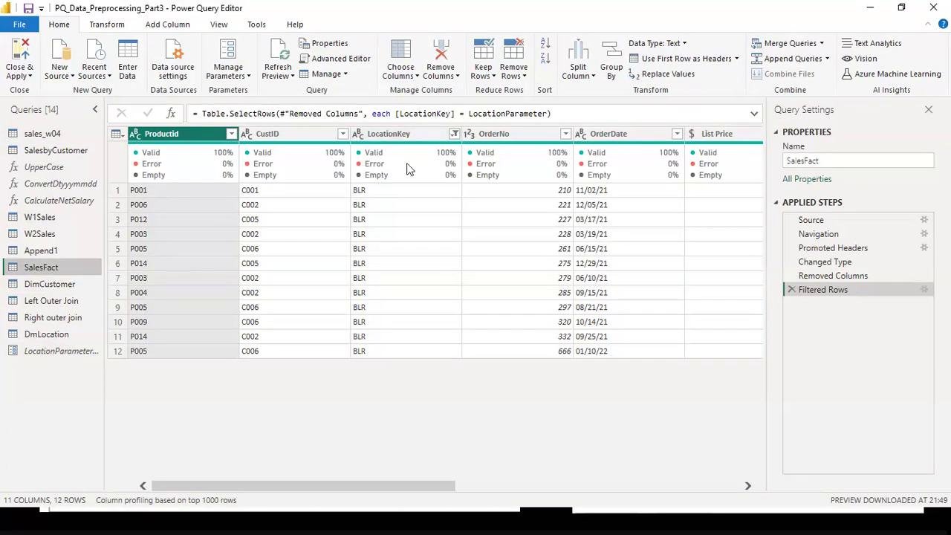
click(454, 135)
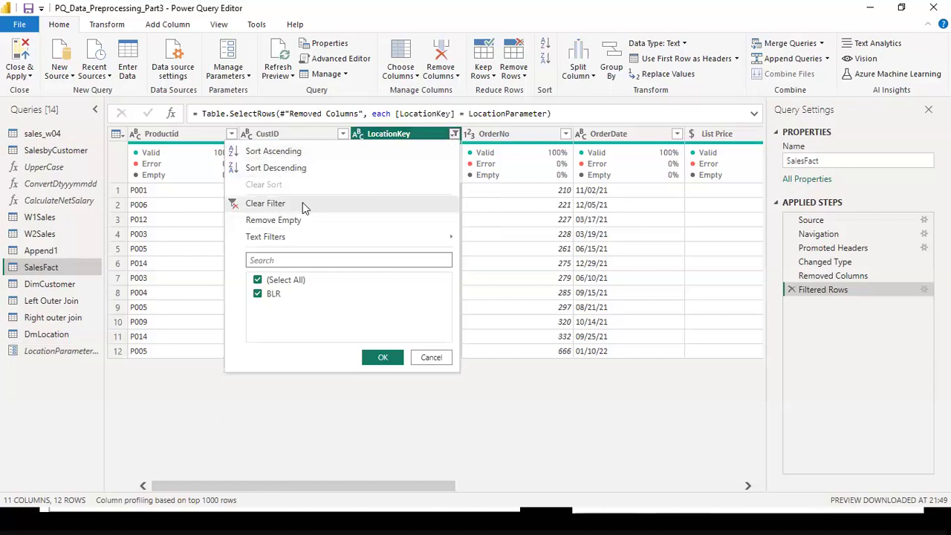
click(432, 358)
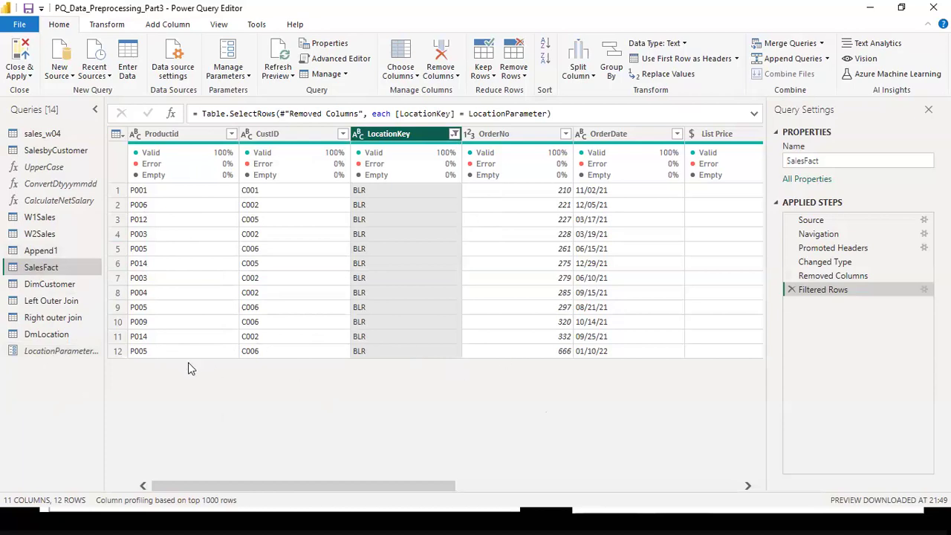
Step: Close the query editor and apply the pending query changes to the report
click(31, 77)
click(43, 88)
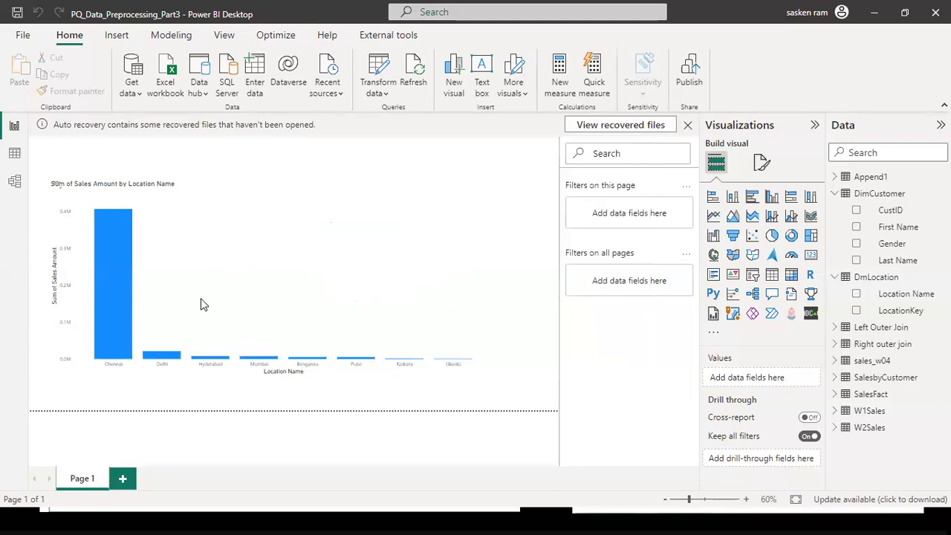
click(378, 88)
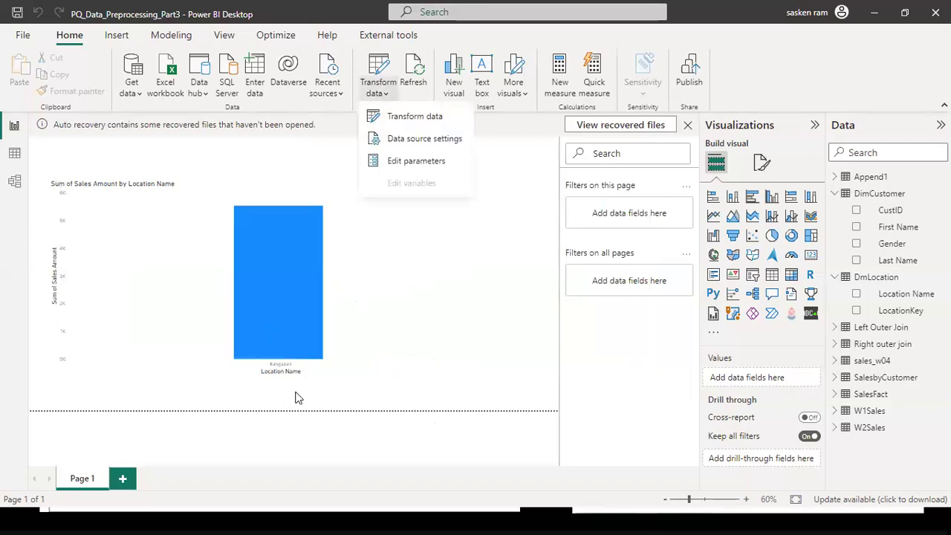
click(231, 377)
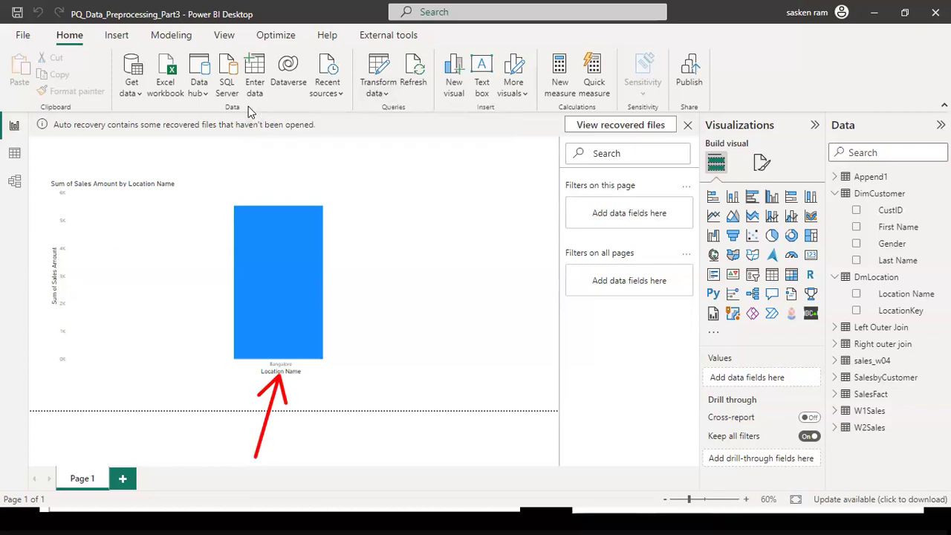
Step: View LocationParameter's current value in the report's parameter editor and dismiss it without changes
click(387, 97)
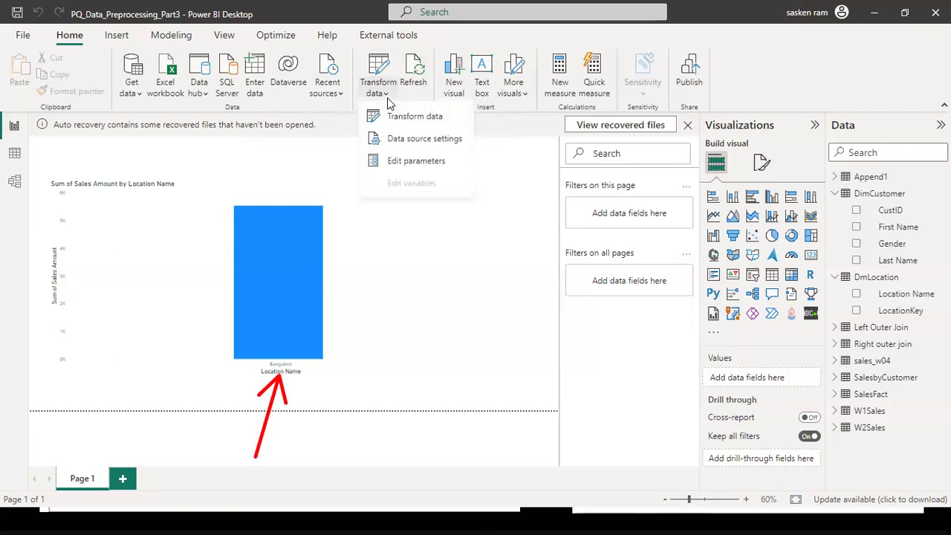
click(440, 166)
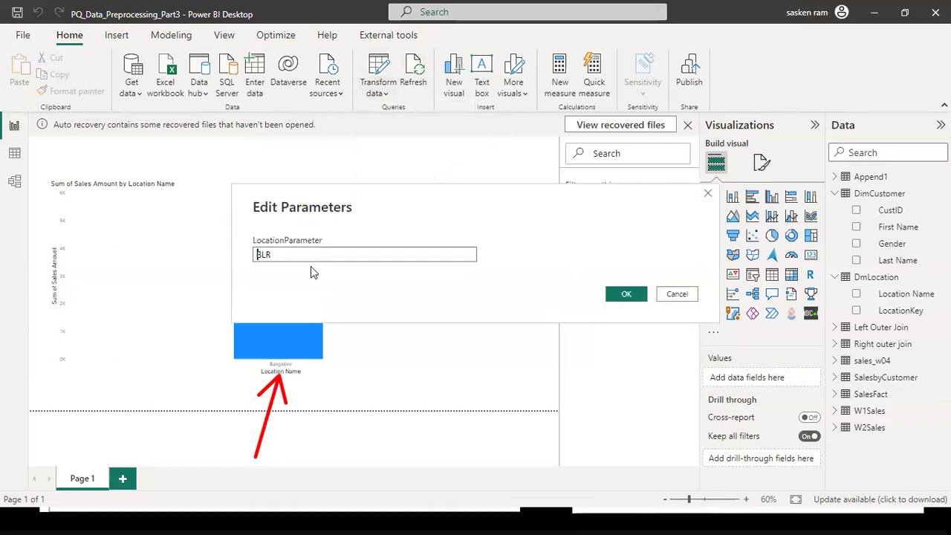
drag(424, 254, 220, 258)
key(Escape)
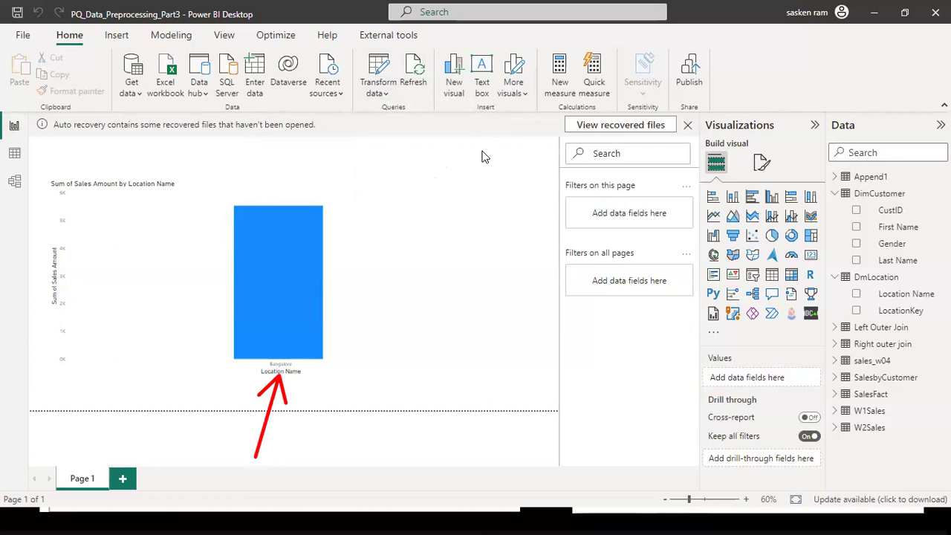
click(381, 97)
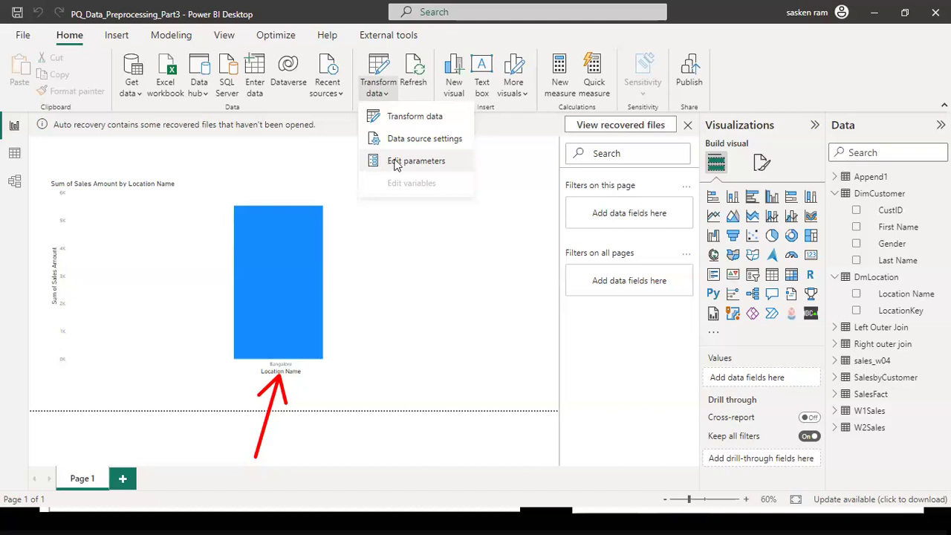
click(475, 212)
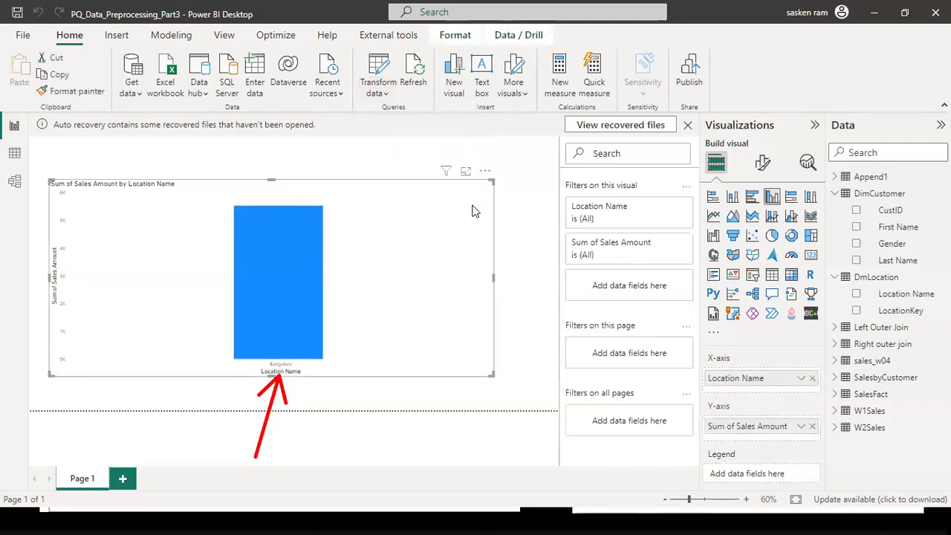
Step: Set LocationParameter to PUN from the report and apply the pending query changes
click(386, 93)
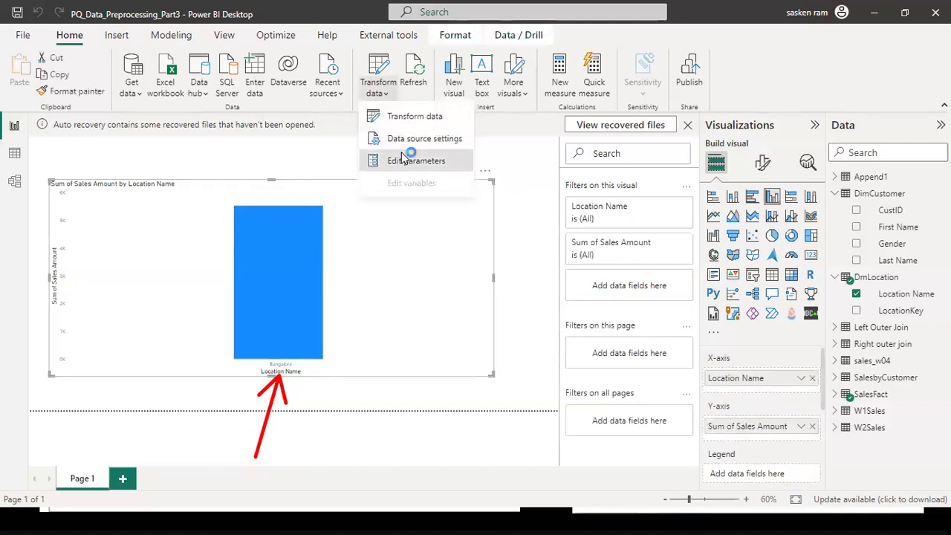
click(408, 156)
drag(275, 255, 249, 257)
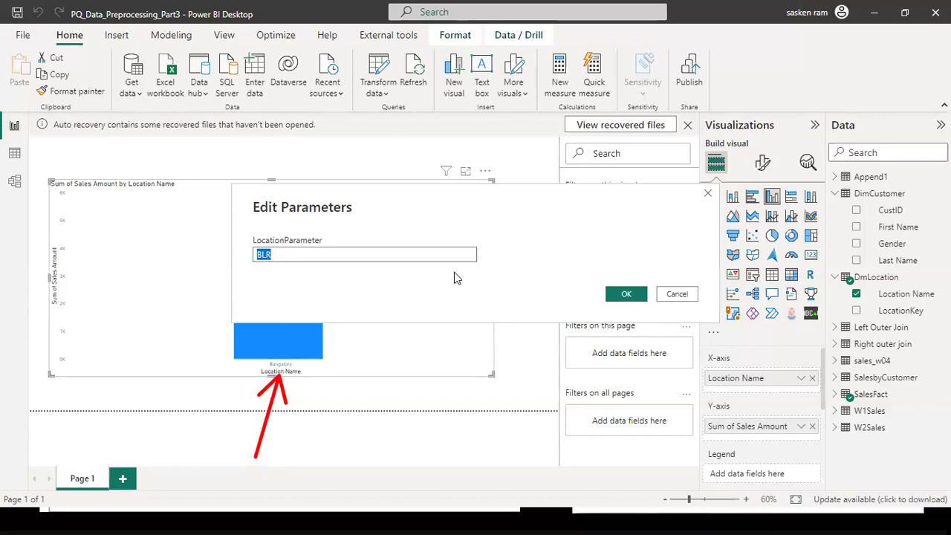
text(U)
key(BackSpace)
text(PUN)
click(634, 298)
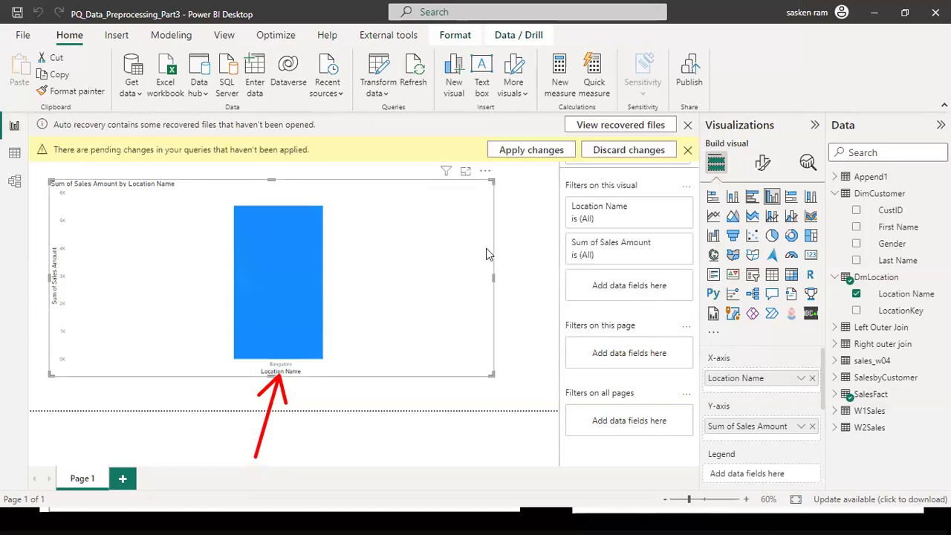
click(540, 152)
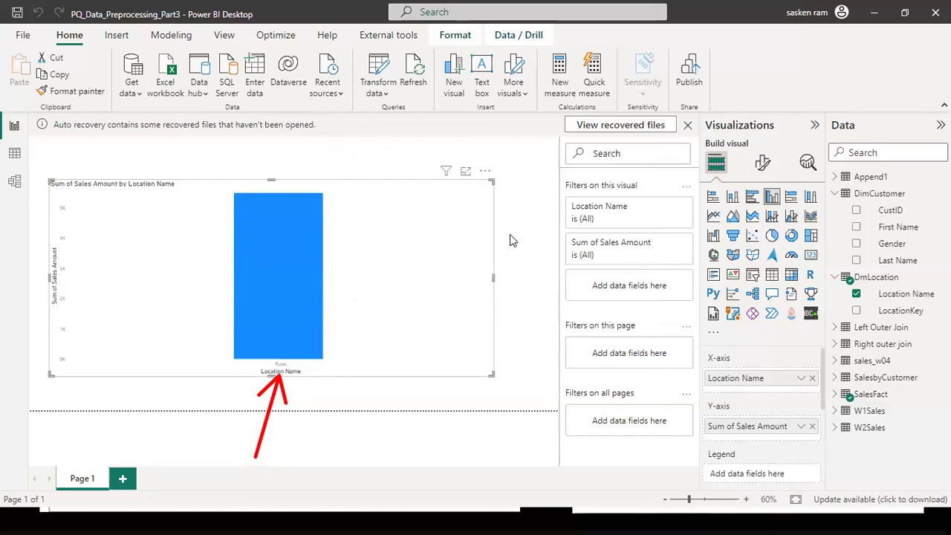
Step: Inspect the LocationKey column of the loaded SalesFact table in the data view to check the parameter's filtering
click(385, 97)
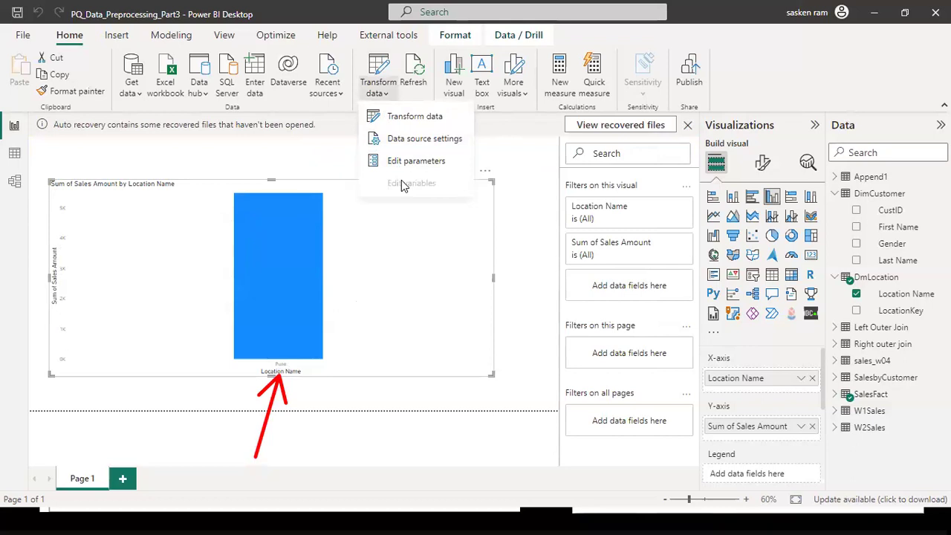
click(298, 413)
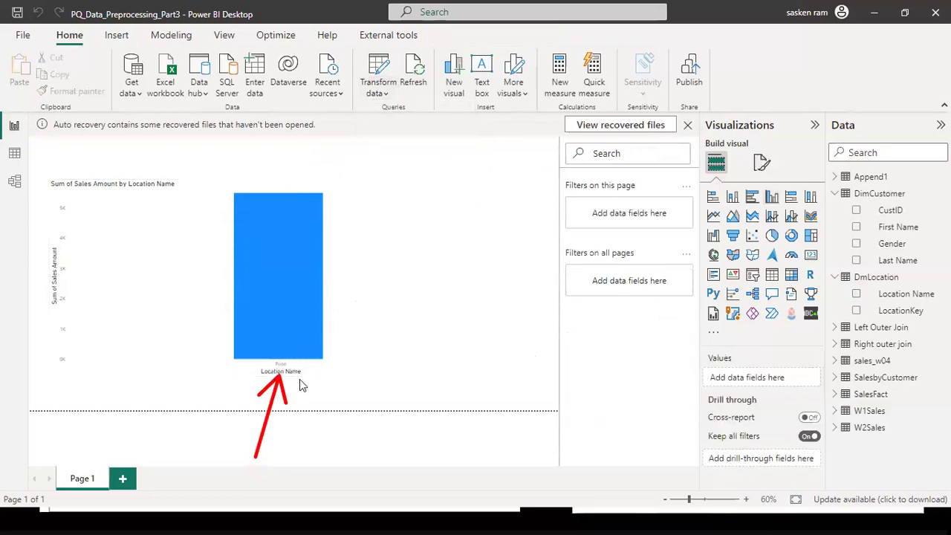
click(14, 155)
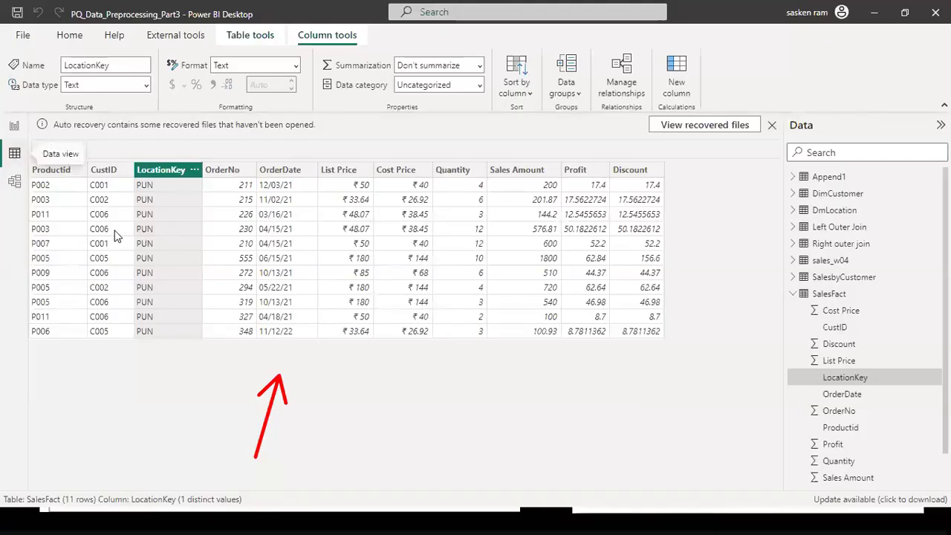
click(195, 170)
click(215, 388)
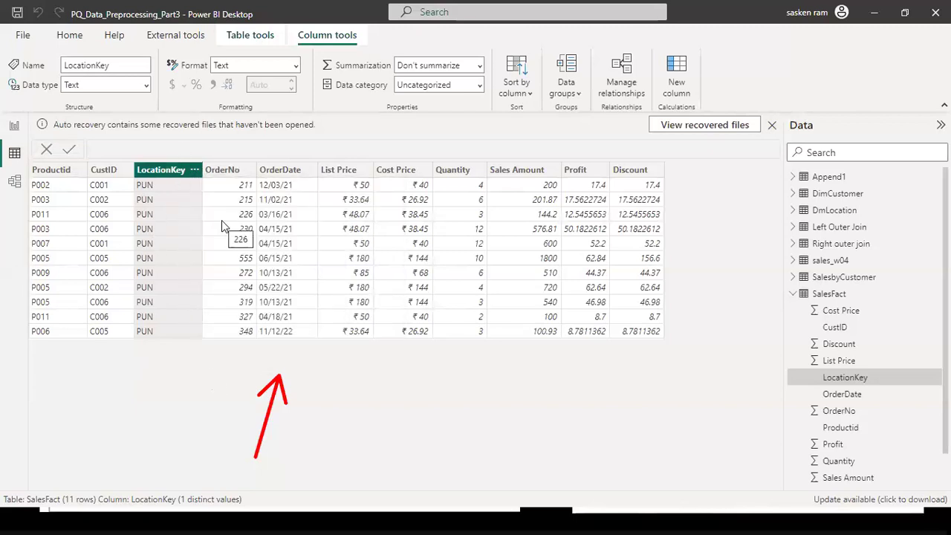
Step: Return to the report, set LocationParameter to CHN and apply the pending query changes
click(14, 126)
click(376, 93)
click(381, 164)
double_click(261, 253)
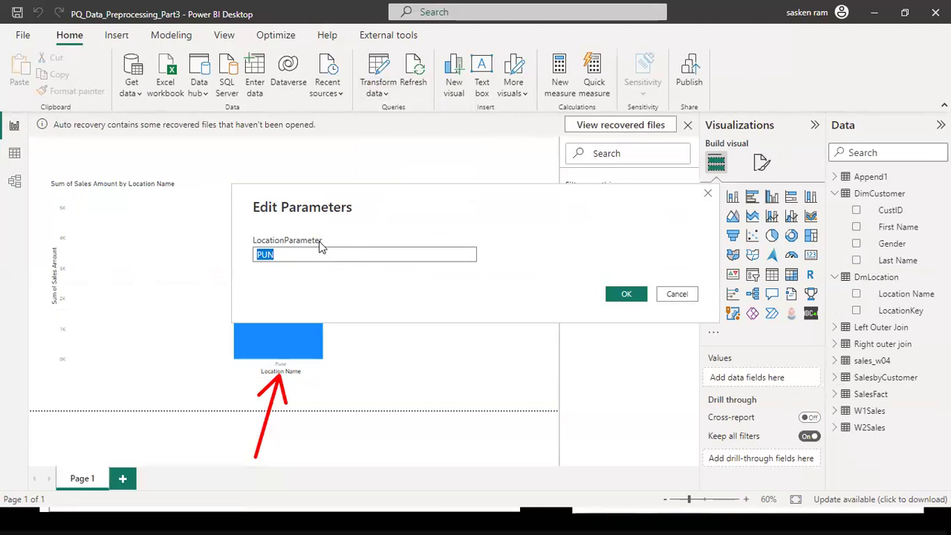
text(CHN)
click(639, 297)
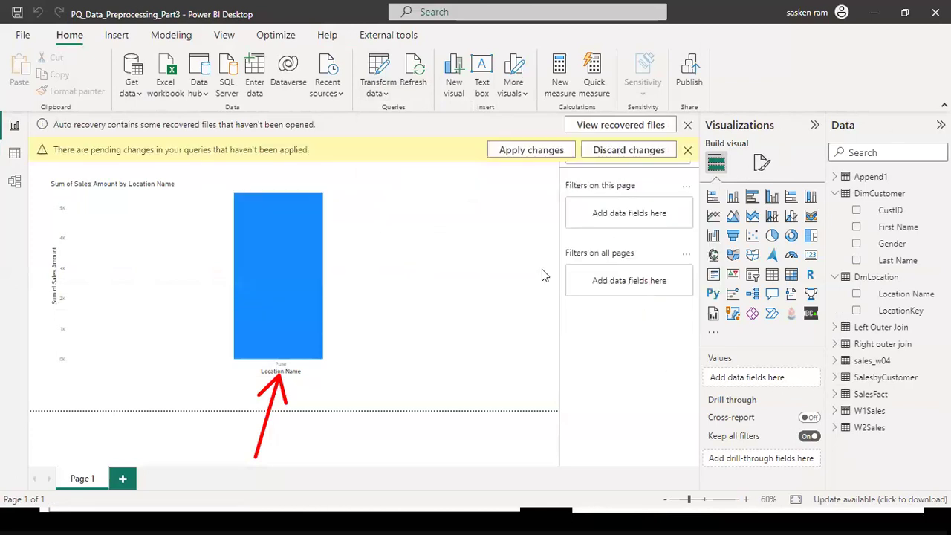
click(509, 155)
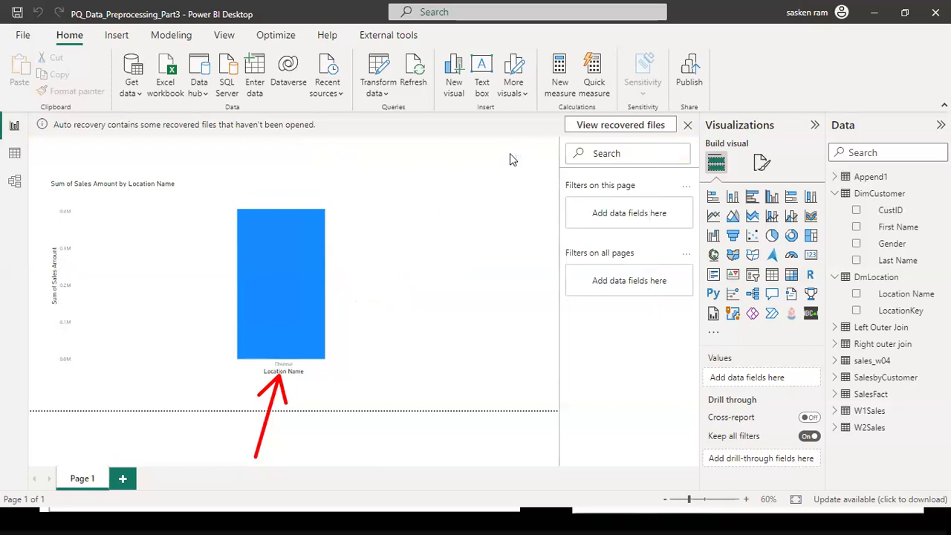
Step: Examine the sales by location chart and reopen the parameter editor to review the entered location, cancelling without changes
click(377, 95)
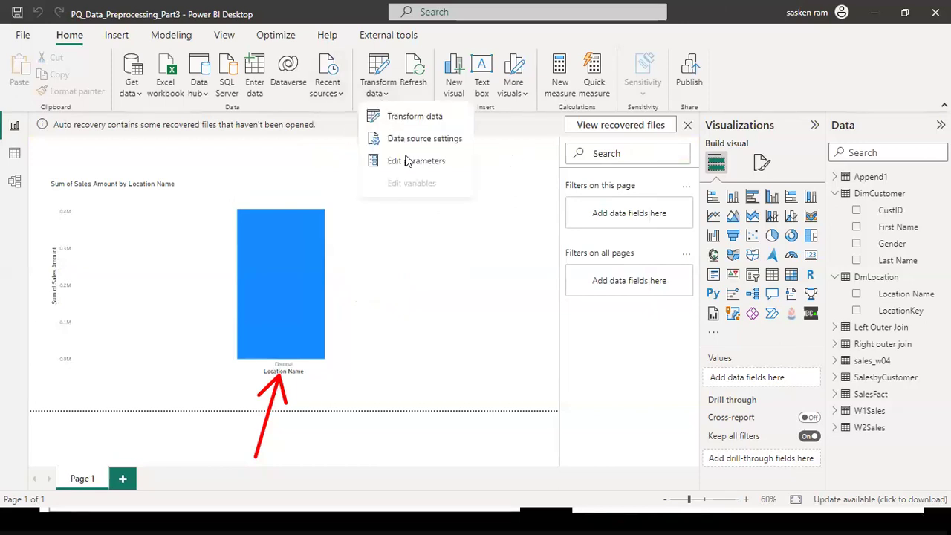
click(311, 371)
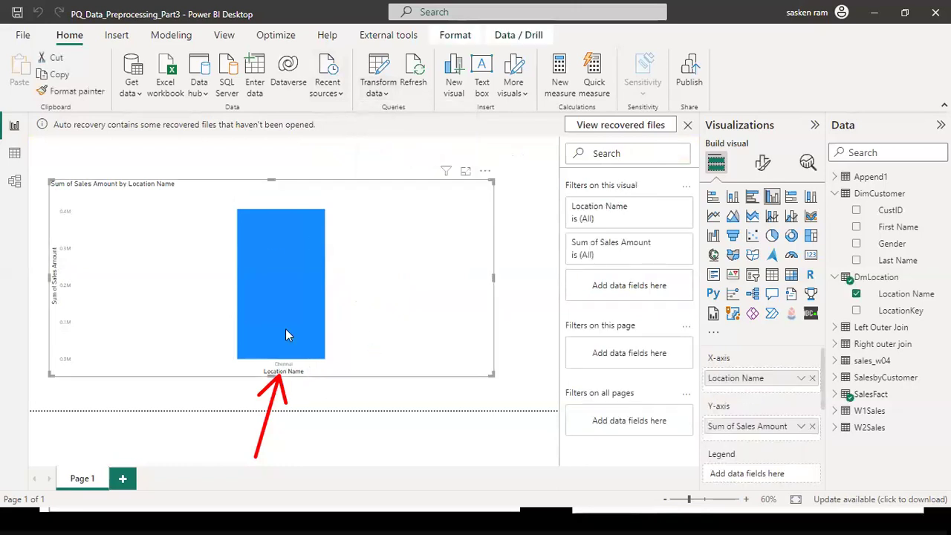
mouse_move(285, 328)
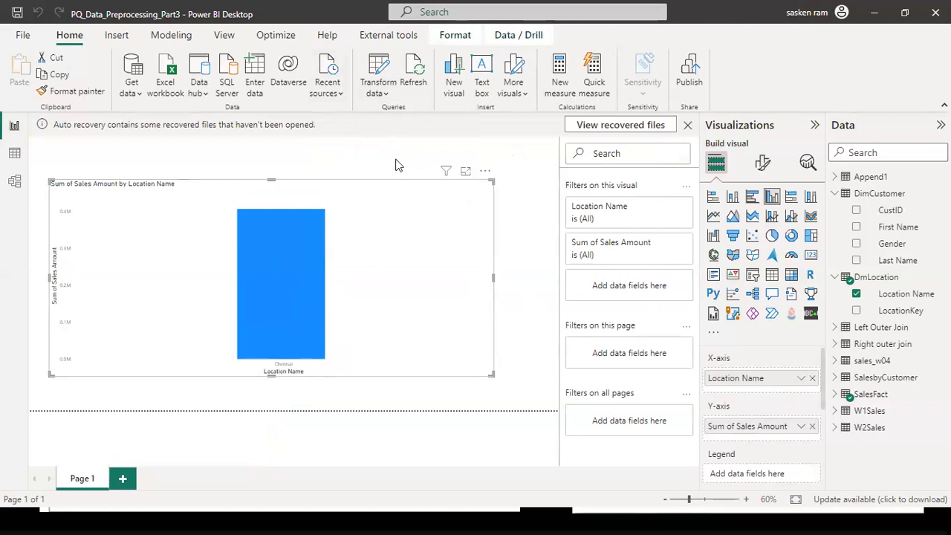
click(375, 181)
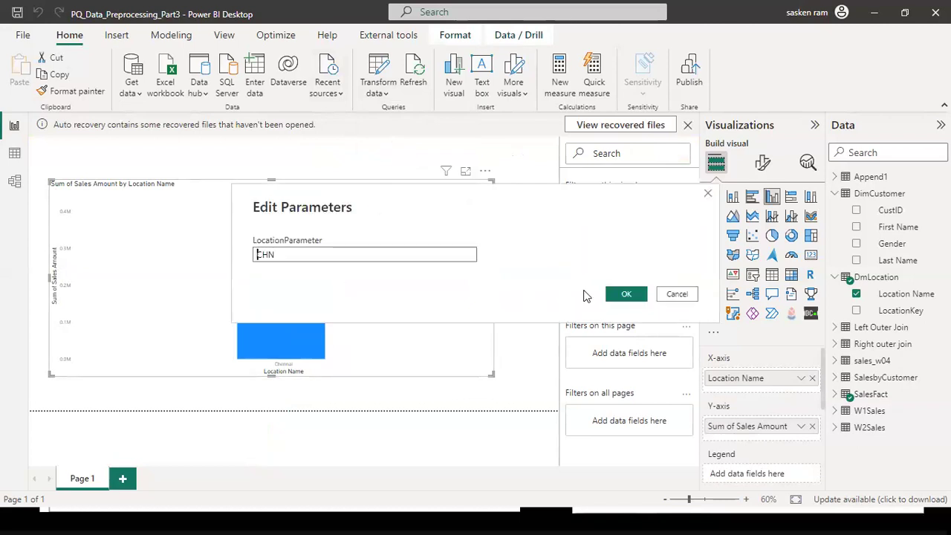
click(676, 294)
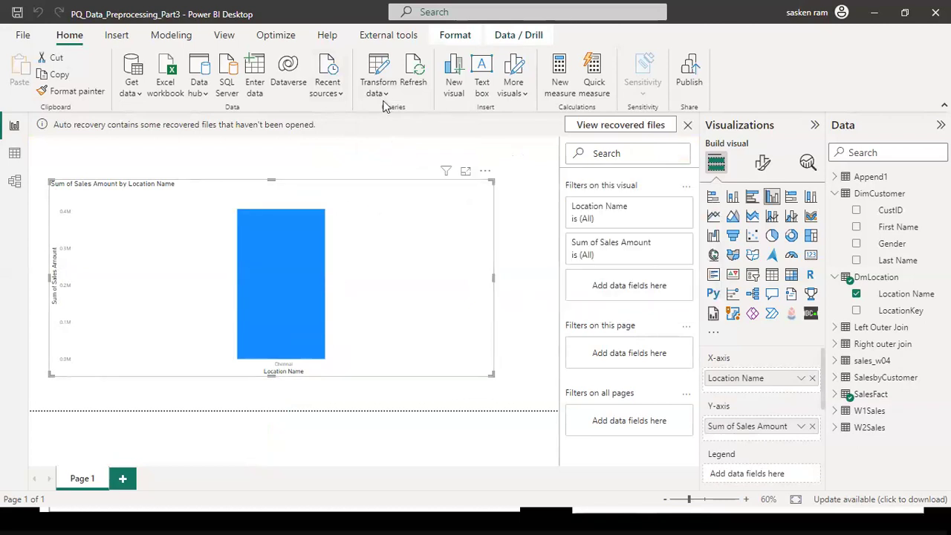
click(393, 162)
click(675, 294)
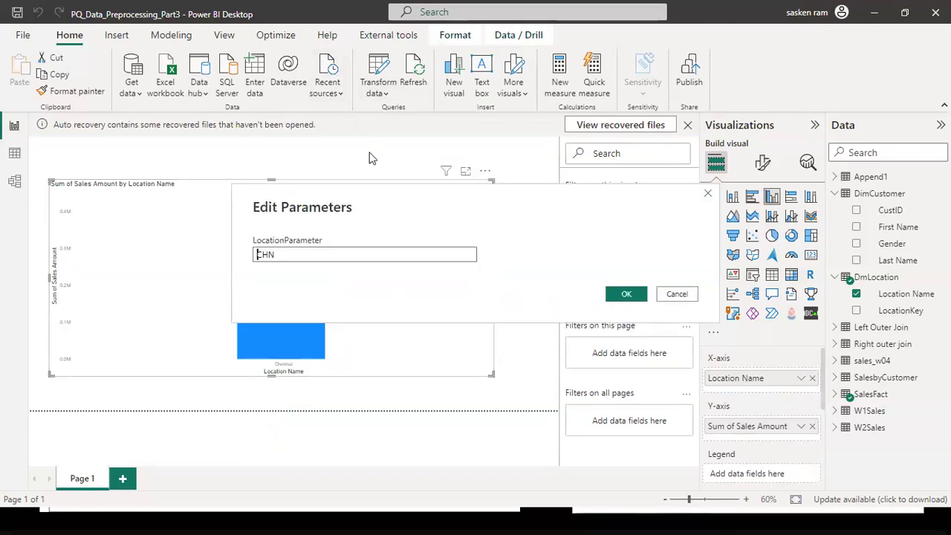
click(356, 168)
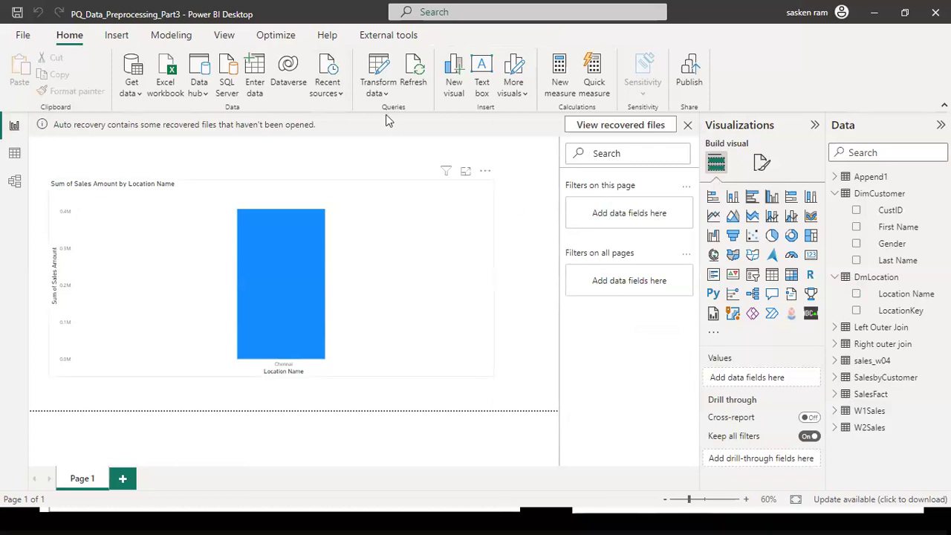
Step: Try leaving LocationParameter blank in the parameter editor, and set its value to HYD
click(383, 95)
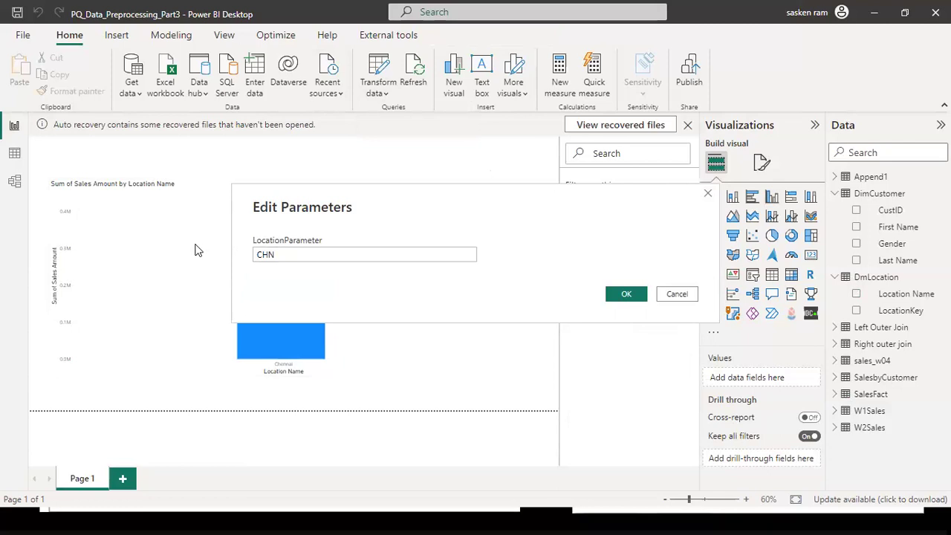
double_click(266, 254)
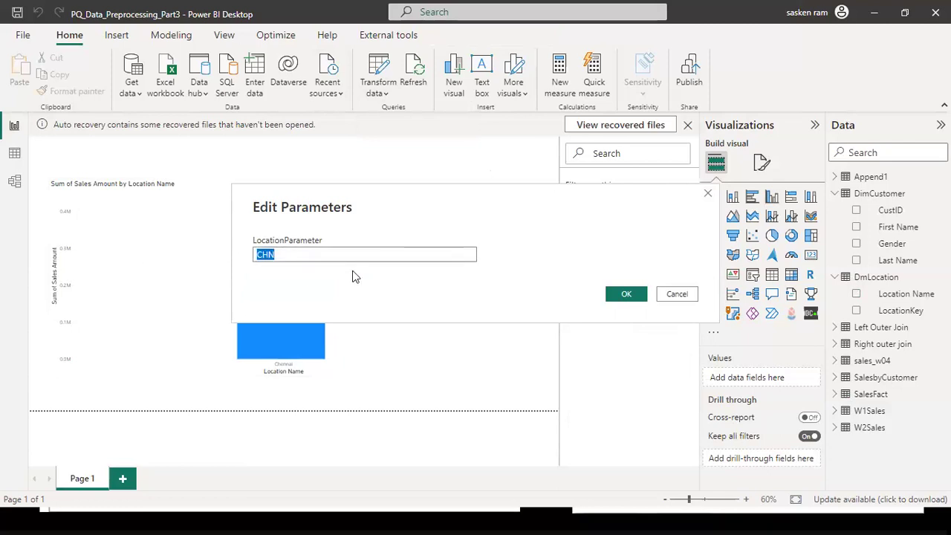
key(BackSpace)
click(631, 296)
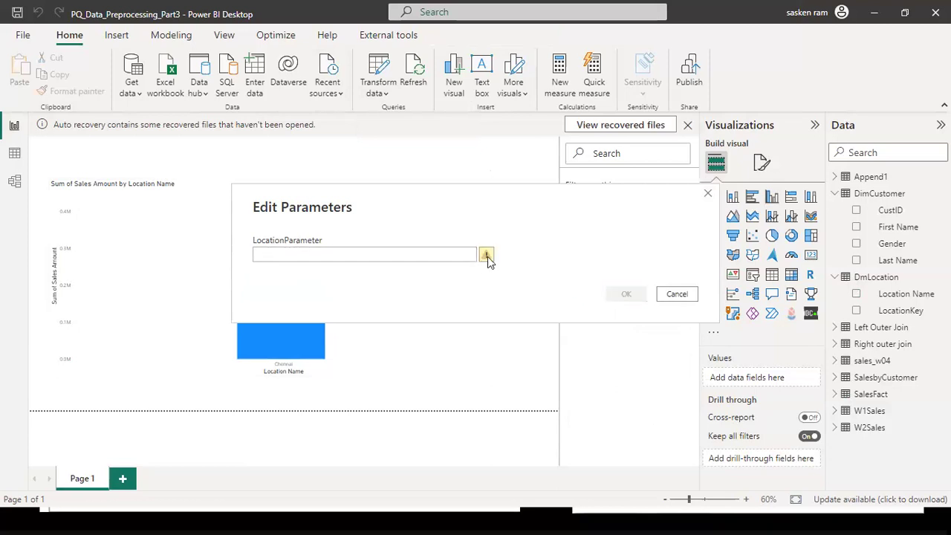
mouse_move(487, 259)
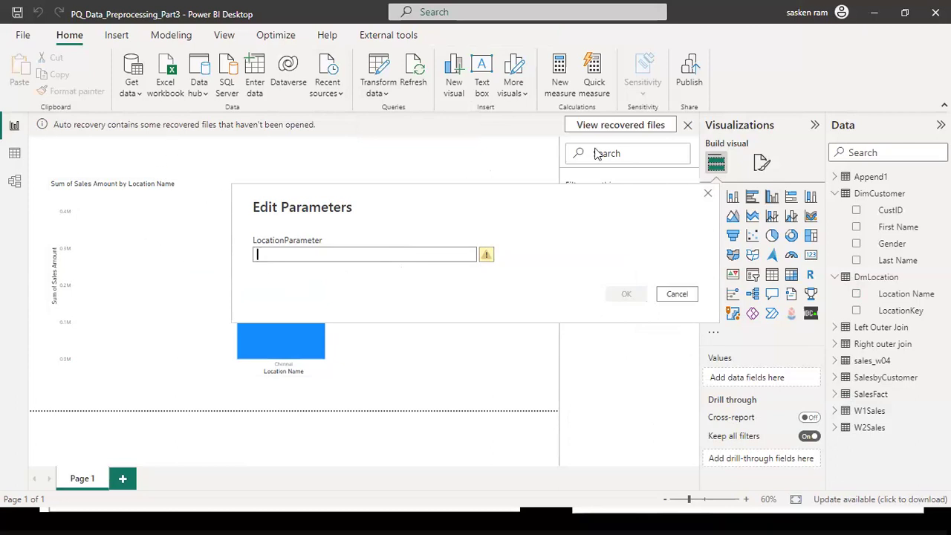
text(HYD)
click(623, 295)
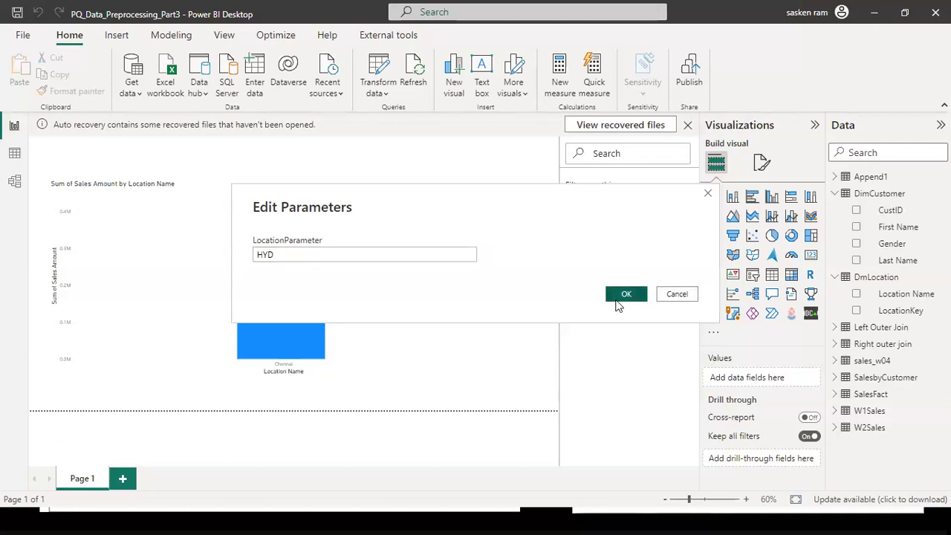
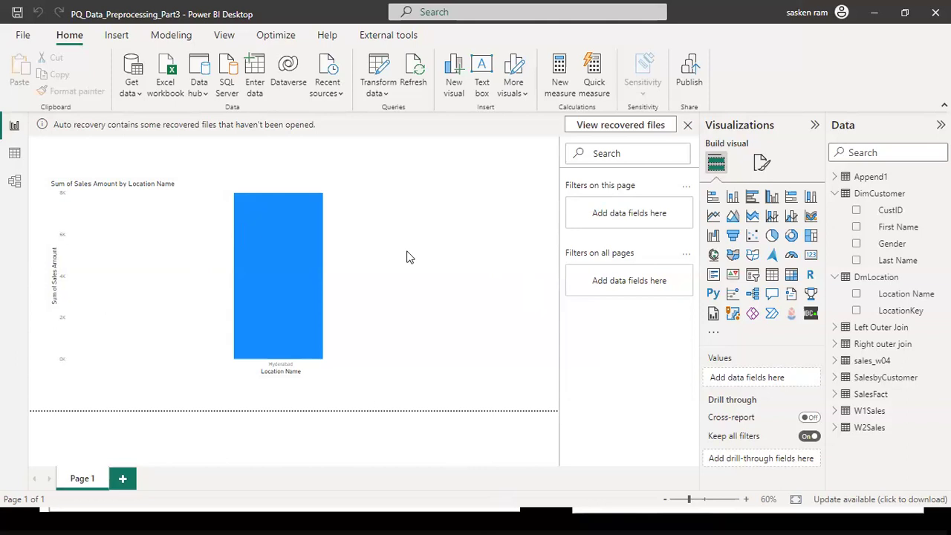
Step: Review the LocationParameter value in the report's parameter editor and accept it without changes
click(389, 97)
click(315, 180)
click(388, 92)
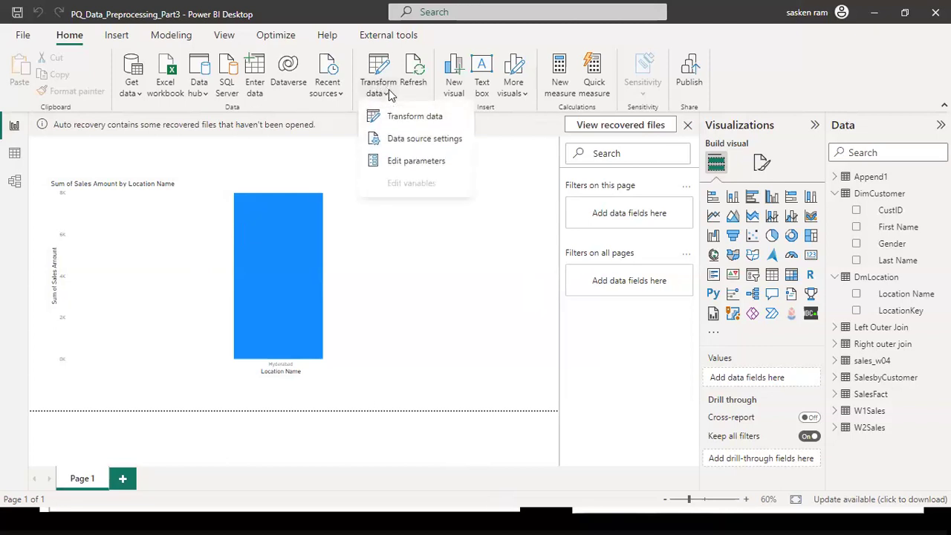
click(392, 160)
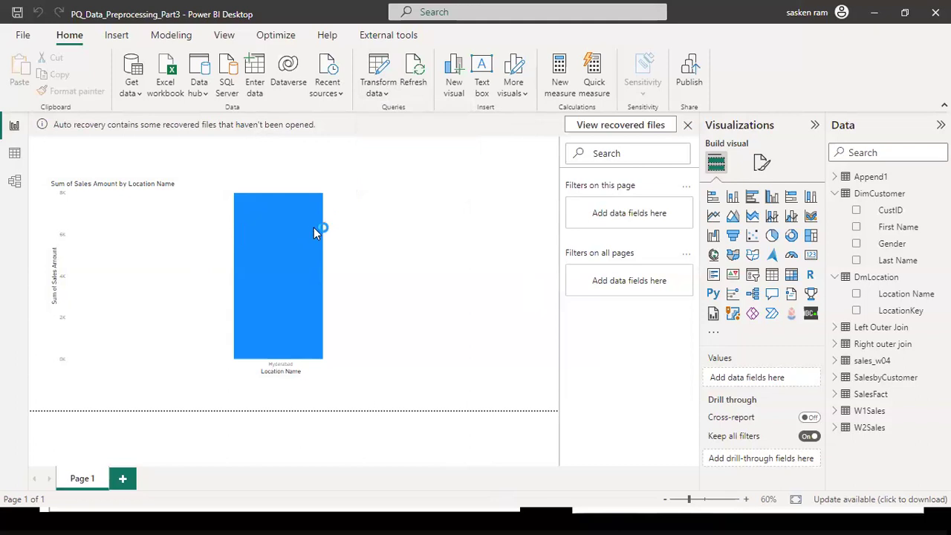
drag(321, 254, 256, 254)
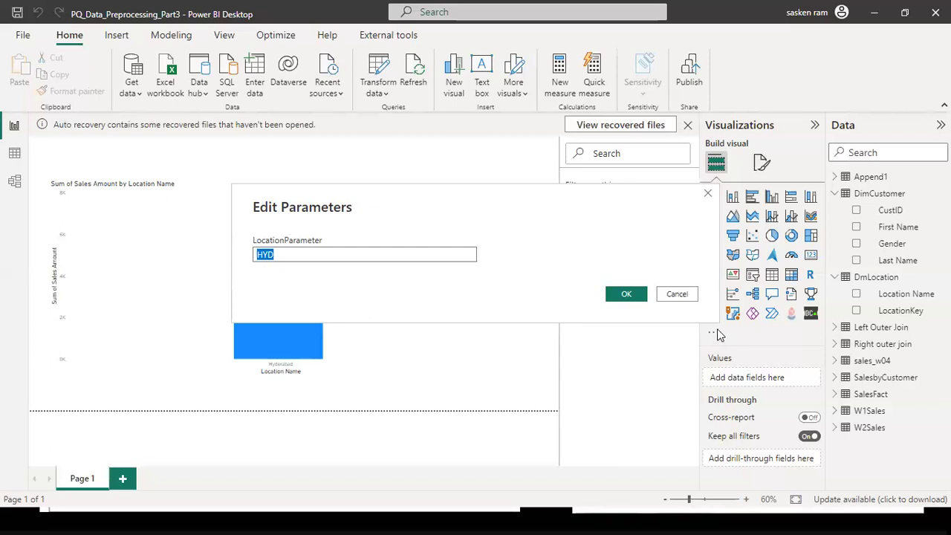
click(632, 295)
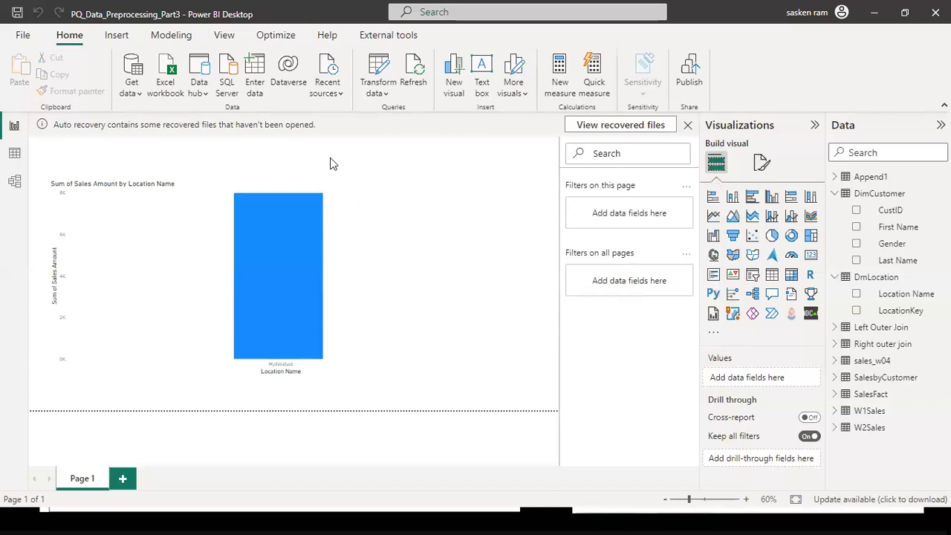
Step: Switch to the presentation to review the slide on the three parameter types, and return to the report
key(alt+Tab)
key(Tab)
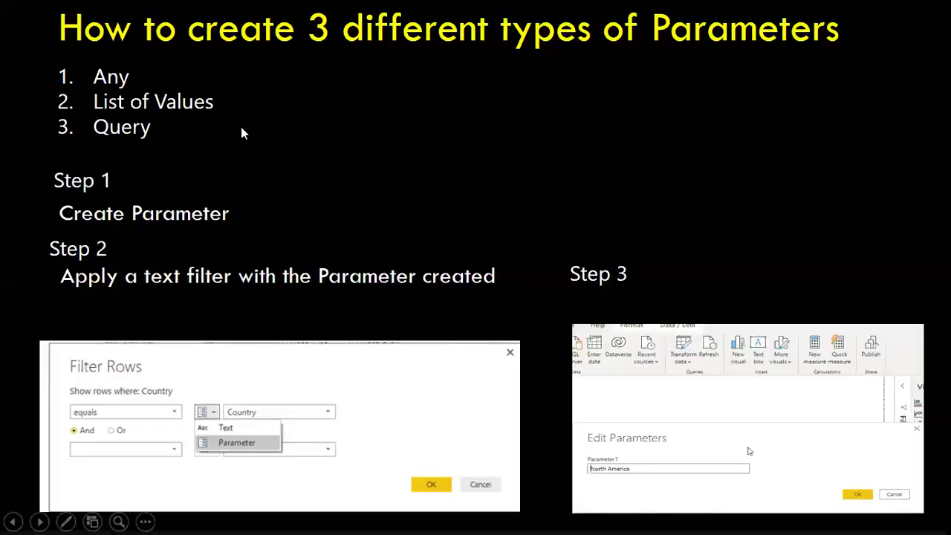
key(alt+Tab)
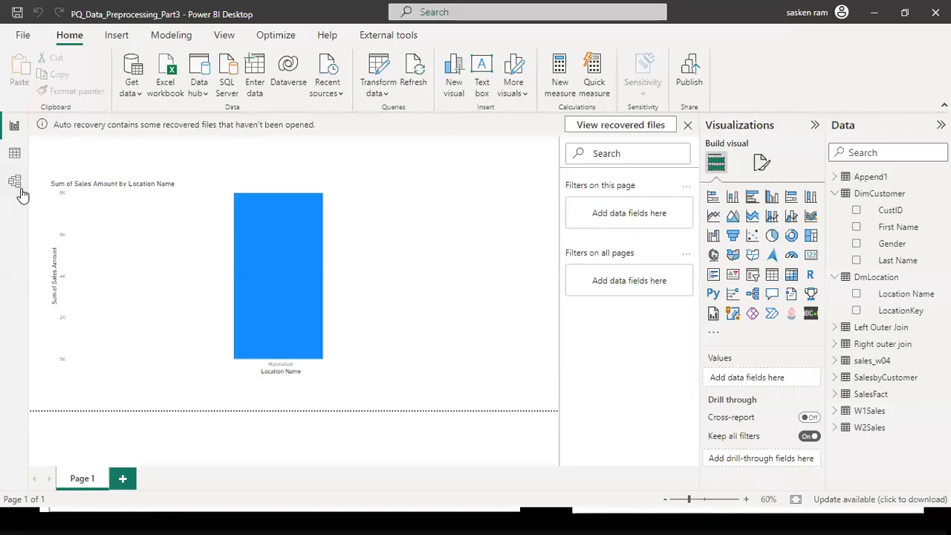
Step: In the Power Query Editor, open LocationParameter's settings and set its suggested values to List of values
click(387, 94)
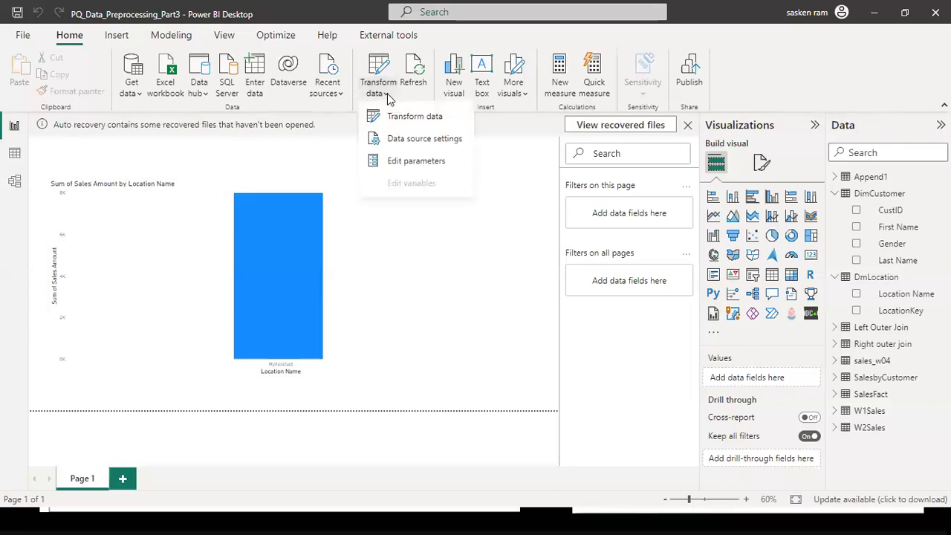
click(427, 118)
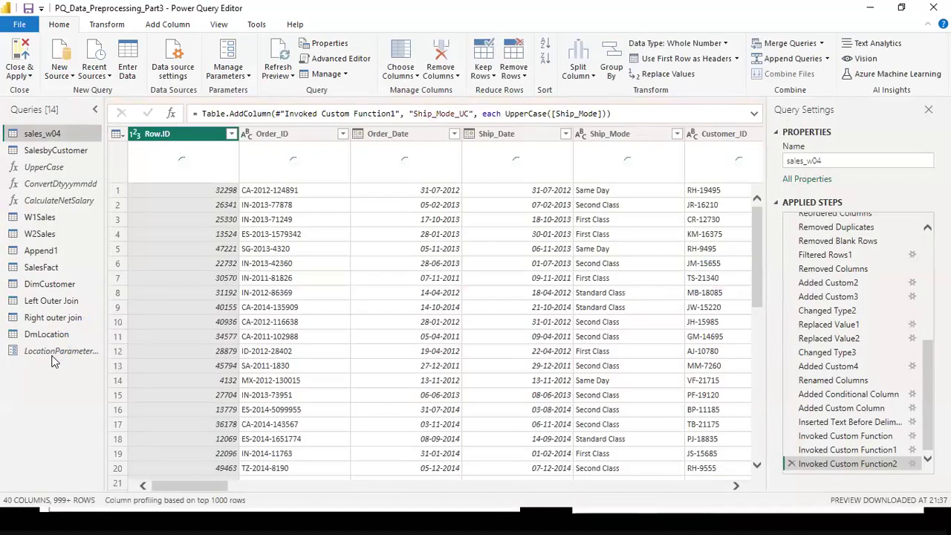
click(52, 358)
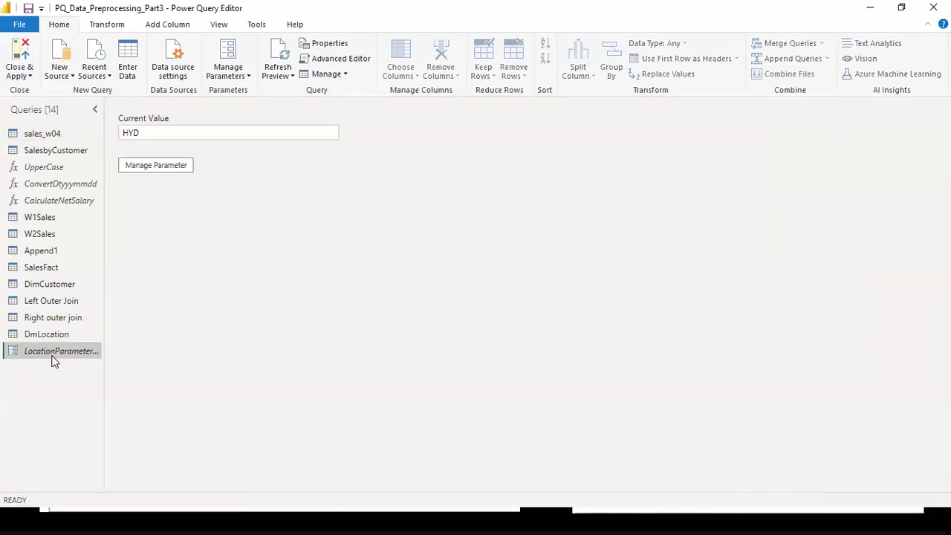
click(163, 166)
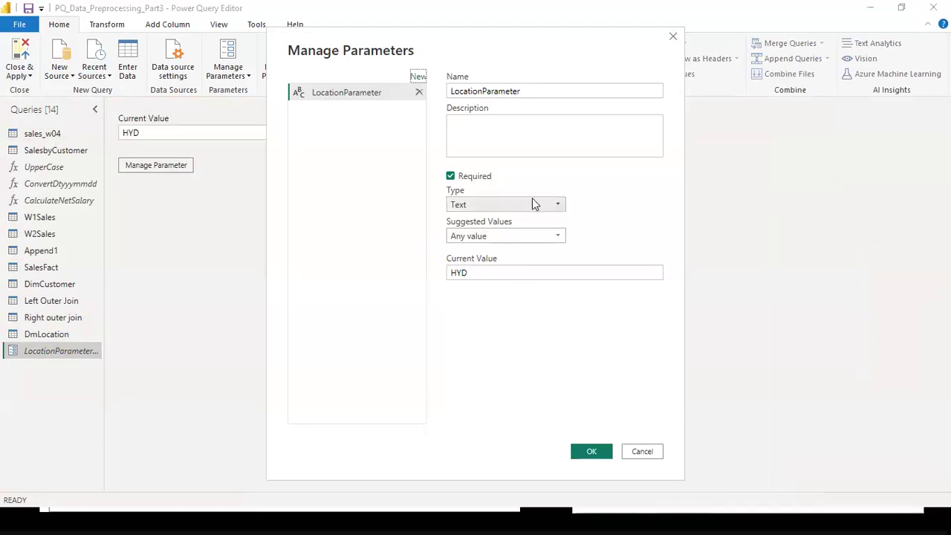
click(554, 239)
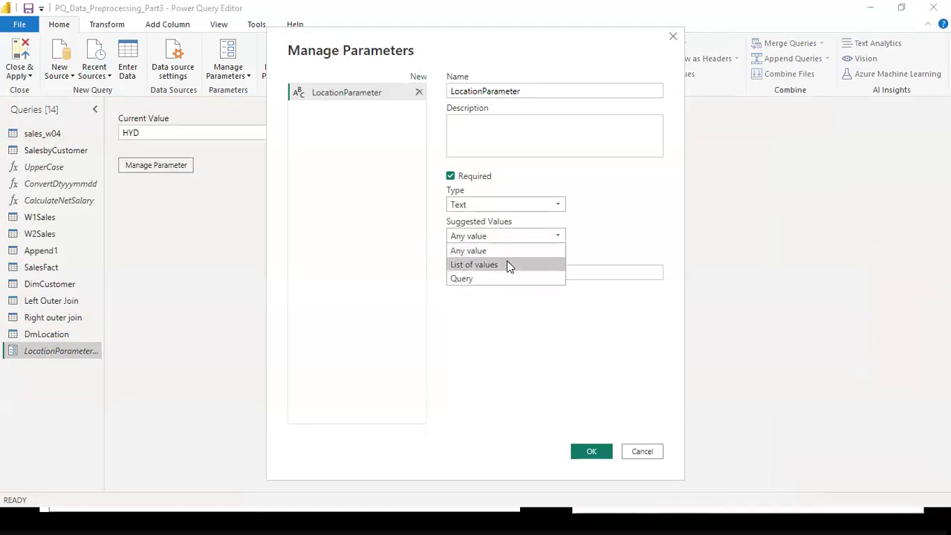
click(510, 264)
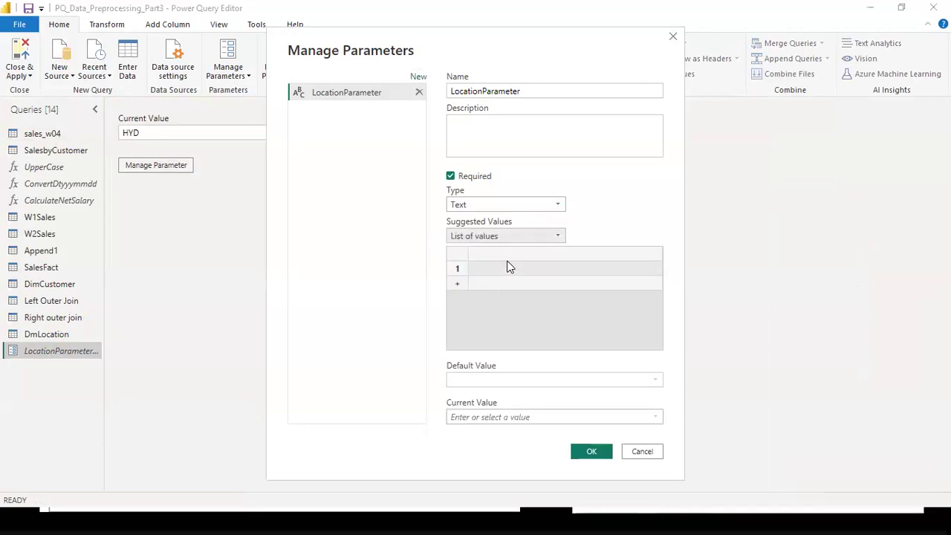
Step: Point out the List of Values entry on the parameter types slide and return to the parameter settings
key(alt+Tab)
drag(497, 112, 255, 103)
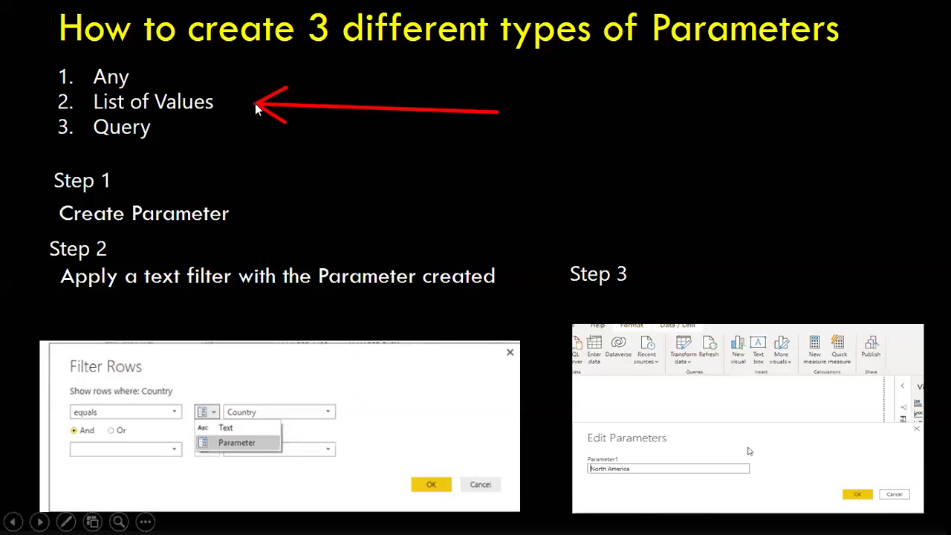
key(alt+Tab)
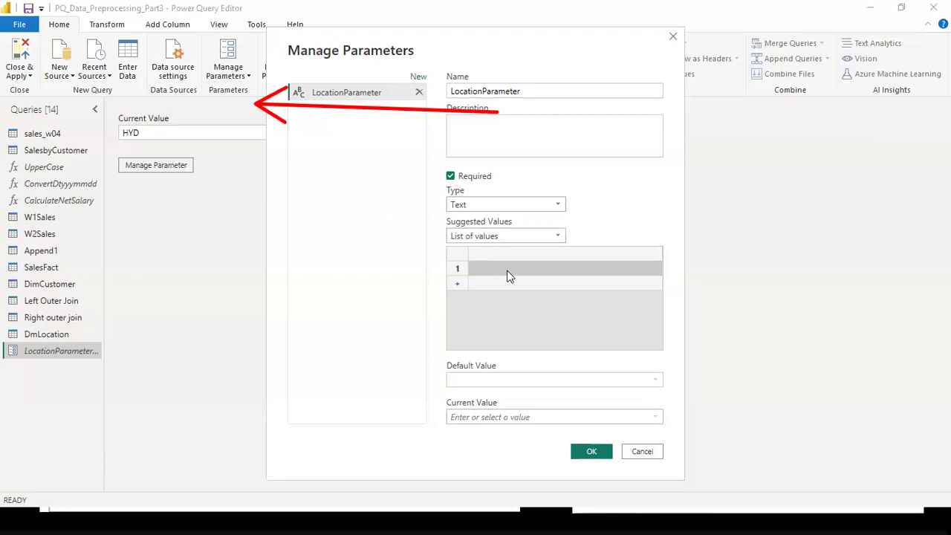
Step: Enter CHN, HYD and BLR as the suggested values of LocationParameter and try to confirm the settings
click(509, 276)
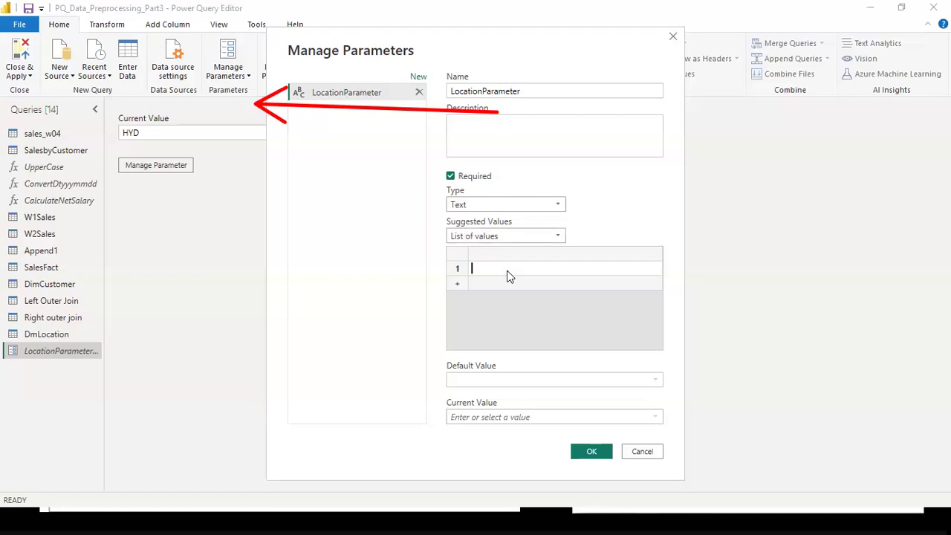
text(CHN)
key(Return)
text(HYD)
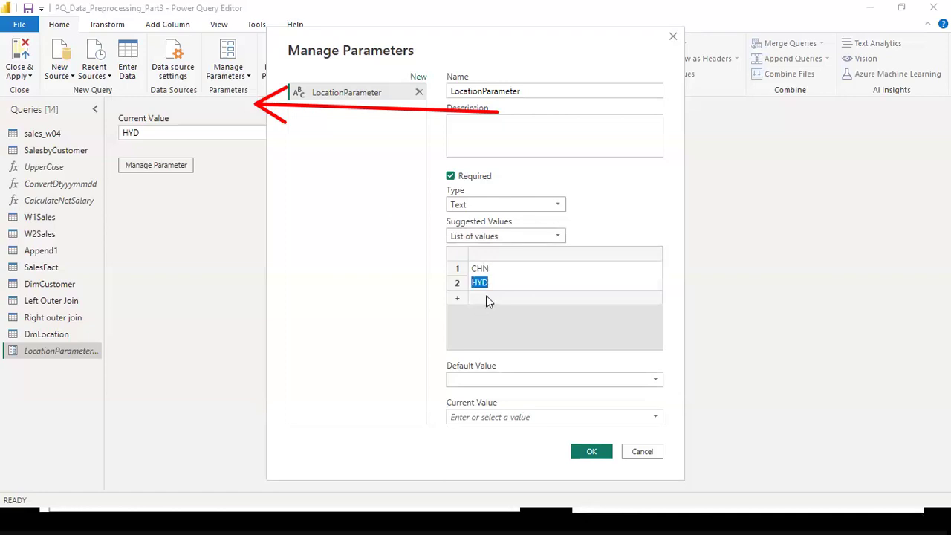
key(Return)
text(BLR)
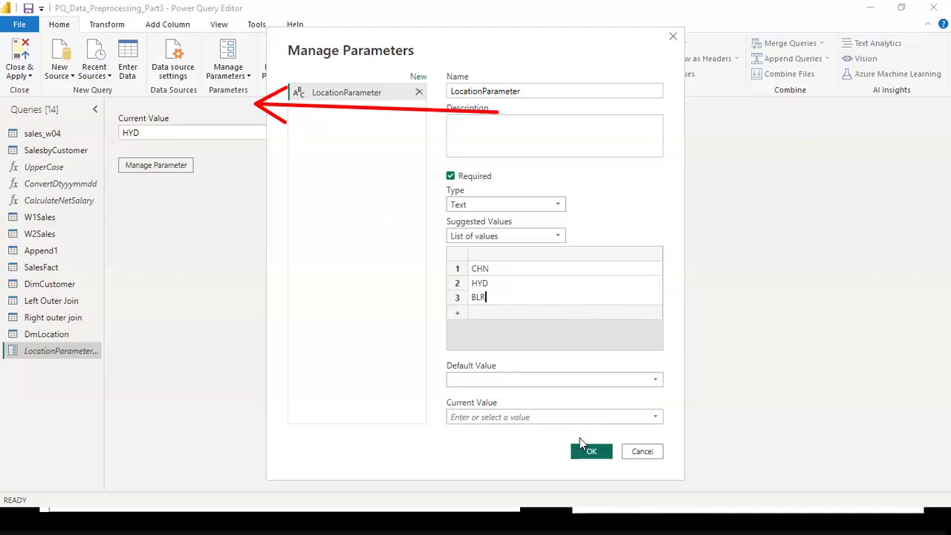
click(592, 454)
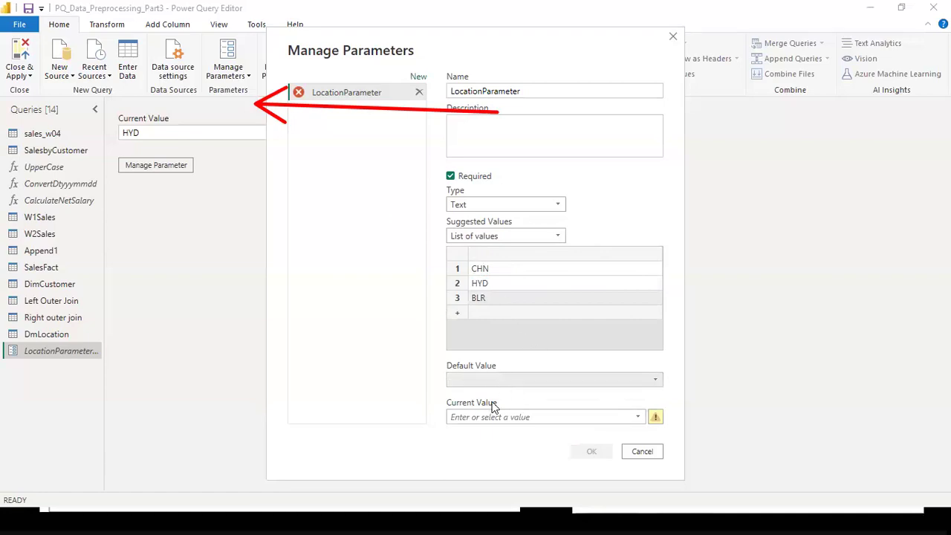
Step: Set LocationParameter's default value to HYD and its current value to CHN
click(655, 381)
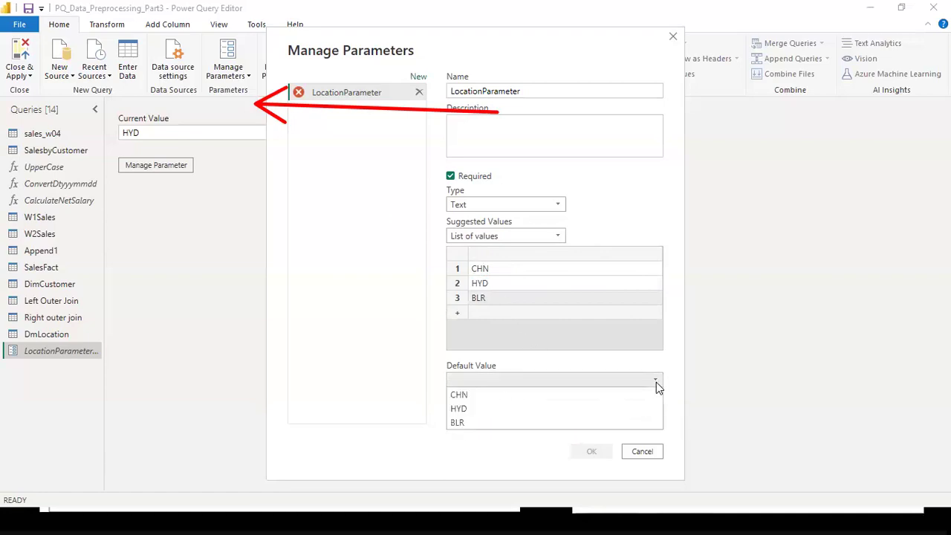
click(505, 395)
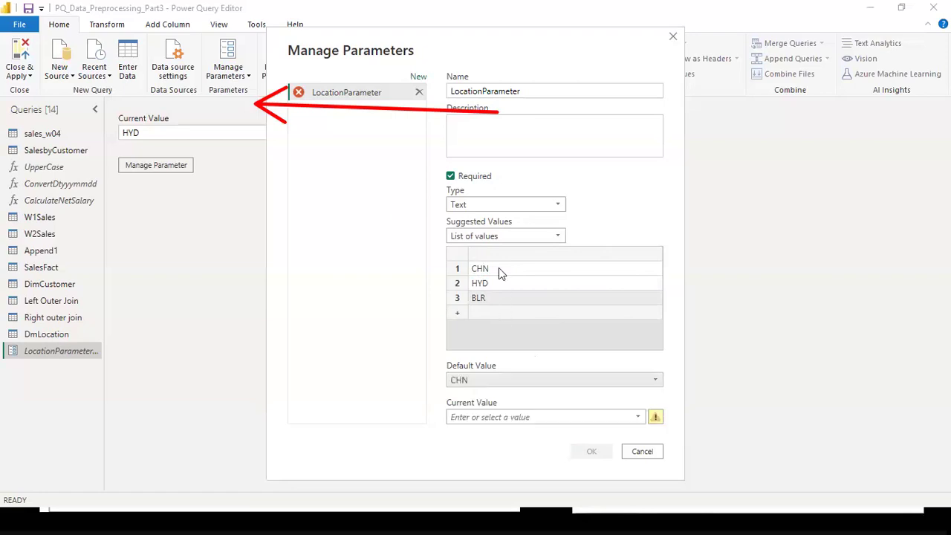
click(531, 381)
click(498, 409)
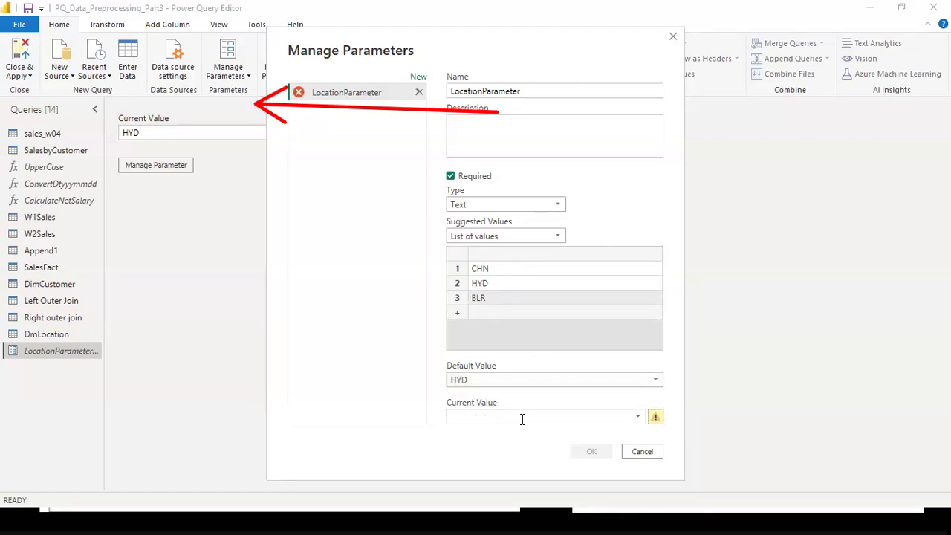
text(CHN)
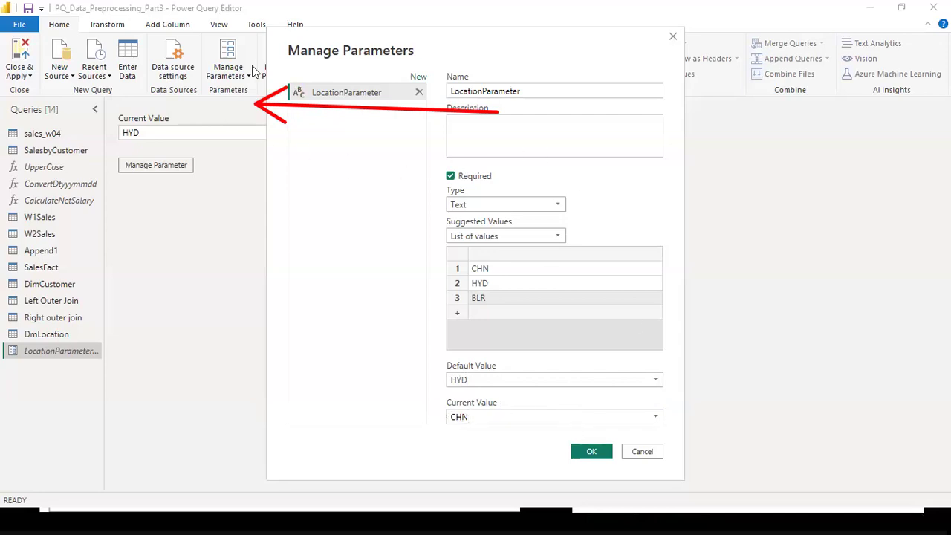
Step: Keep List of values as the suggested values type, confirm the parameter settings, and close and apply the query changes
click(564, 236)
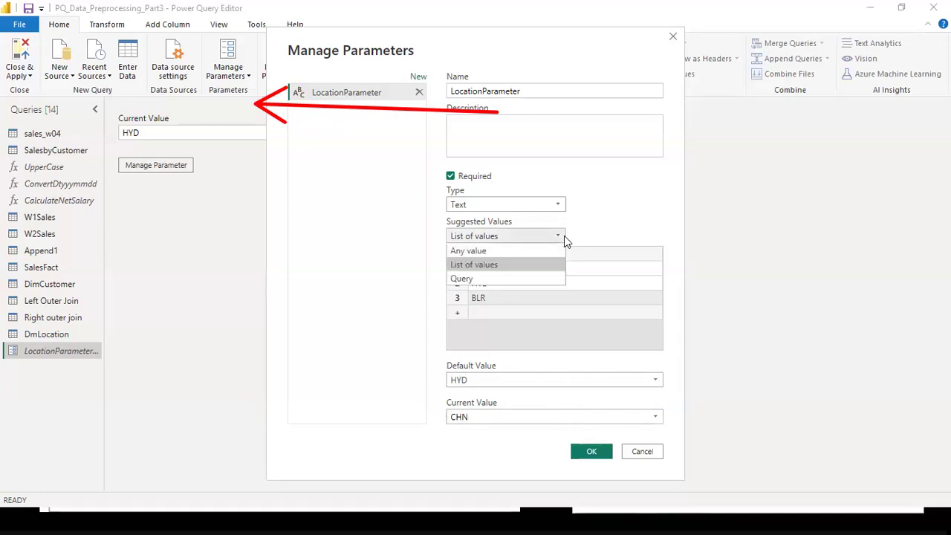
click(487, 265)
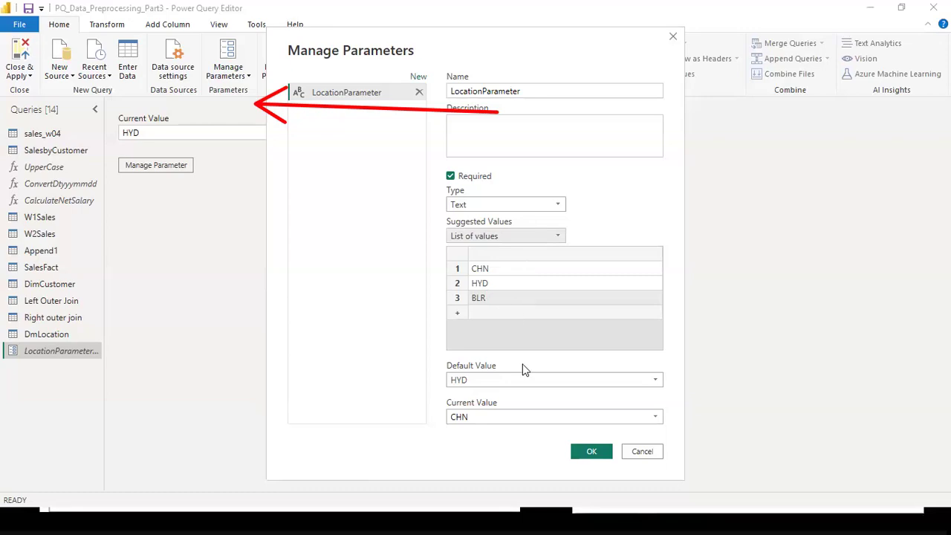
click(585, 454)
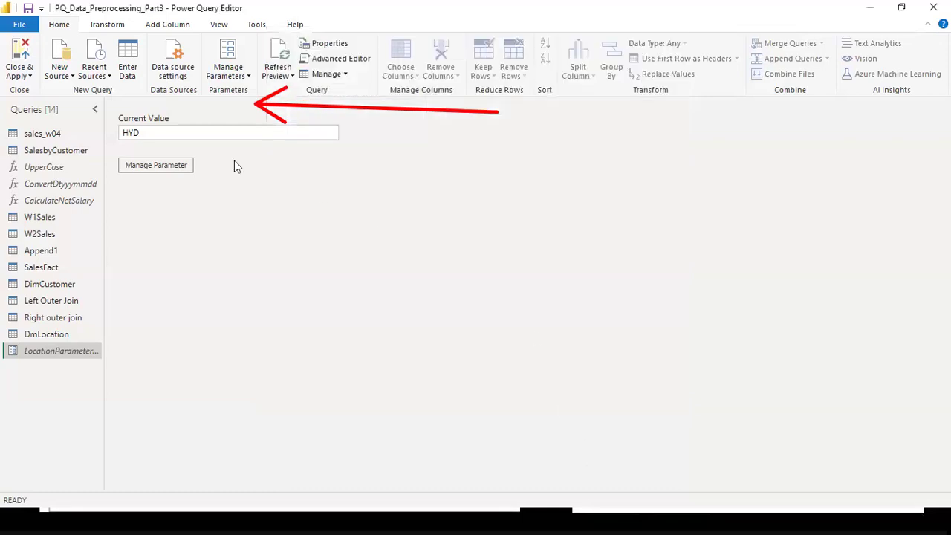
click(27, 76)
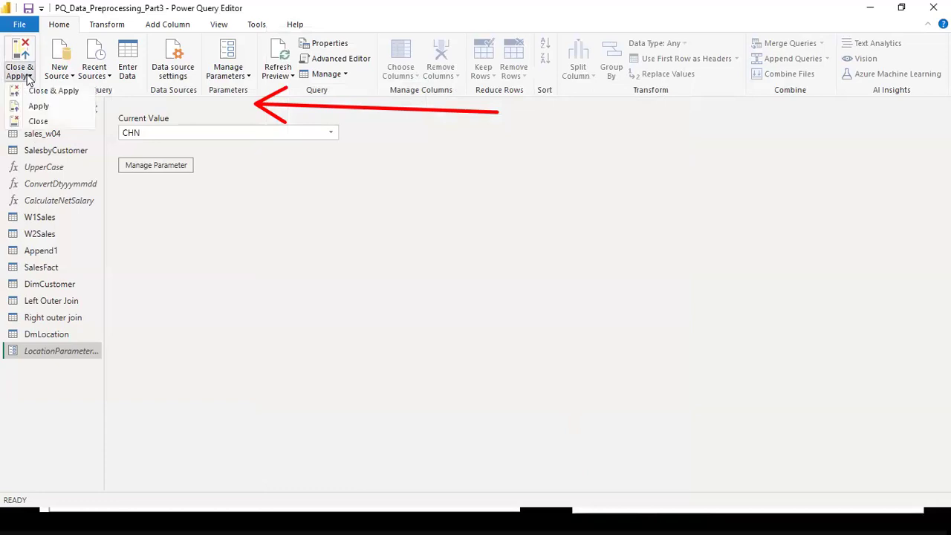
click(32, 89)
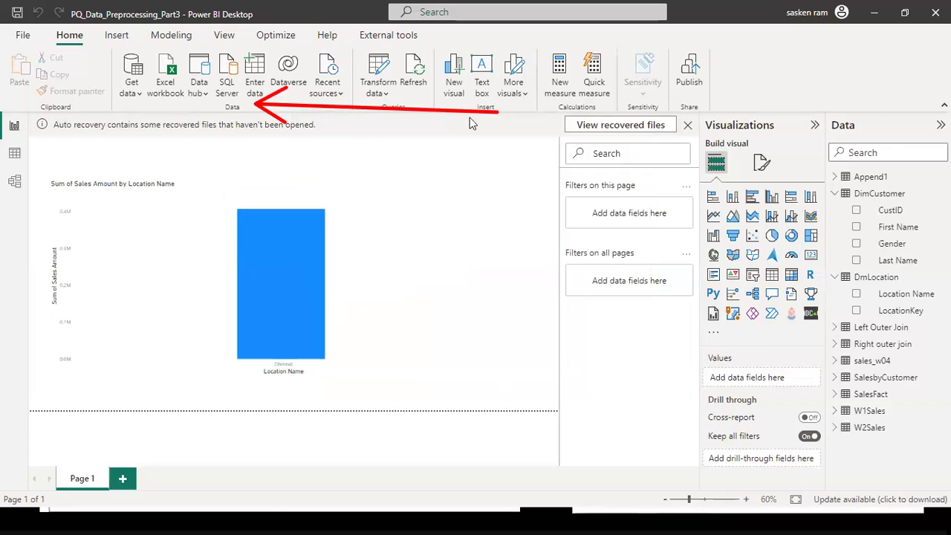
Step: Reopen the report's parameter editor, try HYD from the LocationParameter list, and switch back to CHN and confirm
click(384, 93)
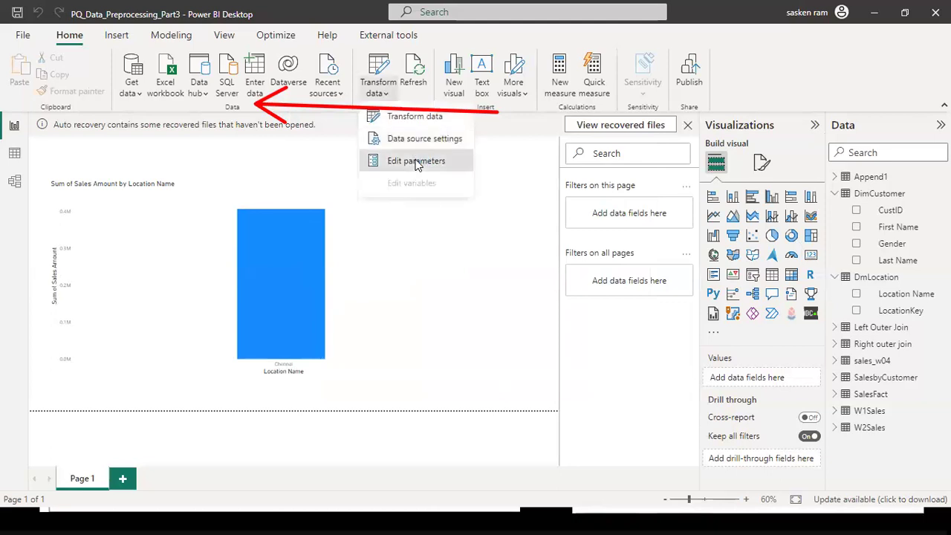
click(415, 162)
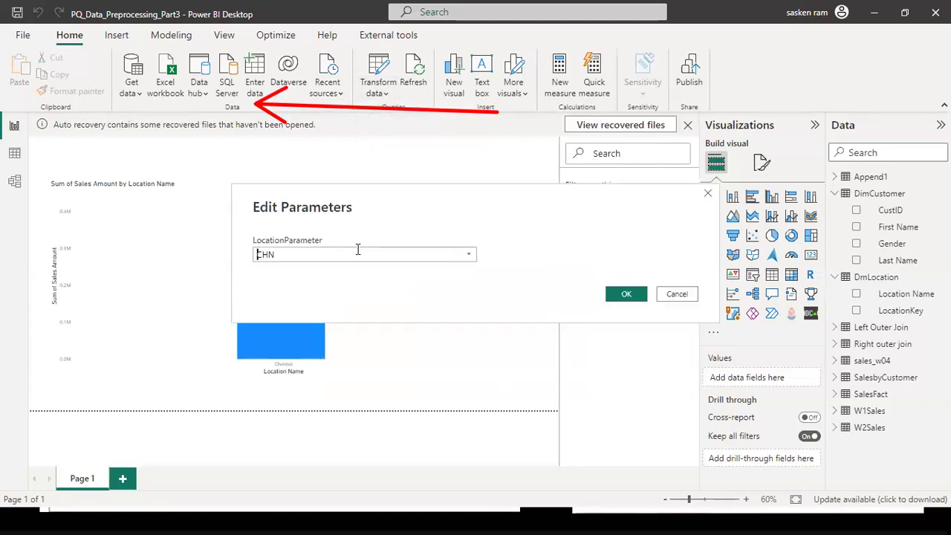
click(469, 255)
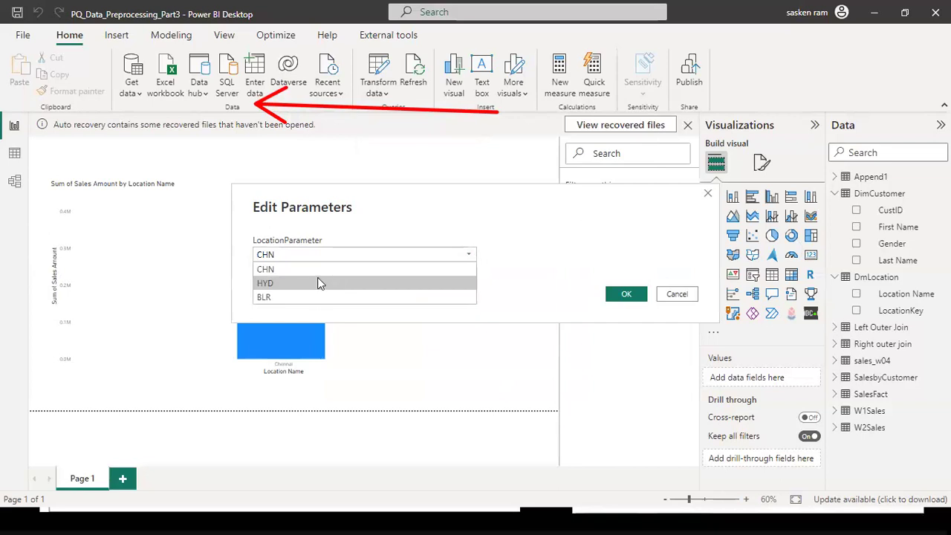
click(318, 281)
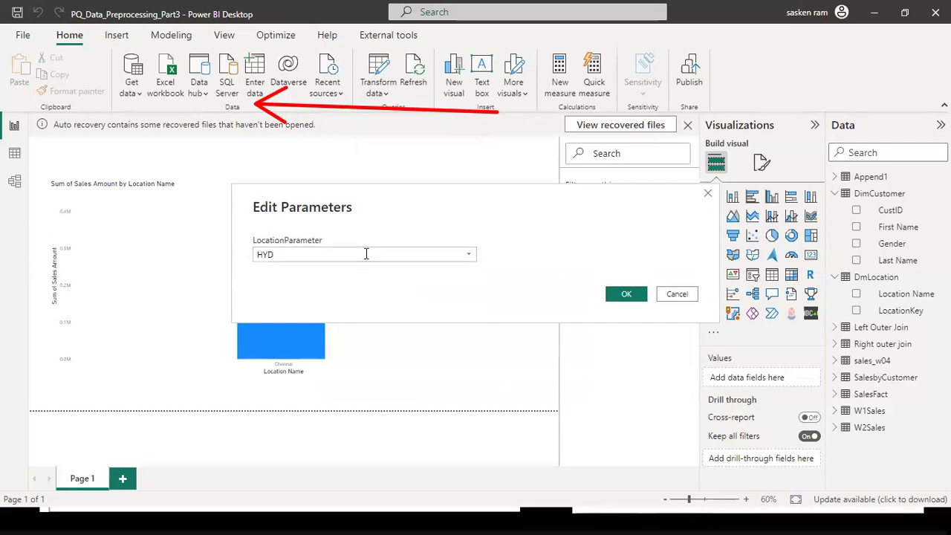
click(469, 255)
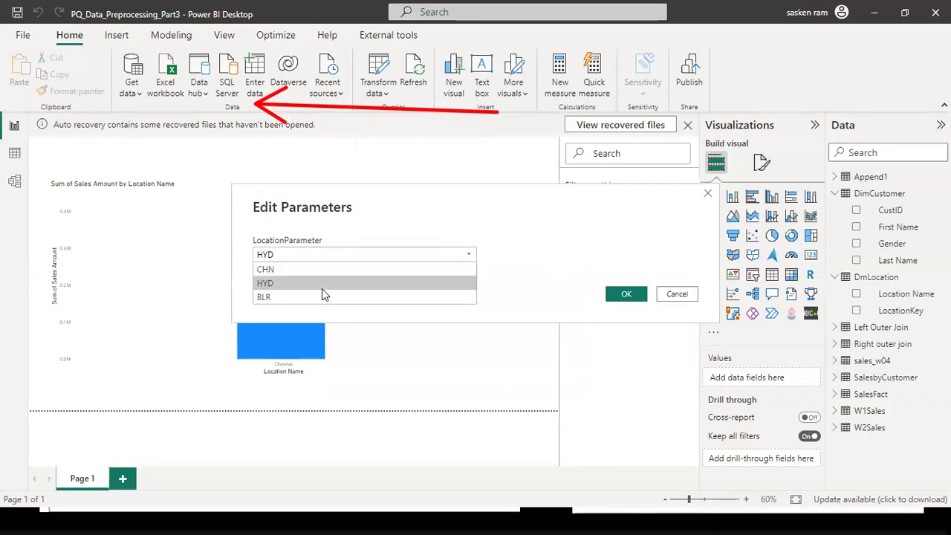
click(322, 267)
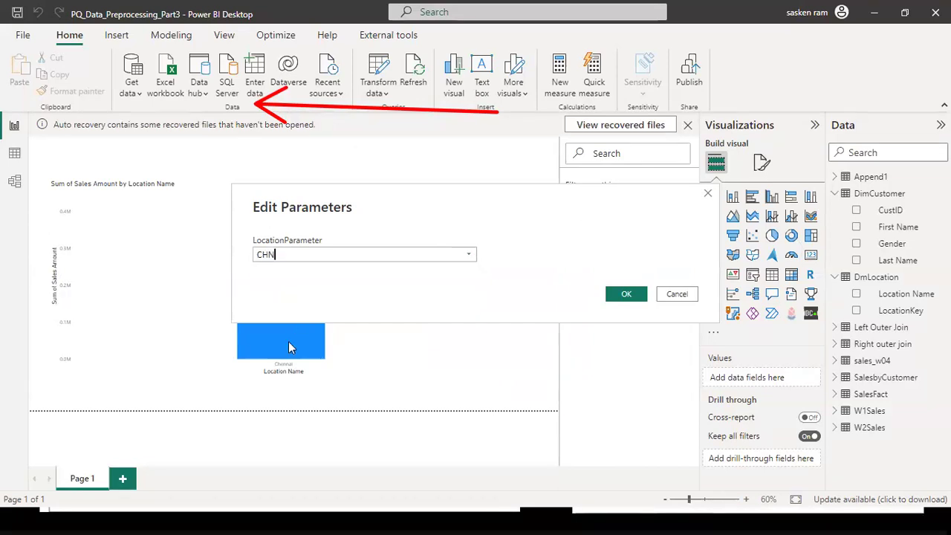
click(644, 294)
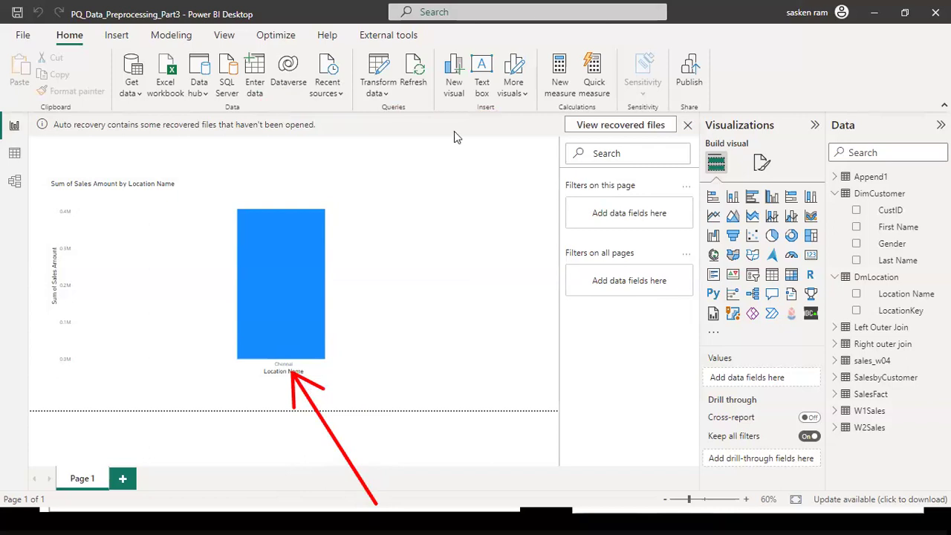
Step: Open the report's parameter editor, set LocationParameter to HYD, and confirm the change
click(380, 101)
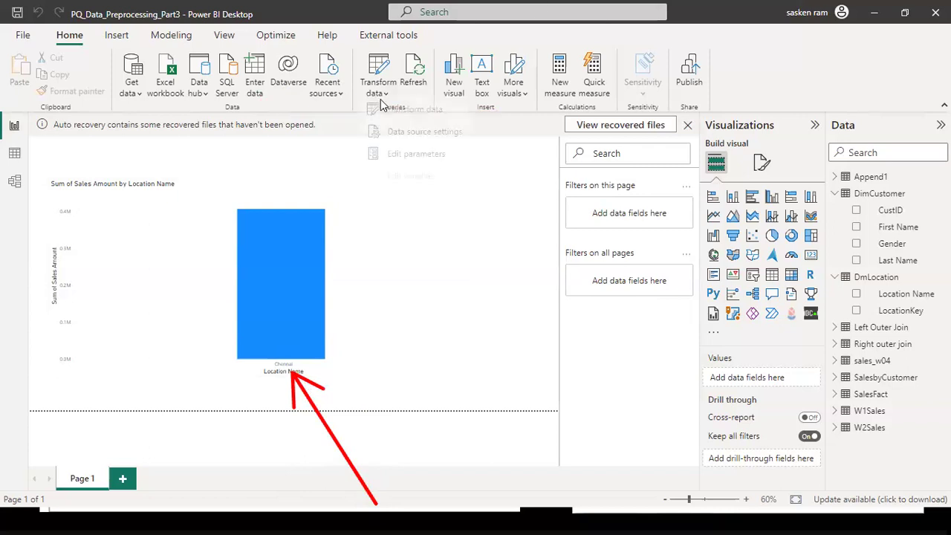
click(387, 156)
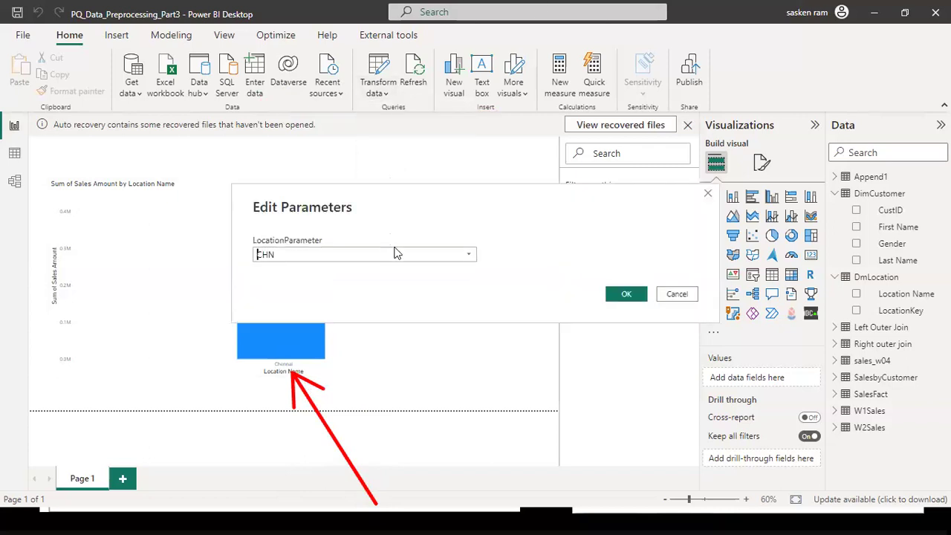
click(469, 255)
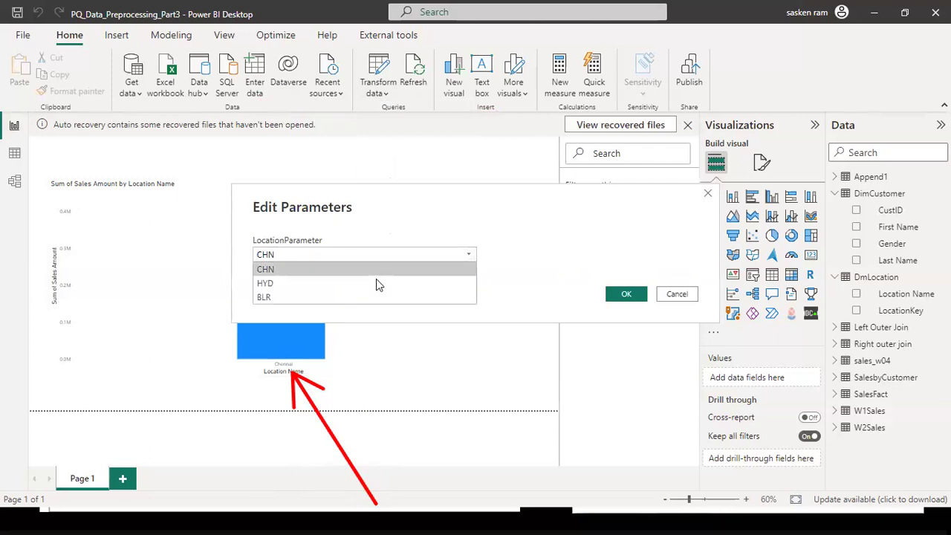
click(325, 290)
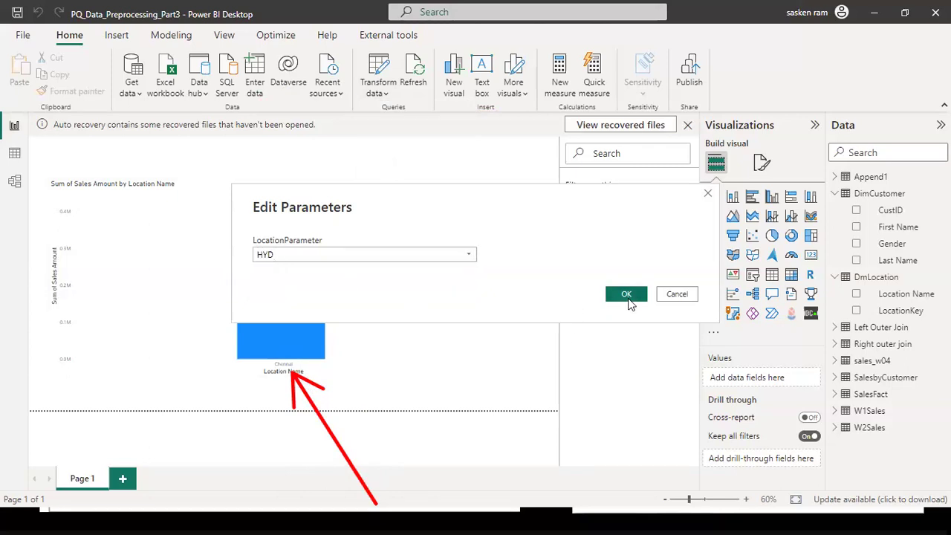
click(628, 296)
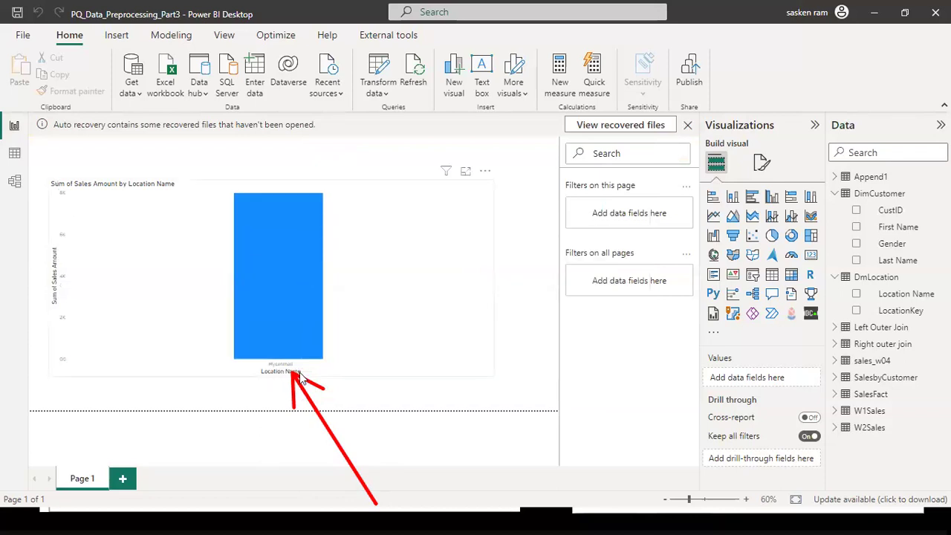
Step: Reopen the report's parameter editor, review the suggested values of LocationParameter, and cancel without changing it
click(375, 92)
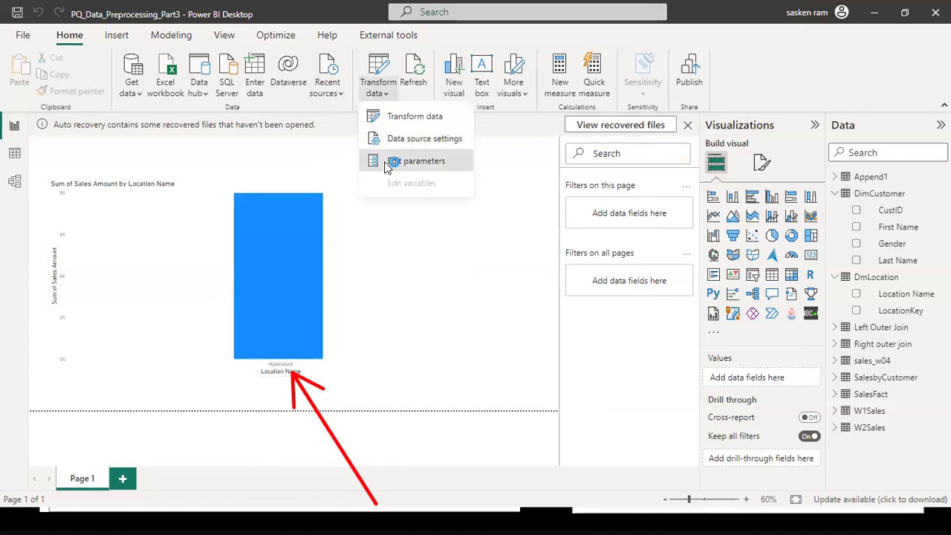
click(386, 162)
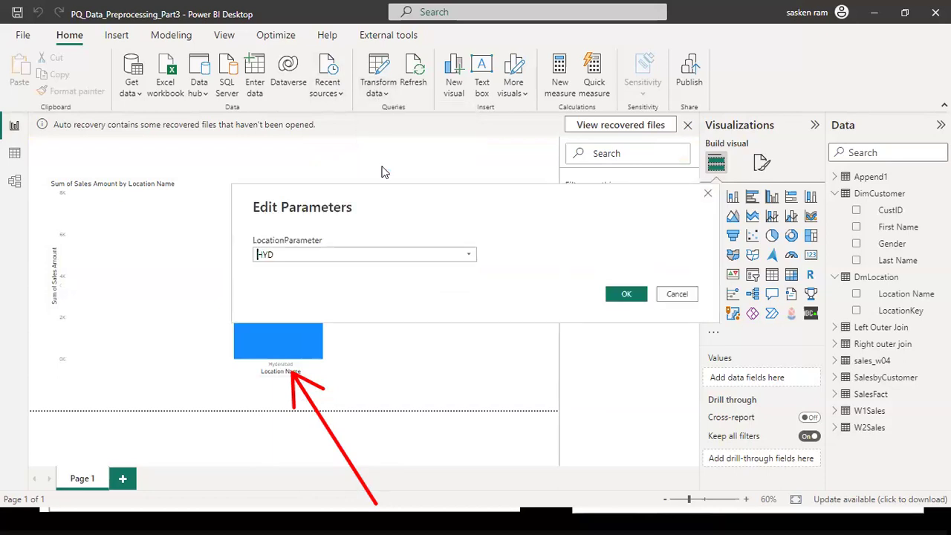
click(470, 255)
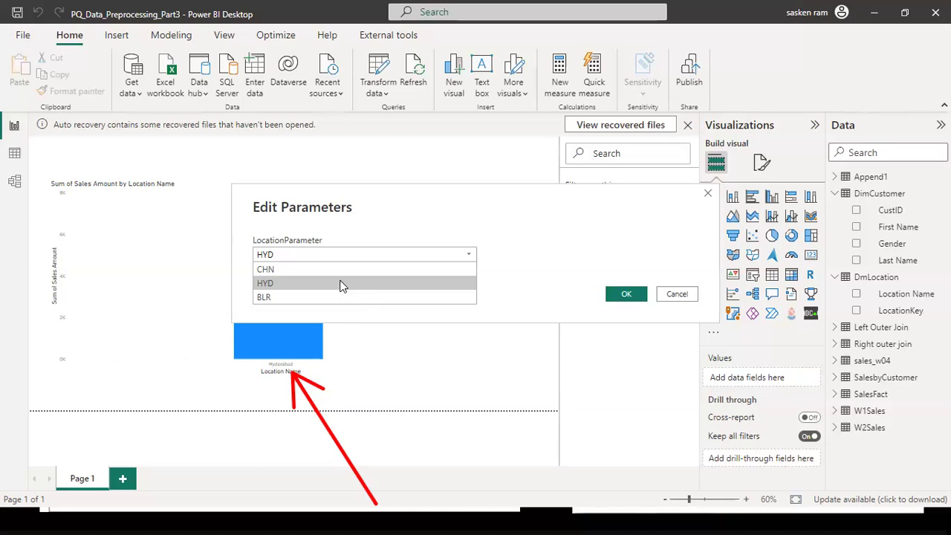
click(572, 219)
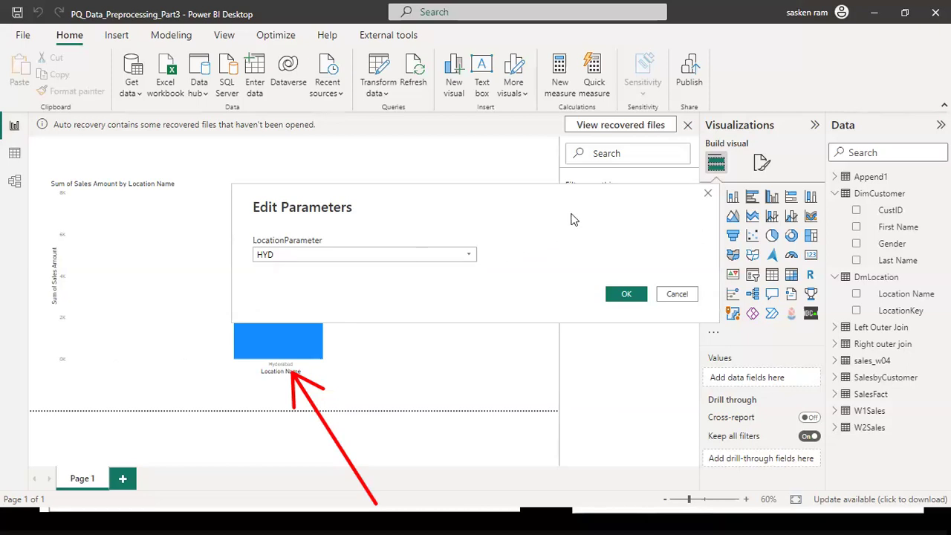
click(675, 295)
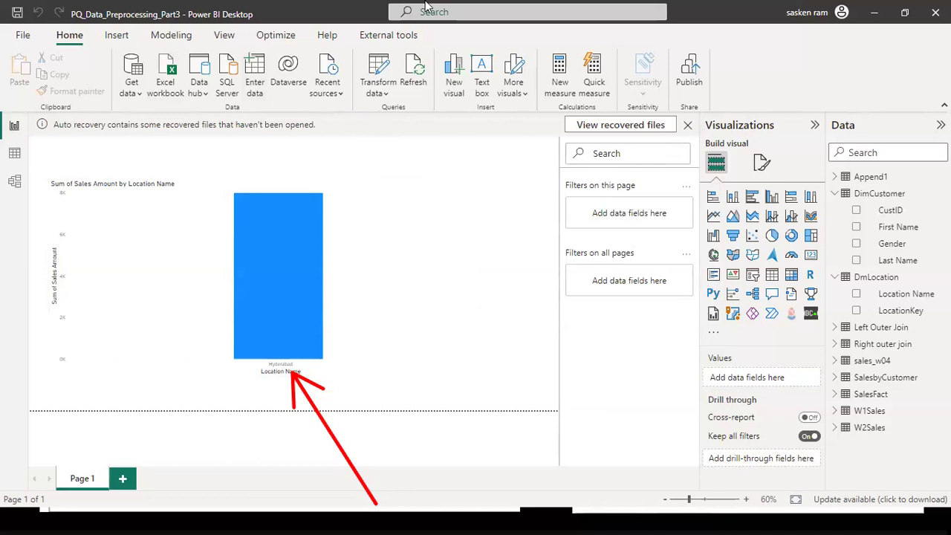
Step: Open the Power Query Editor from the report and select the LocationParameter query
click(380, 94)
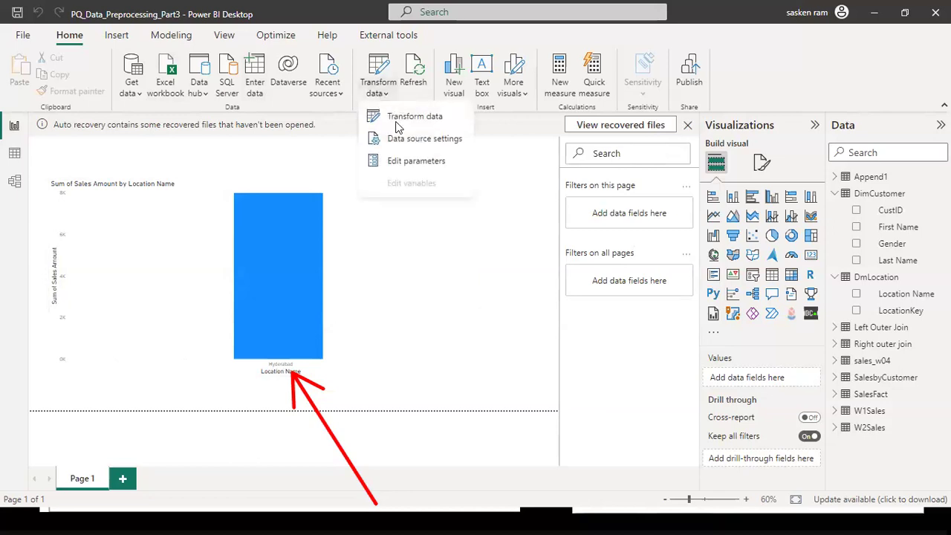
click(397, 122)
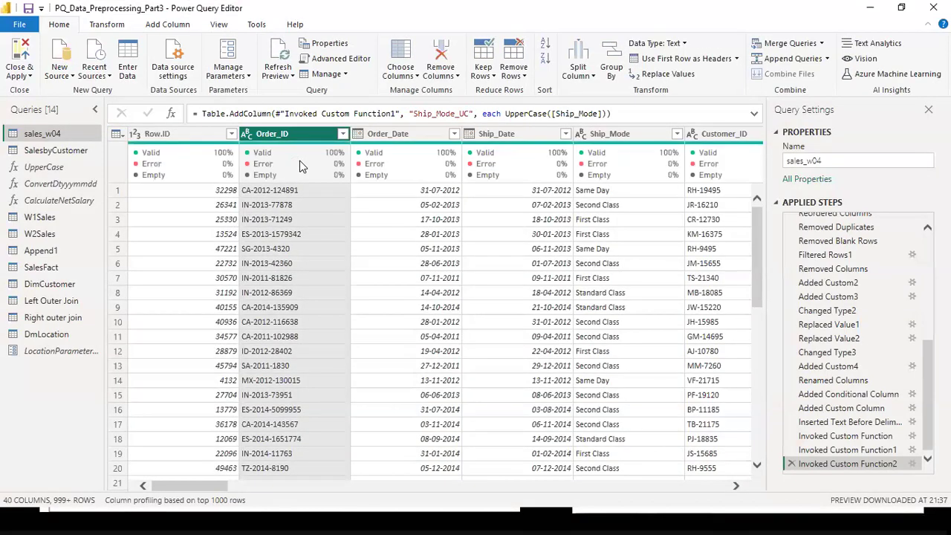
mouse_move(300, 165)
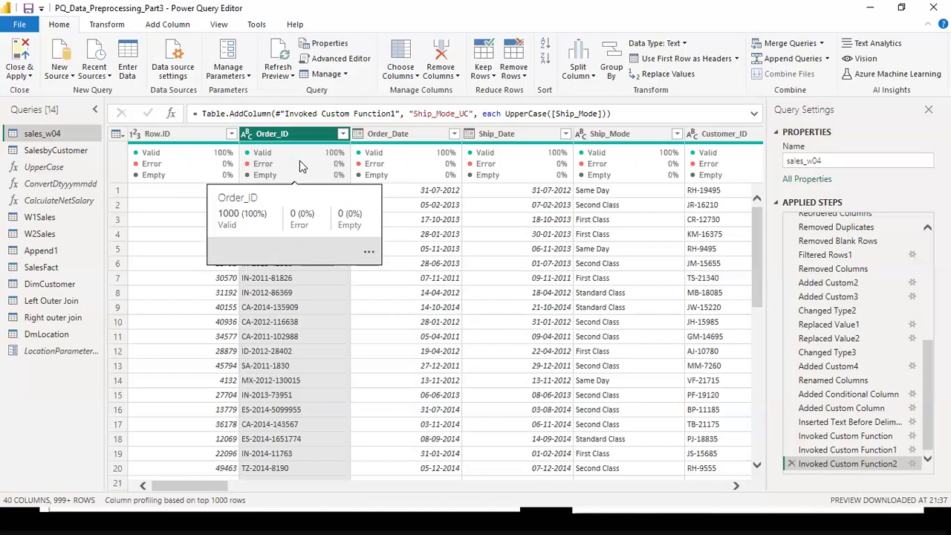
click(48, 345)
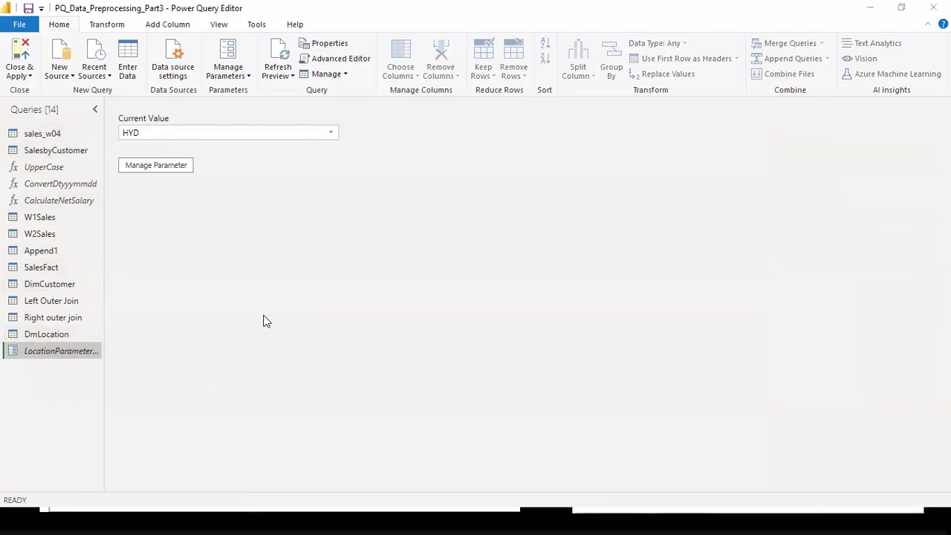
Step: Switch to the slide listing the three parameter types, review it, and return to the Power Query Editor
key(alt+Tab)
key(alt+Tab)
key(alt+Tab)
key(alt+Tab)
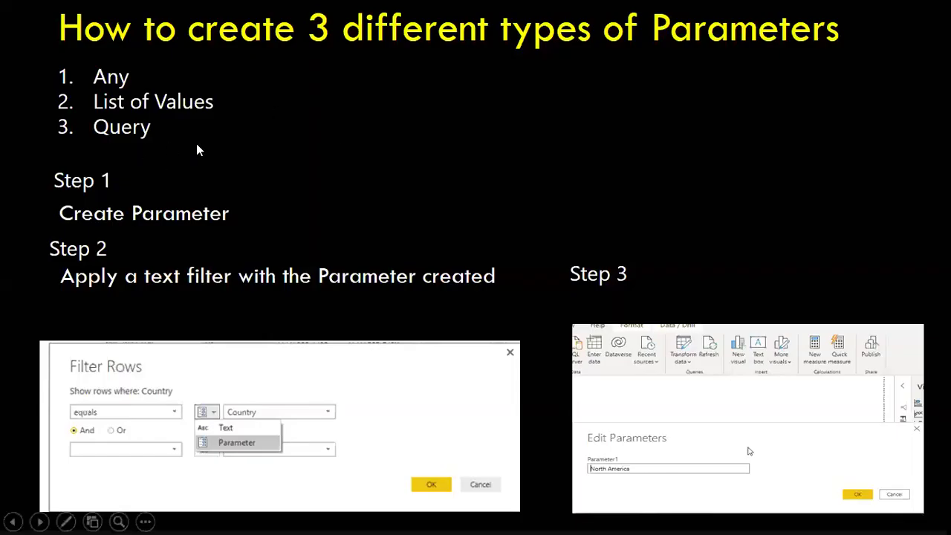
key(alt+Tab)
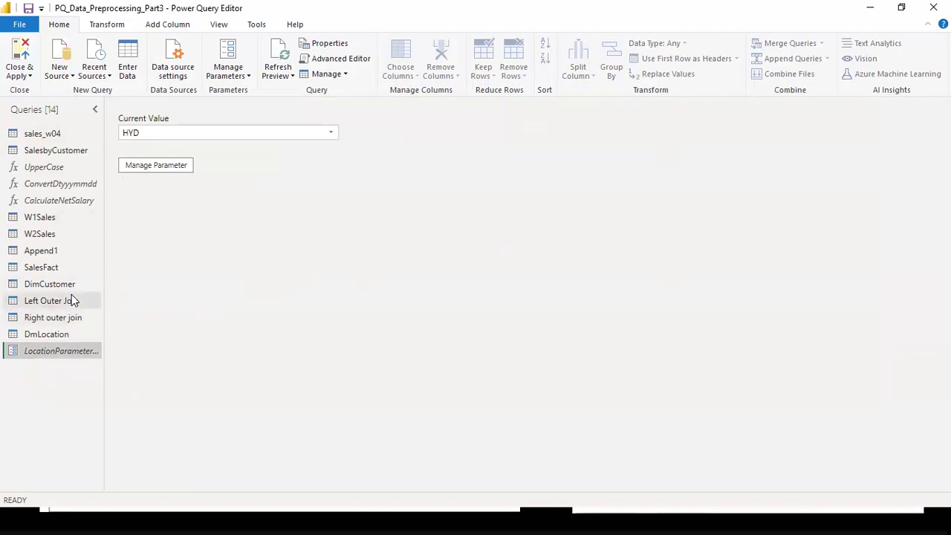
Step: Clear the LocationKey column's filter in the SalesFact query
click(59, 268)
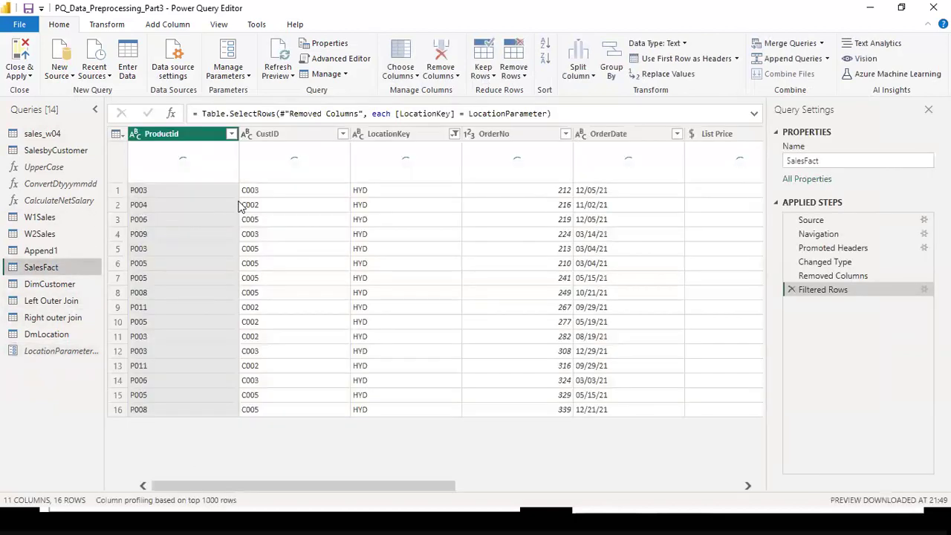
click(454, 134)
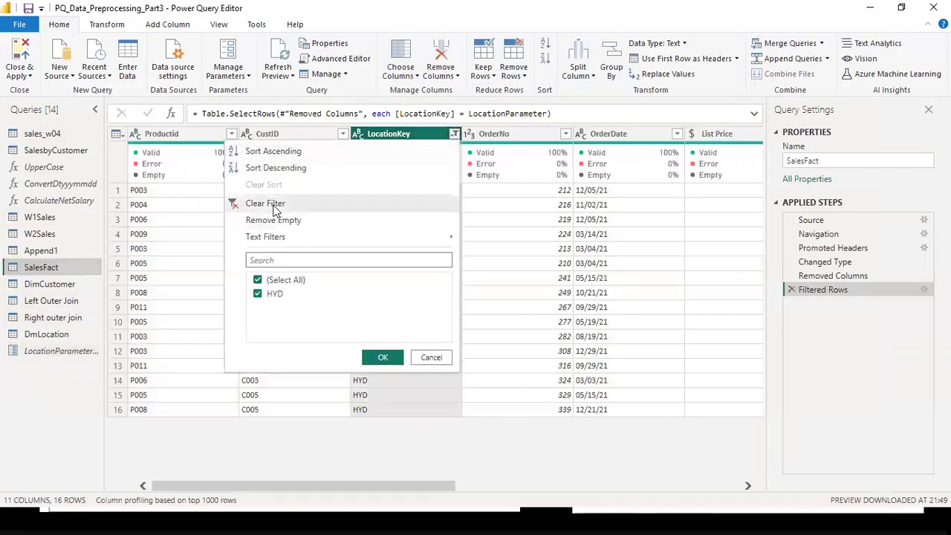
click(272, 205)
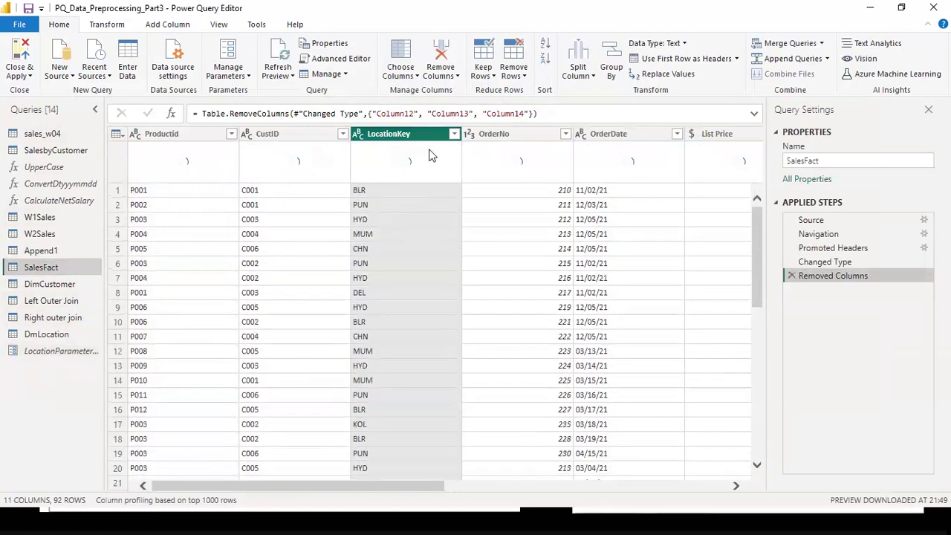
Step: Review the LocationKey column's filter values and its available column commands, closing both without making changes
click(454, 135)
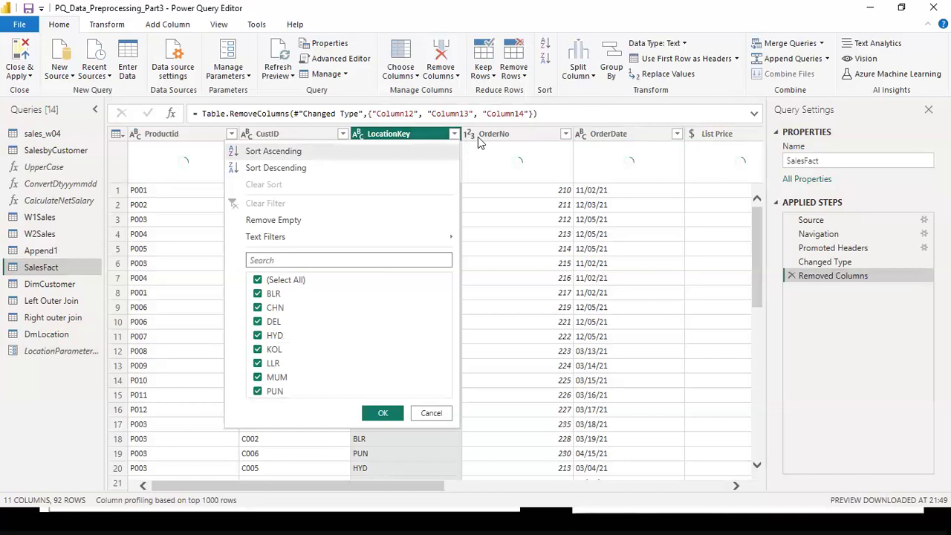
click(432, 414)
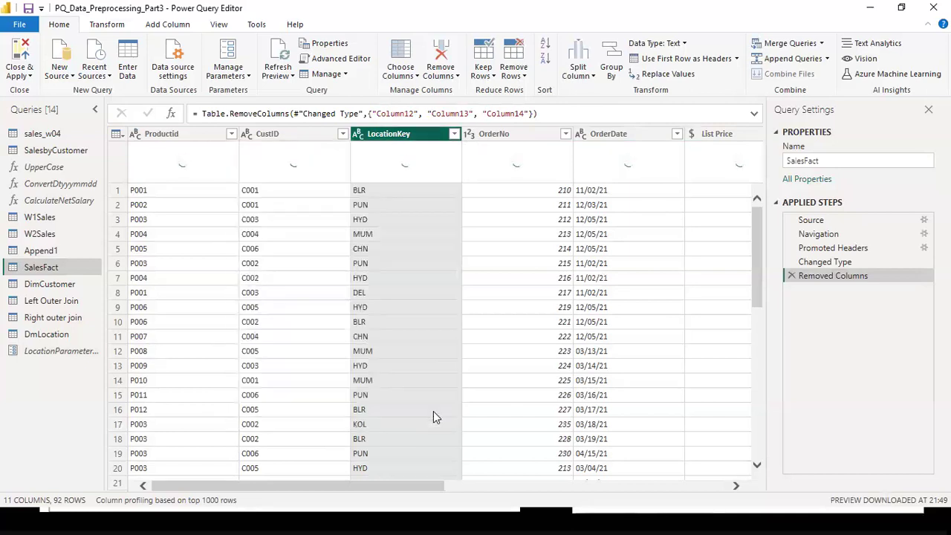
right_click(427, 140)
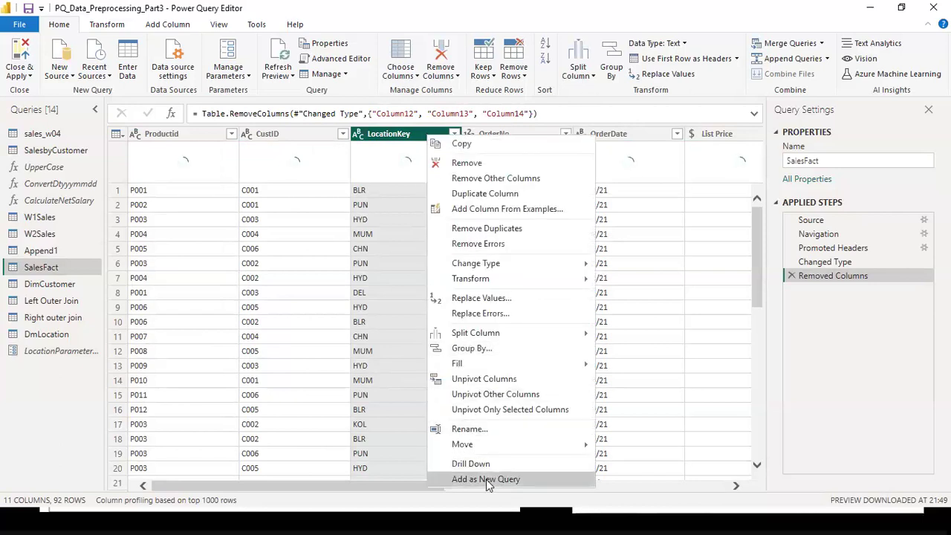
click(697, 97)
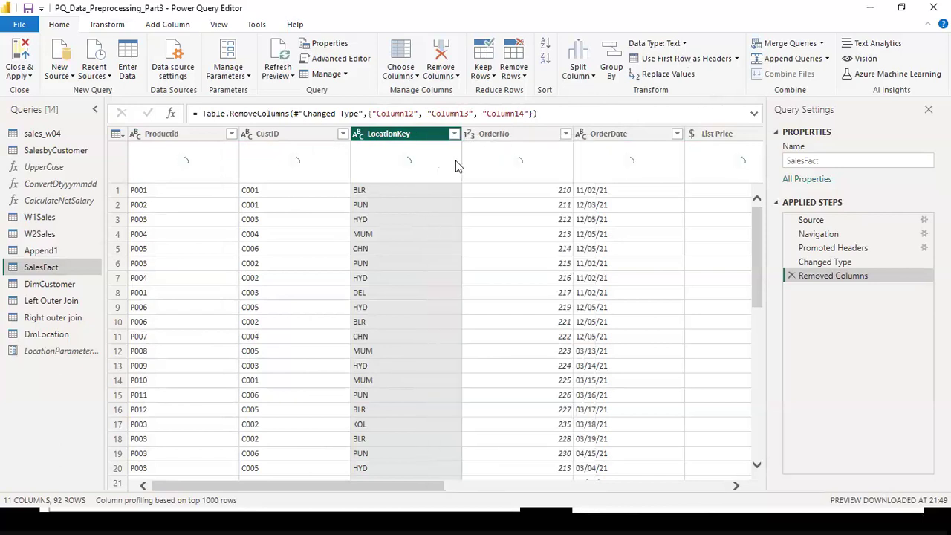
Step: Create a new list query from SalesFact's LocationKey column and remove the duplicates from the list
click(453, 134)
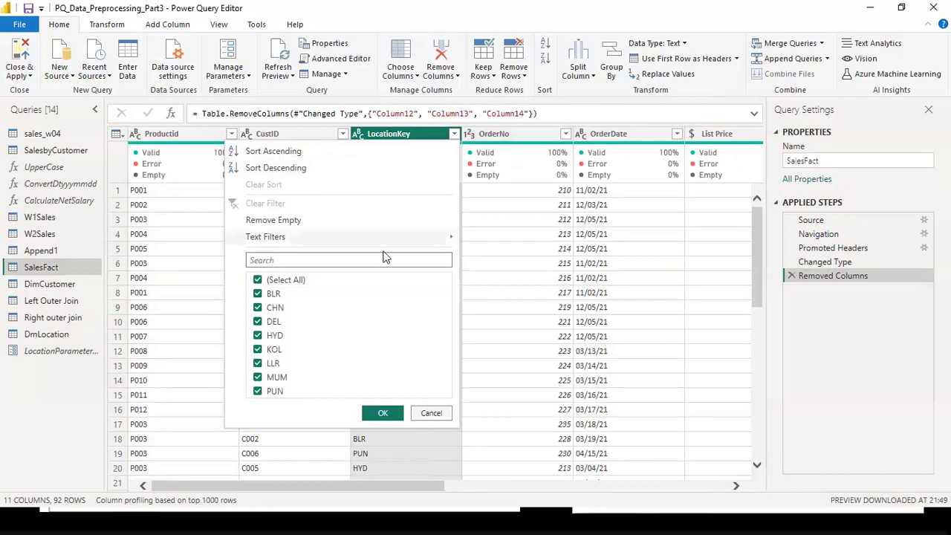
click(390, 478)
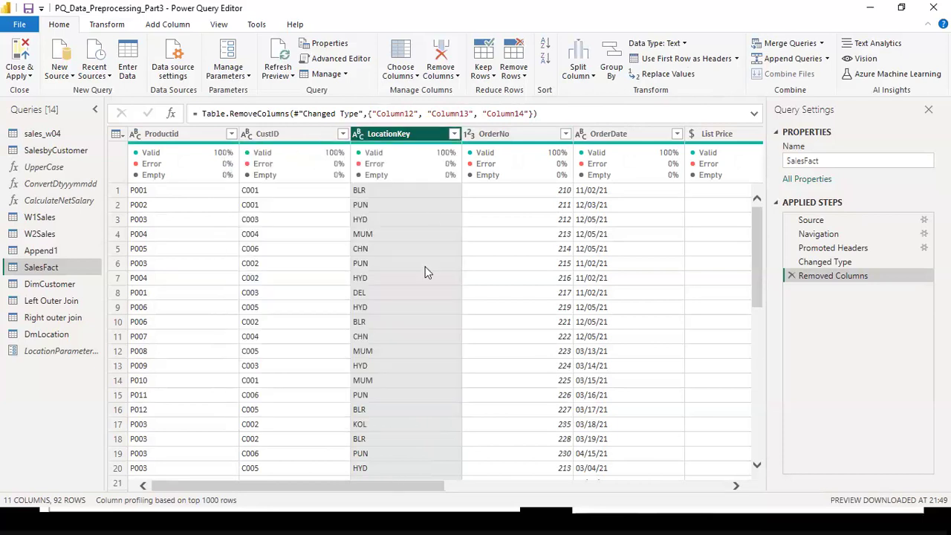
right_click(427, 136)
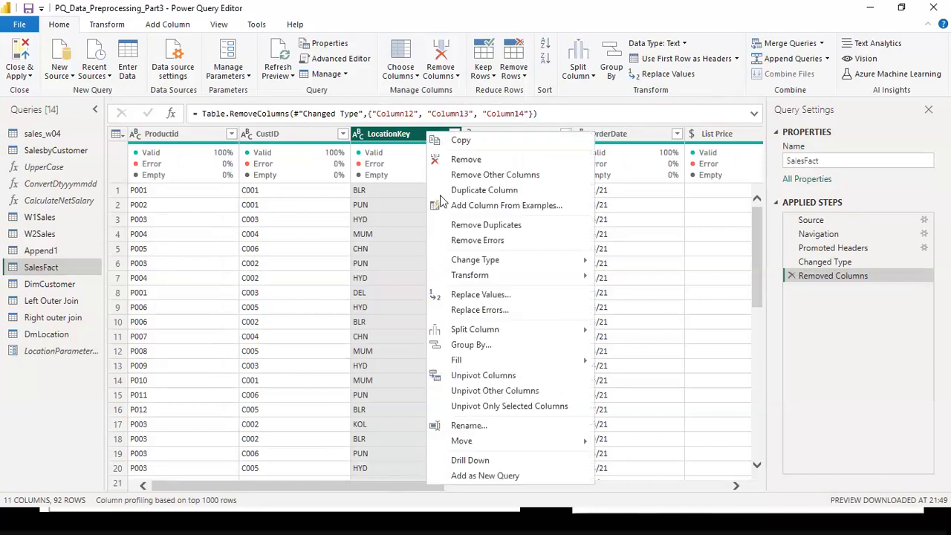
click(511, 473)
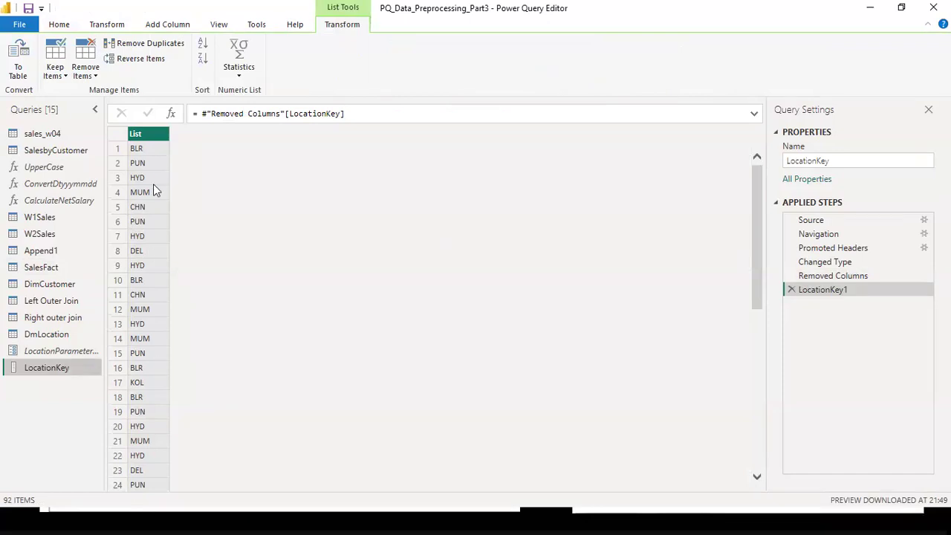
right_click(155, 142)
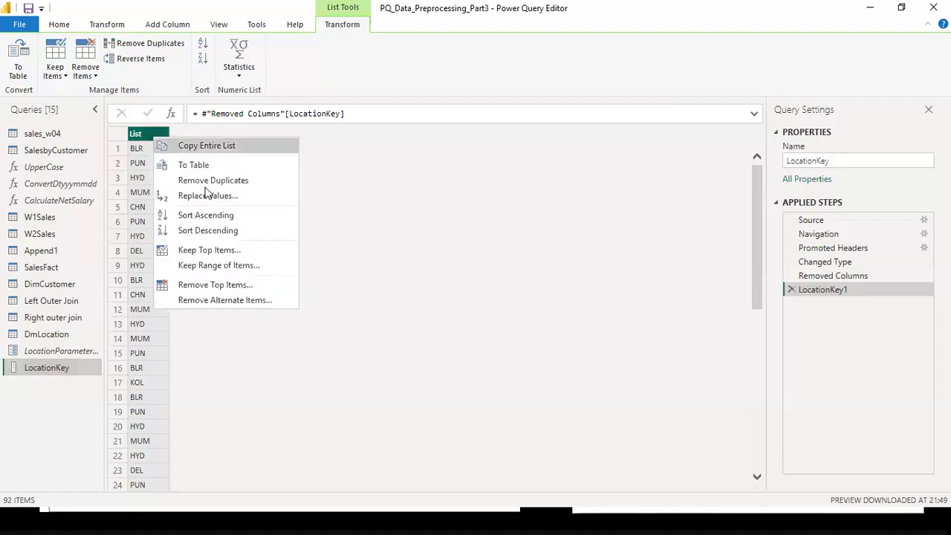
click(246, 180)
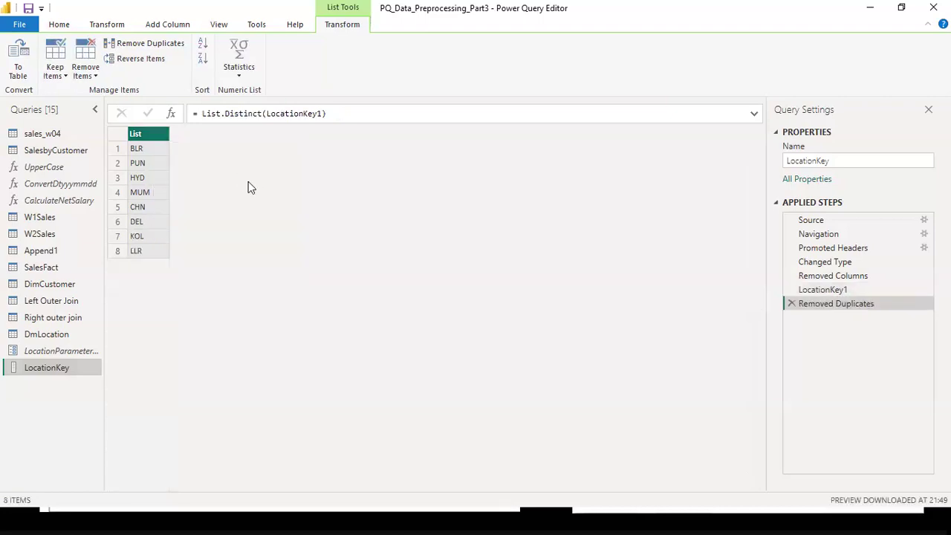
Step: Rename the new LocationKey list query as LocationQuery
right_click(45, 369)
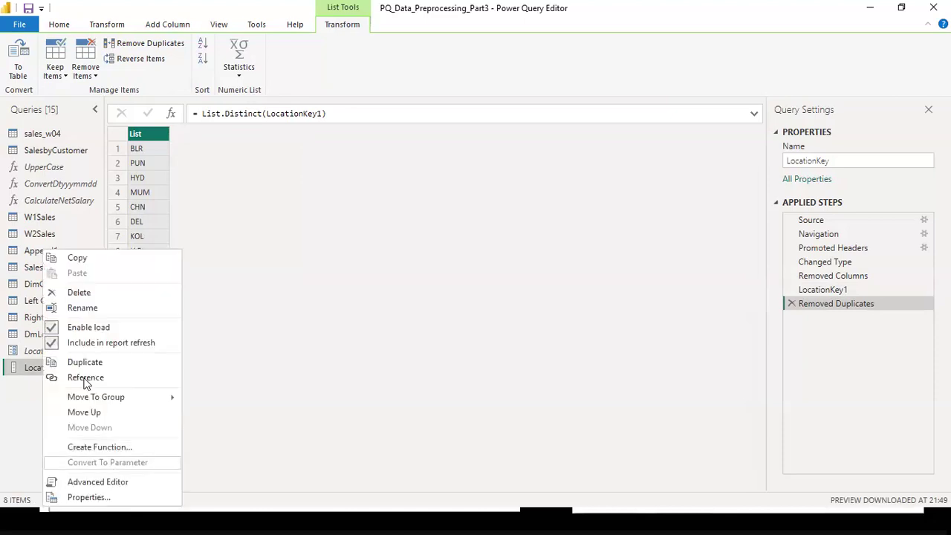
click(87, 306)
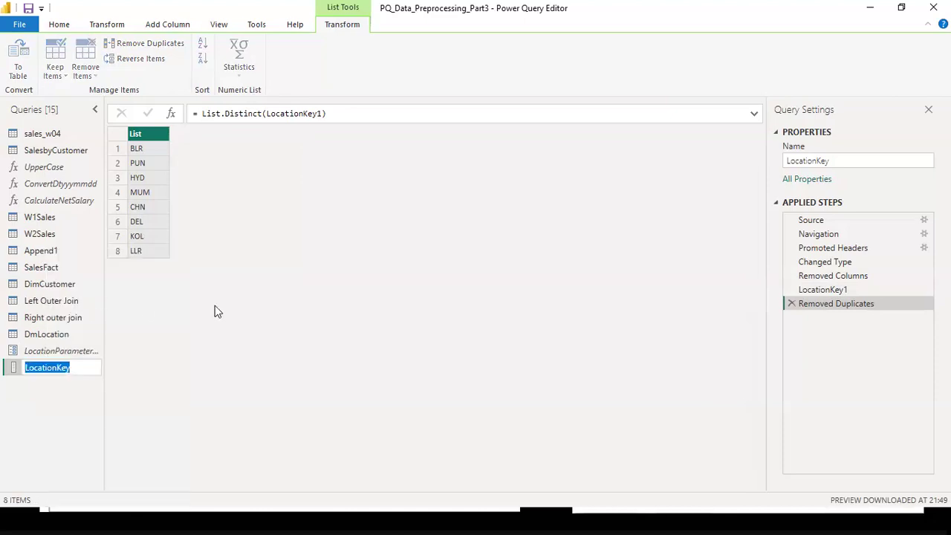
key(Home)
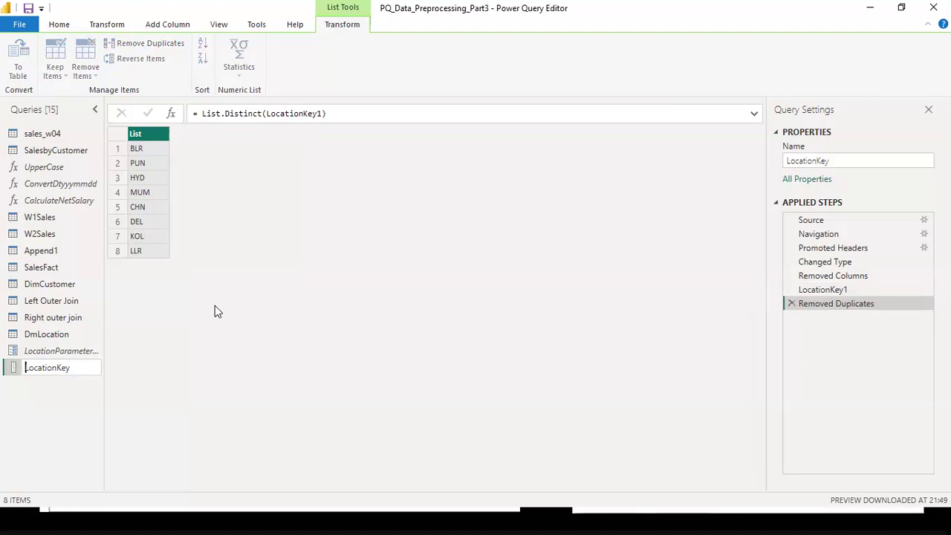
key(BackSpace)
key(BackSpace)
key(BackSpace)
text(Query)
key(Return)
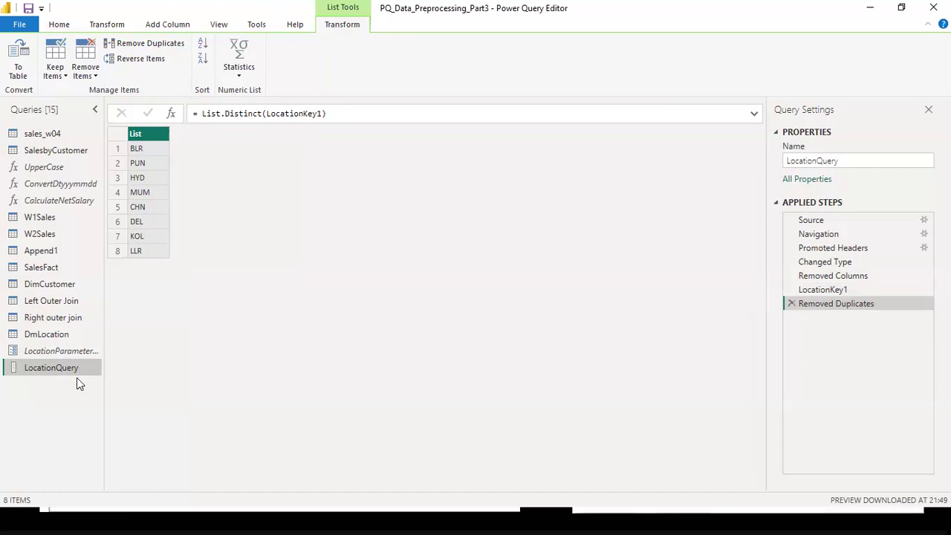
Step: Change LocationParameter's suggested values to Query and use LocationQuery as its source query
click(82, 349)
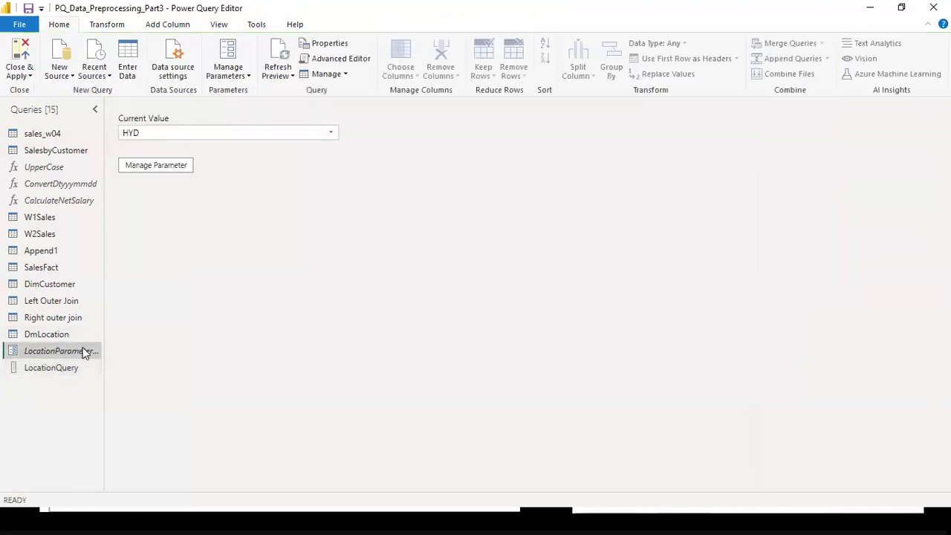
click(159, 167)
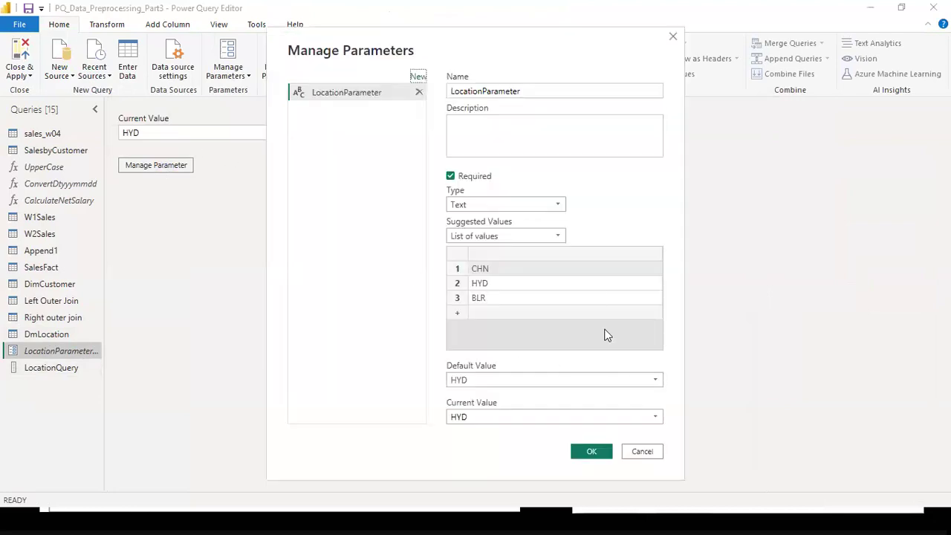
click(559, 235)
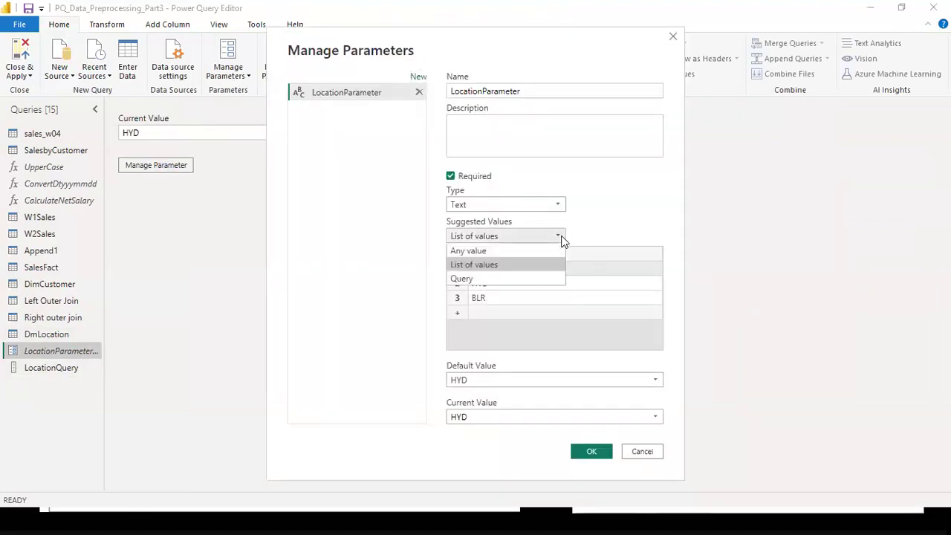
click(508, 277)
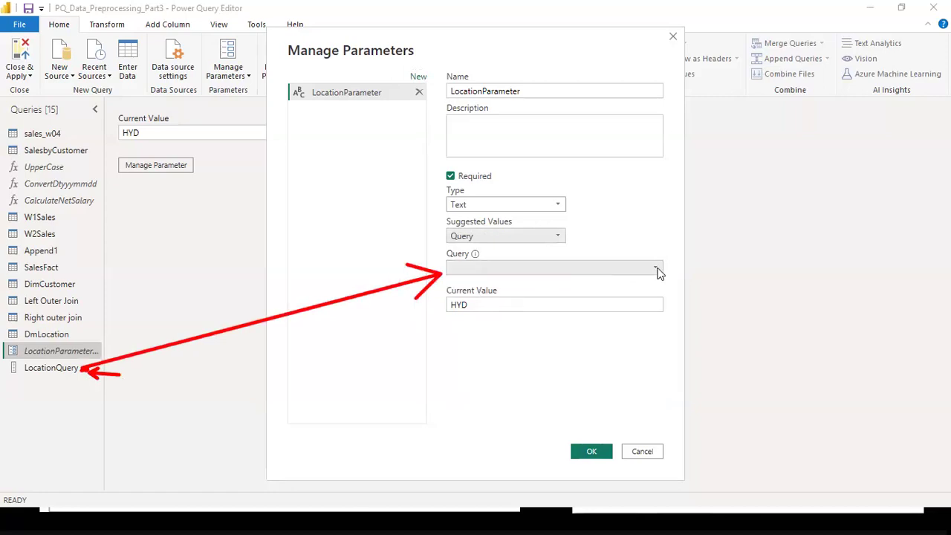
click(576, 274)
click(574, 282)
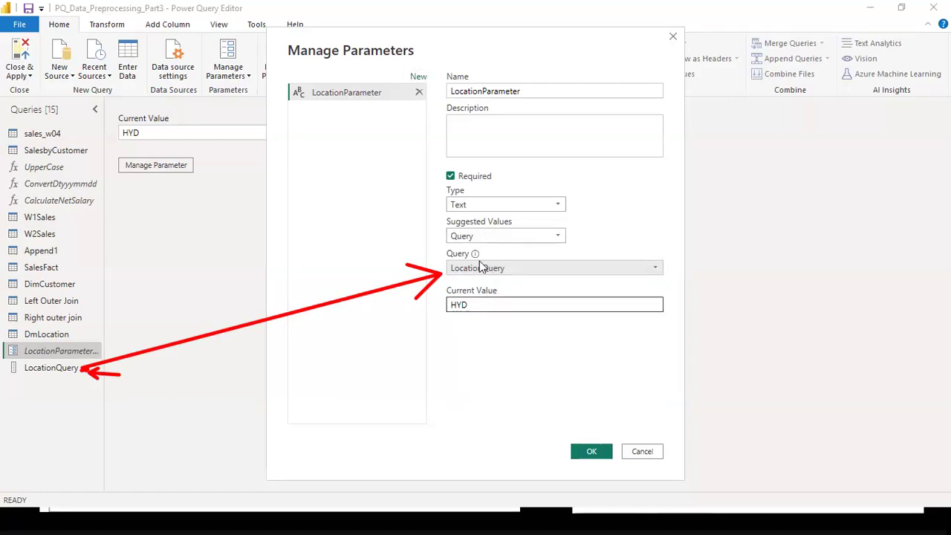
click(591, 451)
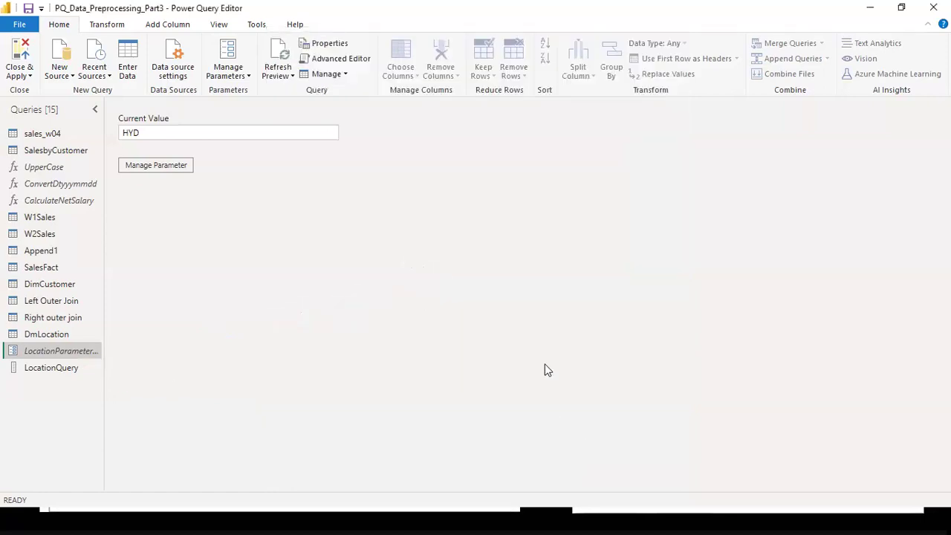
Step: Apply the pending query changes, then check the SalesFact table data in Power BI Desktop and return to the report
click(25, 71)
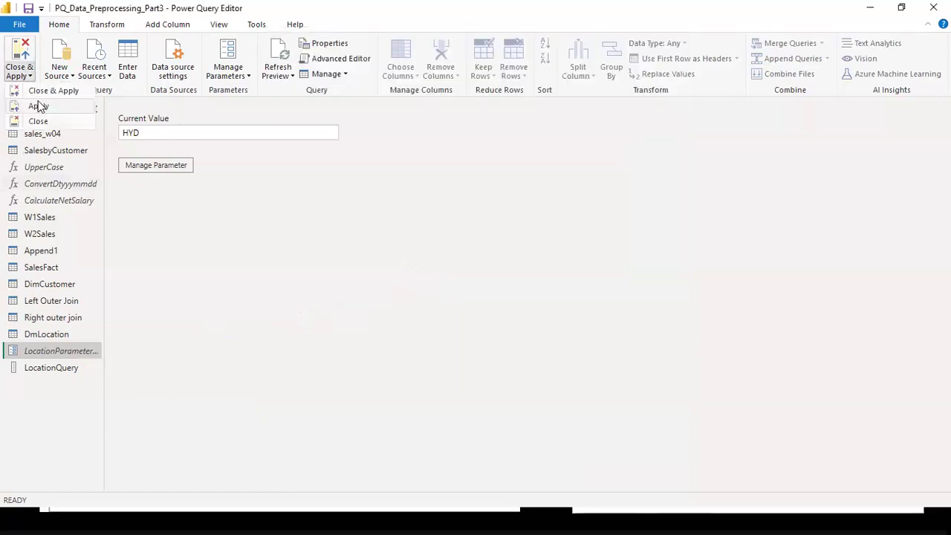
click(40, 106)
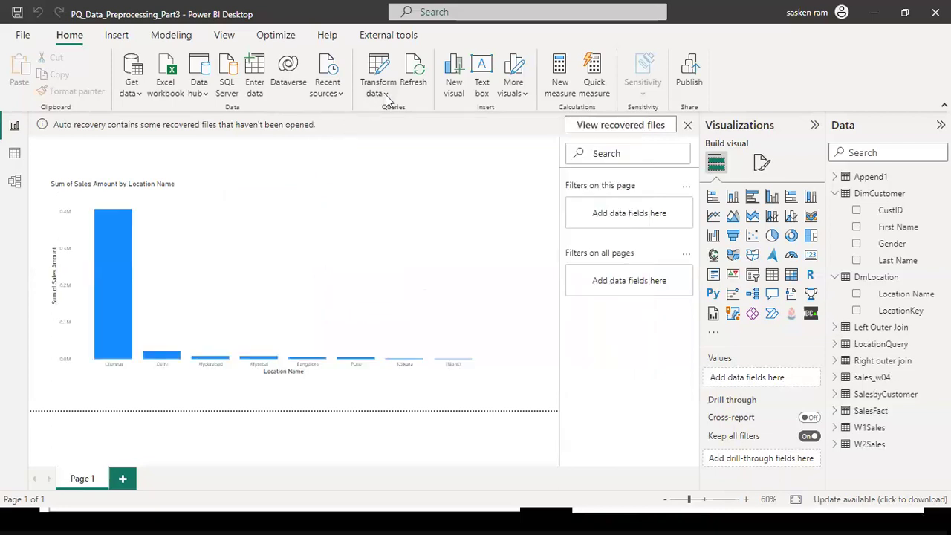
click(15, 154)
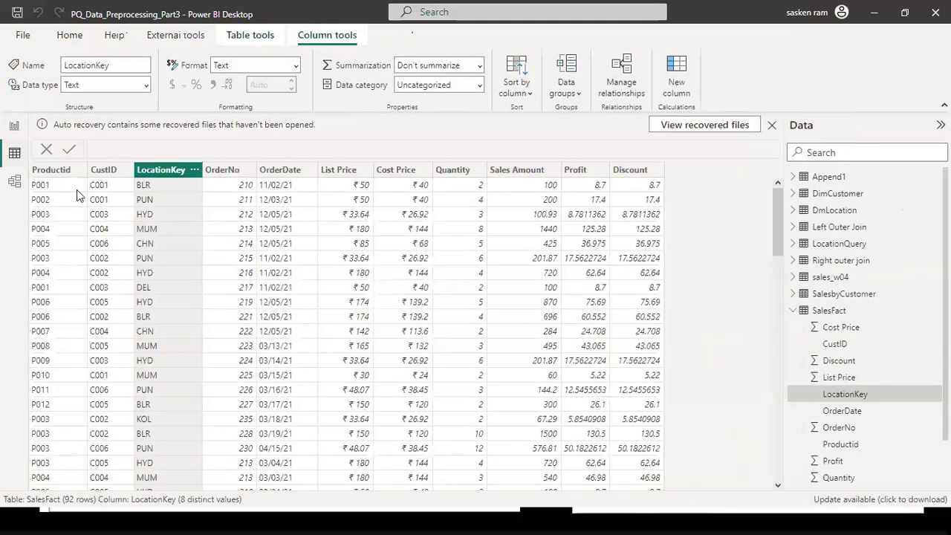
click(20, 129)
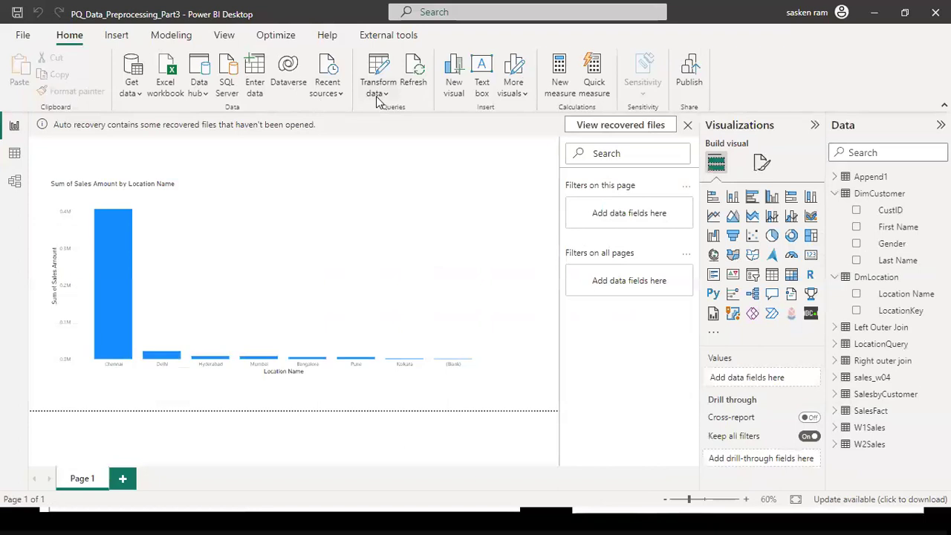
Step: Reopen Power Query Editor and review the LocationQuery list and the LocationParameter settings
click(379, 94)
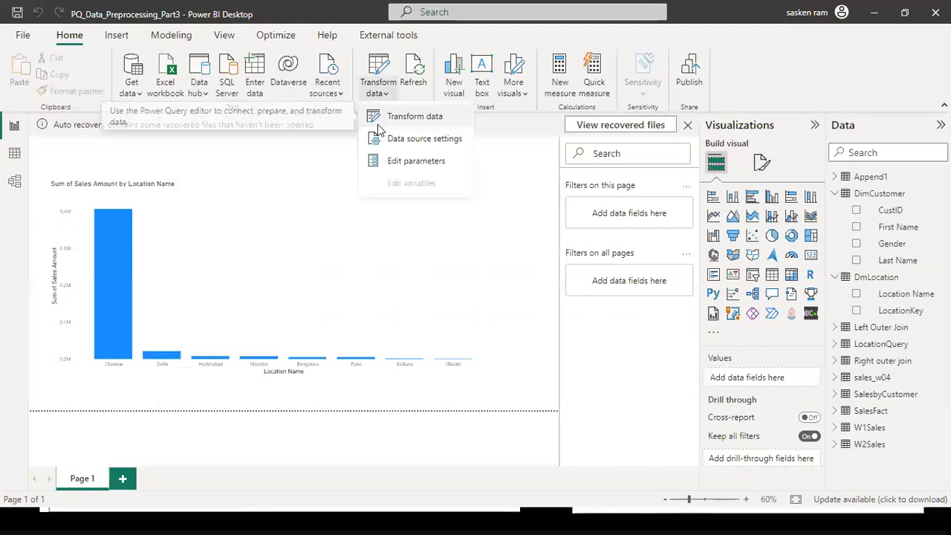
click(379, 122)
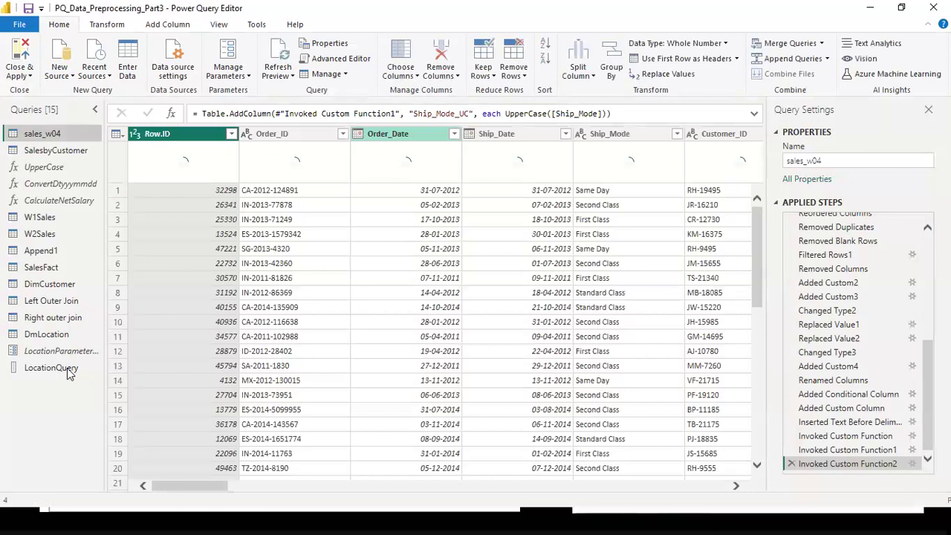
click(67, 367)
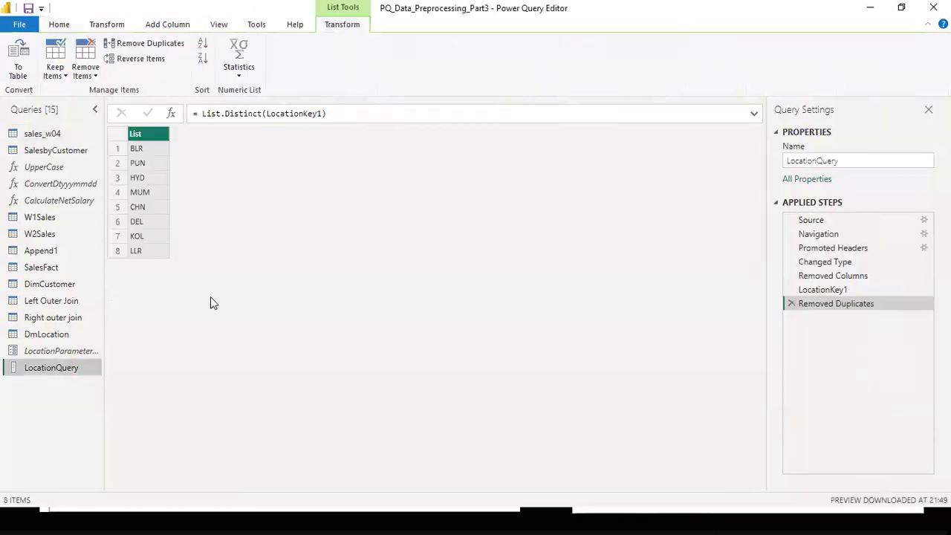
click(56, 352)
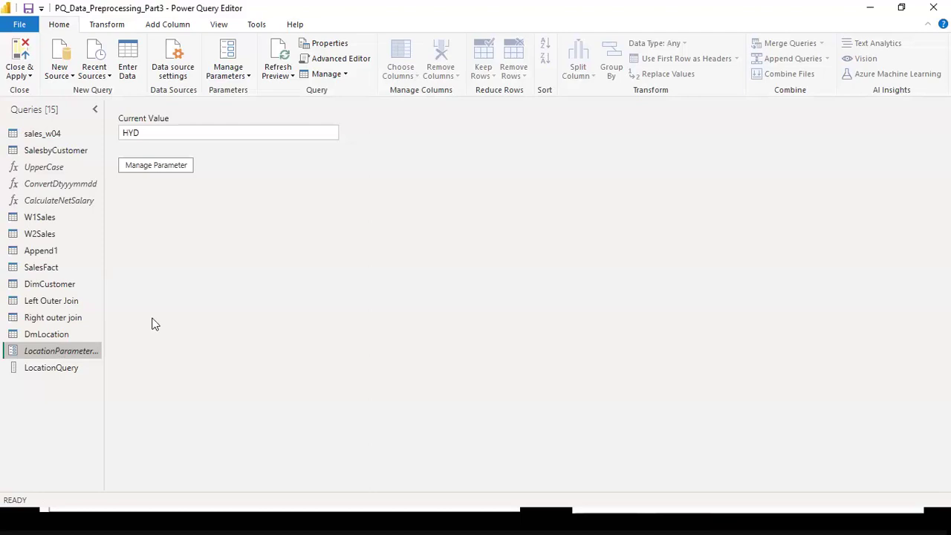
click(179, 162)
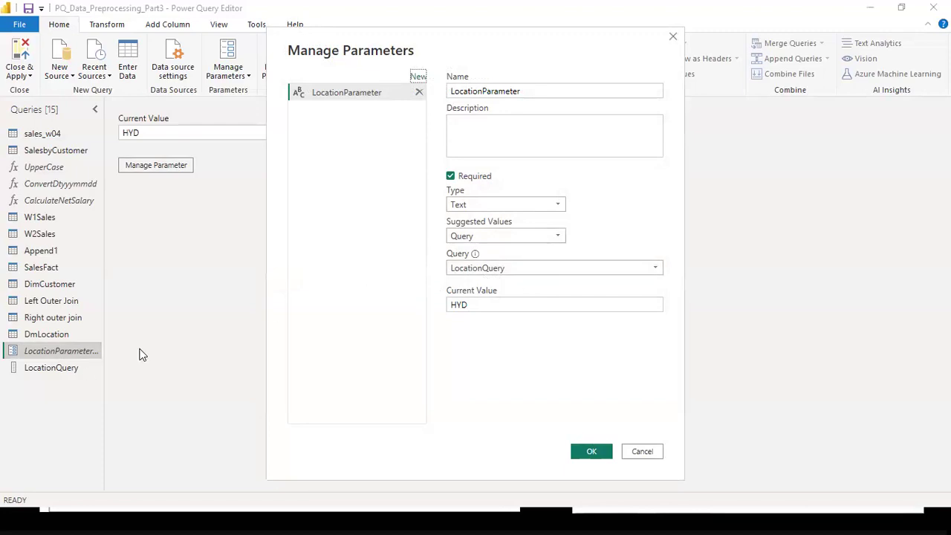
click(594, 446)
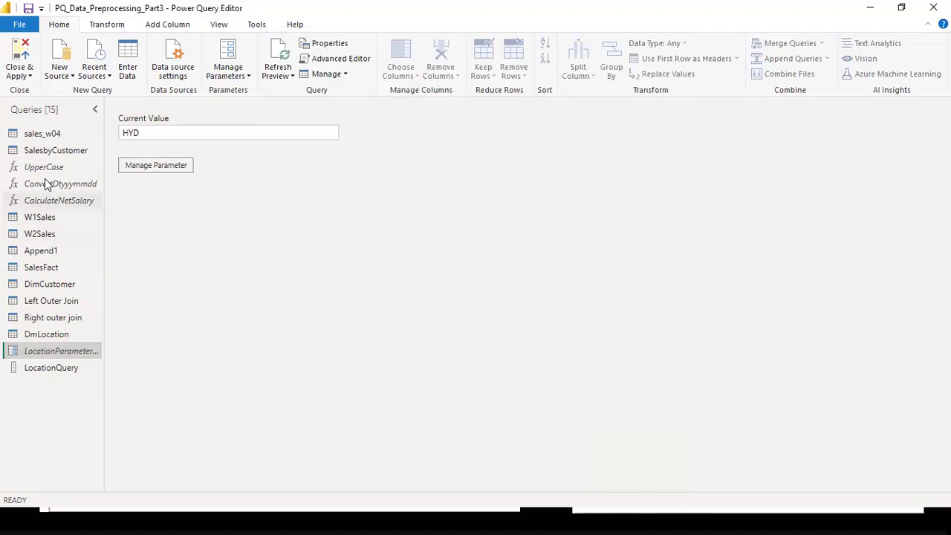
Step: Filter SalesFact to rows where LocationKey equals the LocationParameter parameter and apply the changes to the report
click(58, 269)
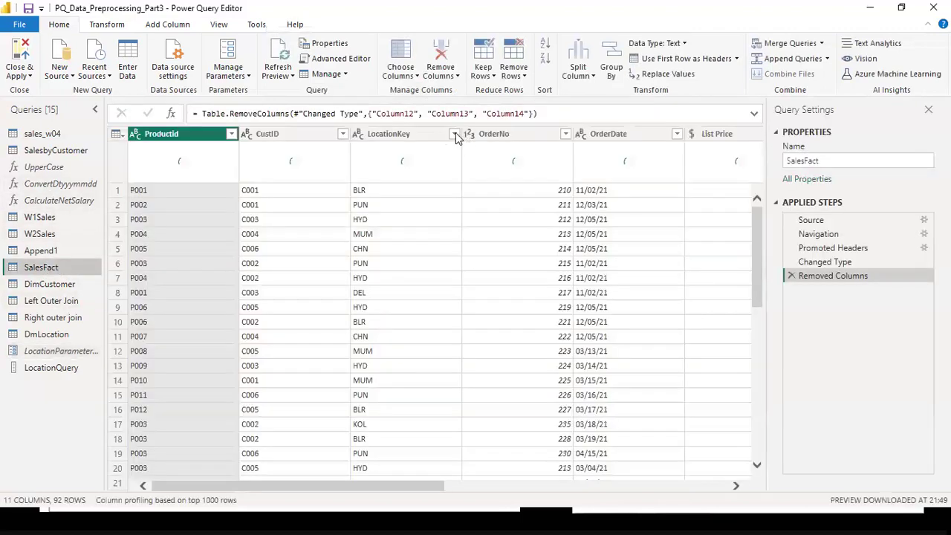
click(456, 138)
click(455, 135)
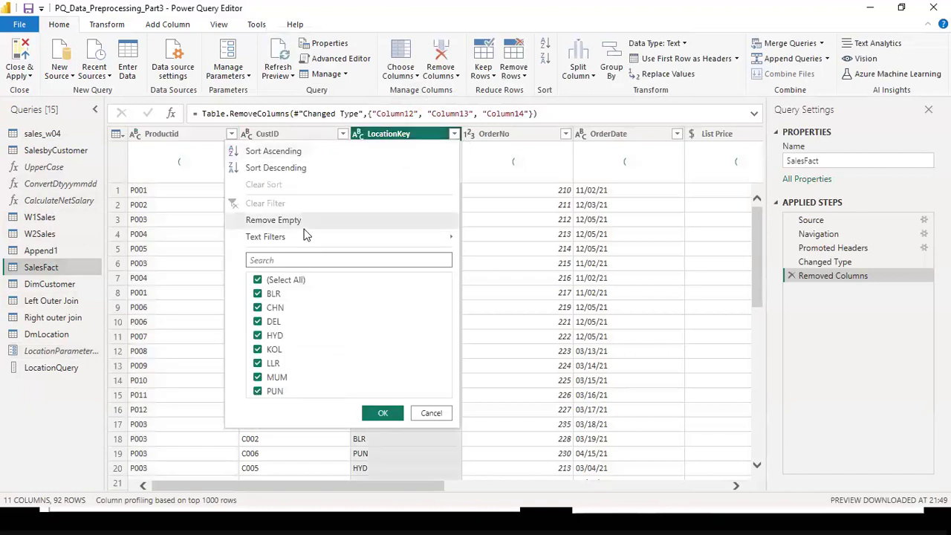
mouse_move(304, 239)
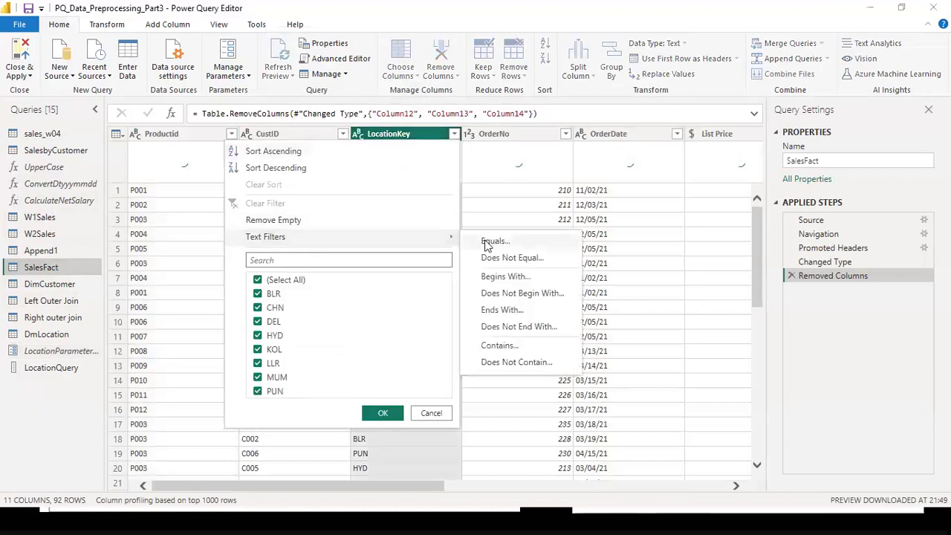
click(476, 215)
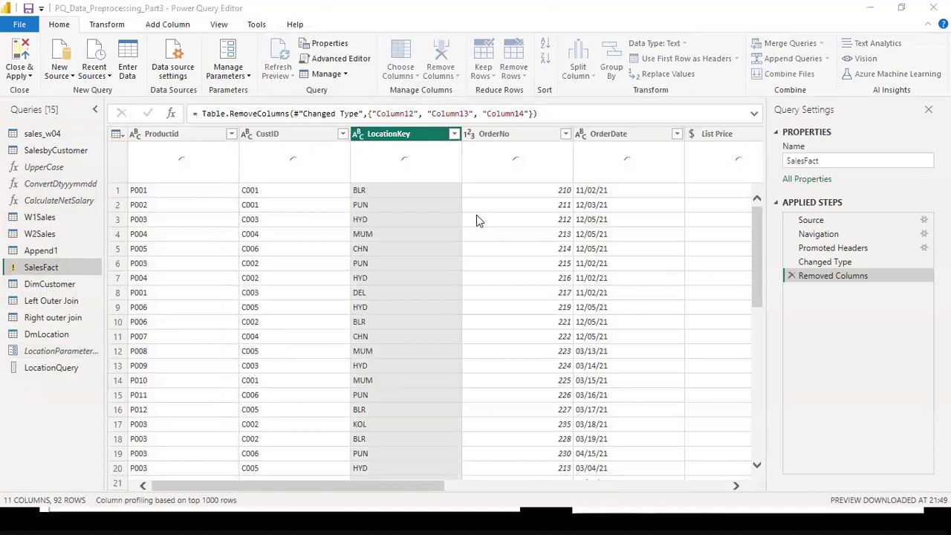
click(398, 259)
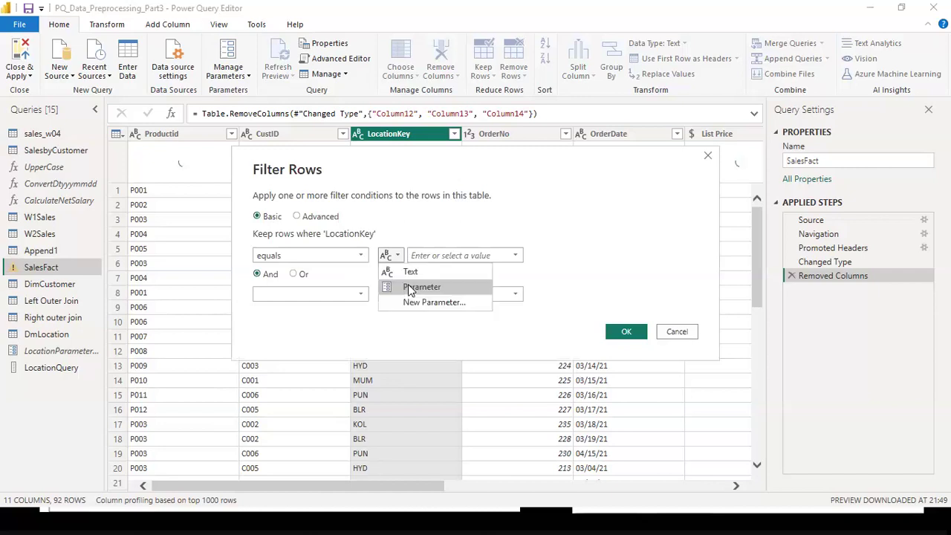
click(408, 283)
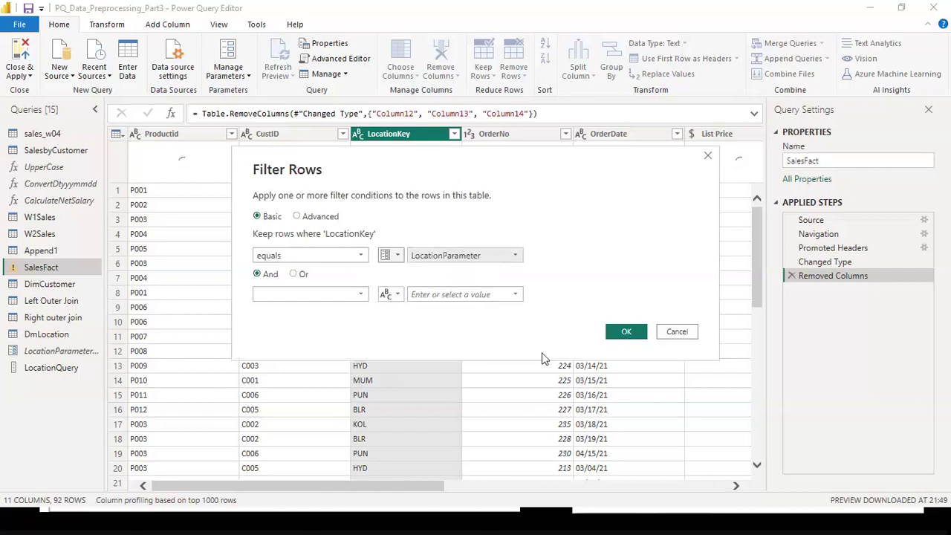
click(626, 332)
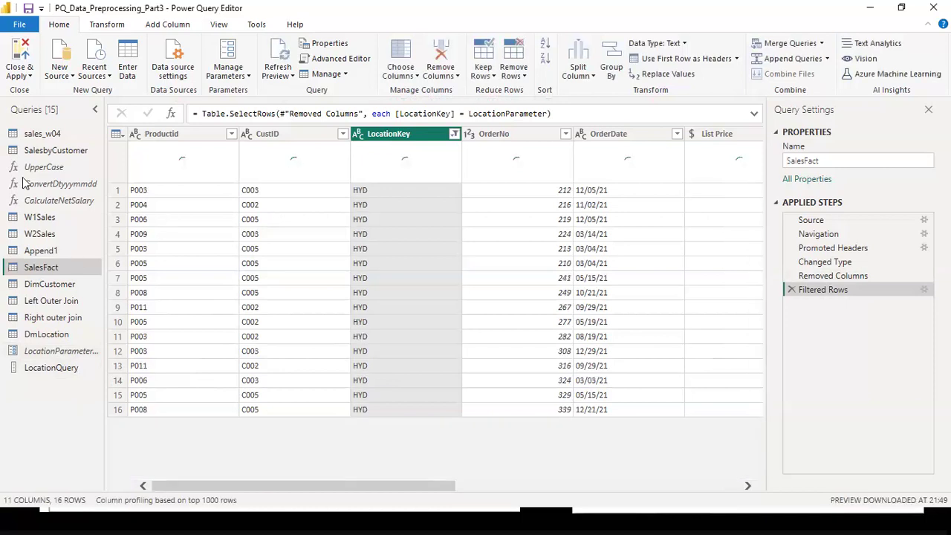
click(29, 76)
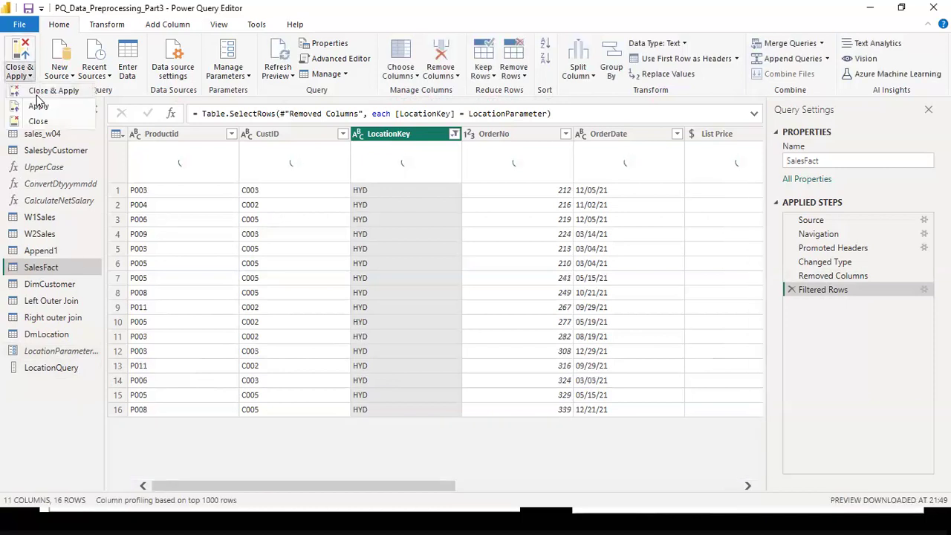
click(355, 346)
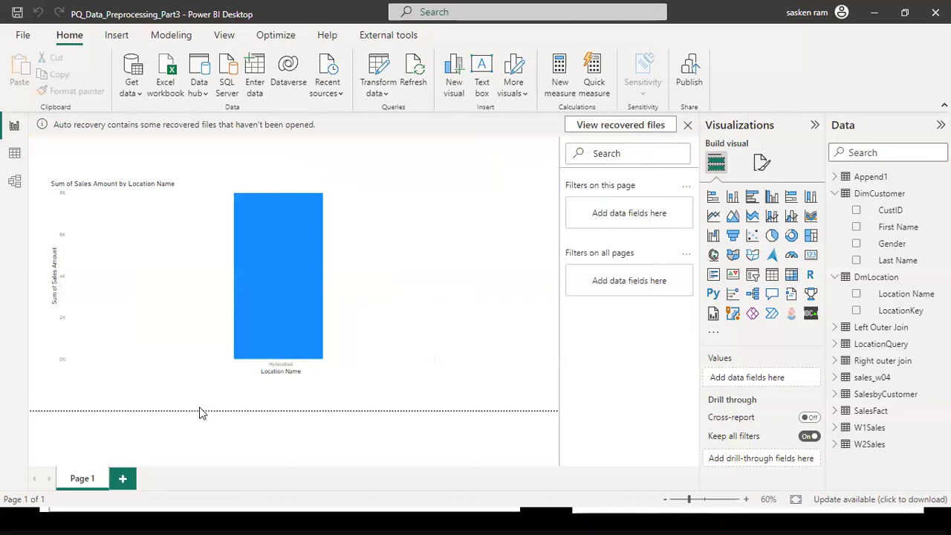
Step: Set LocationParameter to MUM from the report and check the location shown in the sales chart
click(384, 91)
click(401, 161)
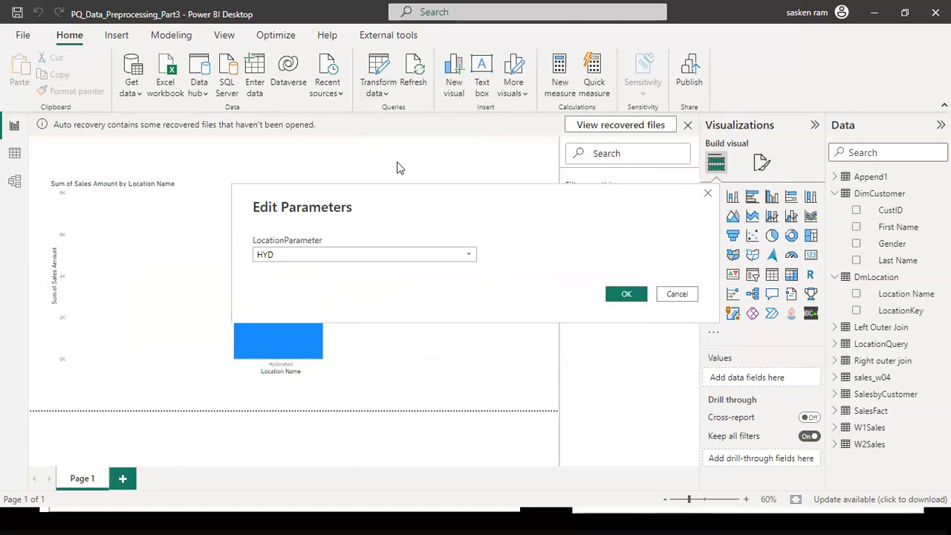
click(468, 255)
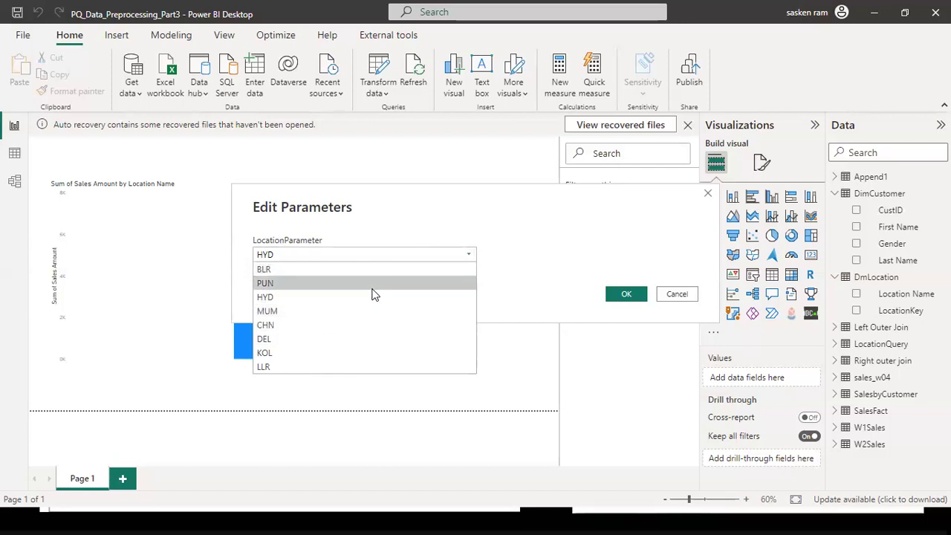
click(341, 314)
click(625, 295)
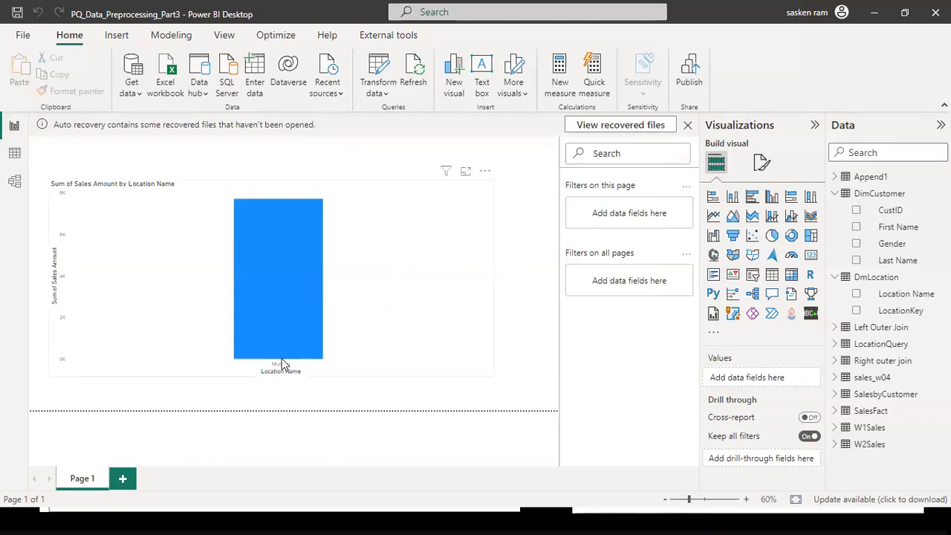
mouse_move(283, 364)
click(379, 89)
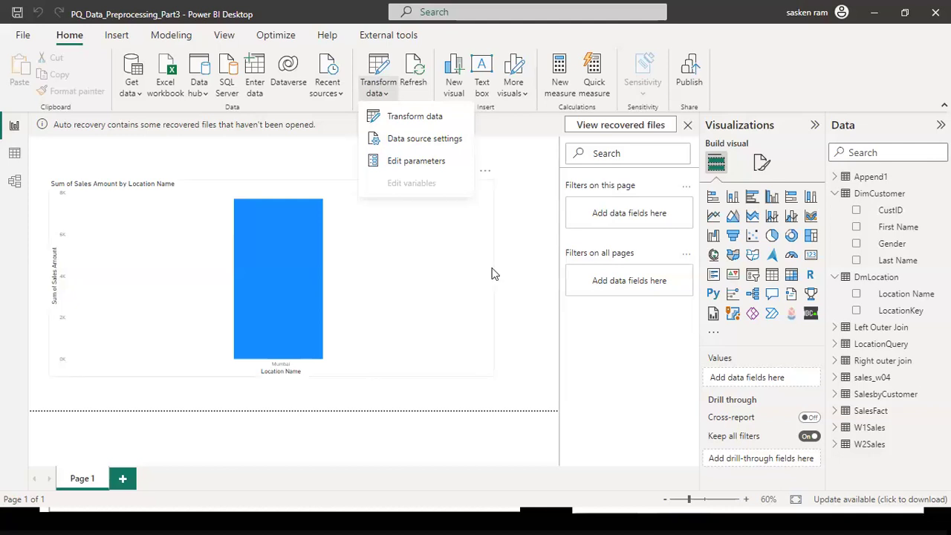
click(520, 258)
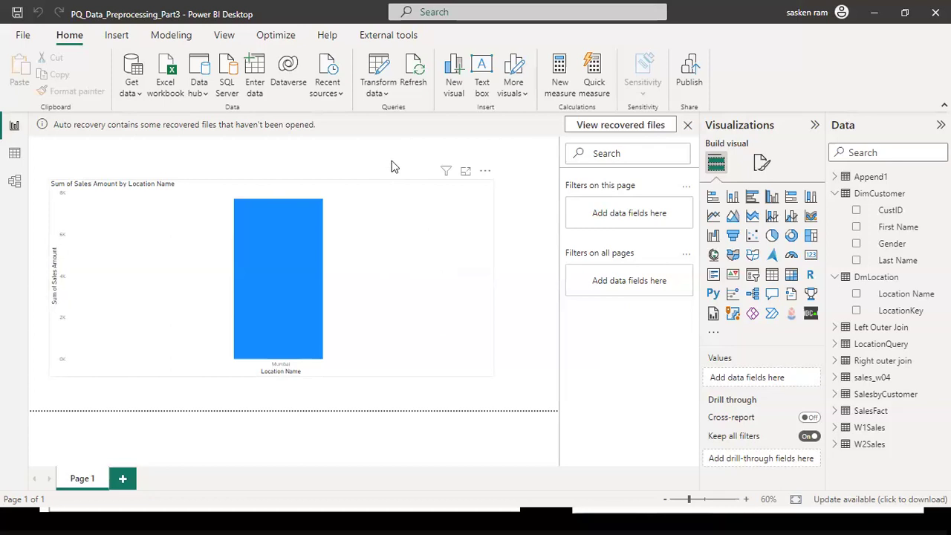
click(378, 93)
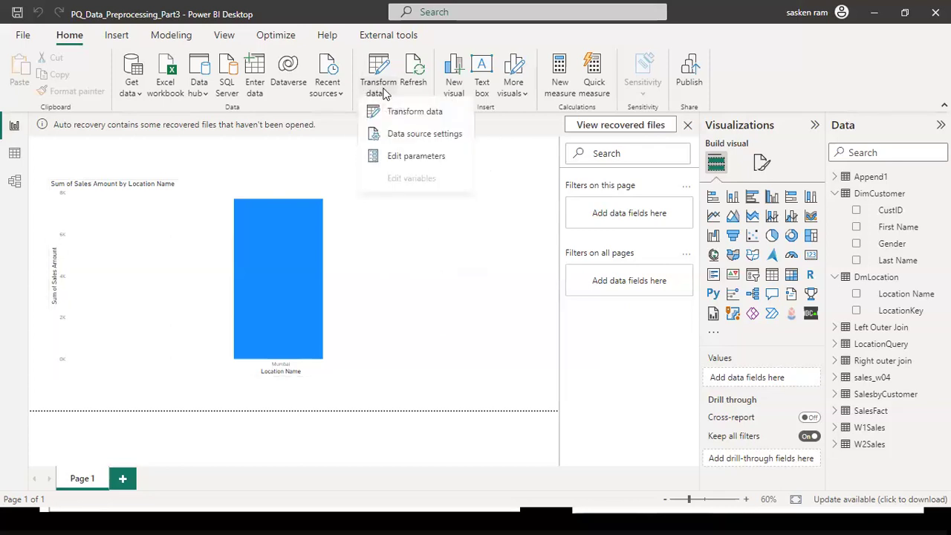
click(342, 184)
click(342, 185)
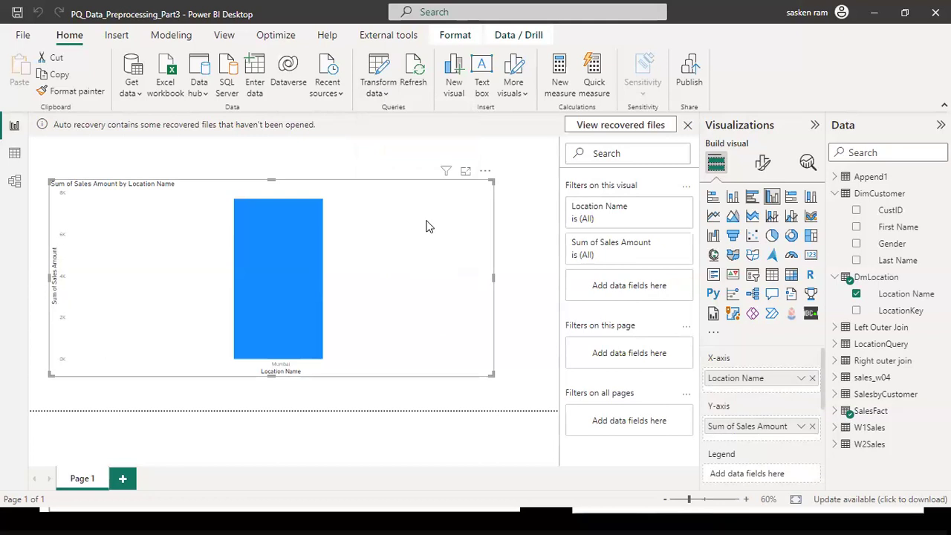
click(505, 181)
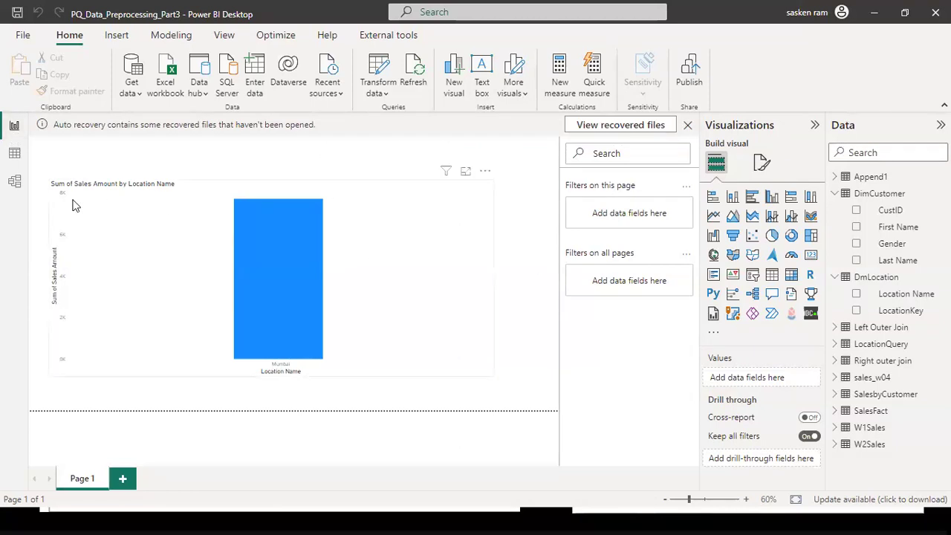
Step: Check the LocationKey values in the SalesFact table data and return to the report
click(18, 158)
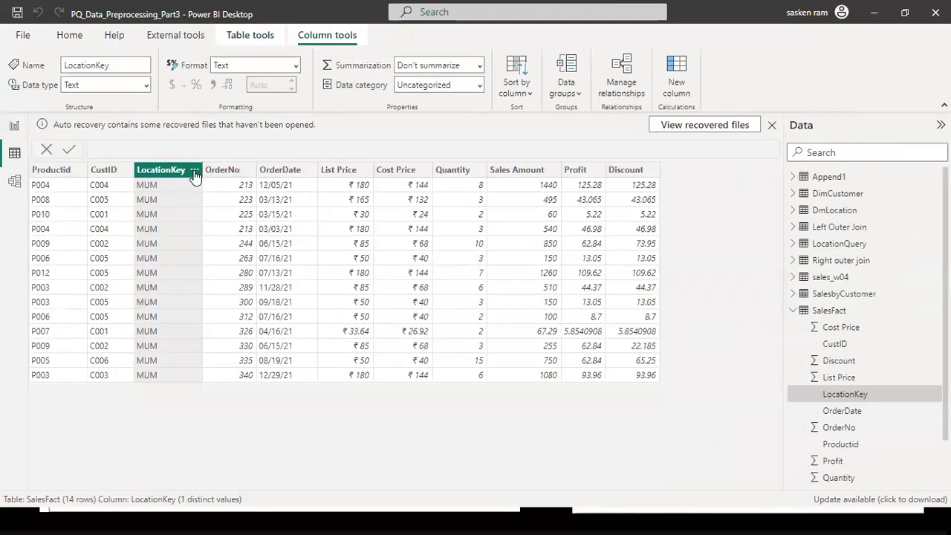
click(16, 128)
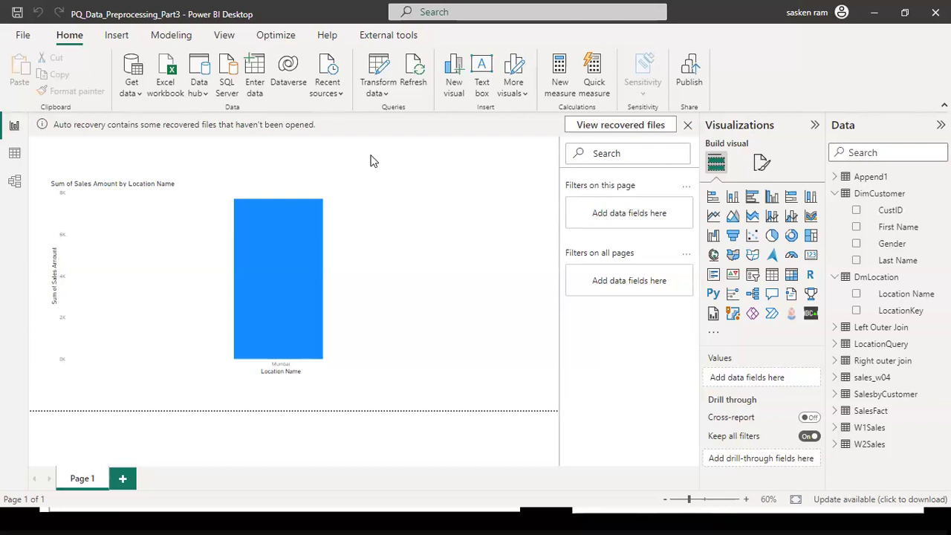
click(379, 92)
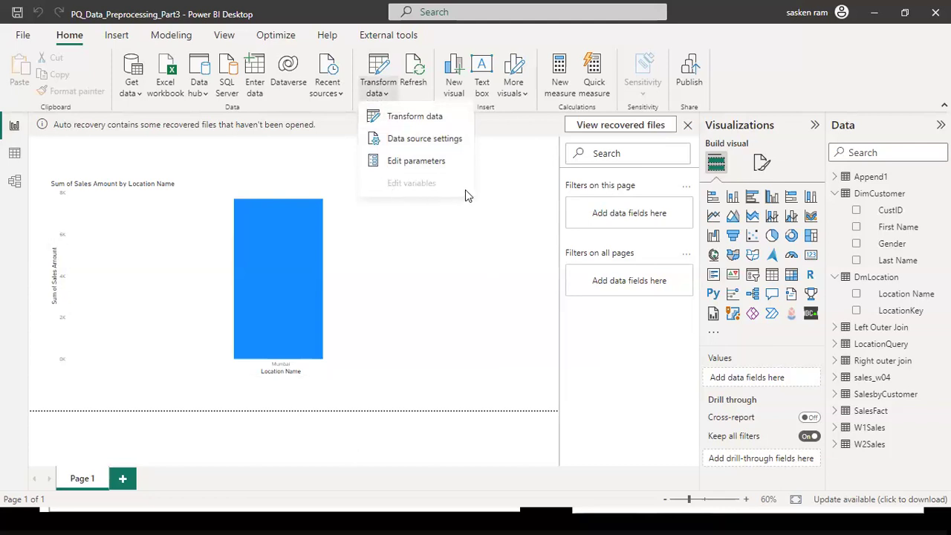
click(468, 211)
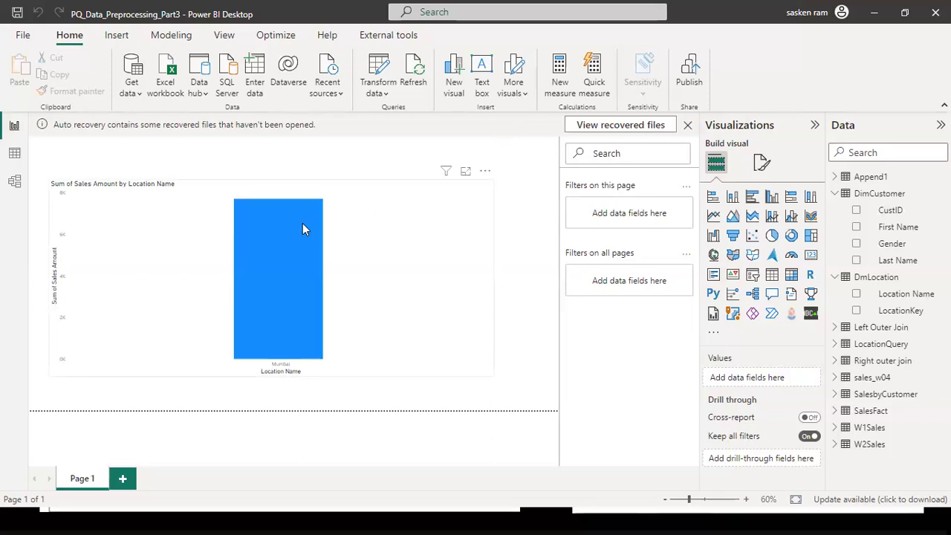
Step: Review the current LocationParameter value in the parameter editor and close it without applying changes
mouse_move(302, 223)
click(378, 89)
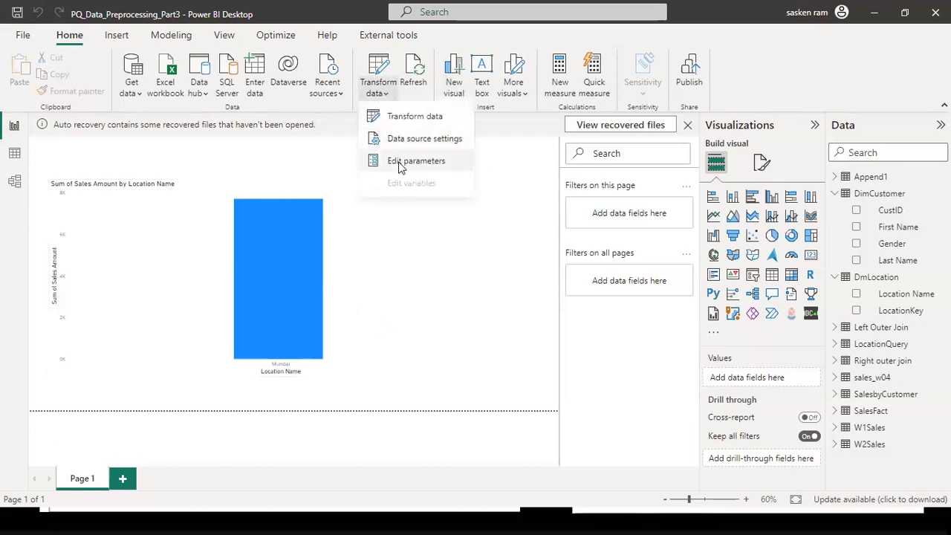
click(399, 158)
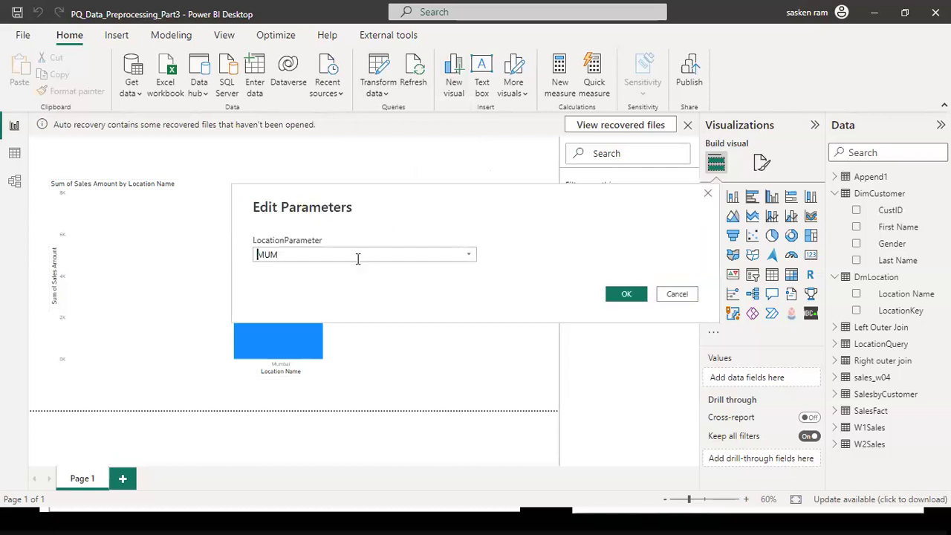
double_click(272, 255)
click(295, 306)
click(676, 295)
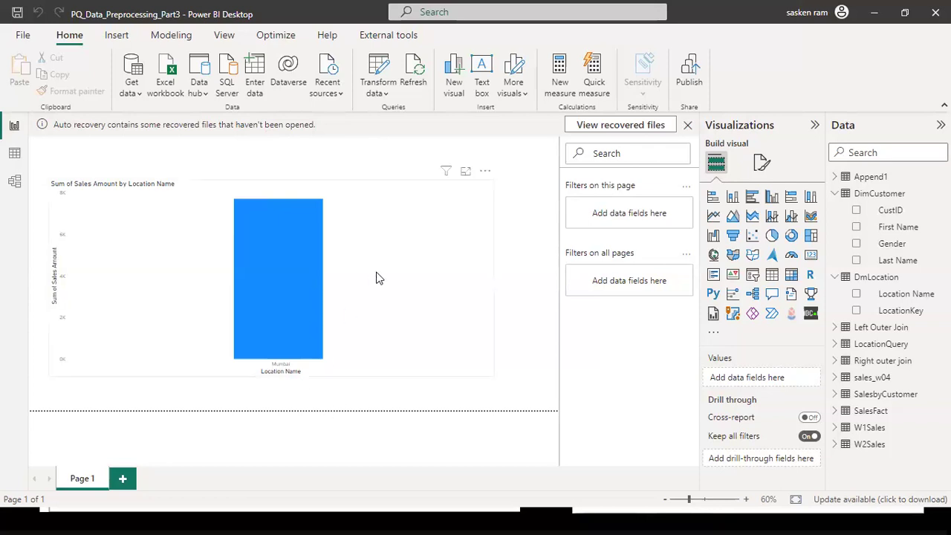
Step: Open the data source settings and look through the current file's sources, ending on salesfact.xls
click(382, 96)
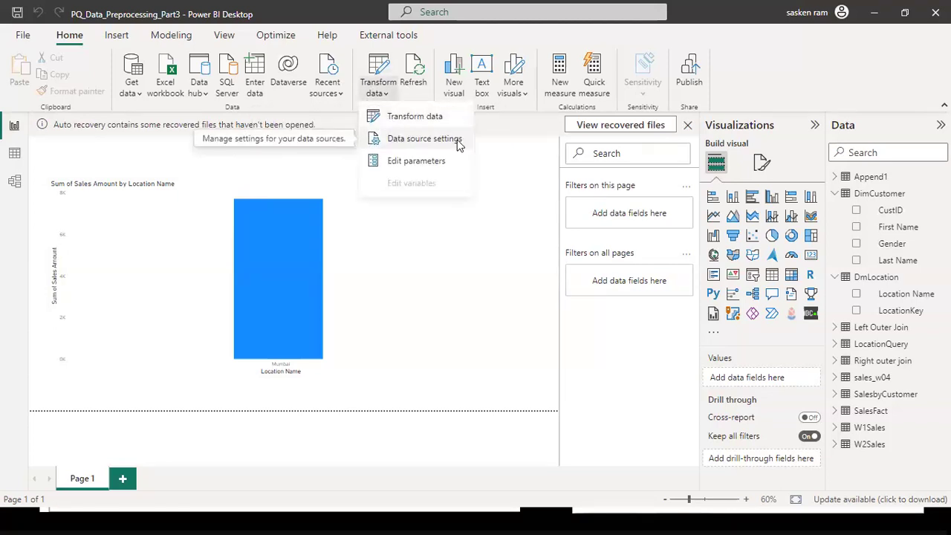
click(385, 96)
click(381, 95)
click(414, 144)
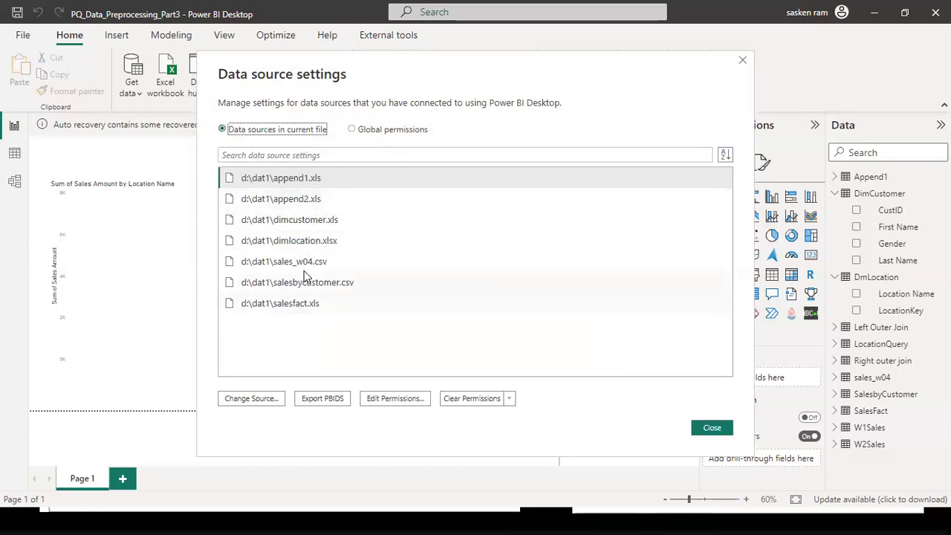
click(305, 247)
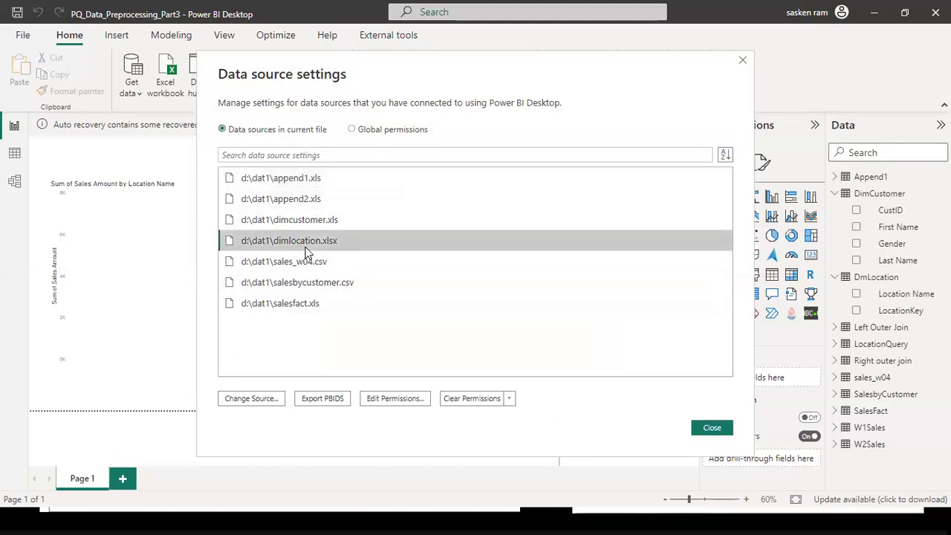
click(309, 306)
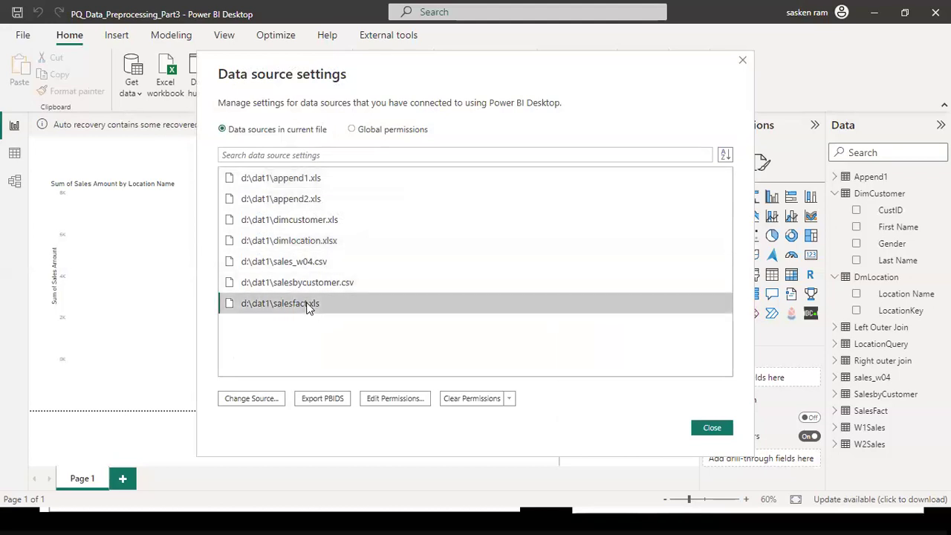
click(323, 264)
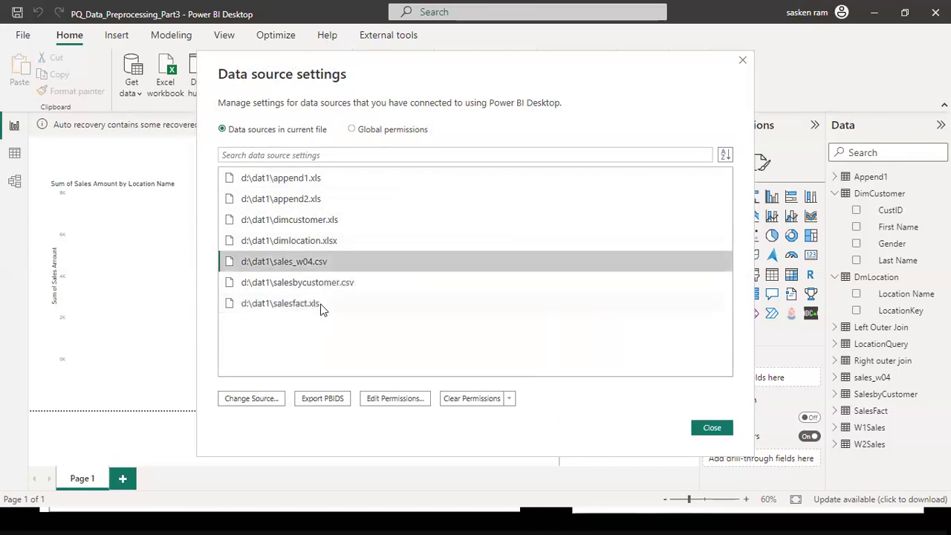
click(319, 306)
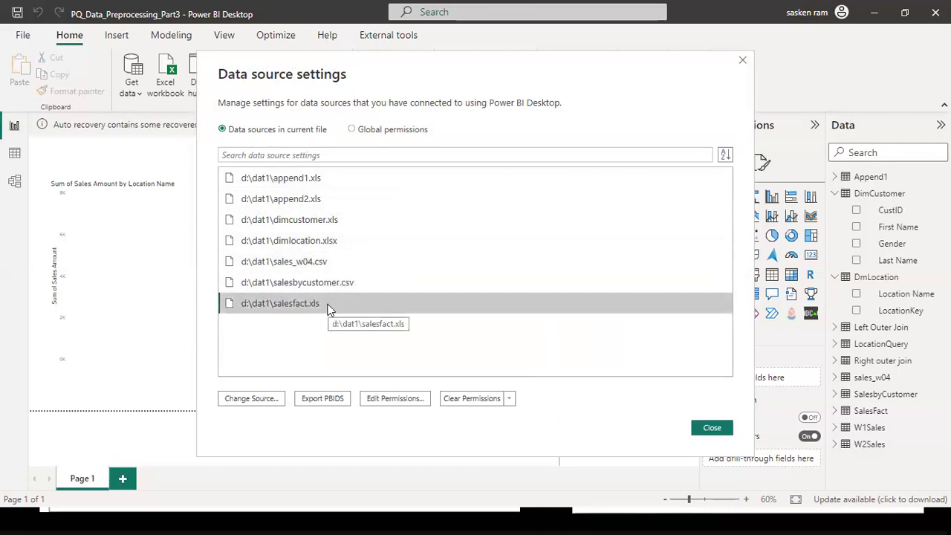
Step: Inspect the privacy level options in the permissions of salesfact.xls and close the data source settings unchanged
click(399, 398)
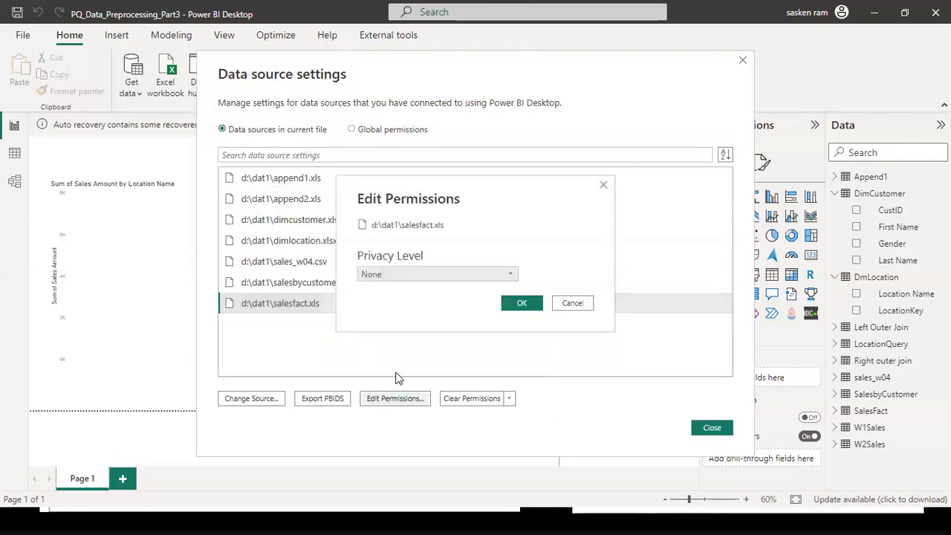
click(509, 276)
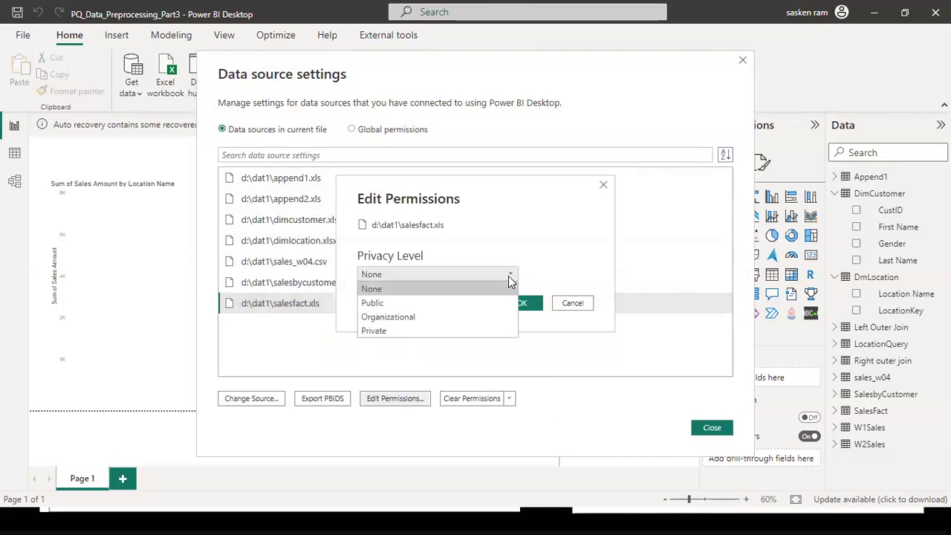
click(508, 276)
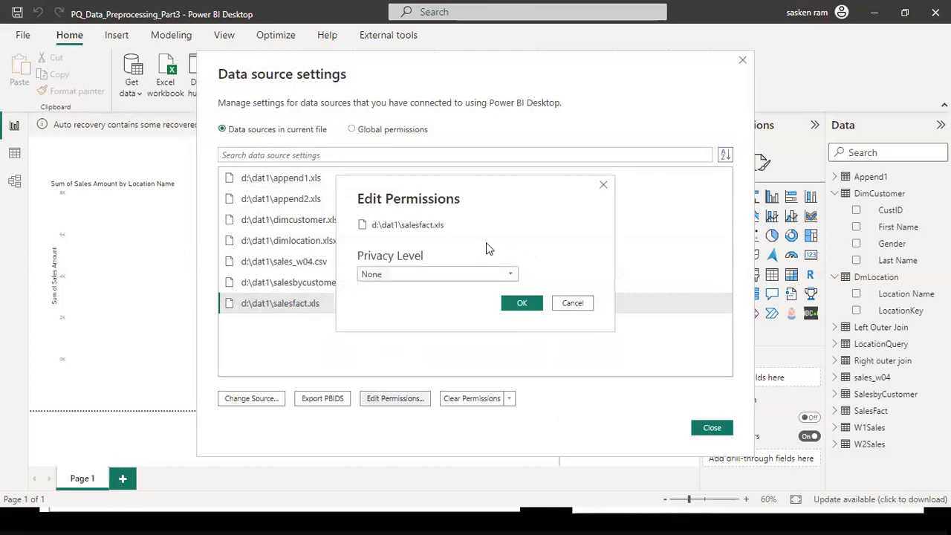
click(573, 305)
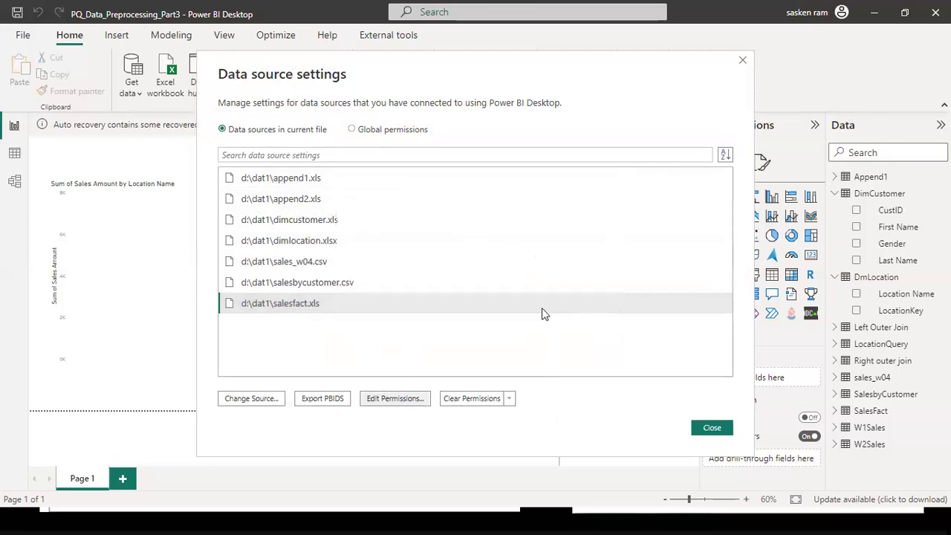
click(716, 427)
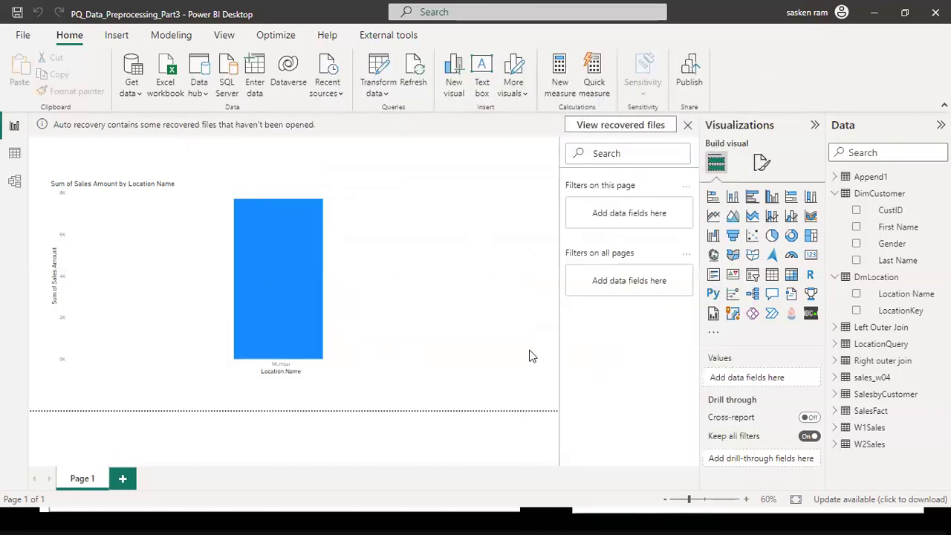
Step: Open Power Query Editor and display the Source step of the SalesFact query
click(386, 99)
click(390, 115)
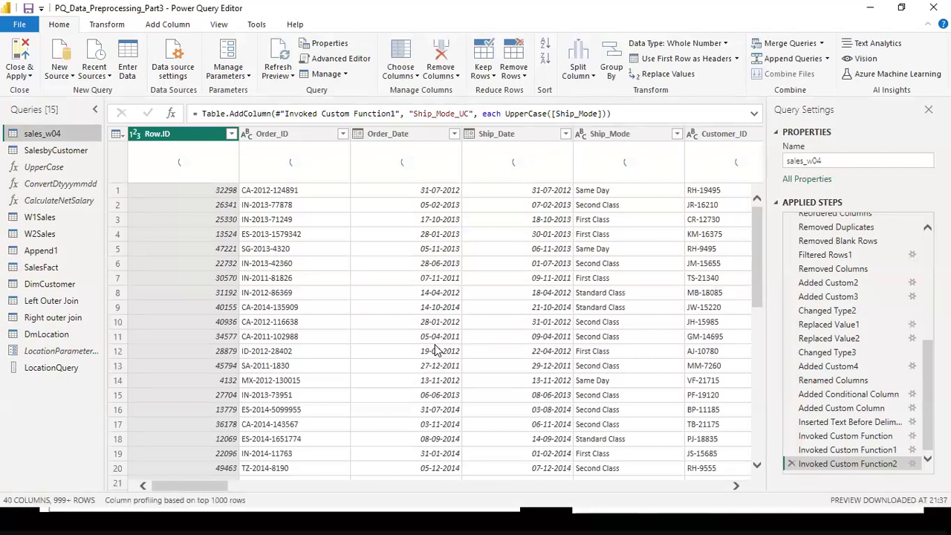
click(34, 269)
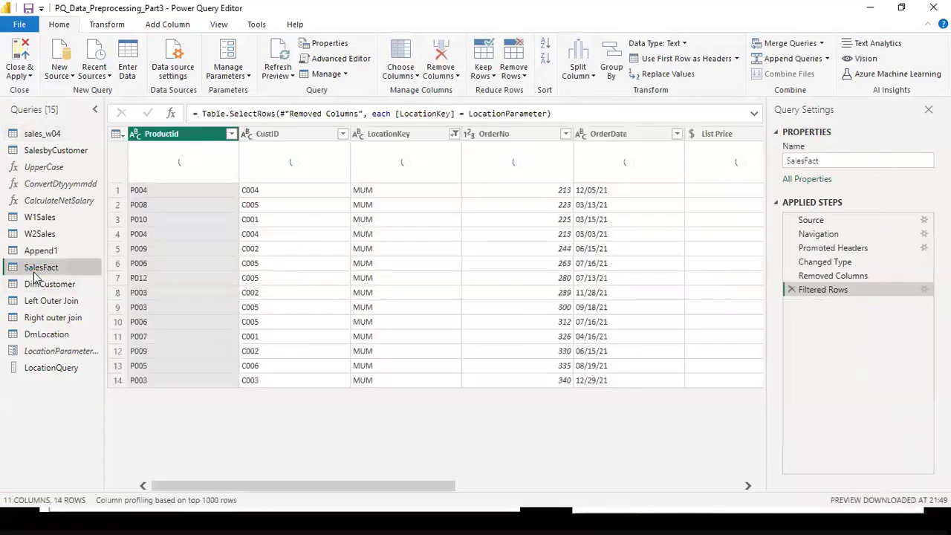
click(810, 223)
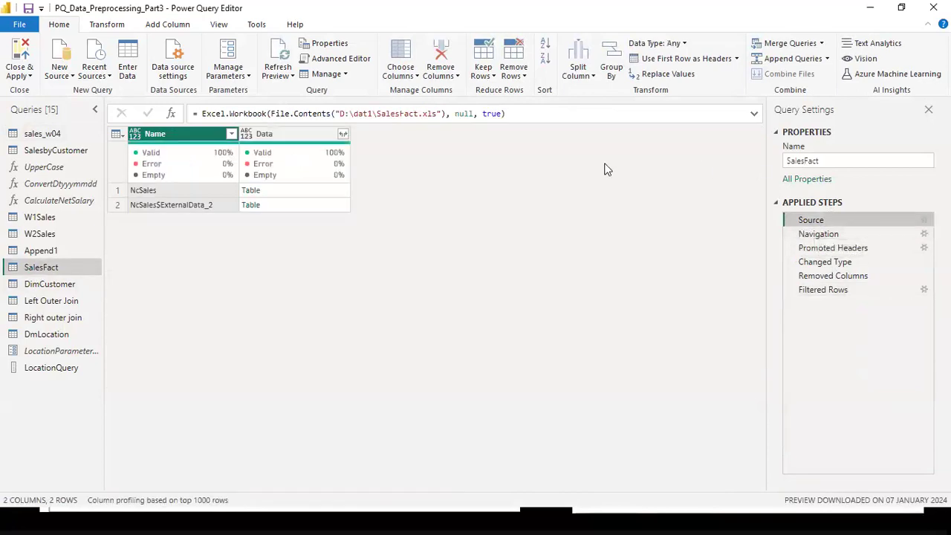
Step: Examine the workbook file path in SalesFact's Source formula and open the Source step's settings
drag(344, 113, 438, 119)
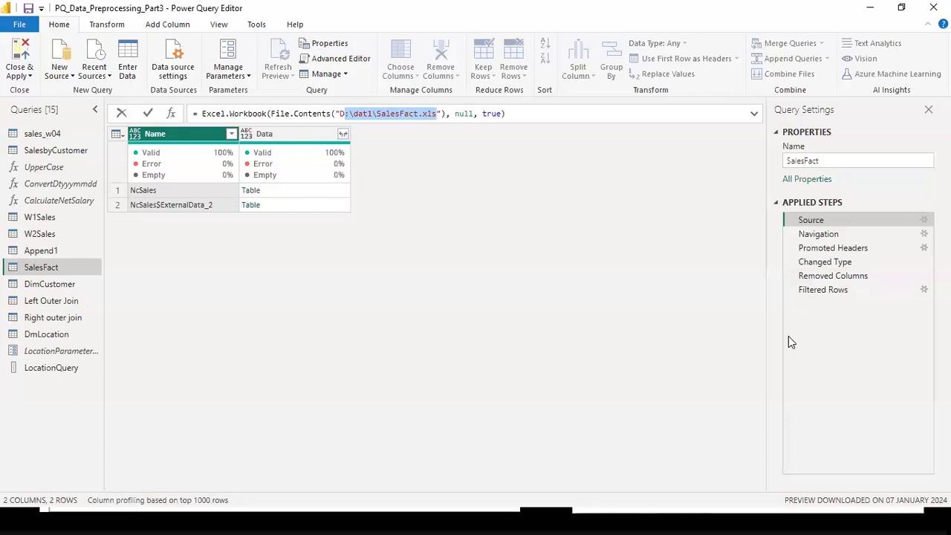
click(356, 113)
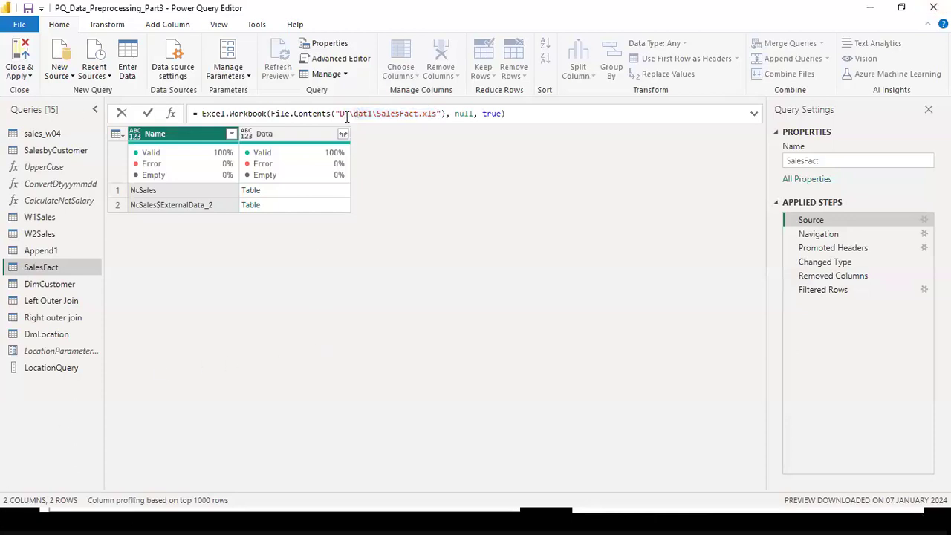
drag(340, 114, 350, 116)
click(358, 114)
drag(349, 115, 338, 115)
key(Escape)
click(405, 113)
click(925, 221)
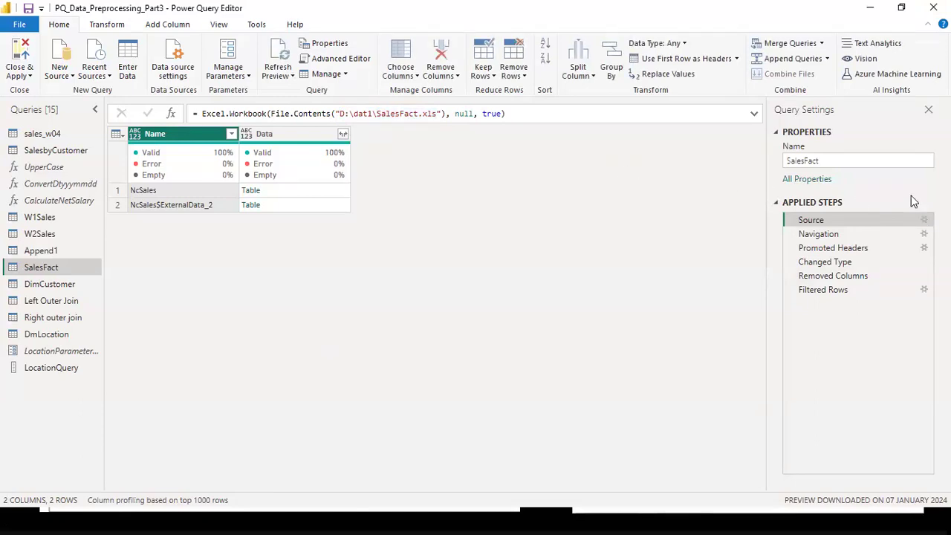
click(923, 219)
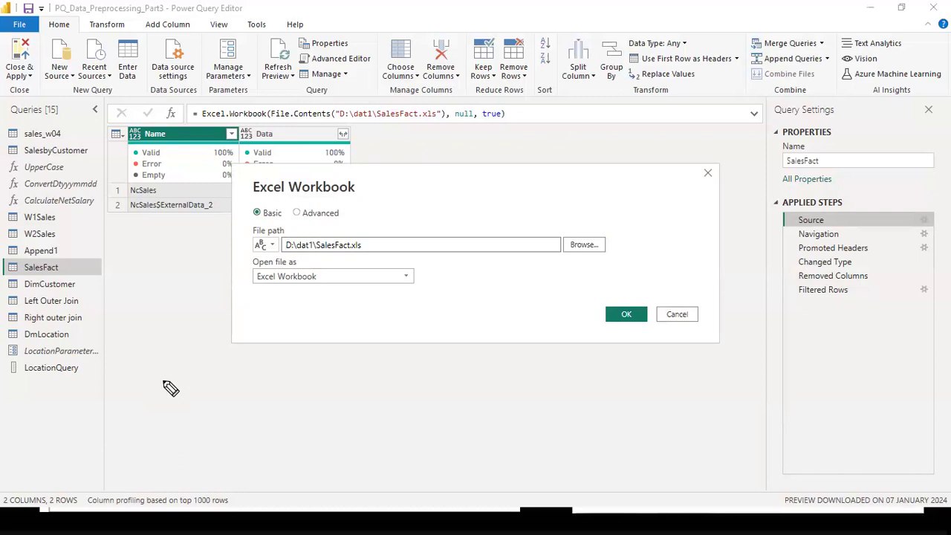
mouse_move(167, 375)
mouse_down()
mouse_move(170, 399)
mouse_move(170, 391)
mouse_move(173, 400)
mouse_move(202, 393)
mouse_move(176, 416)
mouse_move(206, 405)
mouse_move(195, 389)
mouse_up()
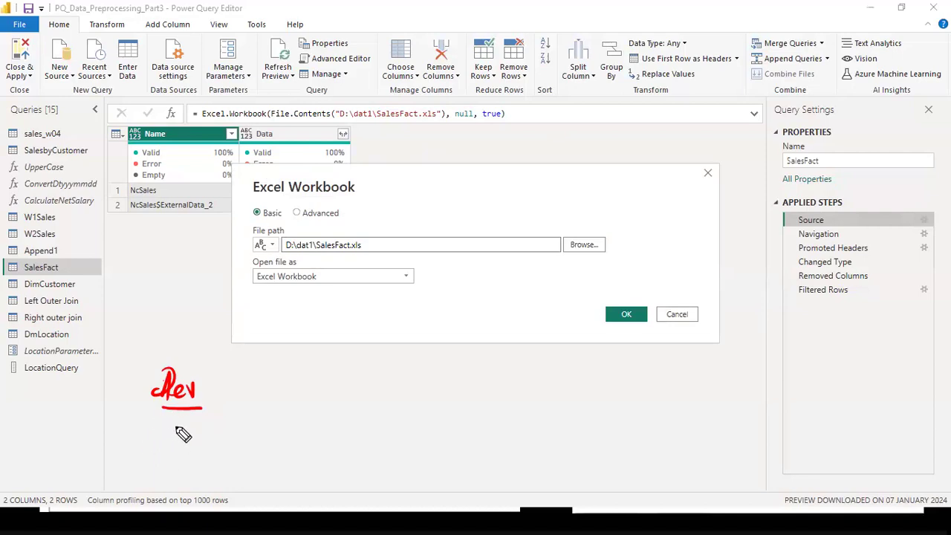
drag(146, 439, 156, 436)
mouse_move(175, 448)
mouse_down()
mouse_move(185, 468)
mouse_move(196, 433)
mouse_move(171, 425)
mouse_move(202, 423)
mouse_up()
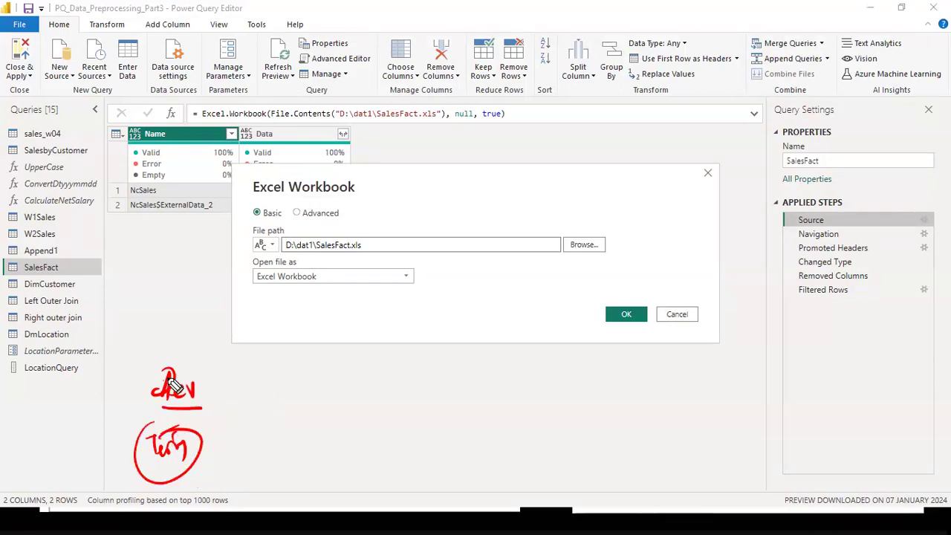
mouse_move(186, 353)
mouse_down()
mouse_move(236, 401)
mouse_move(215, 413)
mouse_up()
mouse_move(338, 377)
mouse_down()
mouse_move(331, 401)
mouse_move(350, 392)
mouse_move(318, 421)
mouse_move(364, 368)
mouse_up()
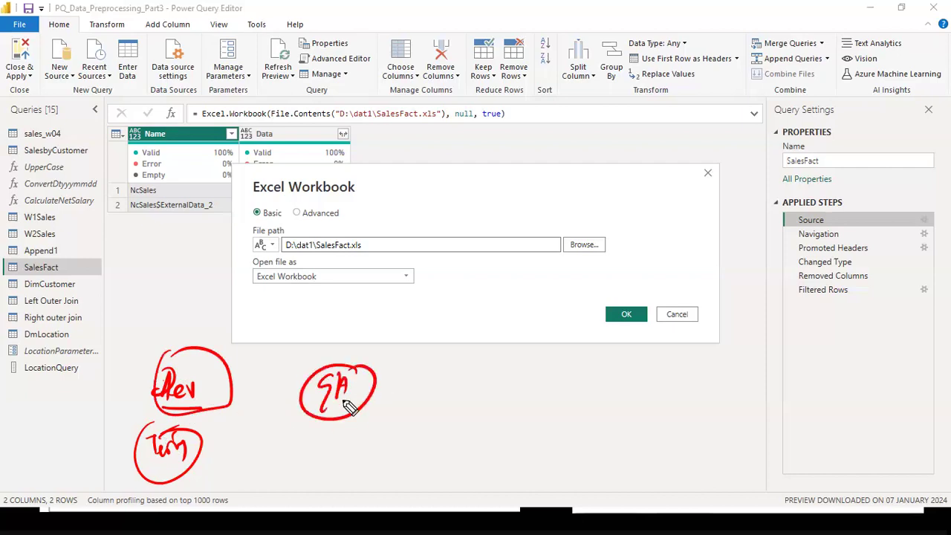
drag(234, 413, 193, 481)
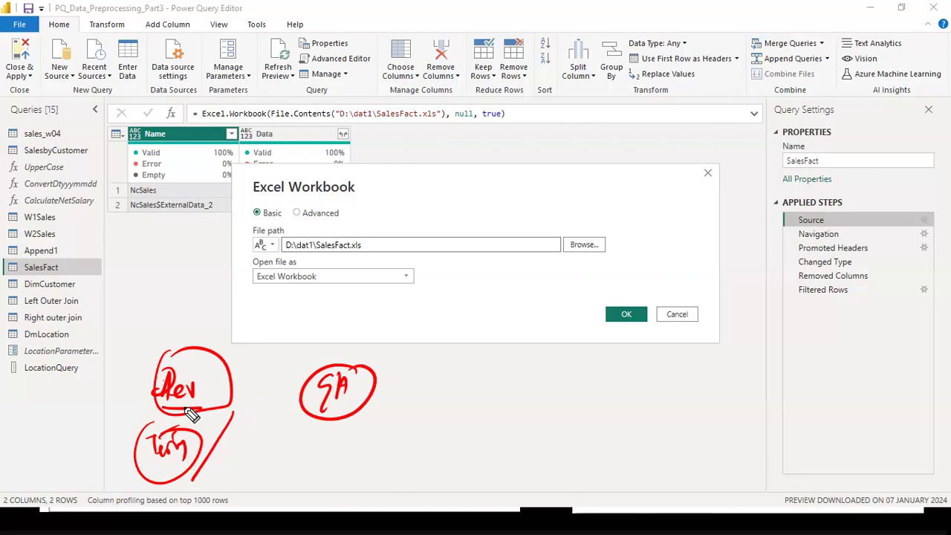
drag(247, 382, 298, 390)
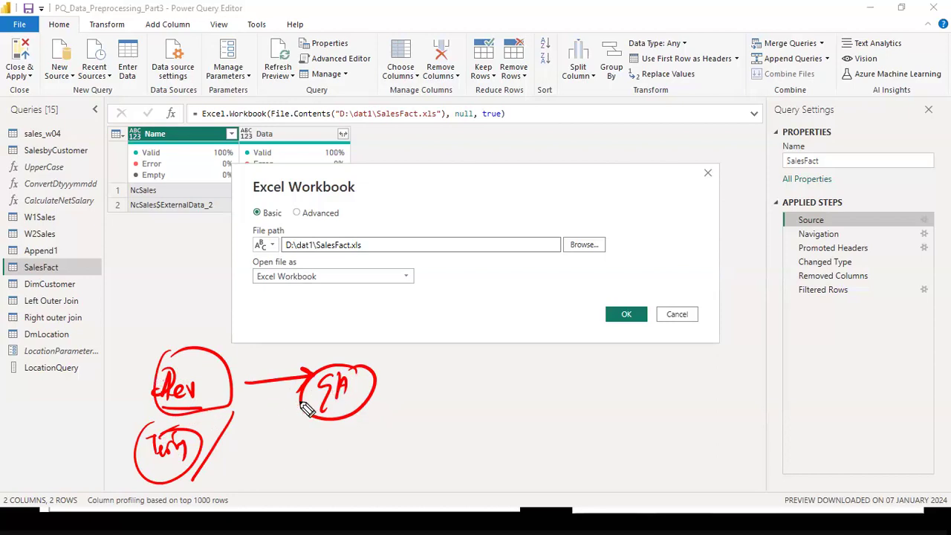
drag(241, 385, 311, 370)
click(348, 444)
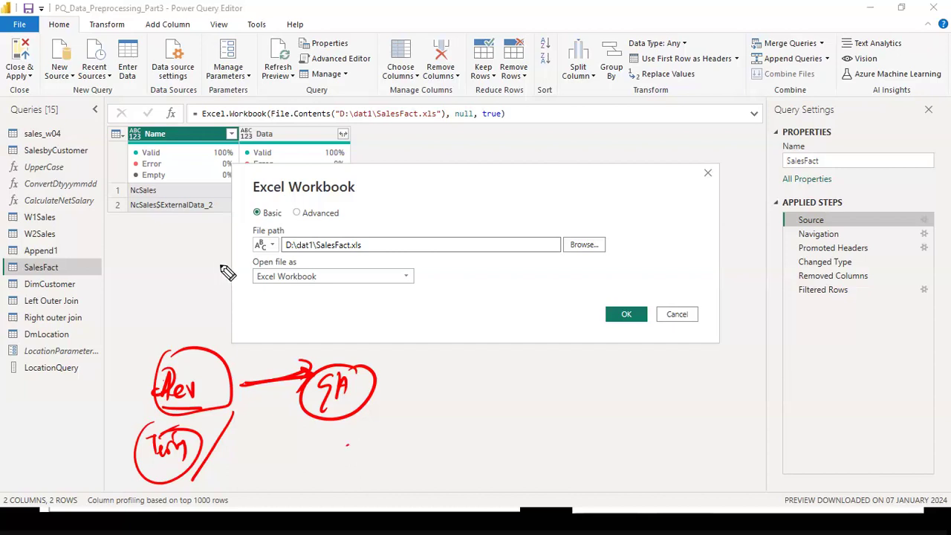
drag(343, 370, 337, 288)
drag(318, 286, 349, 291)
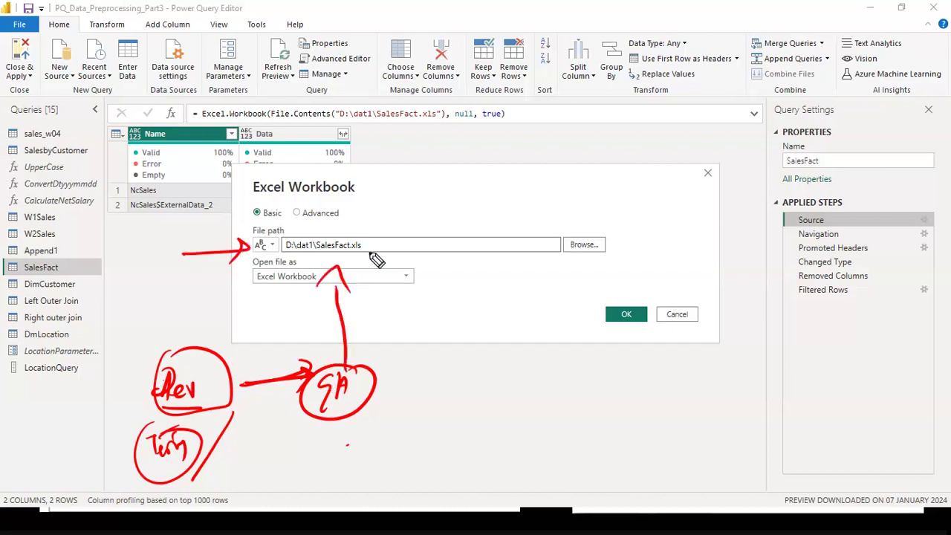
drag(319, 254, 378, 253)
click(379, 208)
drag(379, 208, 353, 232)
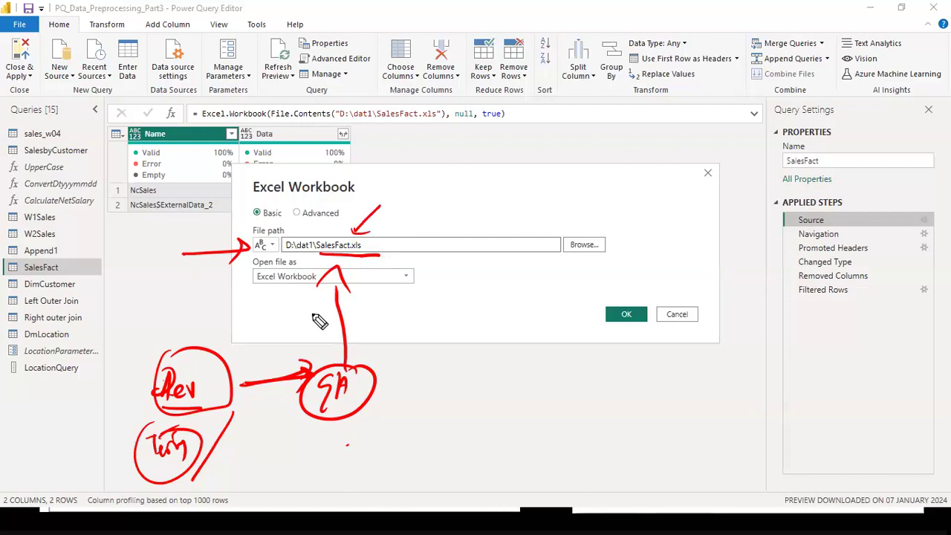
mouse_move(290, 258)
mouse_down()
mouse_move(233, 339)
mouse_move(244, 329)
mouse_up()
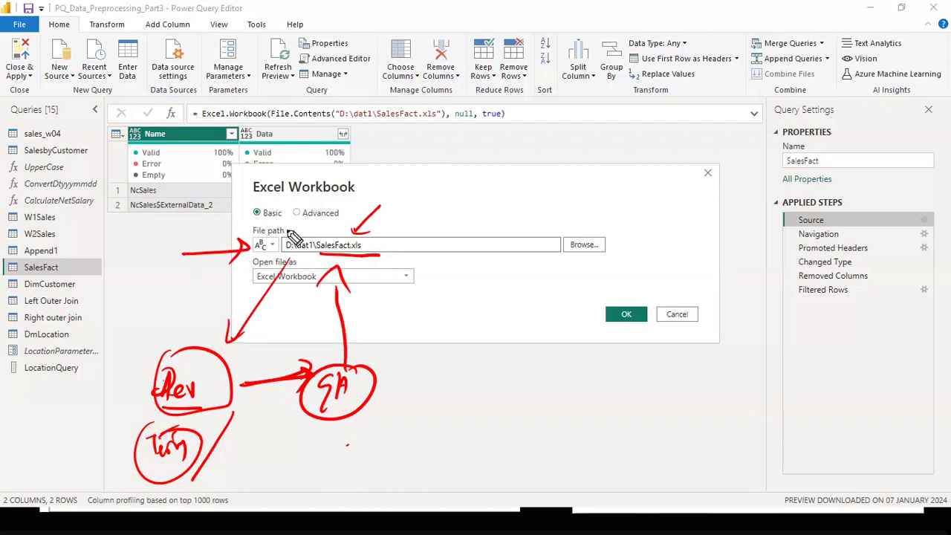
drag(288, 223, 286, 235)
drag(448, 244, 364, 242)
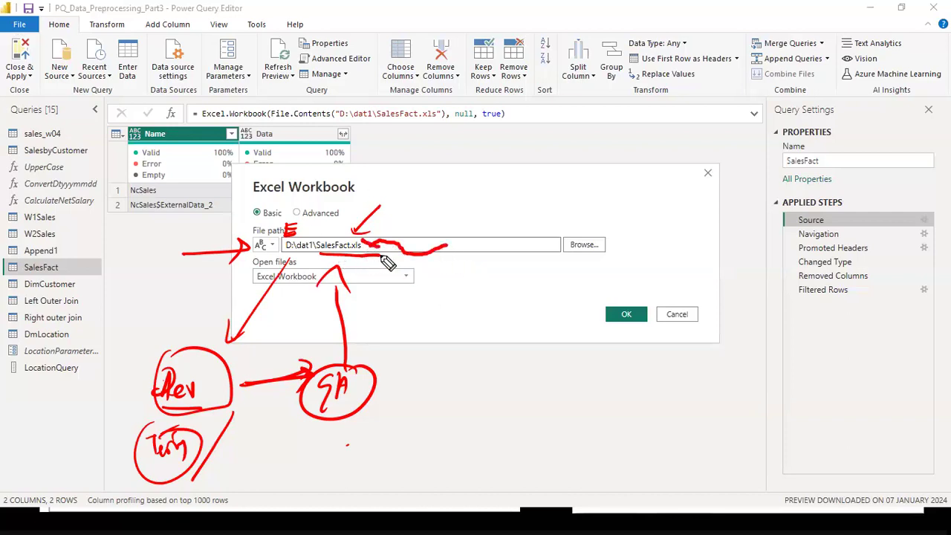
Step: Check which parameters can supply the file path in SalesFact's source settings, switch back to text and close the settings unchanged
click(273, 245)
click(294, 276)
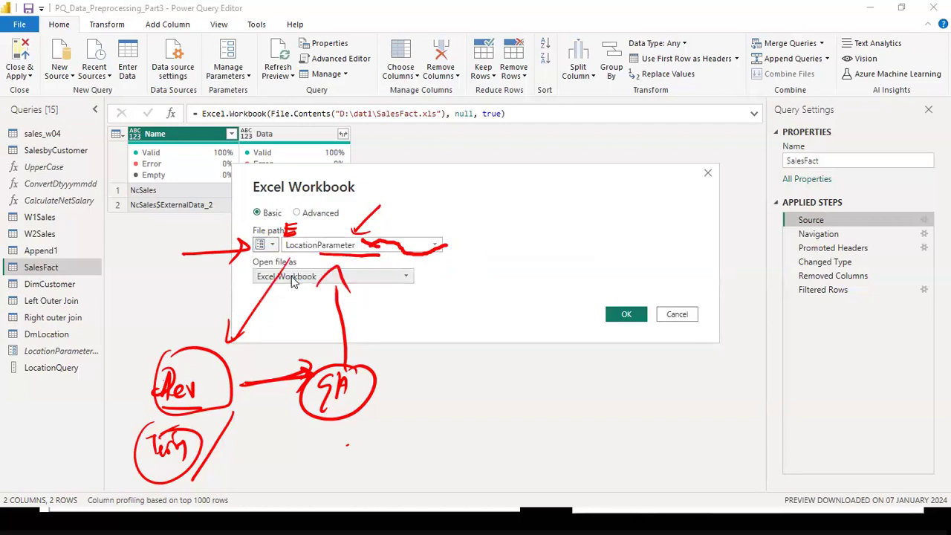
click(435, 246)
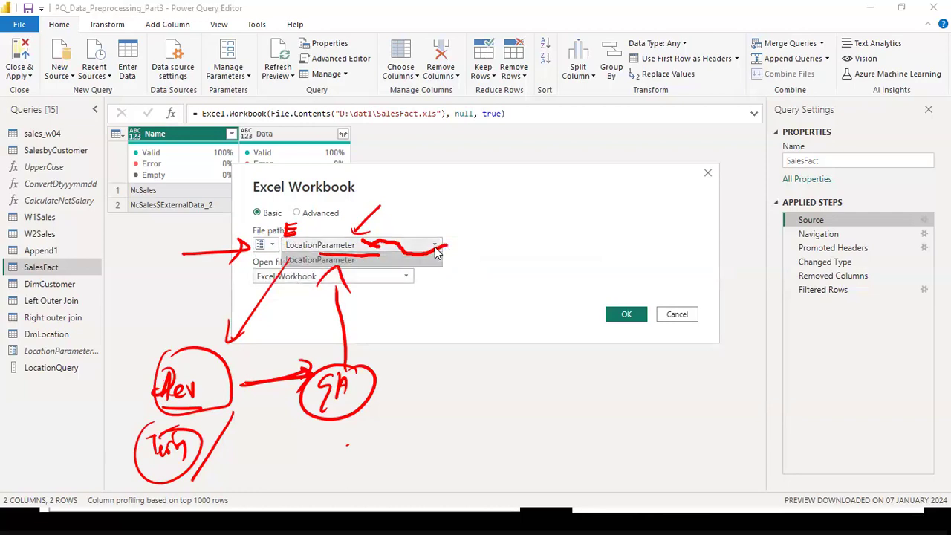
click(407, 263)
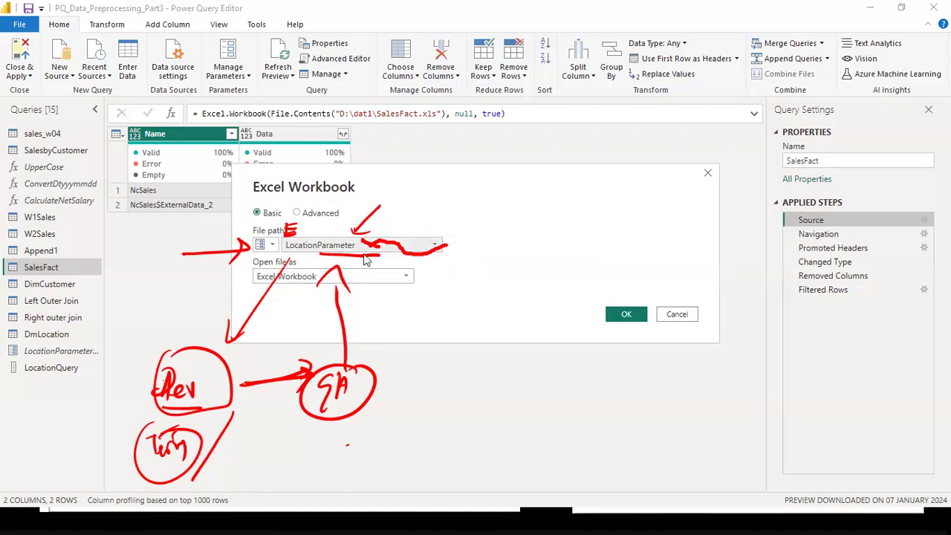
click(272, 247)
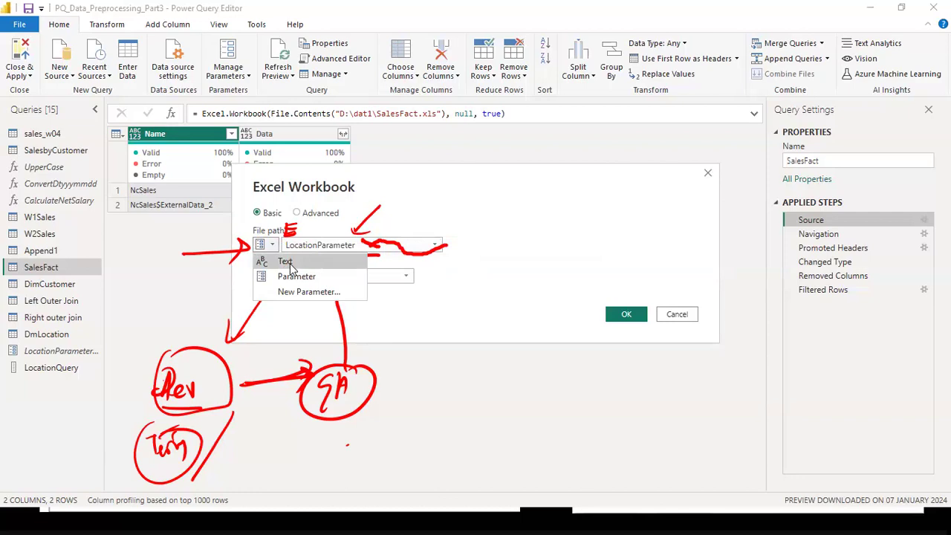
click(290, 265)
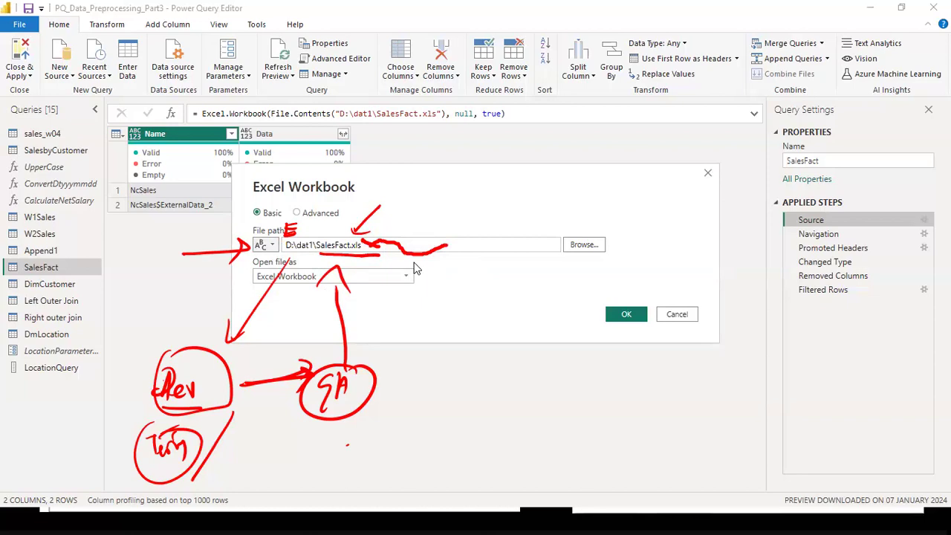
click(676, 315)
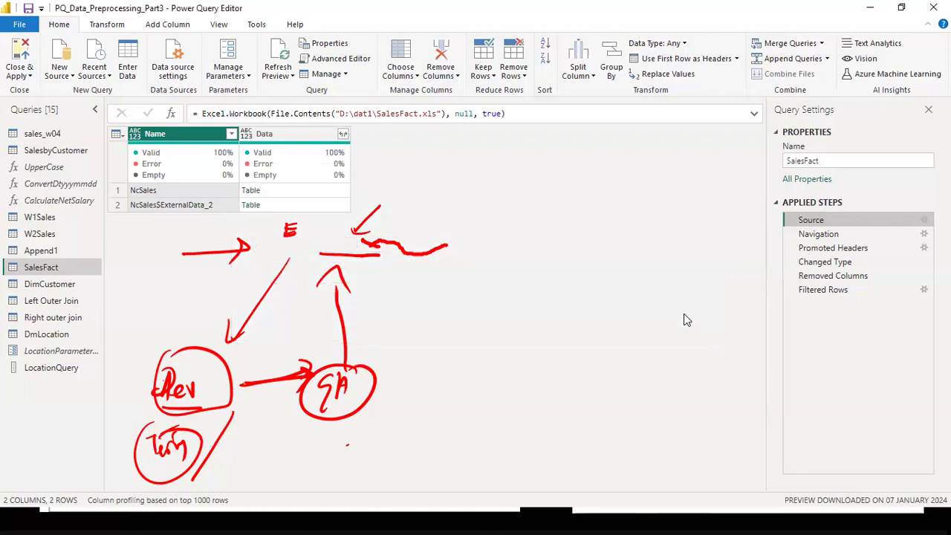
key(Escape)
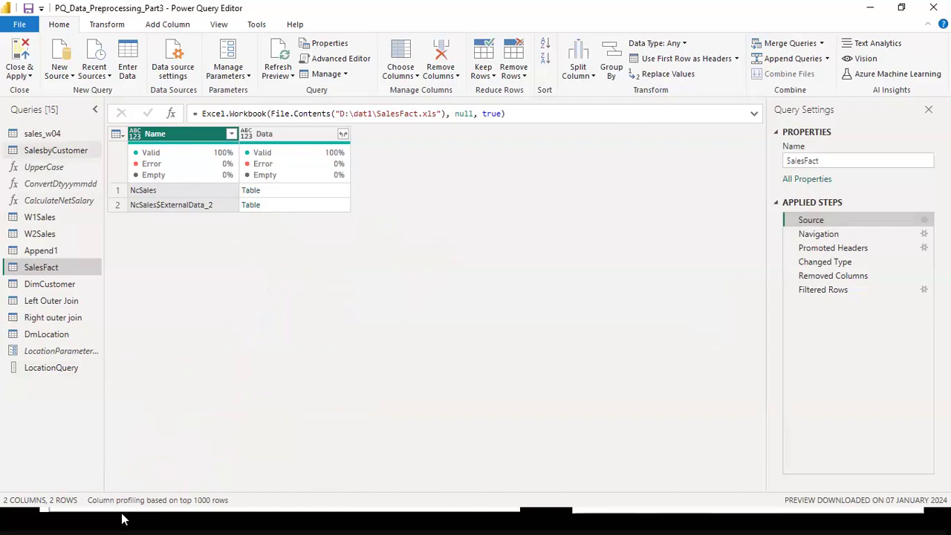
Step: Start a new query parameter and name it FolderPathParameter
right_click(43, 395)
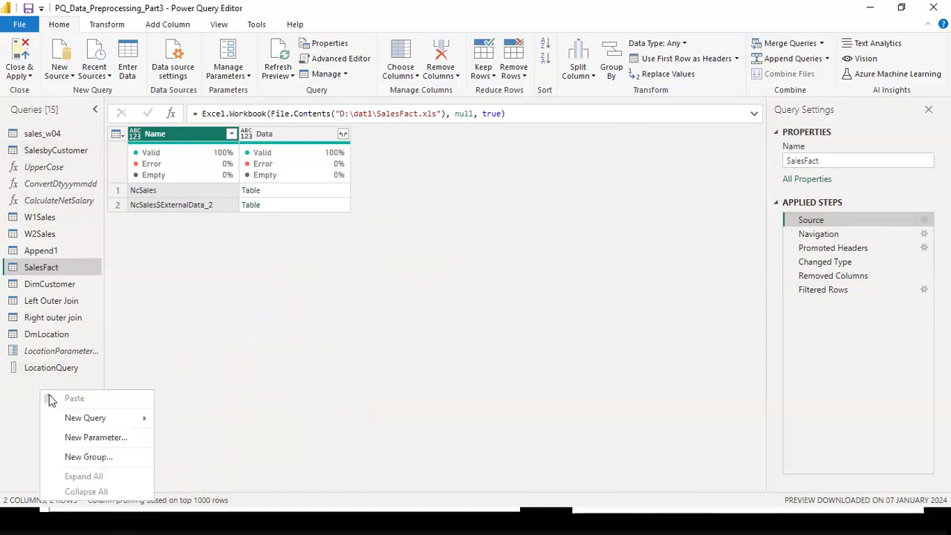
click(124, 443)
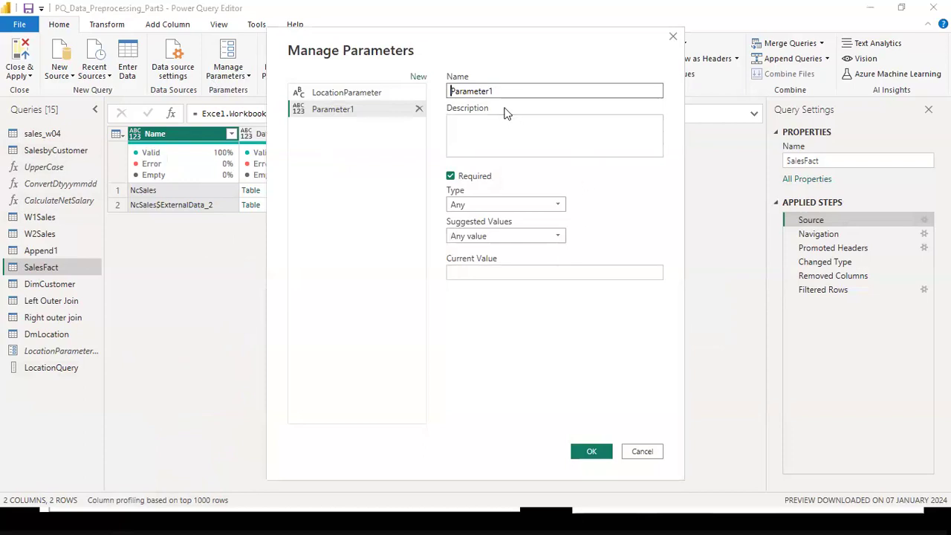
text(Foo)
text(er)
key(BackSpace)
key(BackSpace)
key(BackSpace)
text(lderPath)
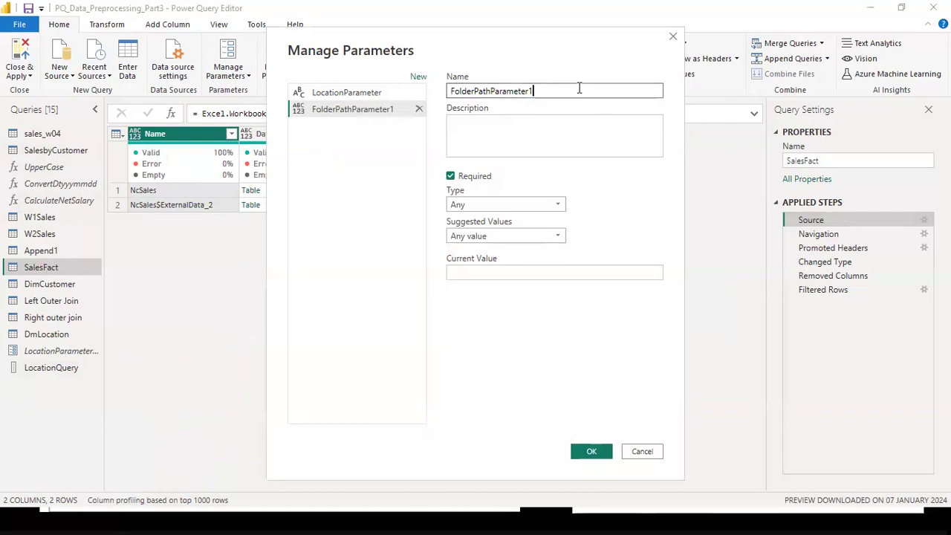
key(BackSpace)
Step: Give FolderPathParameter the Text type and the current value D:/dat1/SalesFact.xlsx, keeping any value allowed, and create it
click(541, 205)
click(541, 209)
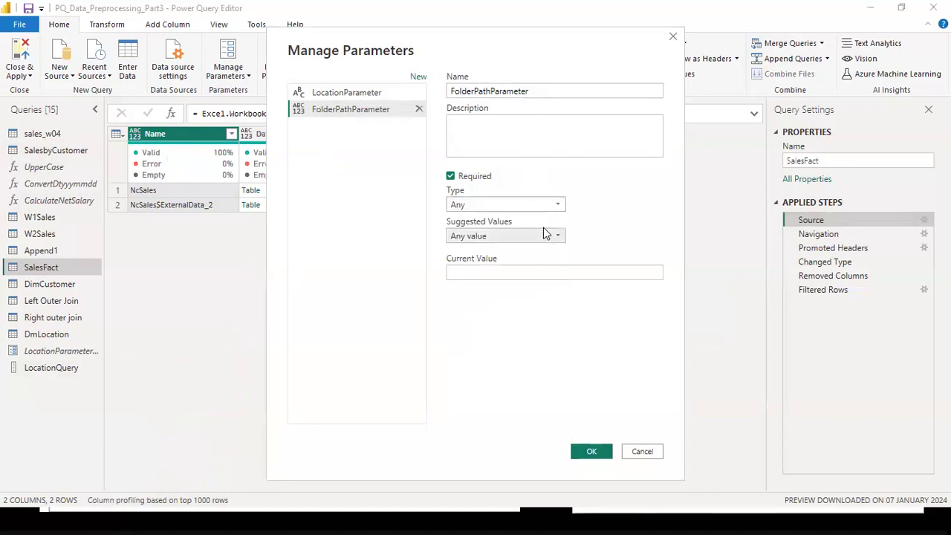
click(551, 210)
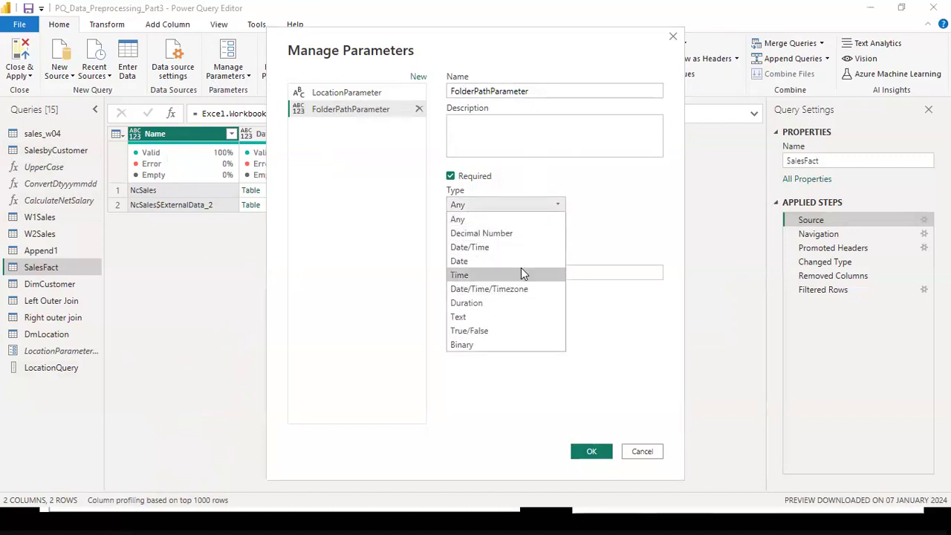
click(519, 318)
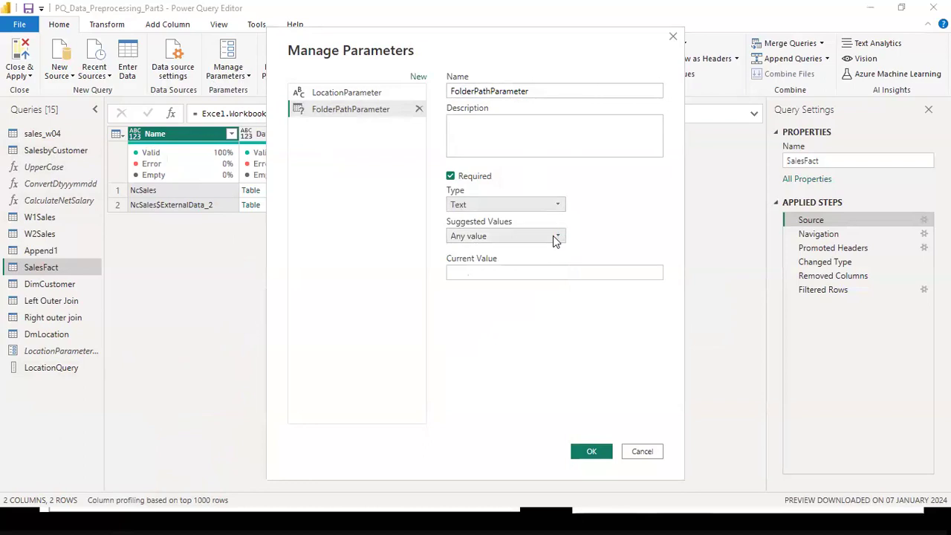
click(553, 235)
click(516, 253)
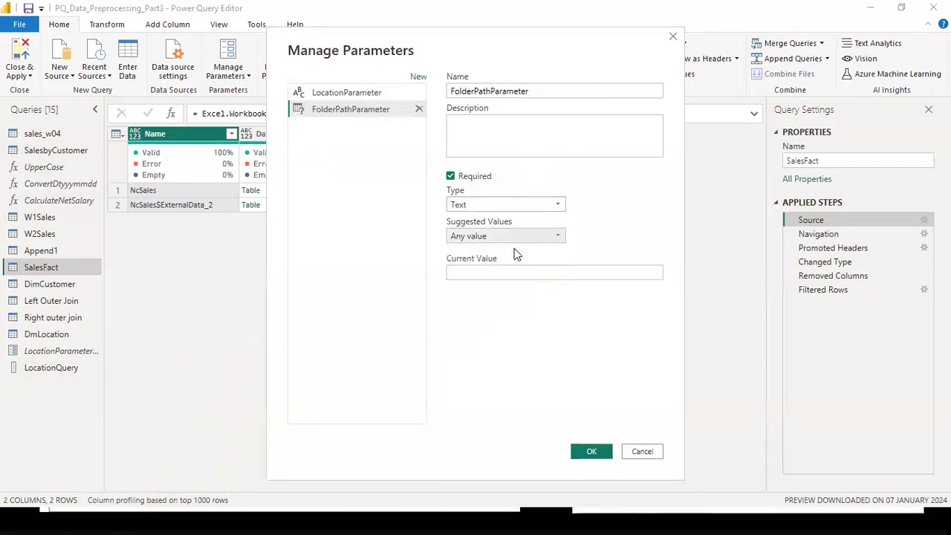
click(512, 270)
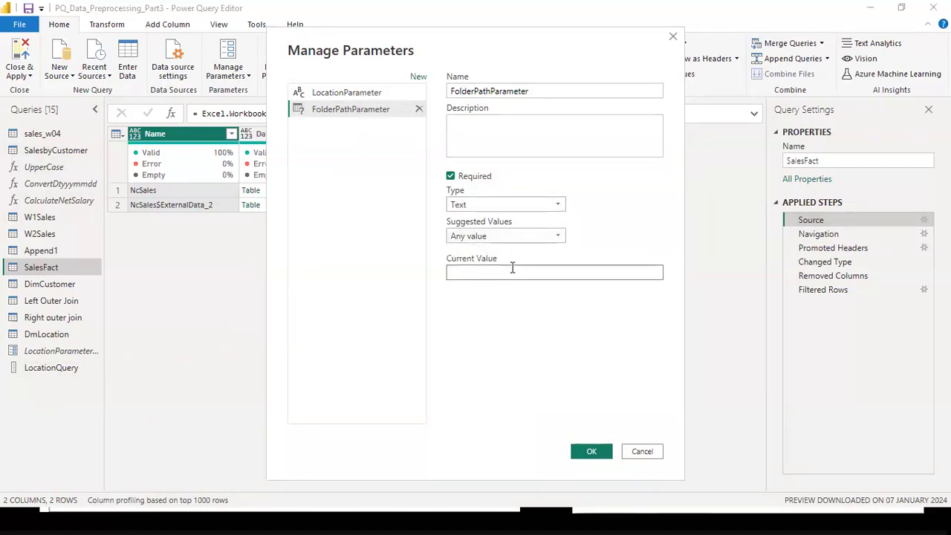
text(D:/dat1/SalesFact.xlsx)
key(ctrl+a)
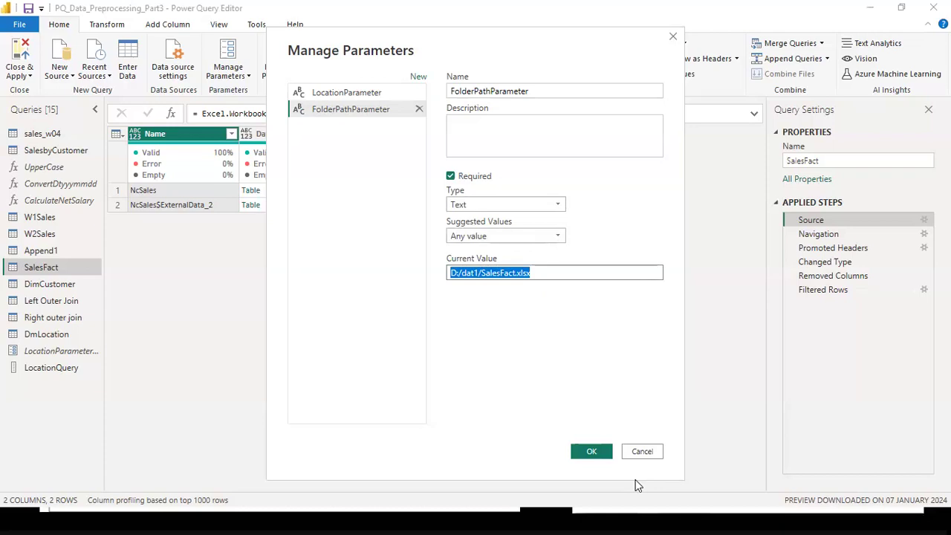
click(589, 453)
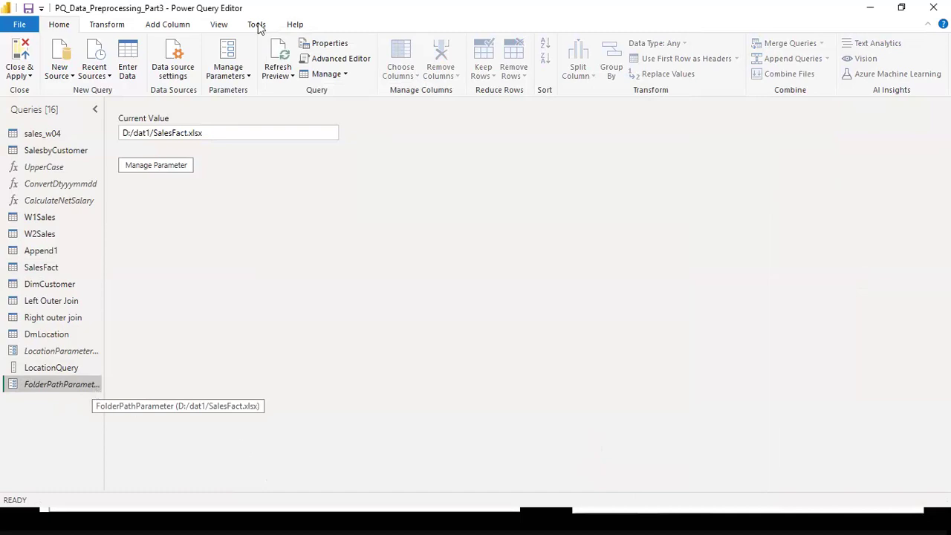
Step: Use FolderPathParameter as the file path of SalesFact's Source step, and close the query editor with the changes applied
click(49, 268)
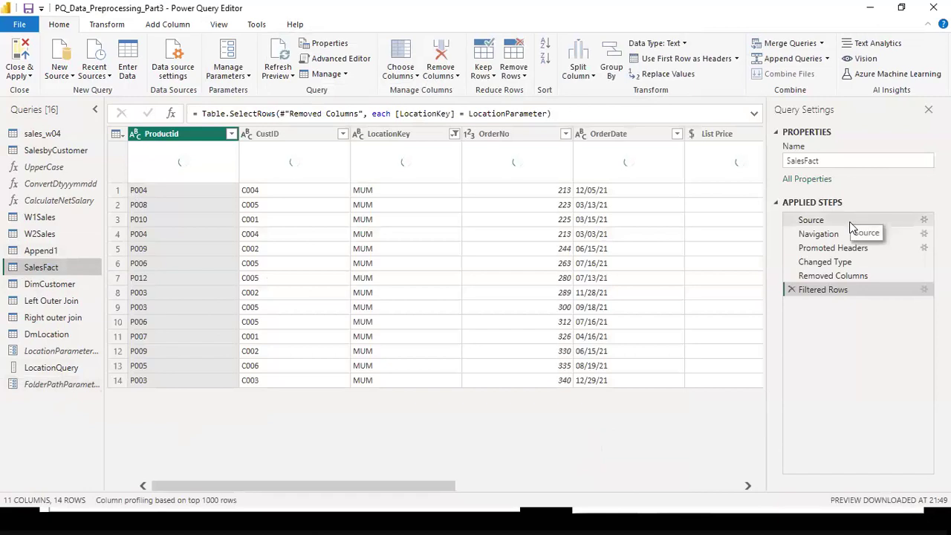
click(849, 221)
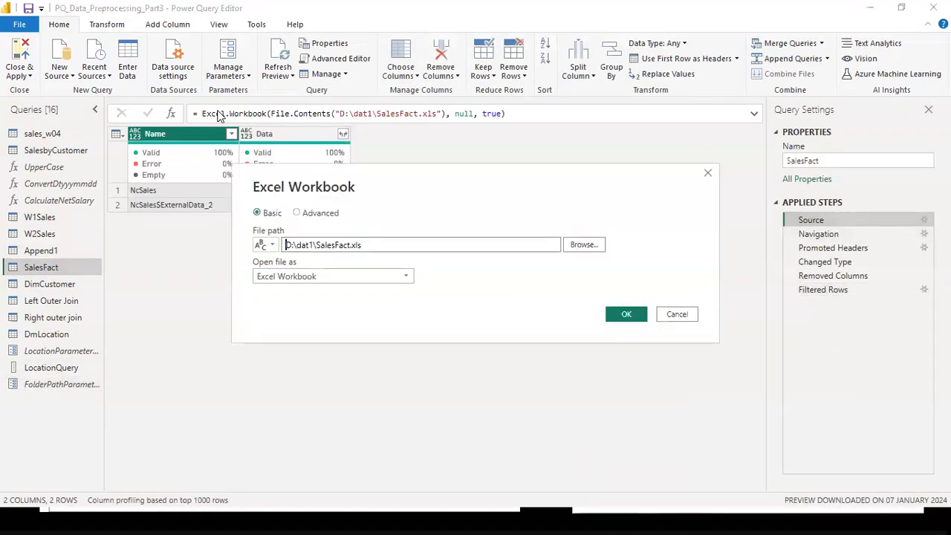
click(271, 245)
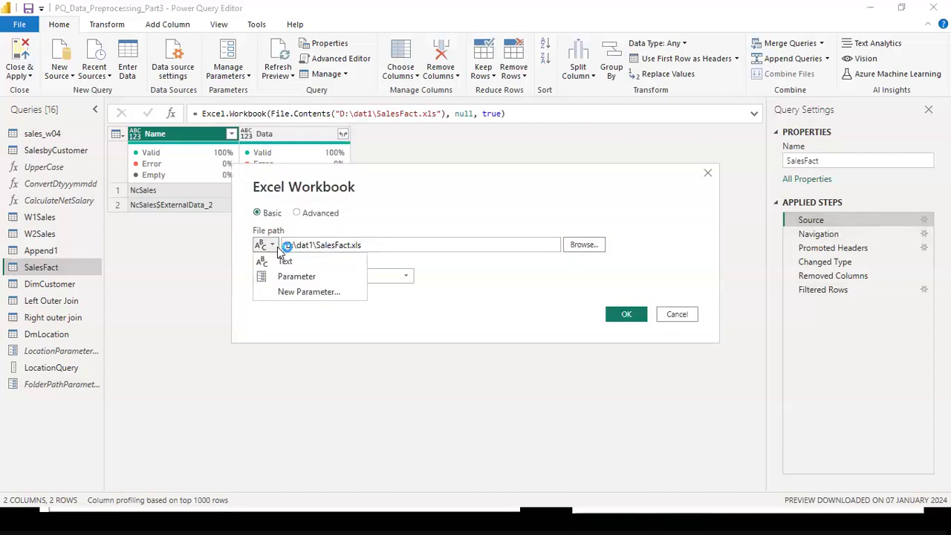
click(394, 246)
drag(388, 247, 257, 245)
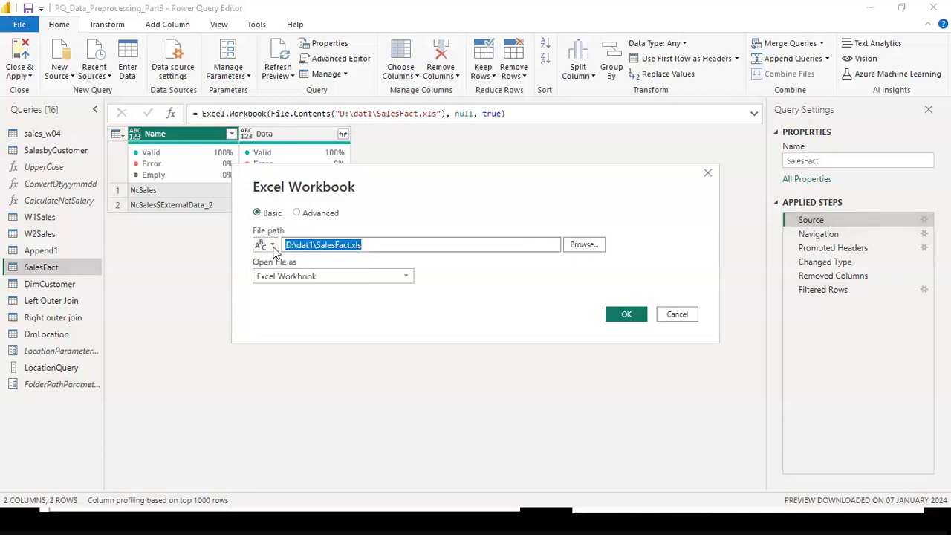
click(269, 245)
click(281, 277)
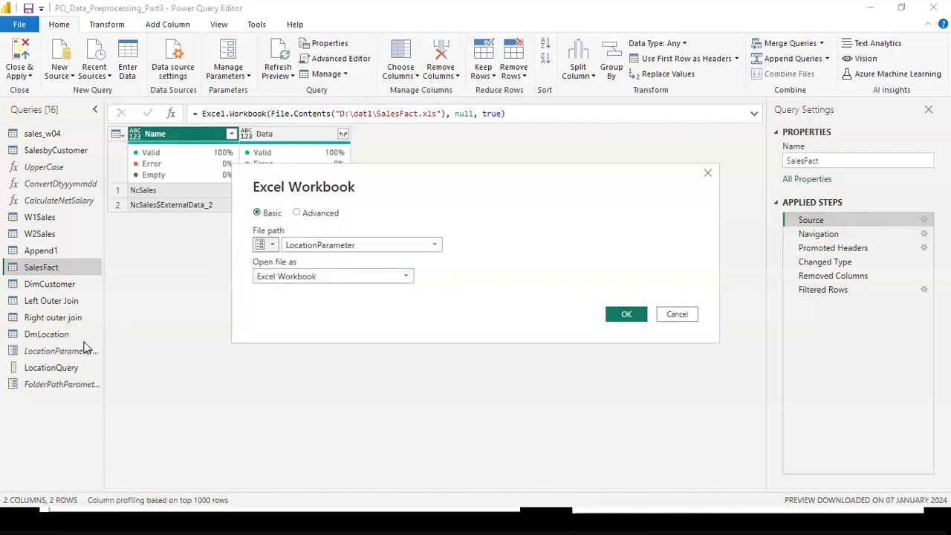
click(435, 245)
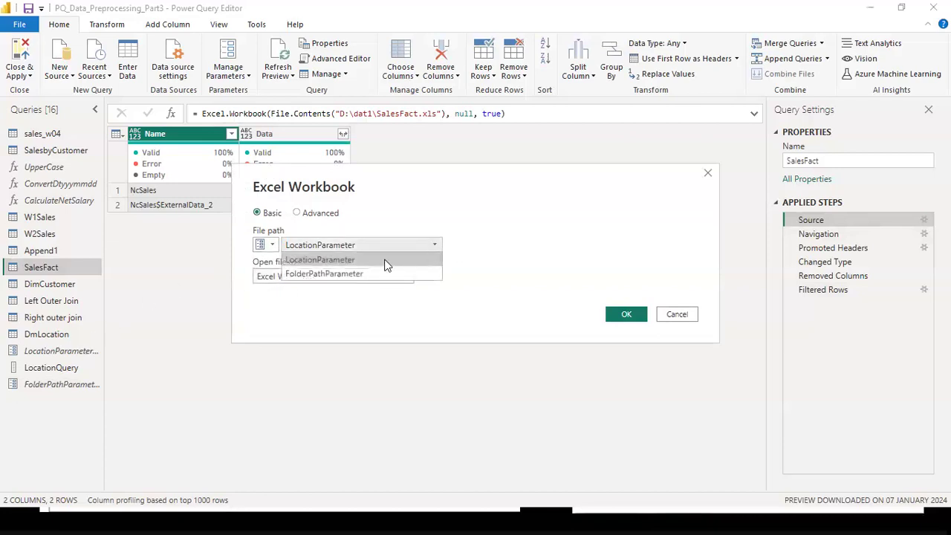
click(364, 273)
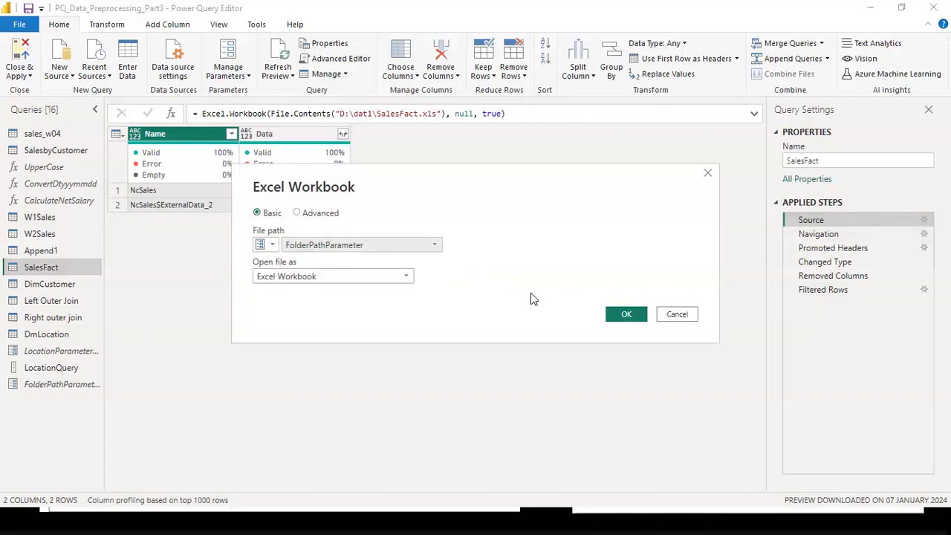
click(621, 318)
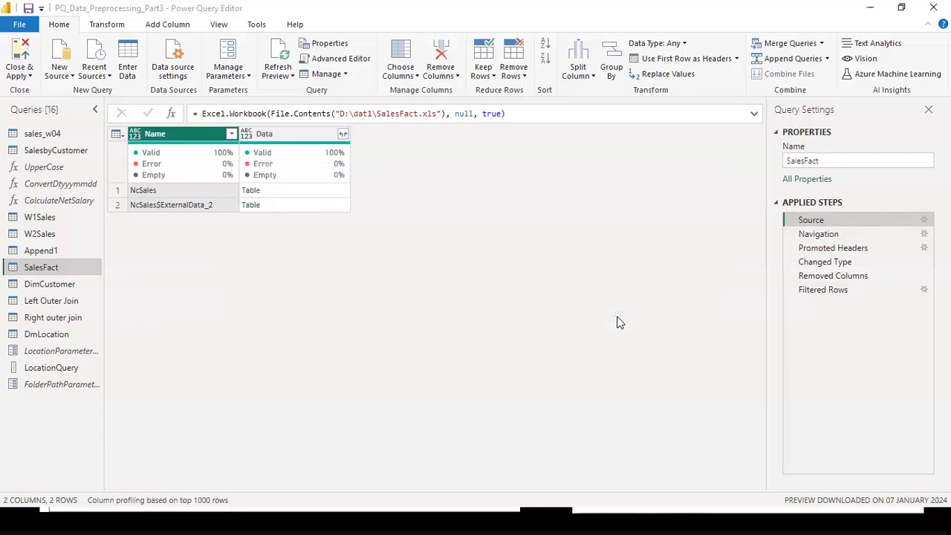
click(30, 75)
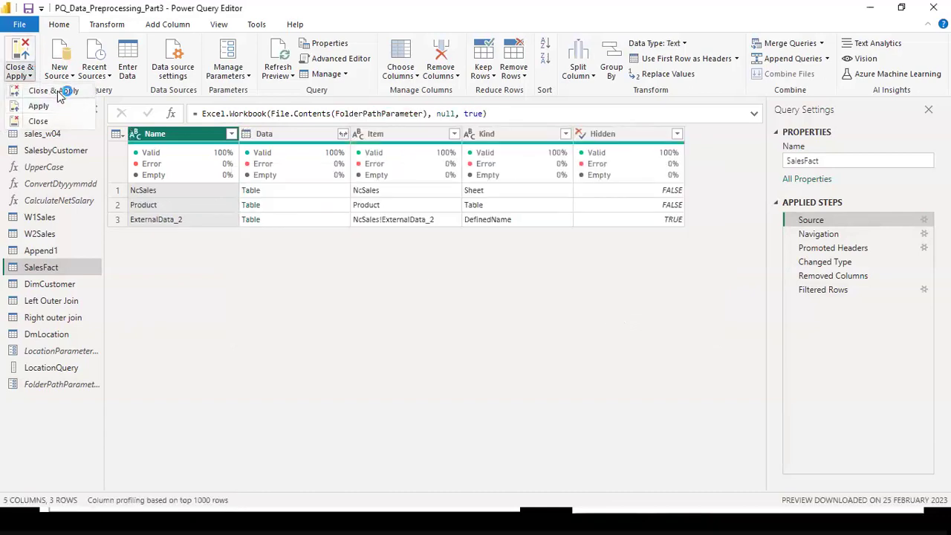
click(58, 92)
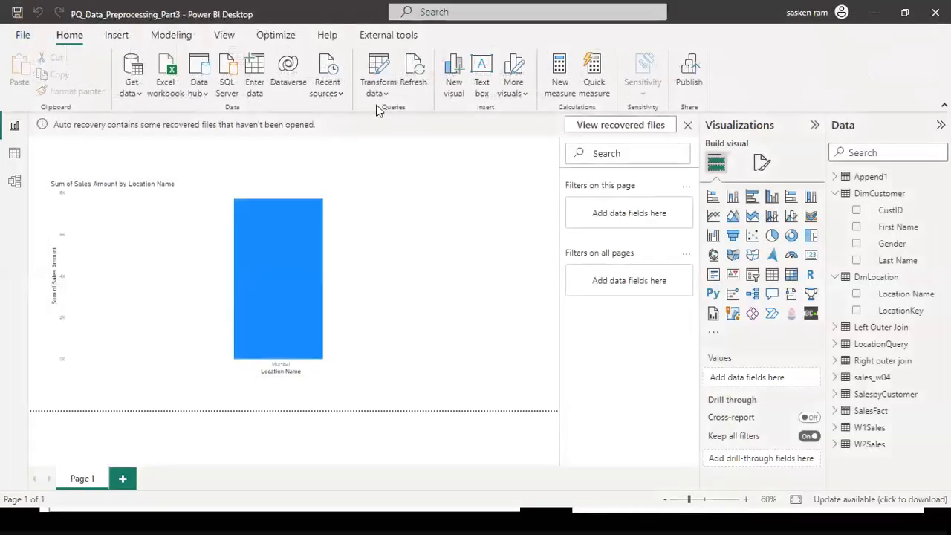
Step: Open the query parameters for editing and set LocationParameter to CHN
click(386, 93)
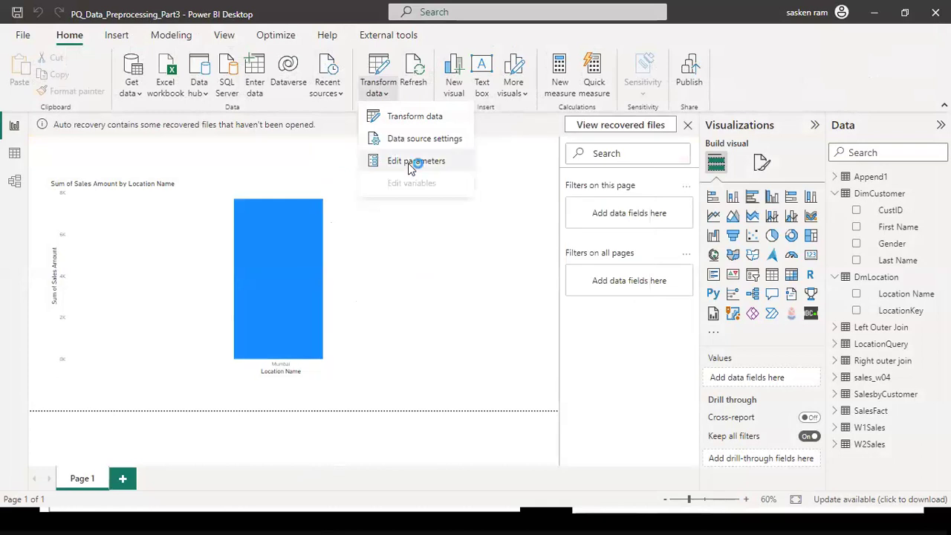
click(411, 169)
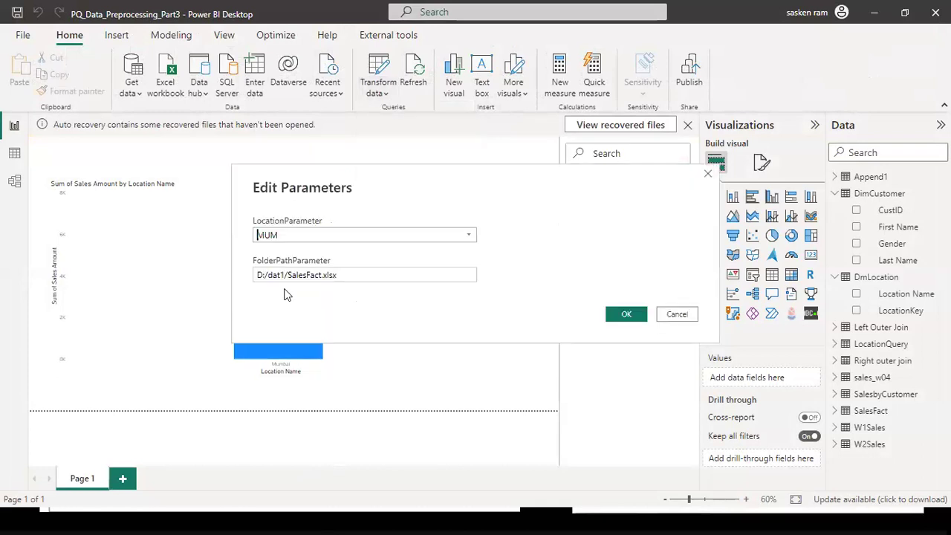
click(474, 237)
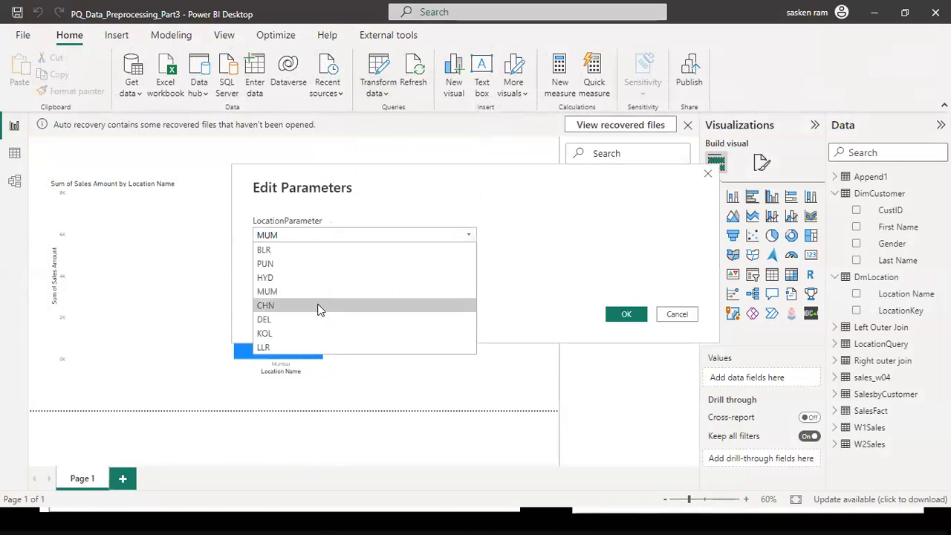
click(318, 308)
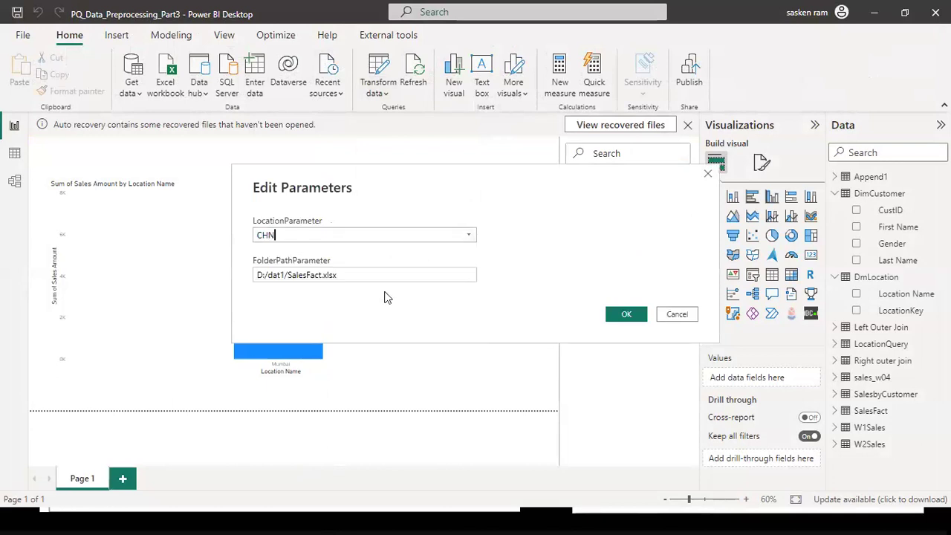
Step: Change the drive letter in FolderPathParameter so its path reads E:/dat1/SalesFact.xlsx
click(465, 277)
drag(261, 275, 226, 267)
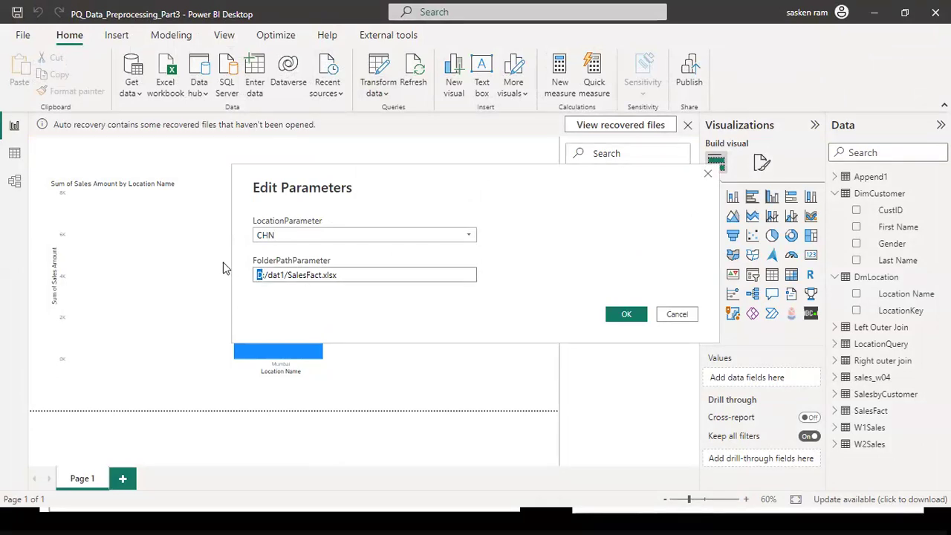
text(E)
key(alt+Tab)
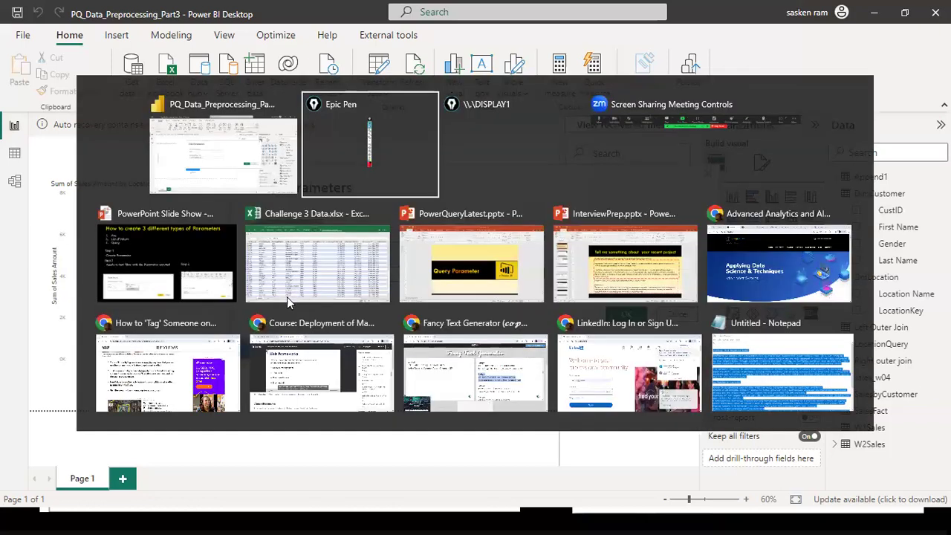
key(Escape)
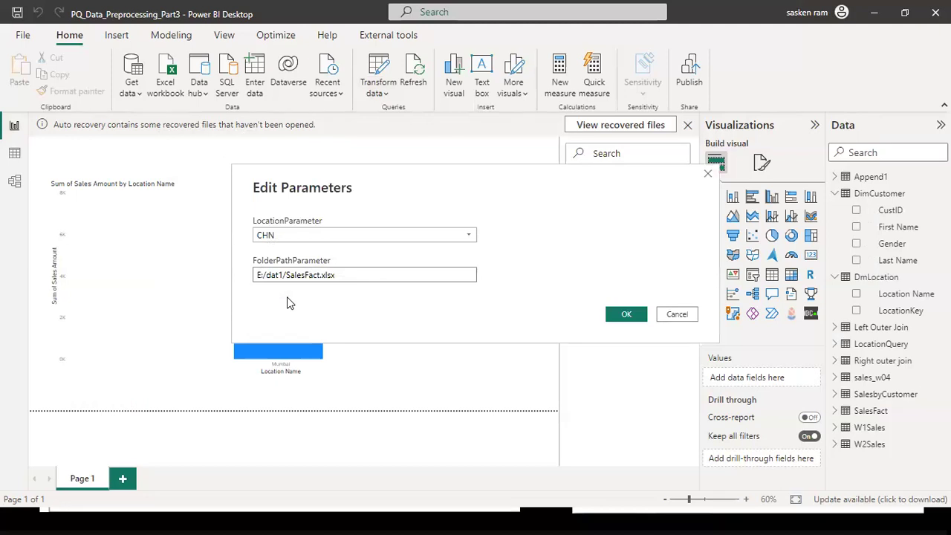
Step: Switch to File Explorer, leaving the parameter dialog open
key(super)
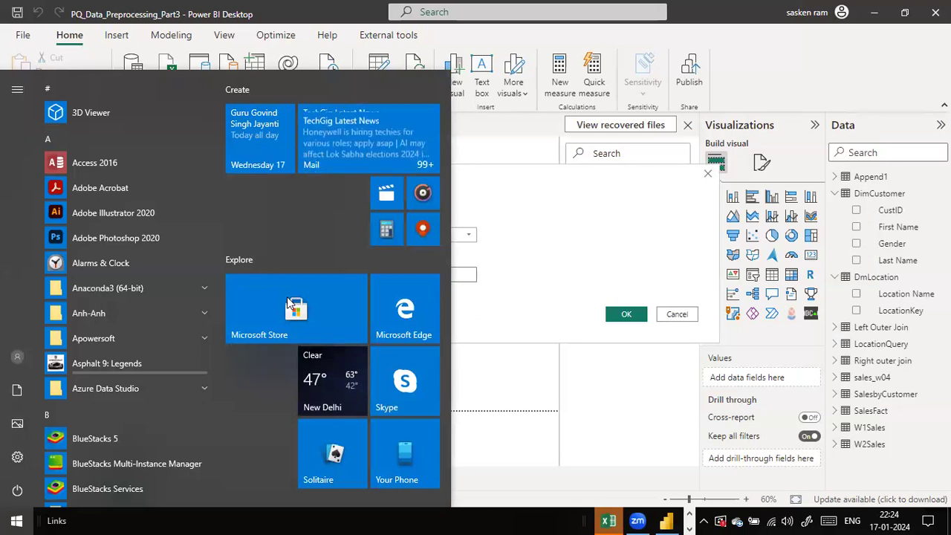
click(502, 318)
key(super)
text(file explorer)
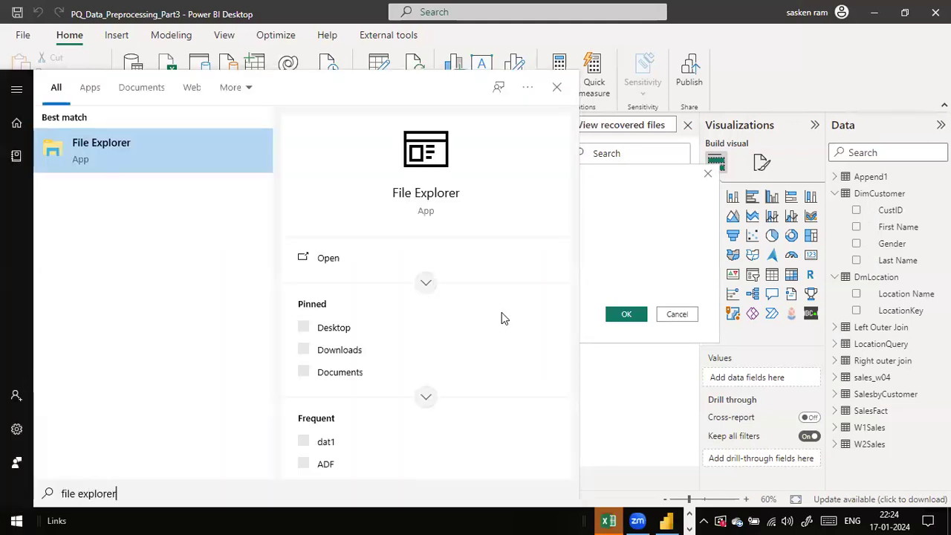
key(Return)
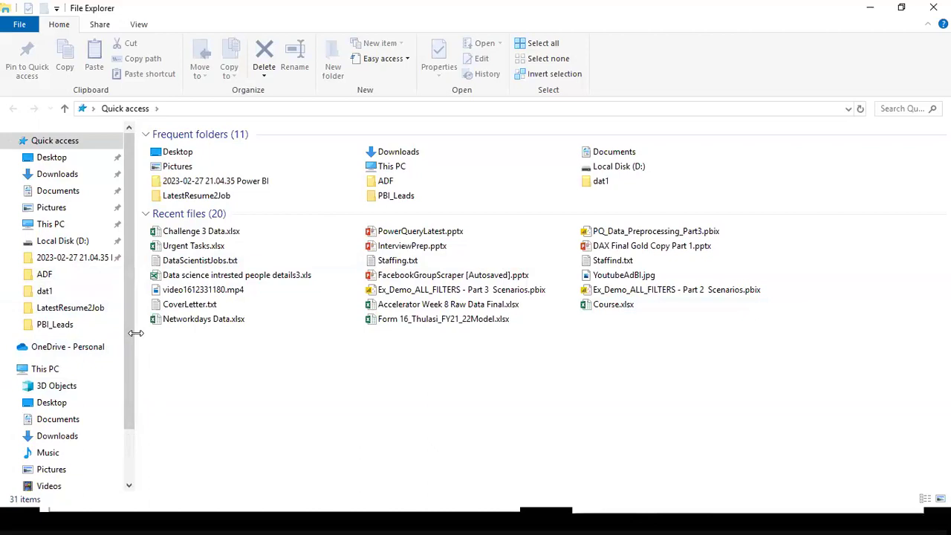
Step: Go to Local Disk (D:) and look at the files in its QA folder
scroll(86, 412, down, 2)
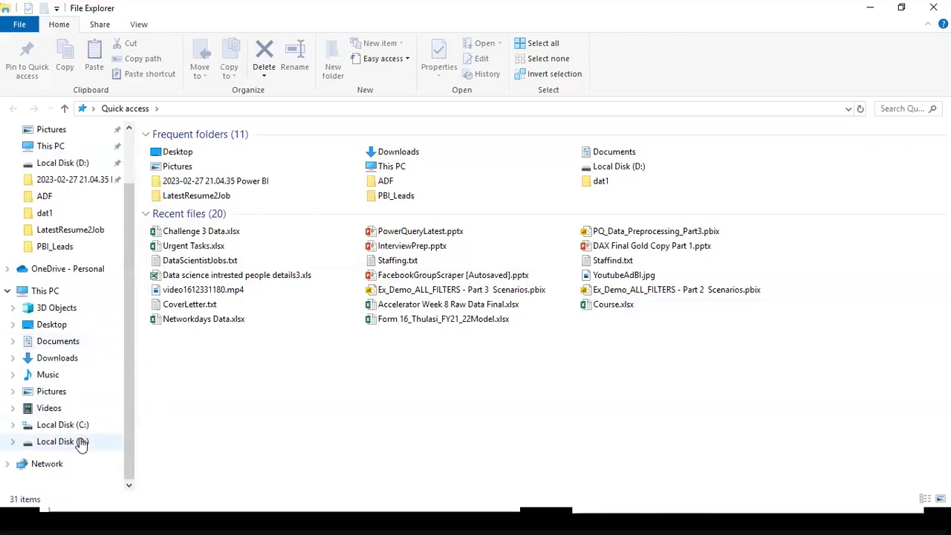
click(71, 441)
click(176, 341)
key(q)
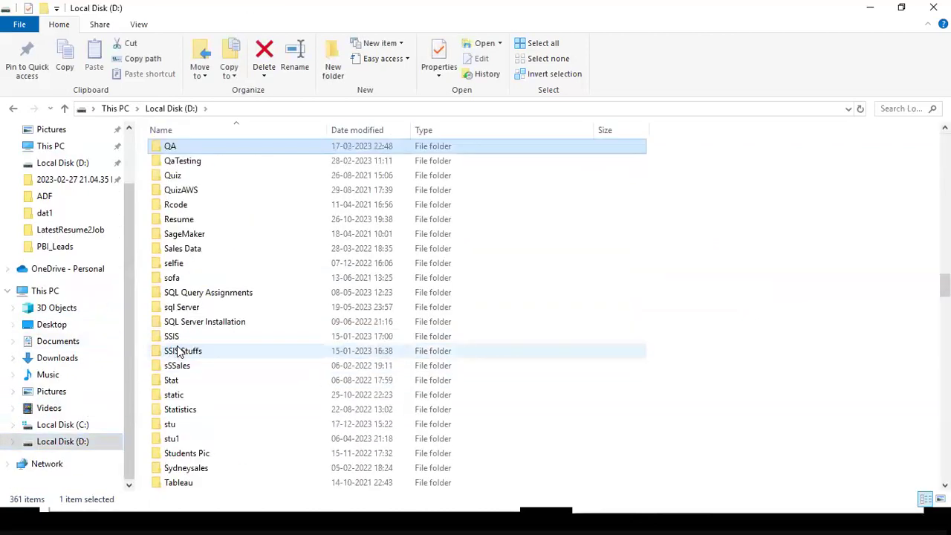
double_click(193, 149)
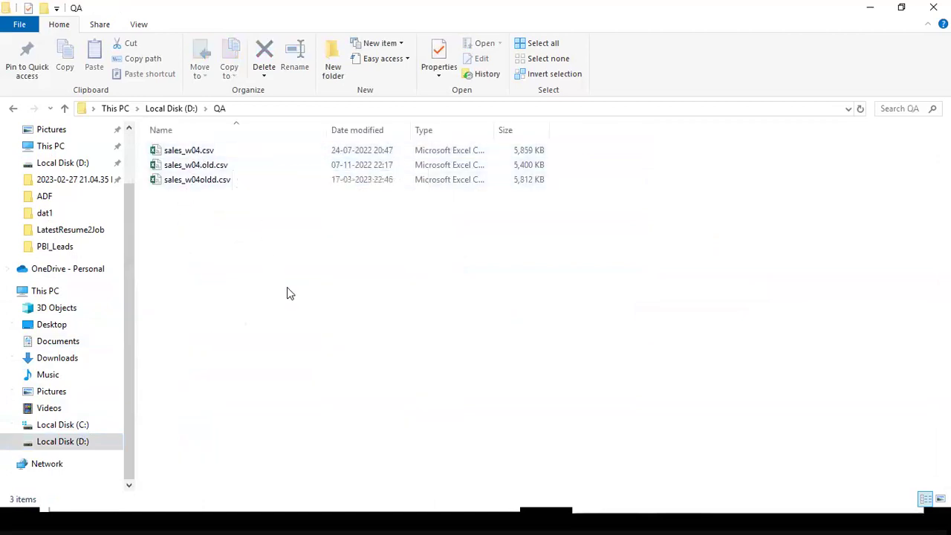
Step: Return to Local Disk (D:) and open its dat1 folder
click(172, 110)
click(195, 313)
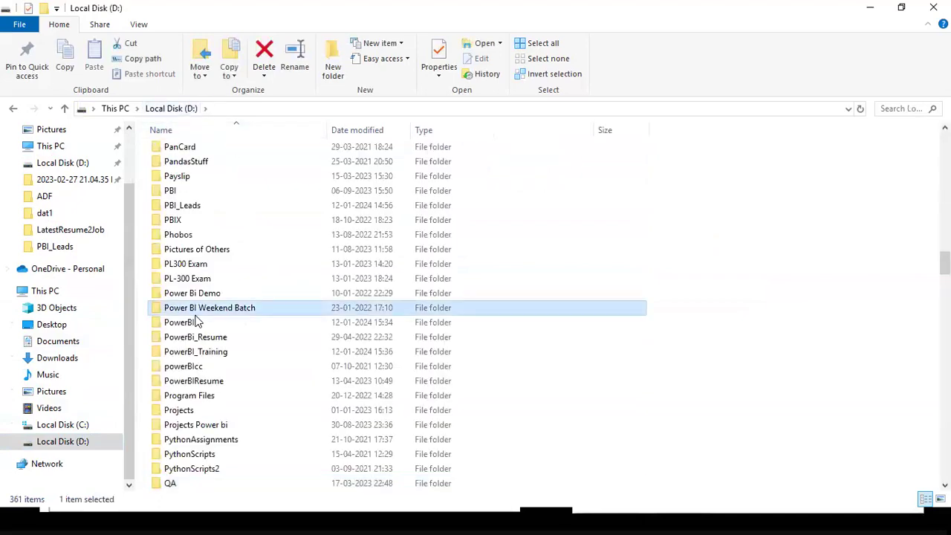
key(d)
key(d)
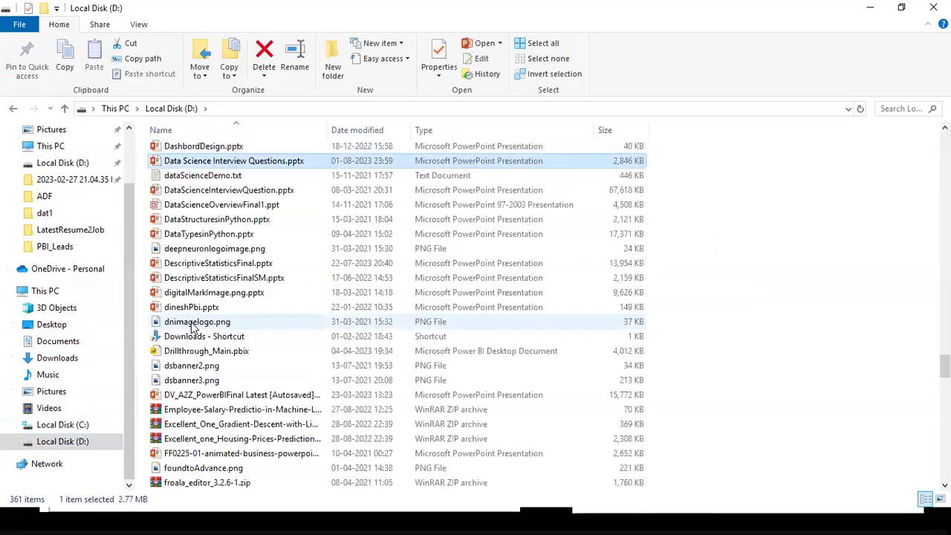
scroll(195, 321, up, 6)
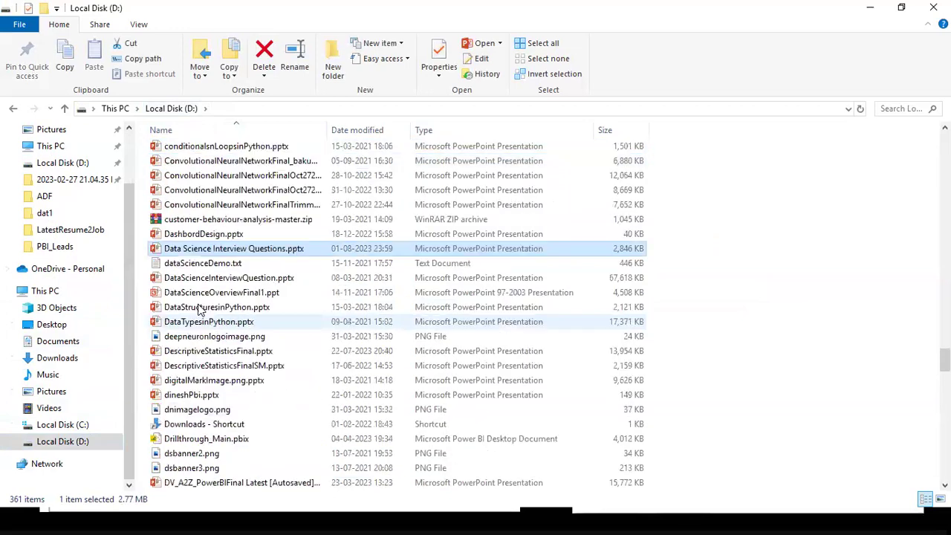
click(240, 194)
text(dat1)
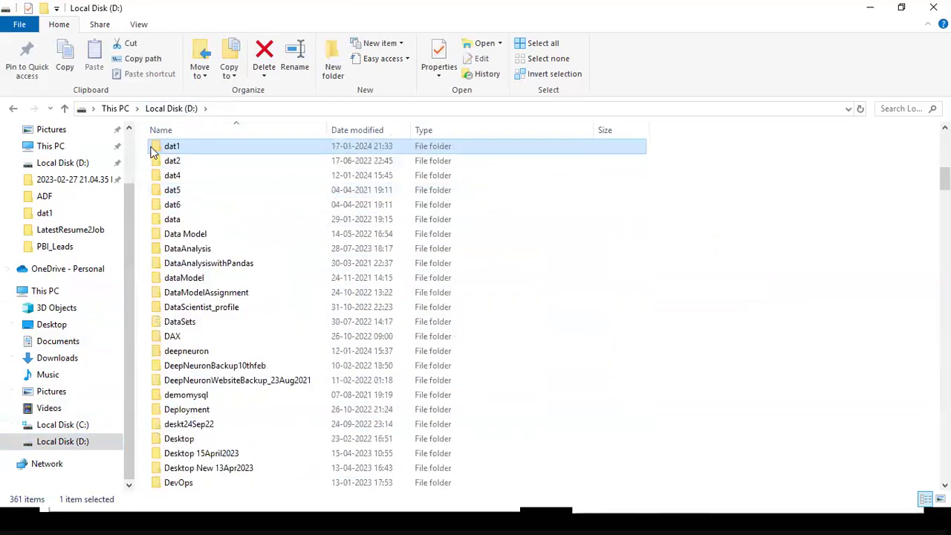
double_click(159, 148)
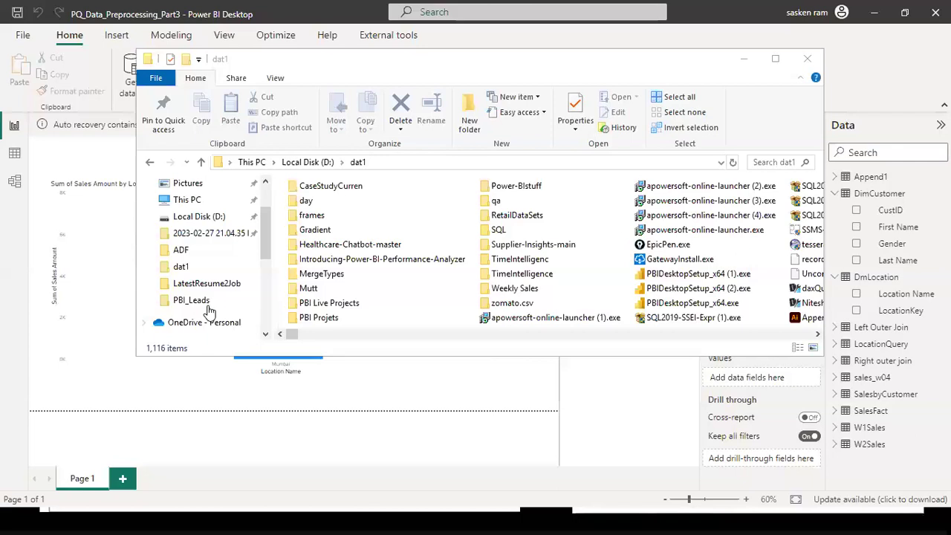
Step: Find SalesFact.xls in the dat1 folder and copy the file
click(321, 205)
text(sa)
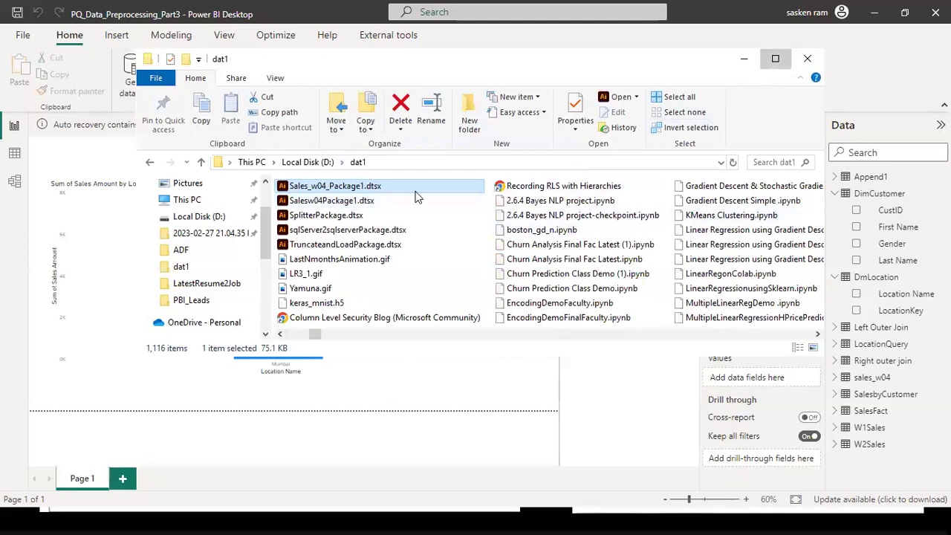
key(super+Up)
click(240, 223)
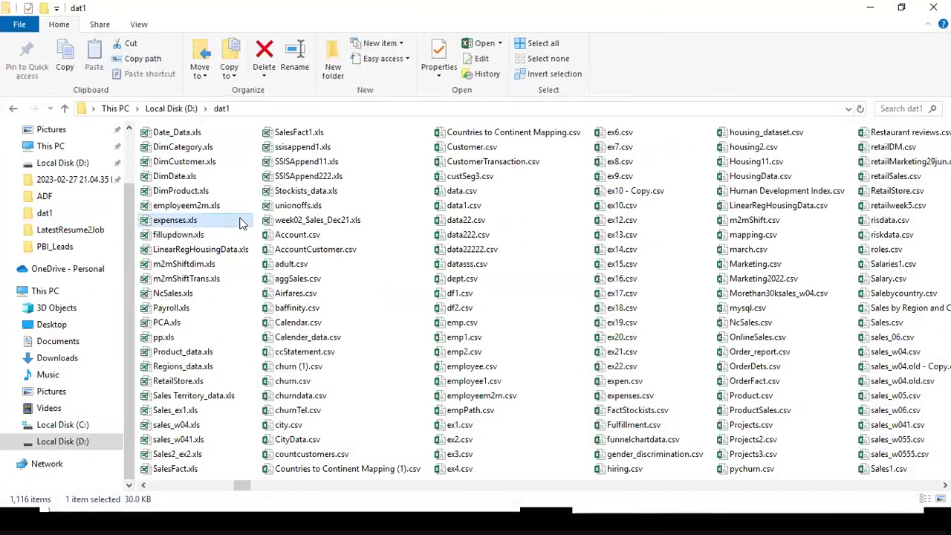
key(s)
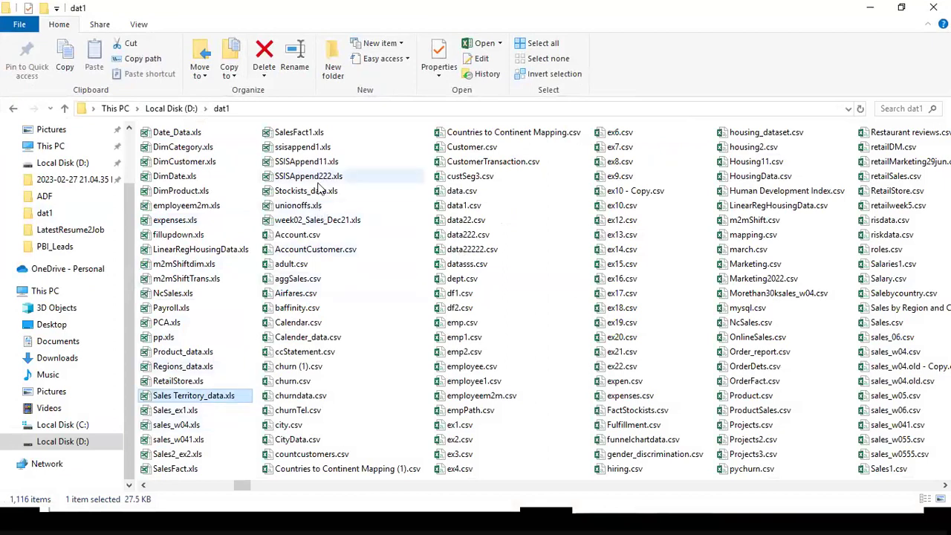
click(181, 469)
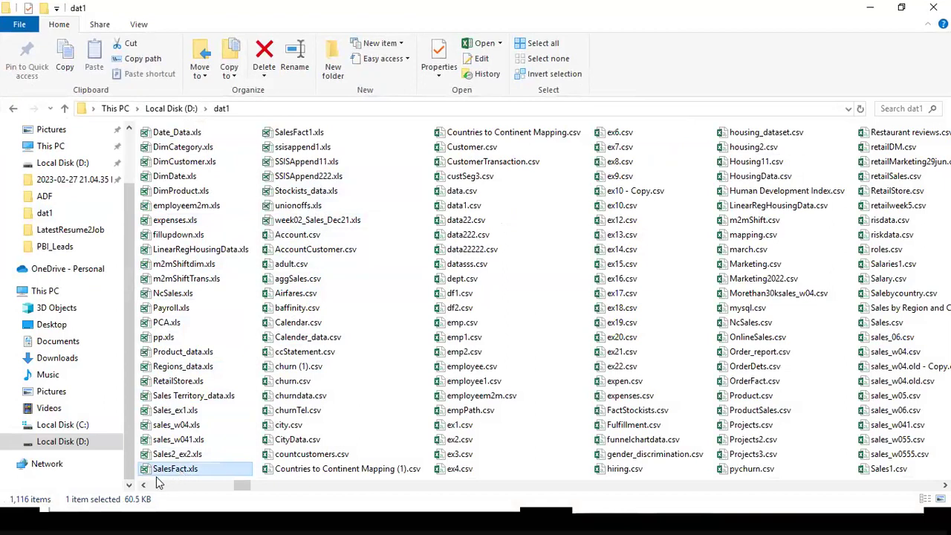
double_click(149, 471)
right_click(149, 469)
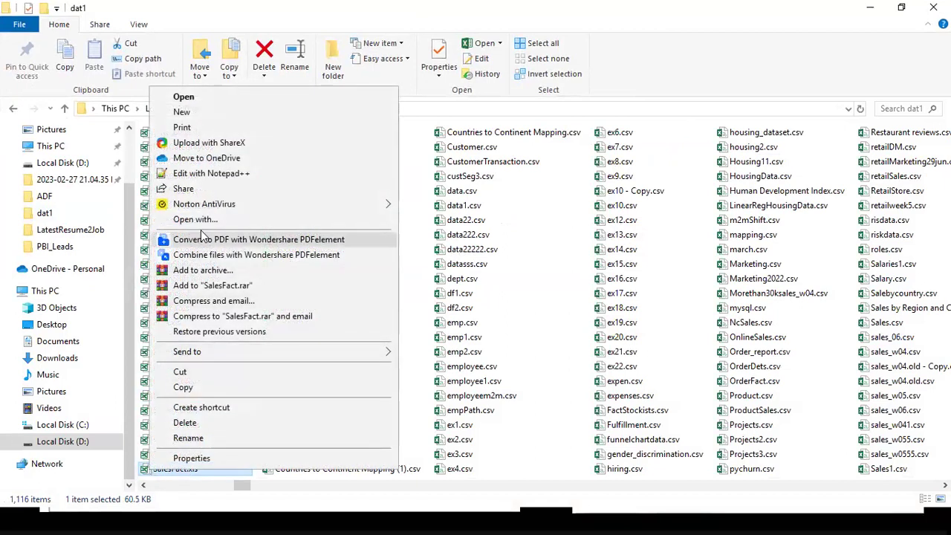
click(219, 387)
Step: Paste the copied SalesFact.xls into the QA folder on Local Disk (D:)
click(64, 441)
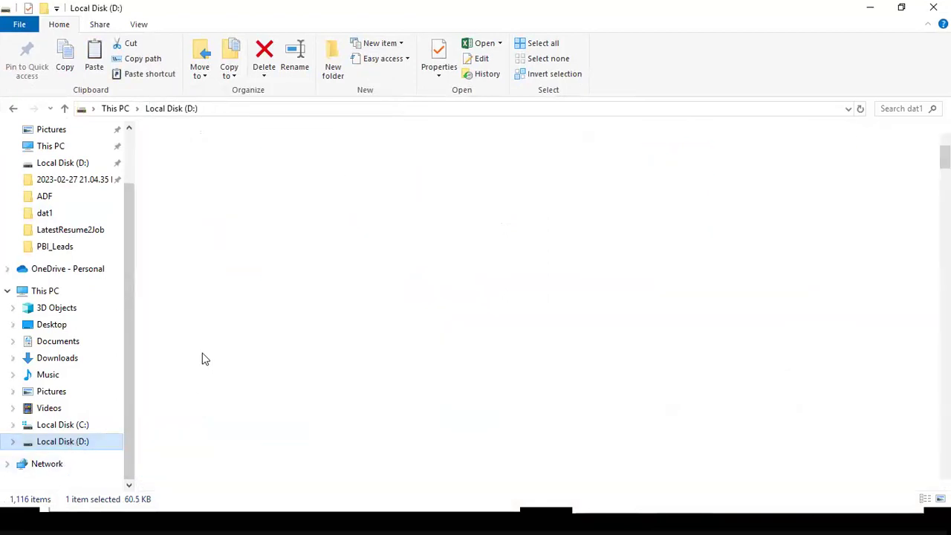
click(204, 355)
key(q)
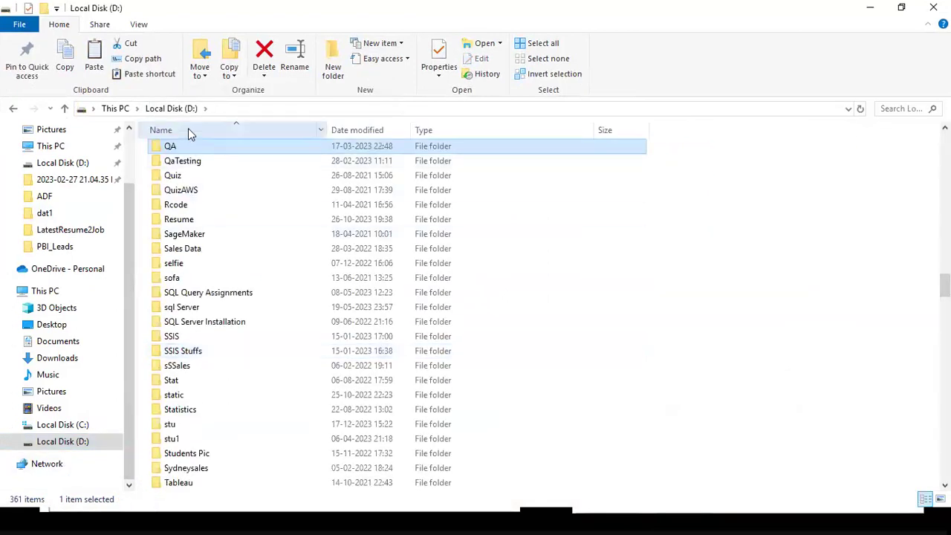
double_click(187, 146)
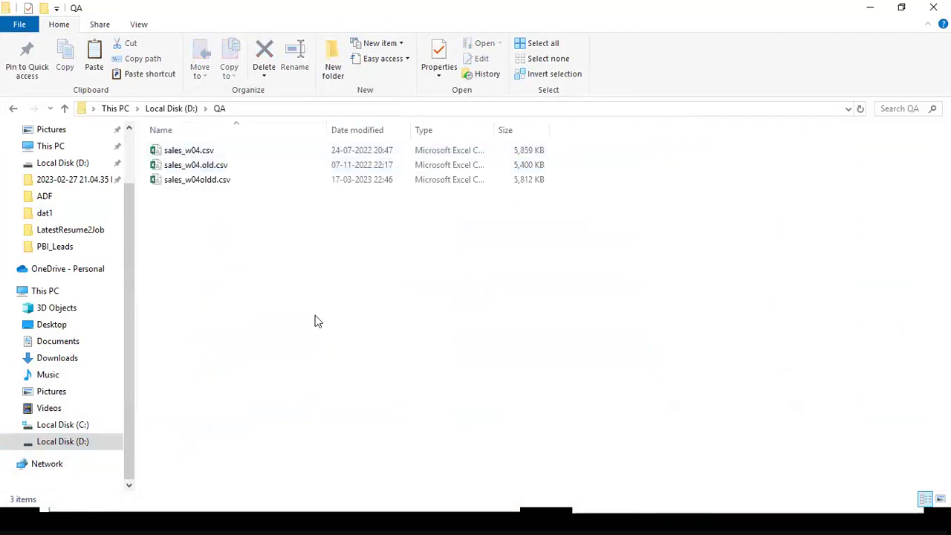
key(ctrl+v)
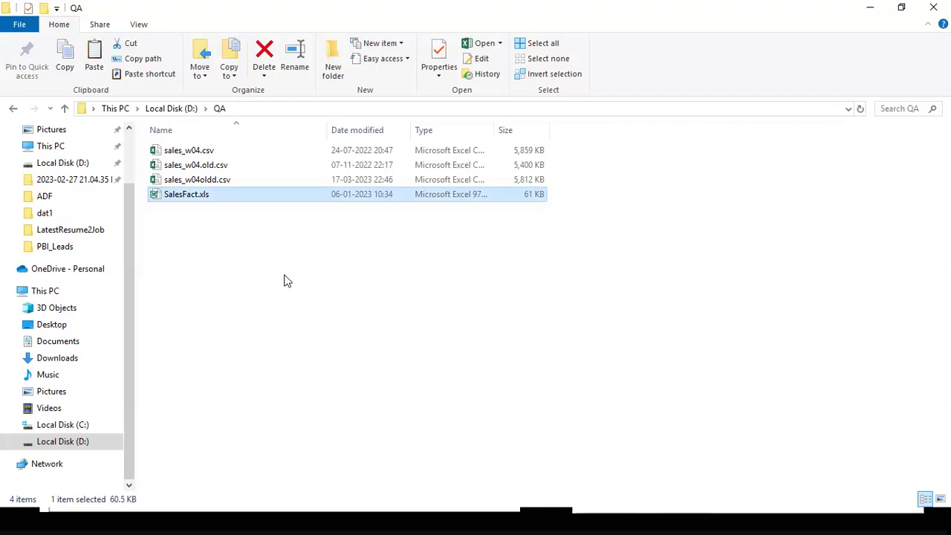
Step: Copy the QA folder's path, D:\QA, from File Explorer's address
key(alt+Tab)
key(alt+Tab)
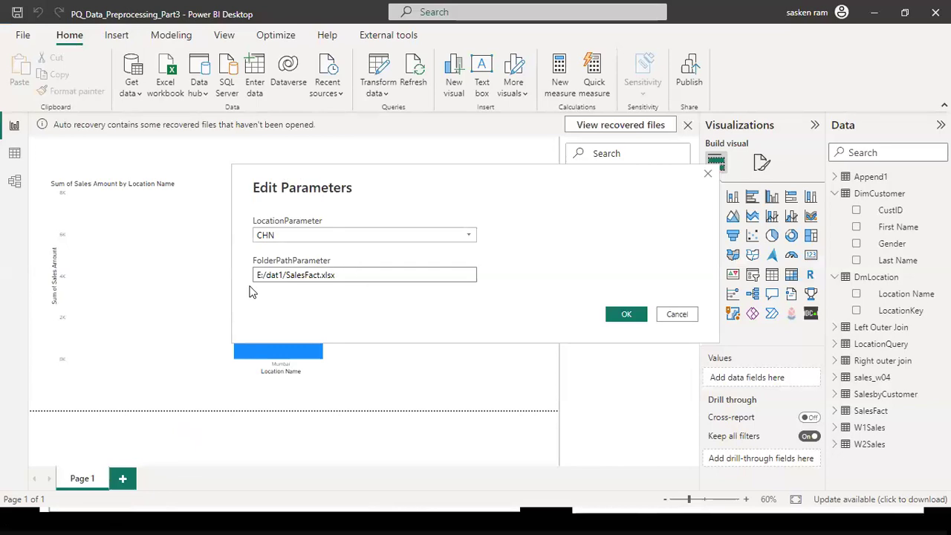
key(alt+Tab)
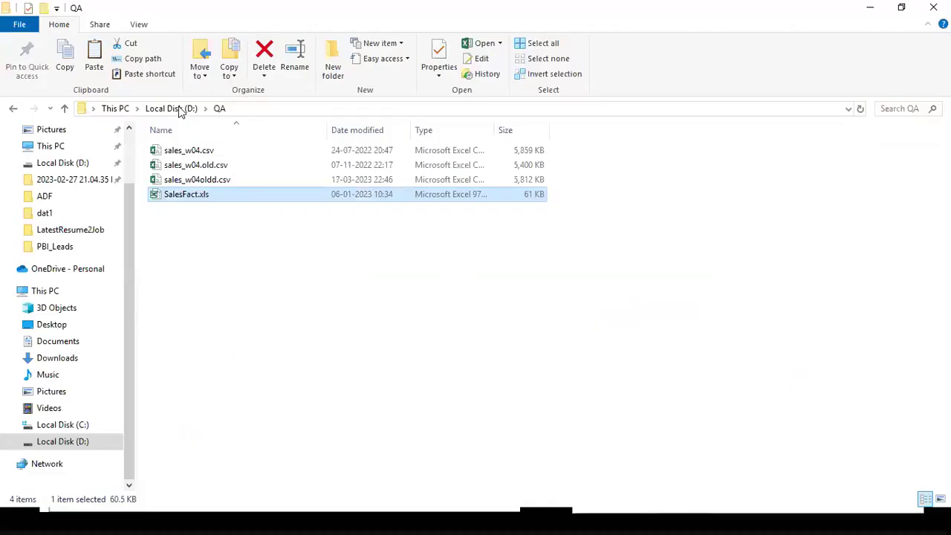
click(242, 109)
key(ctrl+c)
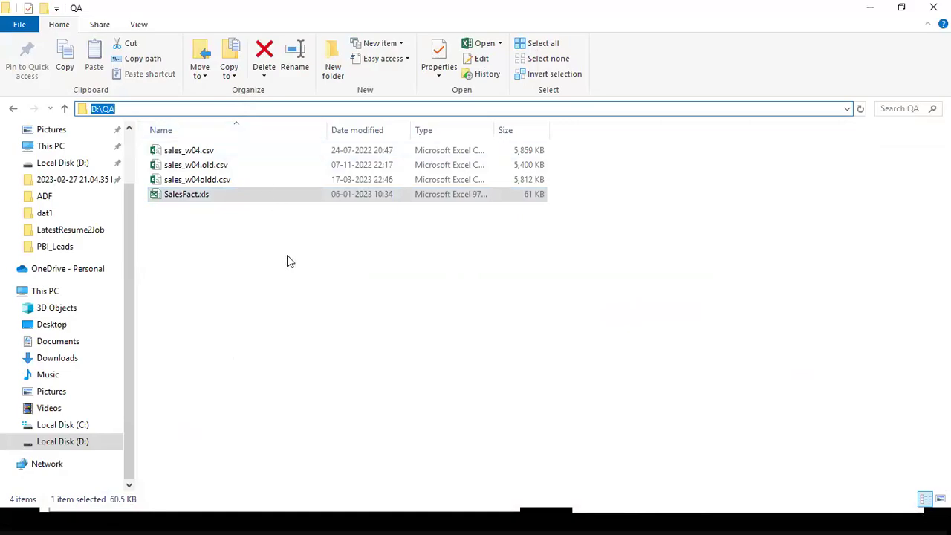
Step: Switch back to Power BI Desktop, set FolderPathParameter to D:\QA\SalesFact.xlsx and confirm the edited parameters
key(alt+Tab)
drag(283, 274, 196, 287)
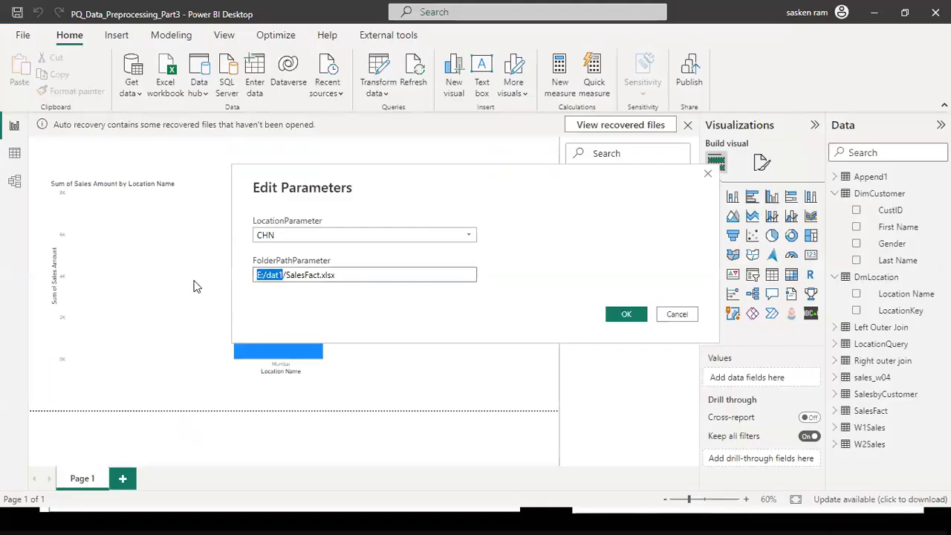
key(ctrl+v)
key(Delete)
text(\)
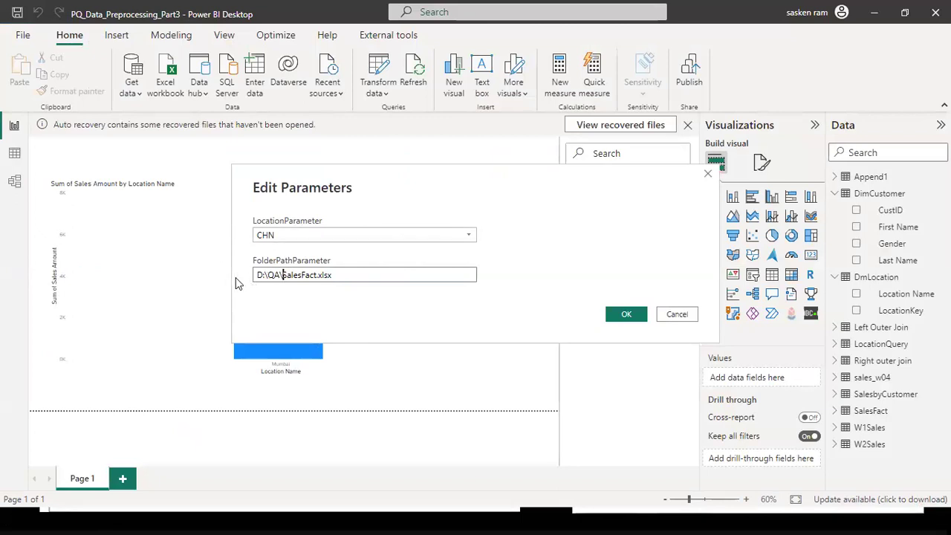
click(325, 275)
click(626, 314)
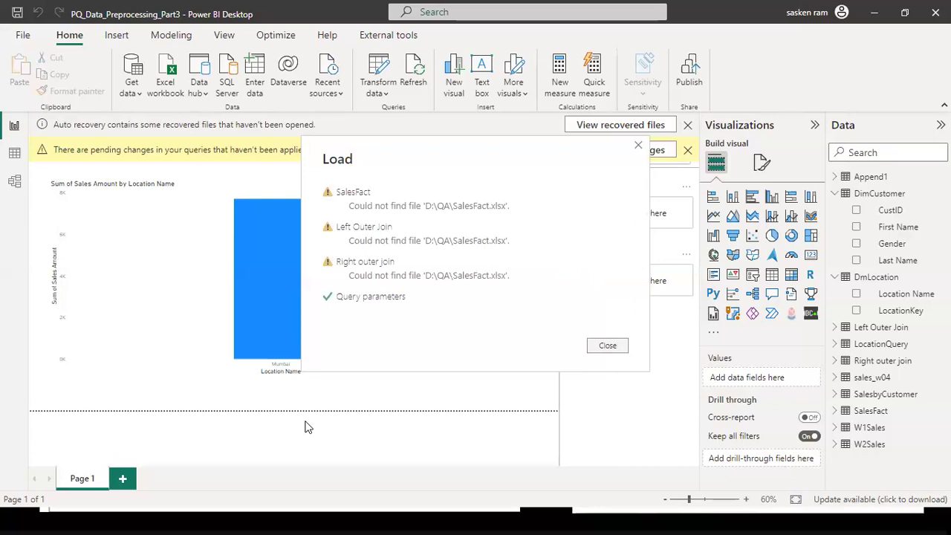
Step: Dismiss the load errors and discard the pending changes to the parameters and dependent queries
click(608, 345)
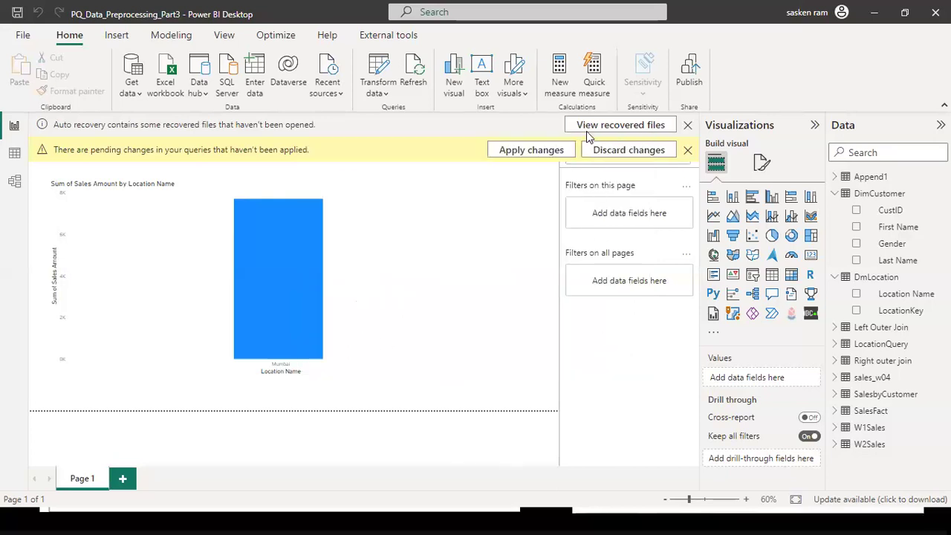
click(603, 147)
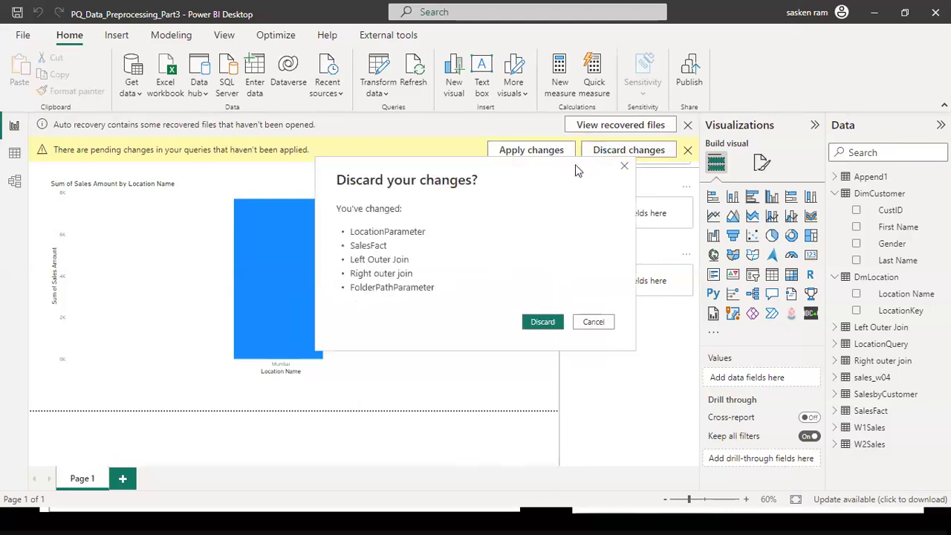
click(548, 322)
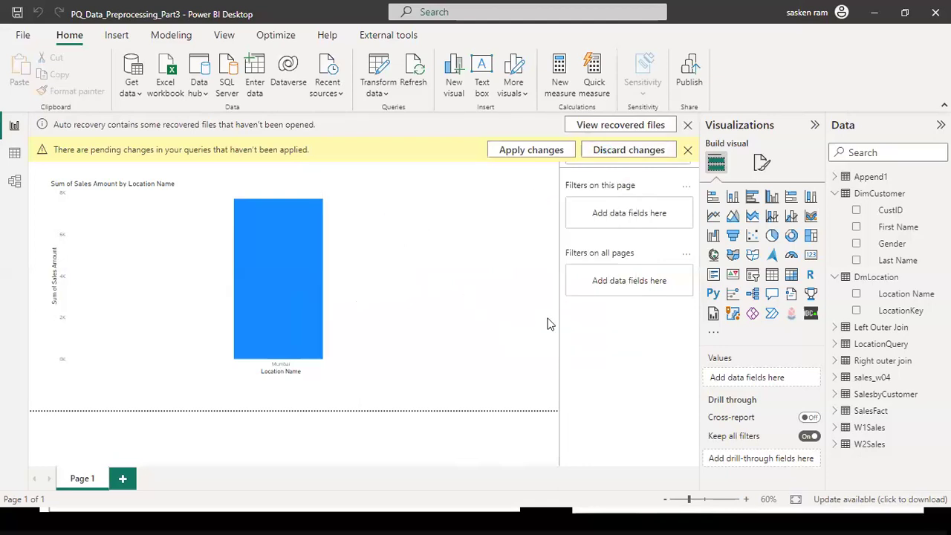
click(387, 92)
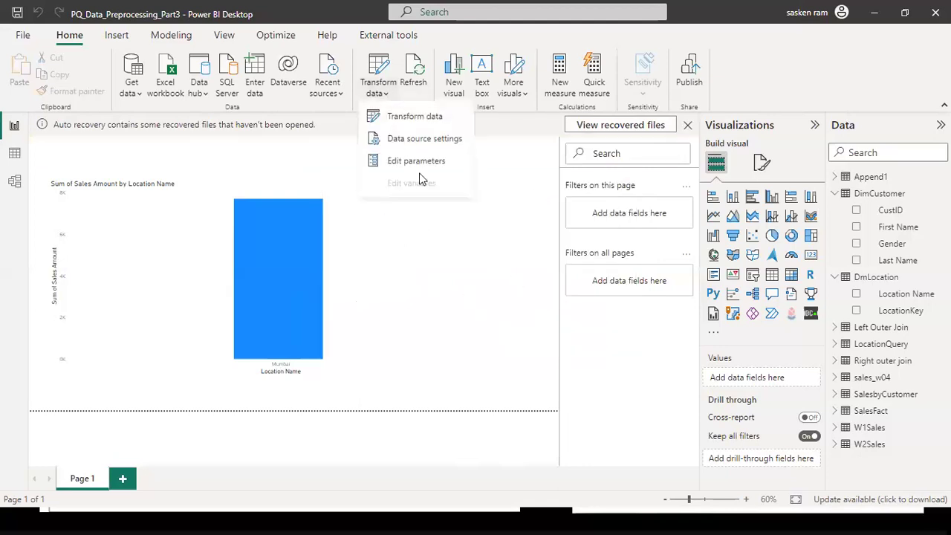
click(438, 162)
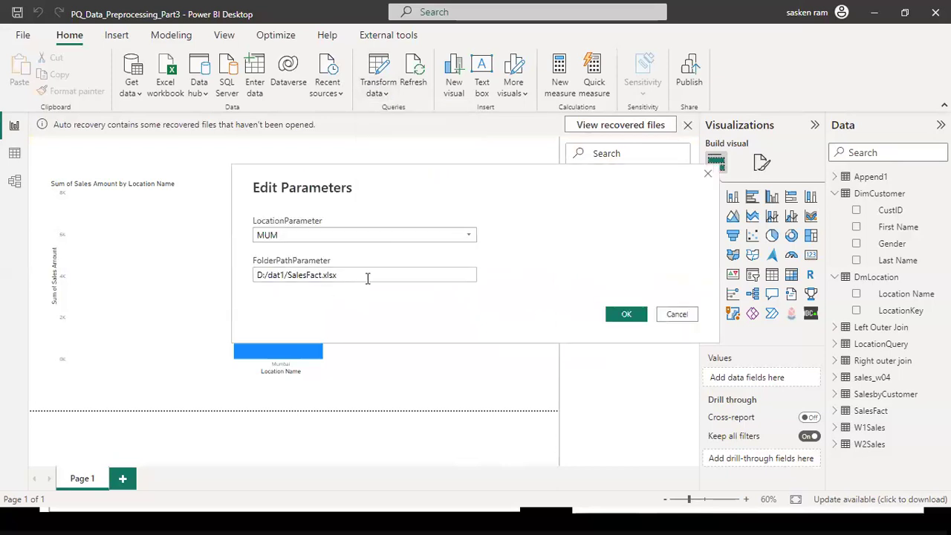
drag(367, 277, 215, 261)
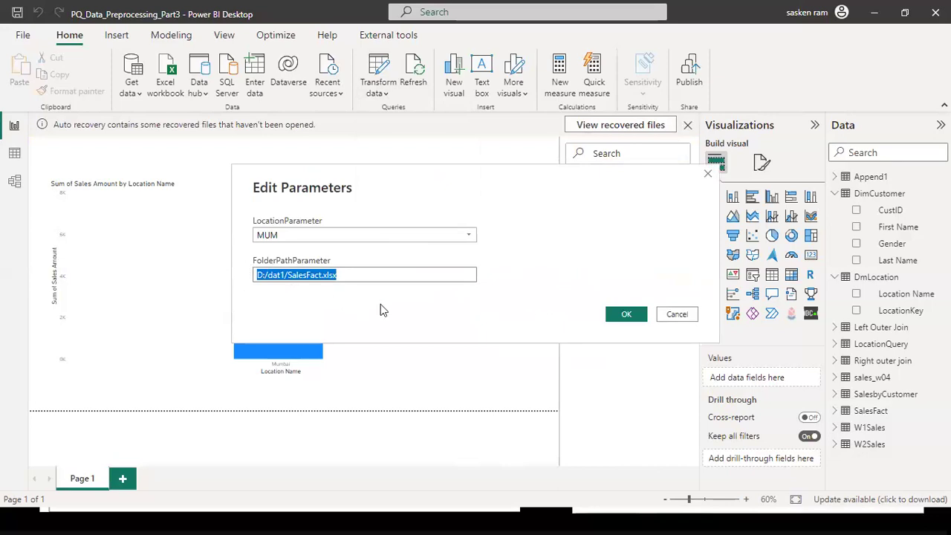
click(674, 313)
Step: Open the report's parameters for editing and choose CHN for LocationParameter
click(383, 92)
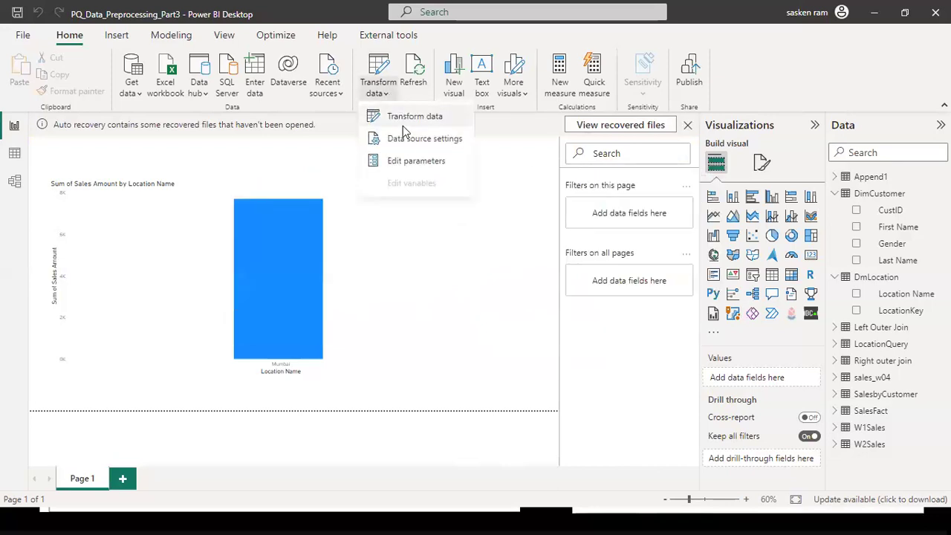
click(409, 160)
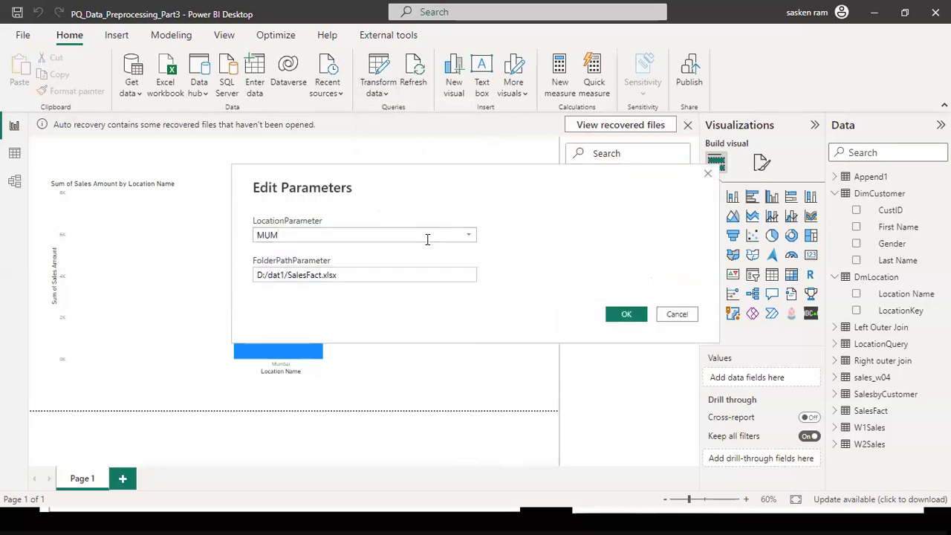
click(465, 236)
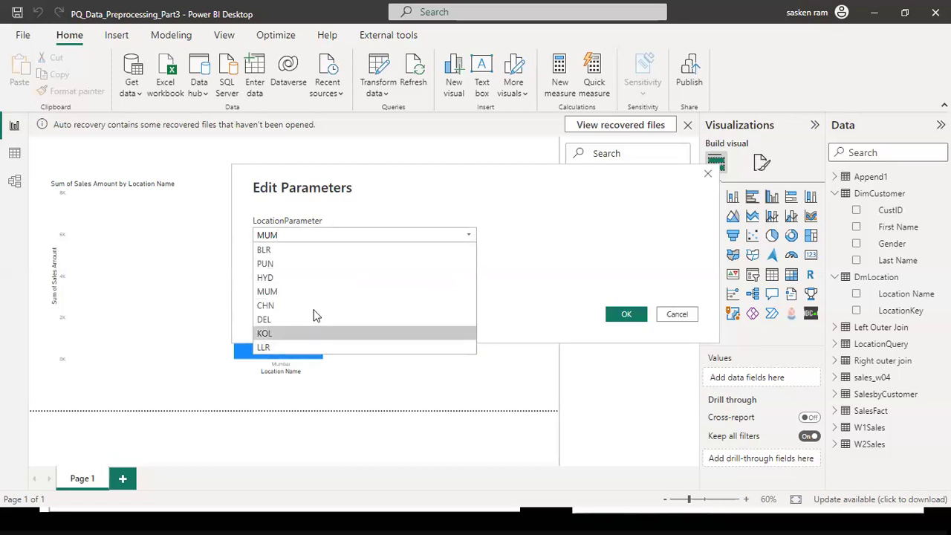
click(317, 305)
Step: Try to load SalesFact from the QA folder by setting FolderPathParameter to D:/QA/SalesFact.xlsx and confirming the parameters
click(361, 274)
triple_click(361, 274)
click(361, 274)
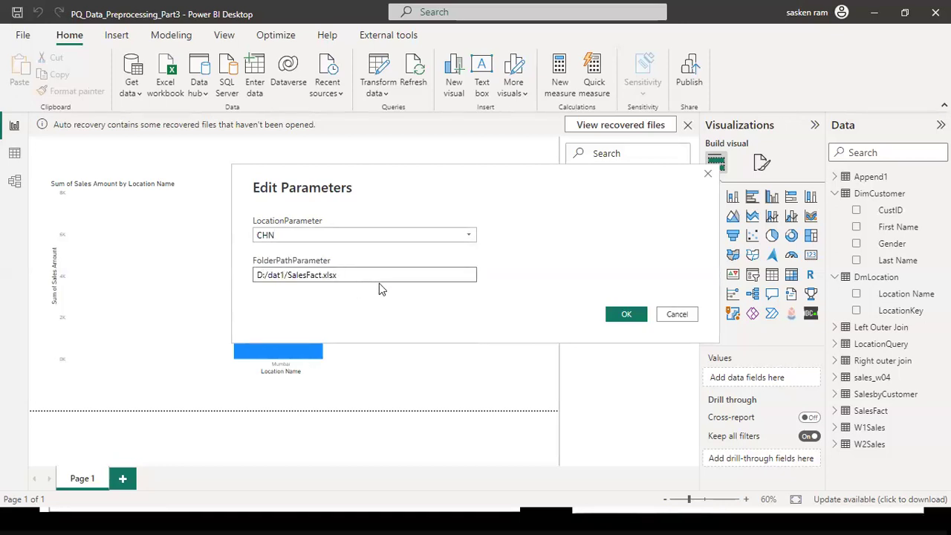
drag(267, 275, 227, 271)
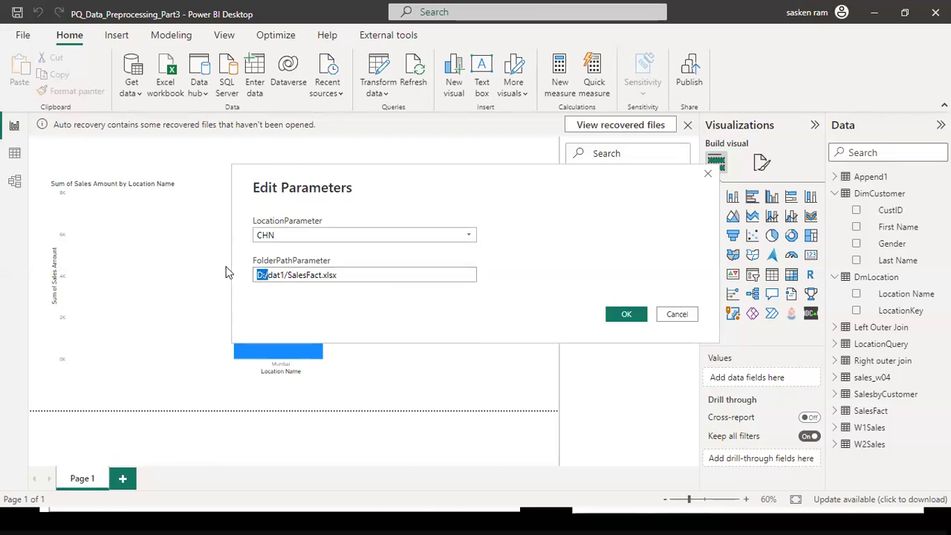
drag(285, 275, 268, 274)
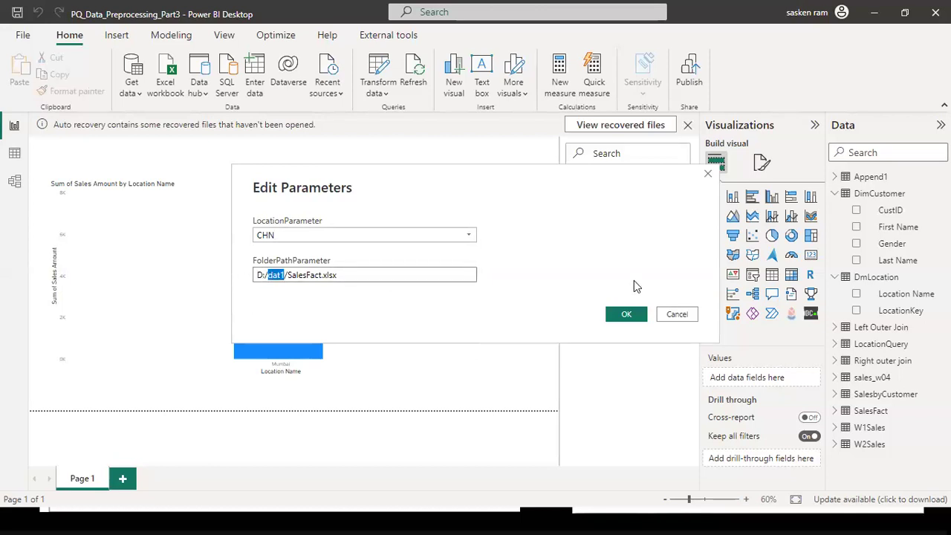
text(QA)
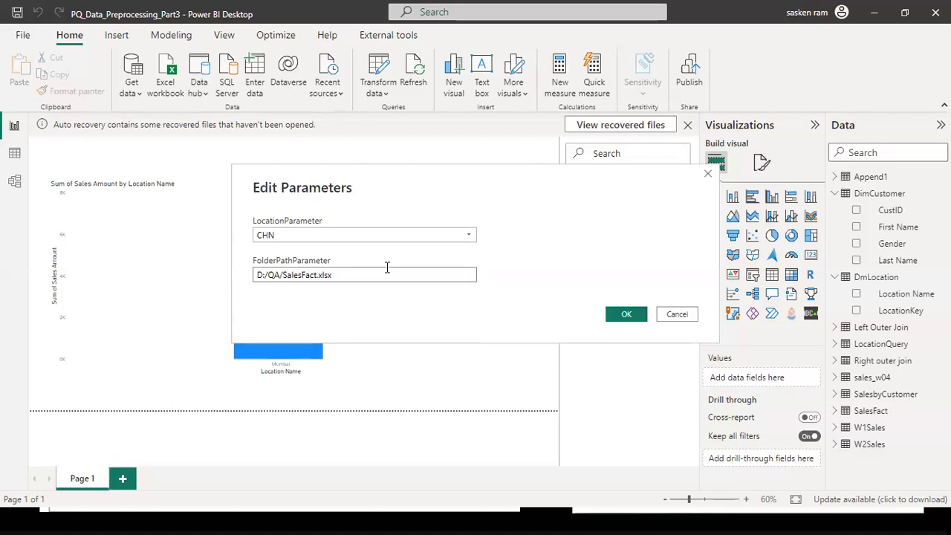
click(628, 312)
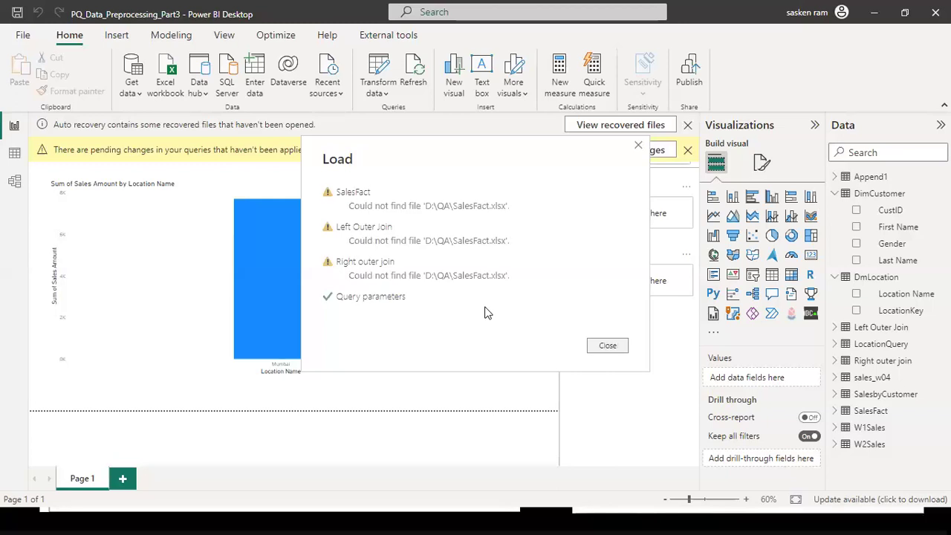
Step: Switch to File Explorer to check the QA folder's path and the SalesFact file's extension, and return to Power BI Desktop
key(alt+Tab)
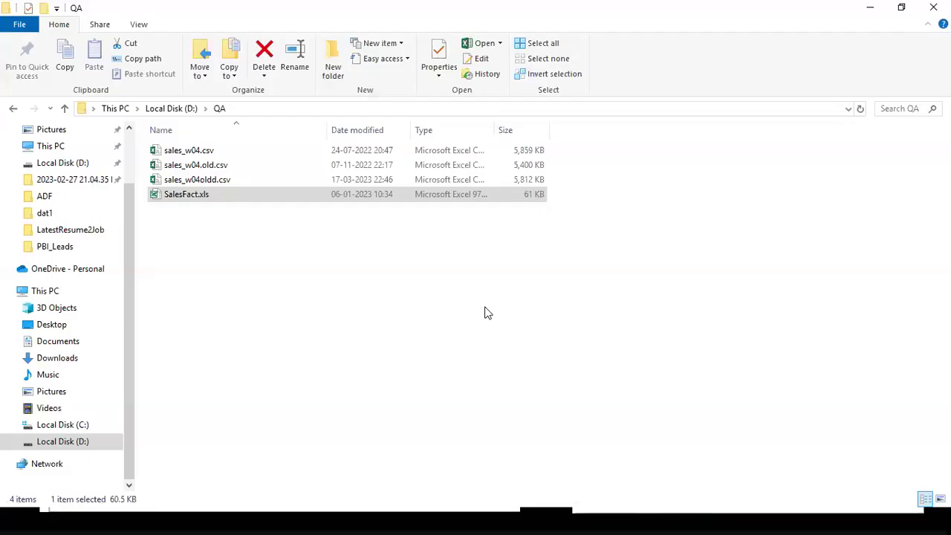
click(263, 110)
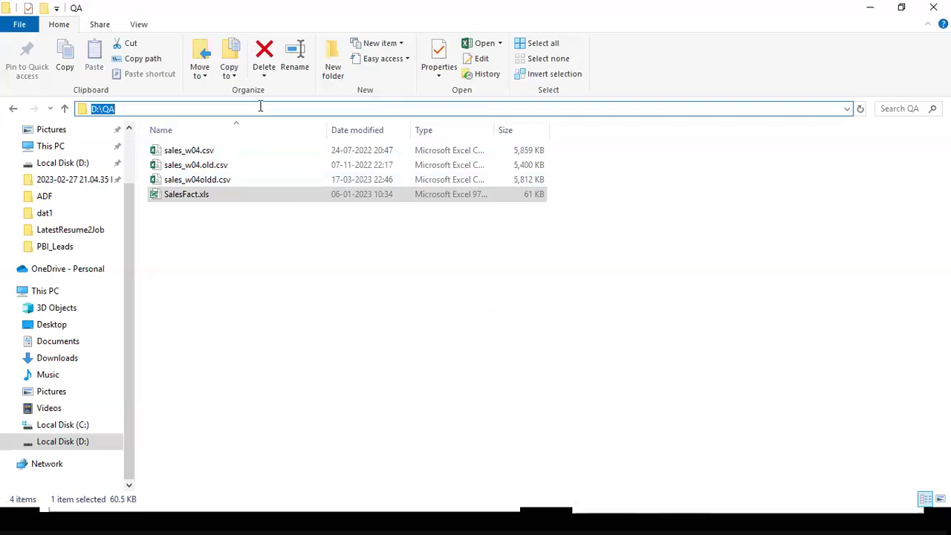
key(alt+Tab)
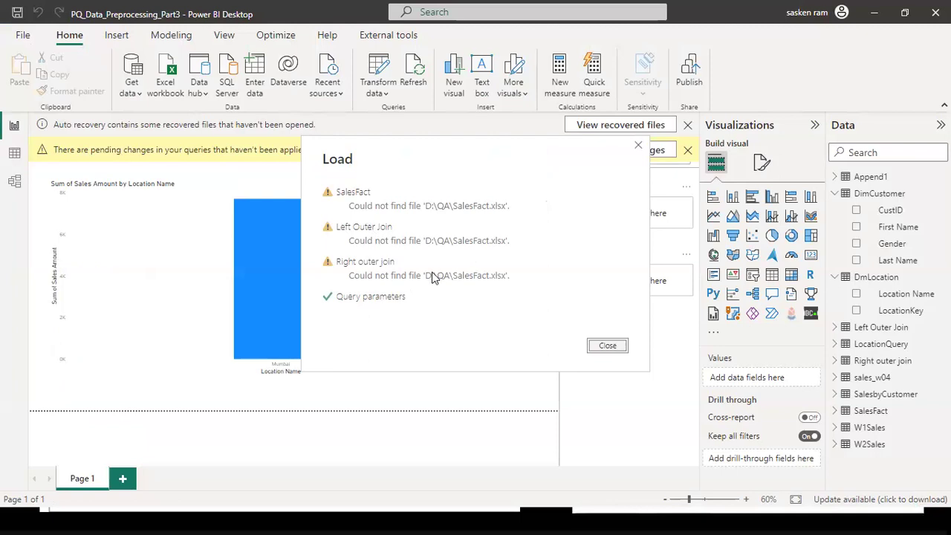
key(alt+Tab)
key(alt+Tab)
key(Tab)
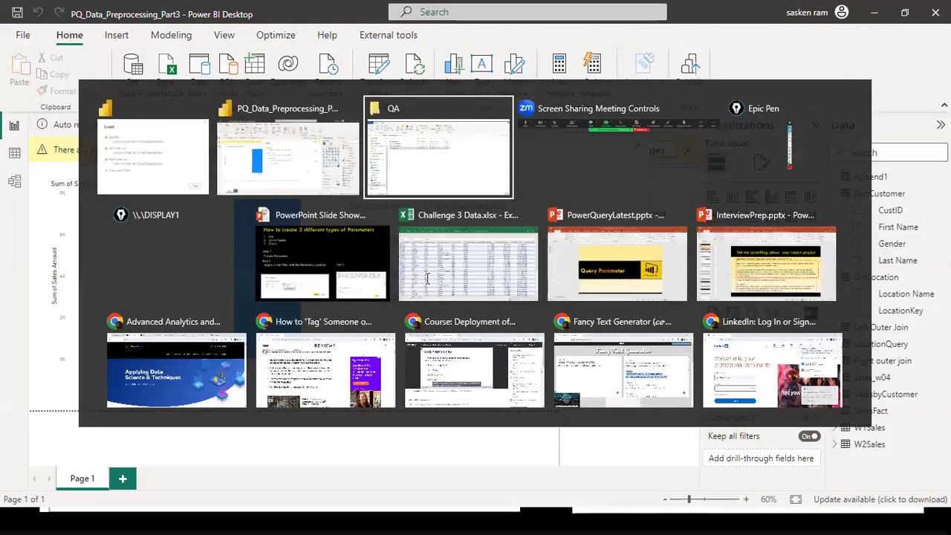
key(alt+Tab)
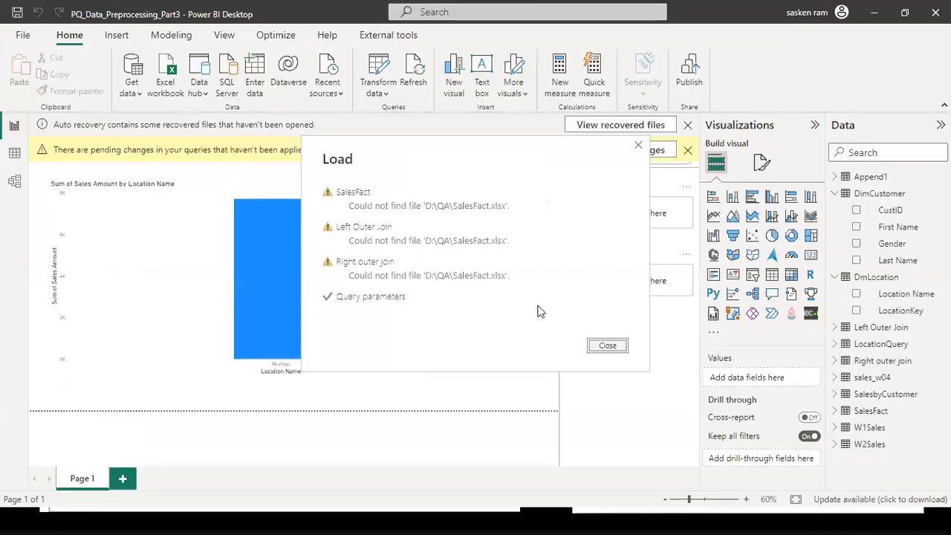
Step: Close the load report and discard the pending CHN and QA path parameter changes
click(605, 344)
click(619, 154)
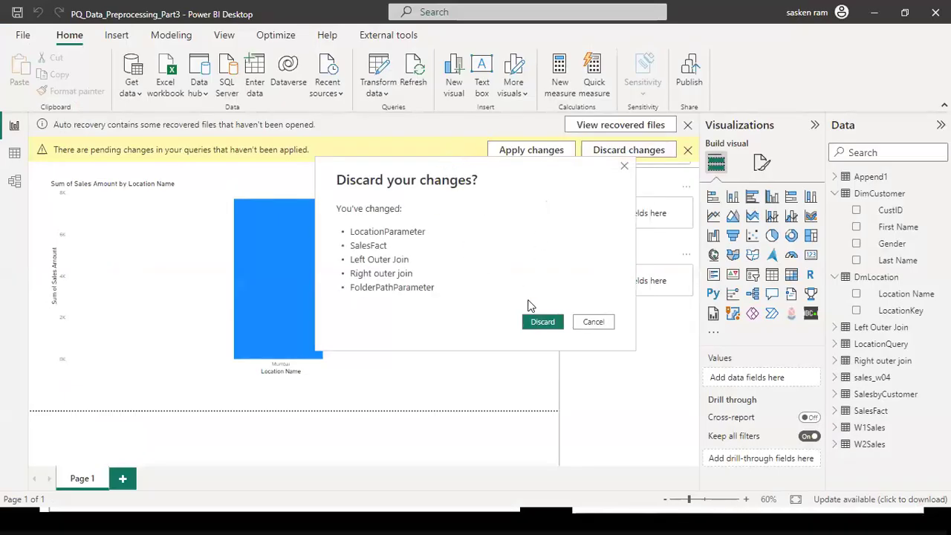
click(543, 322)
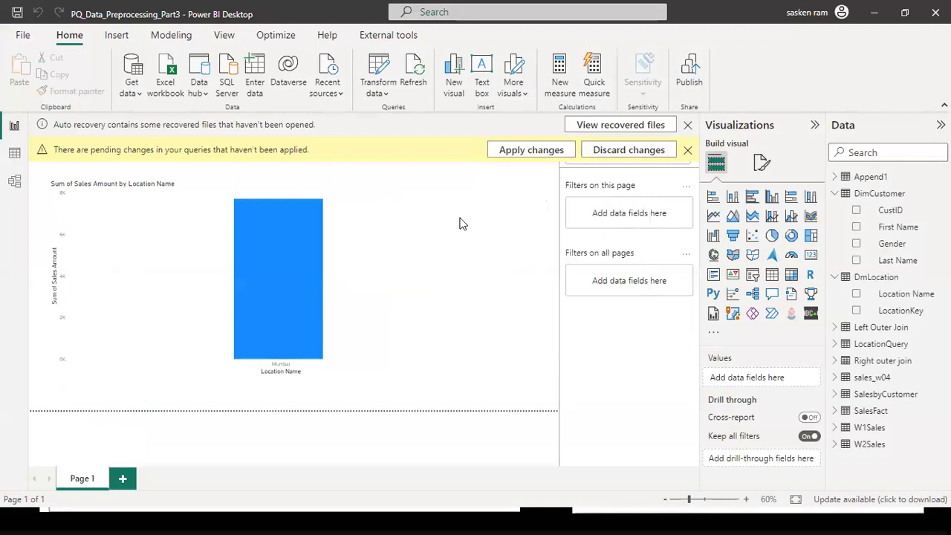
Step: Correct the file extension in FolderPathParameter so it reads D:/dat1/SalesFact.xls and confirm the edited parameters
click(385, 97)
click(385, 96)
click(385, 96)
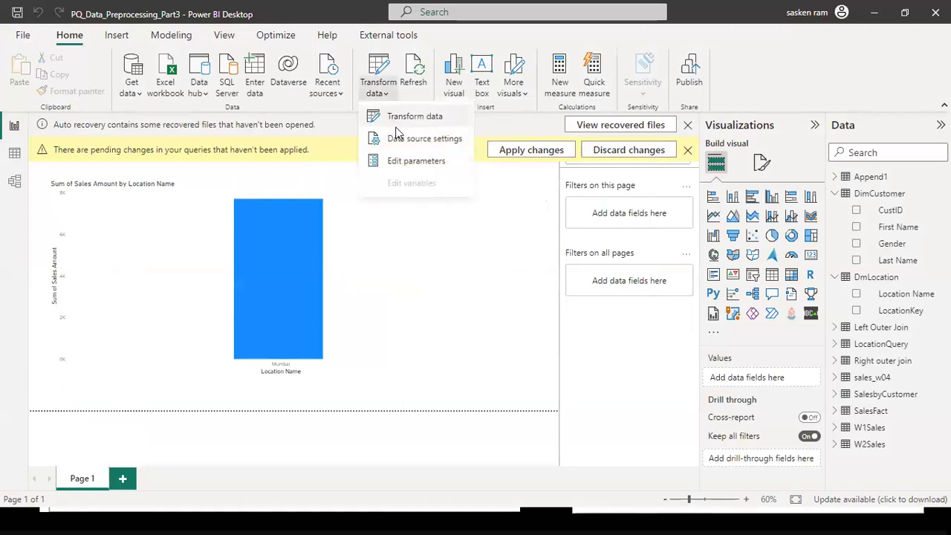
click(401, 159)
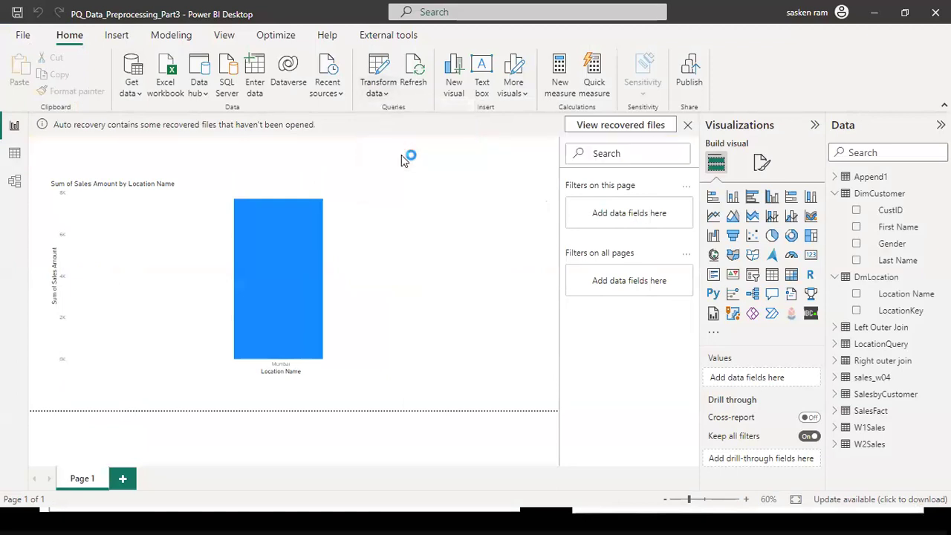
click(372, 270)
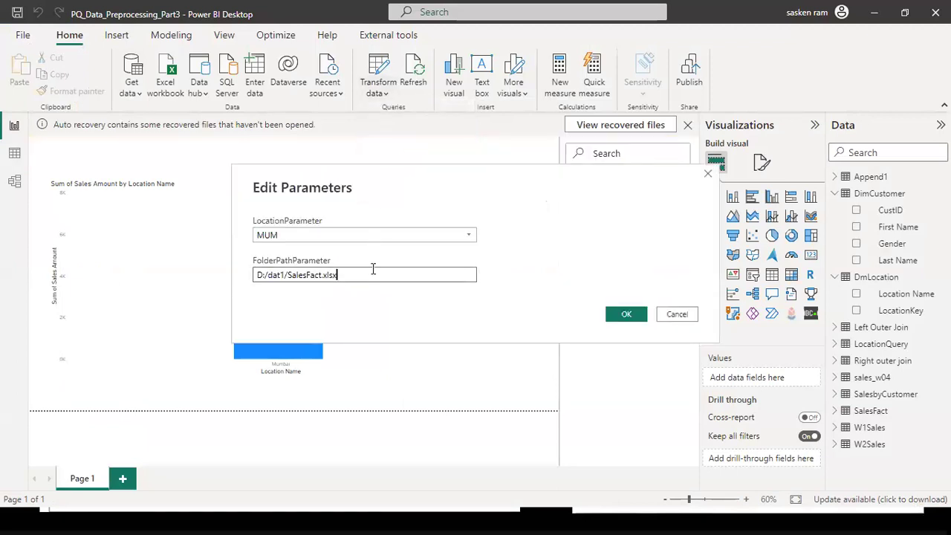
key(BackSpace)
click(627, 315)
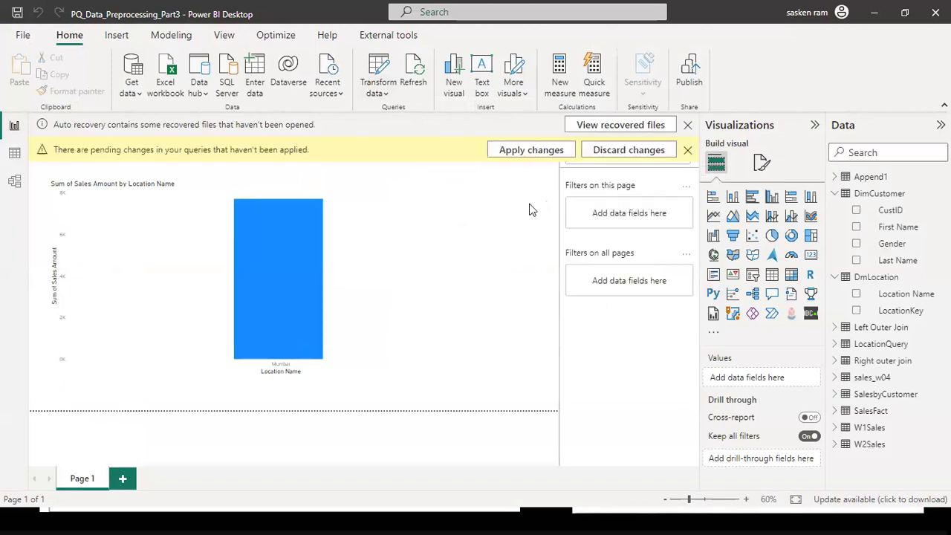
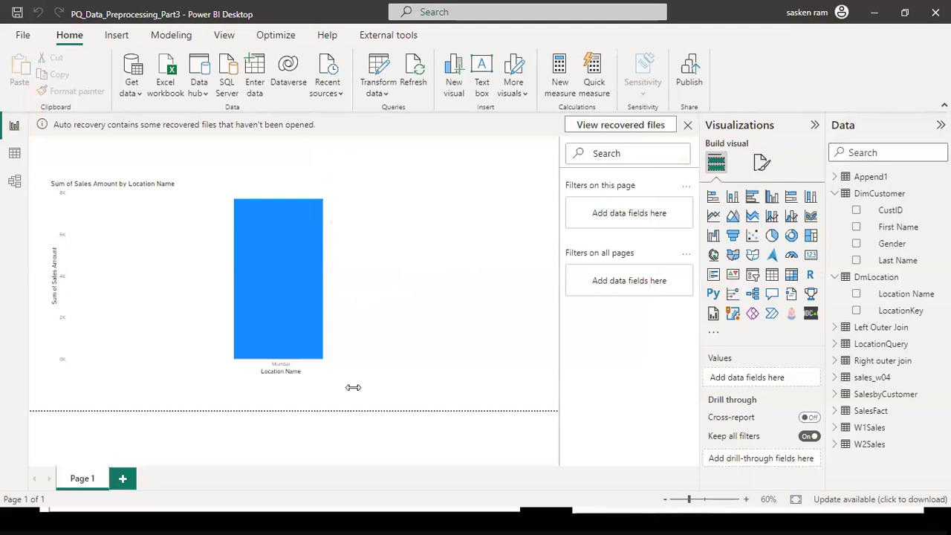
Step: Review the values of LocationParameter and FolderPathParameter, closing the parameter editor without making changes
click(378, 92)
click(410, 160)
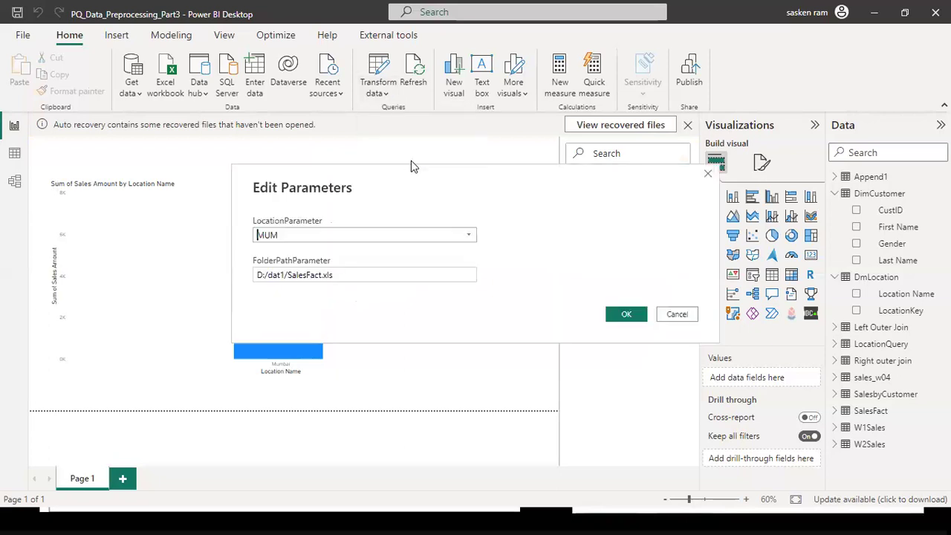
click(676, 314)
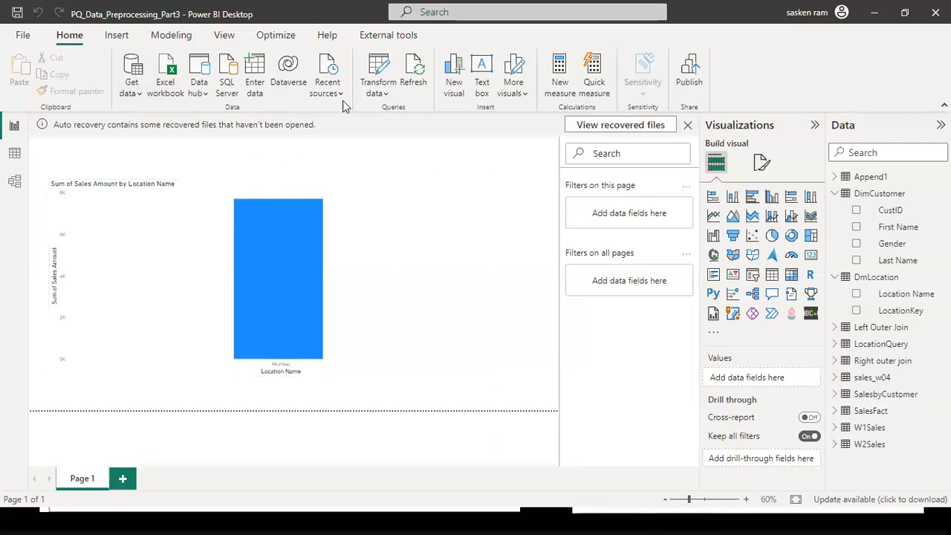
click(377, 95)
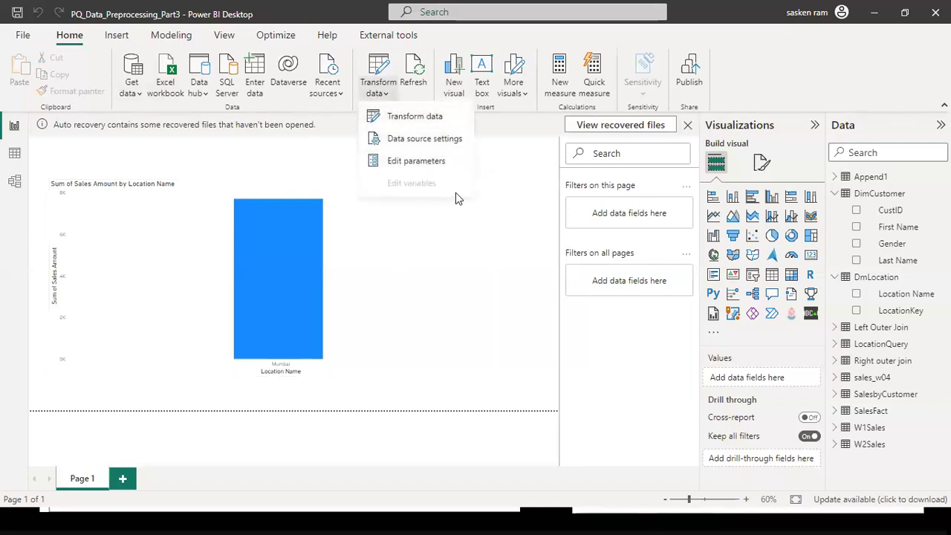
click(418, 161)
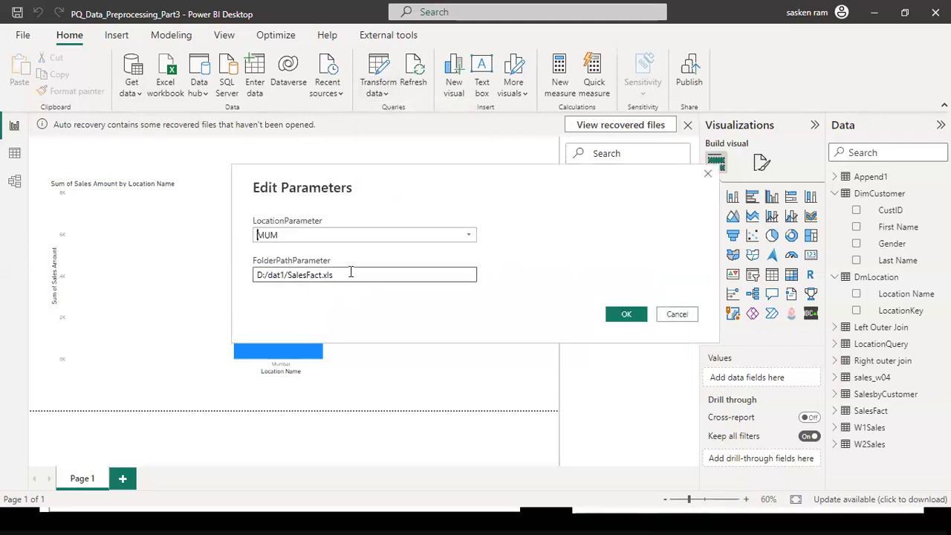
click(458, 271)
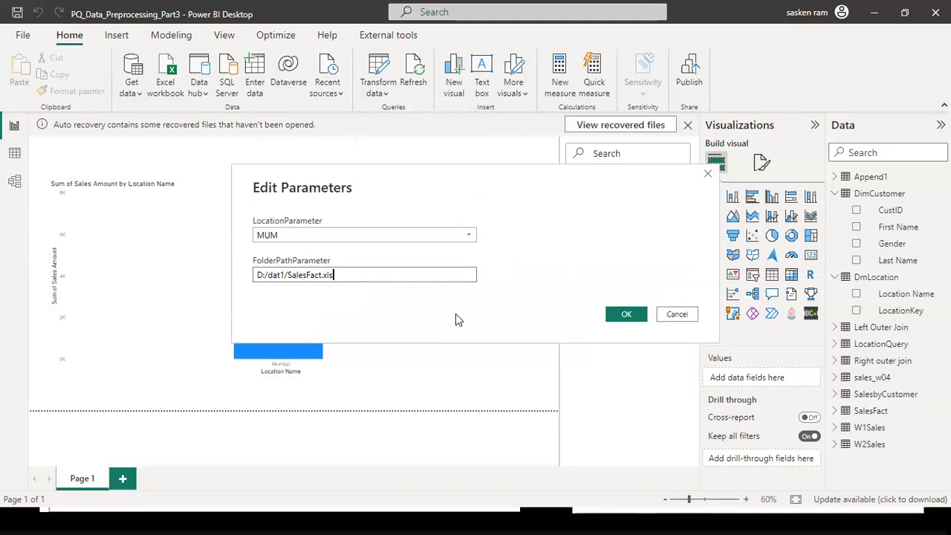
click(674, 314)
click(421, 291)
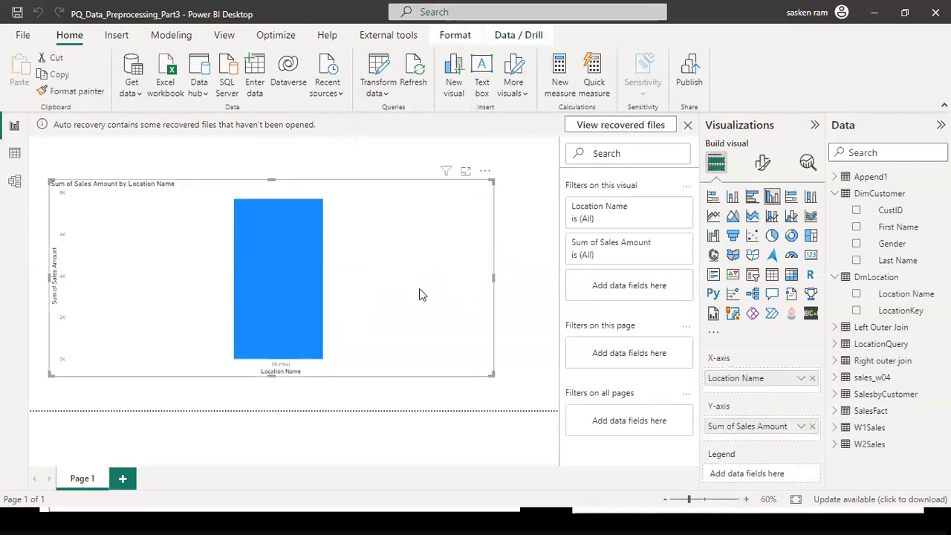
click(517, 177)
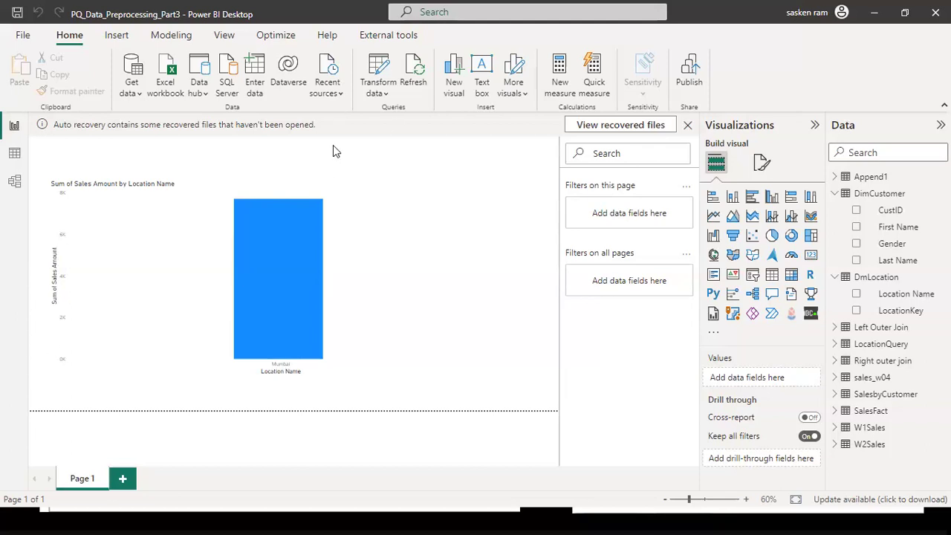
click(383, 92)
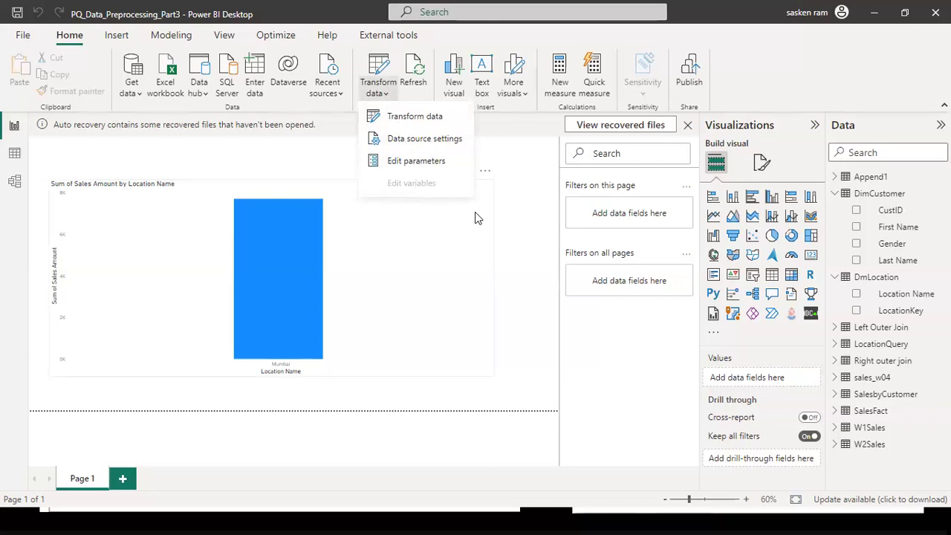
click(297, 197)
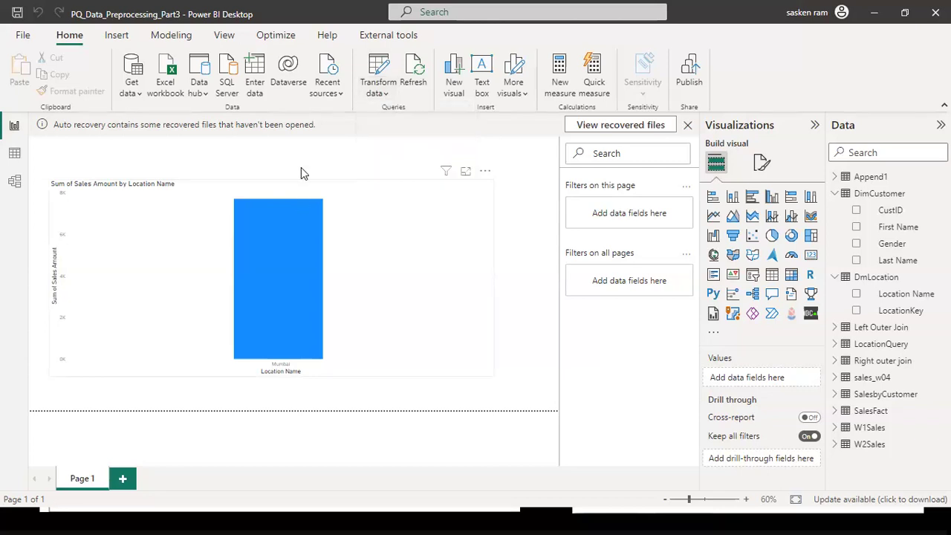
click(348, 246)
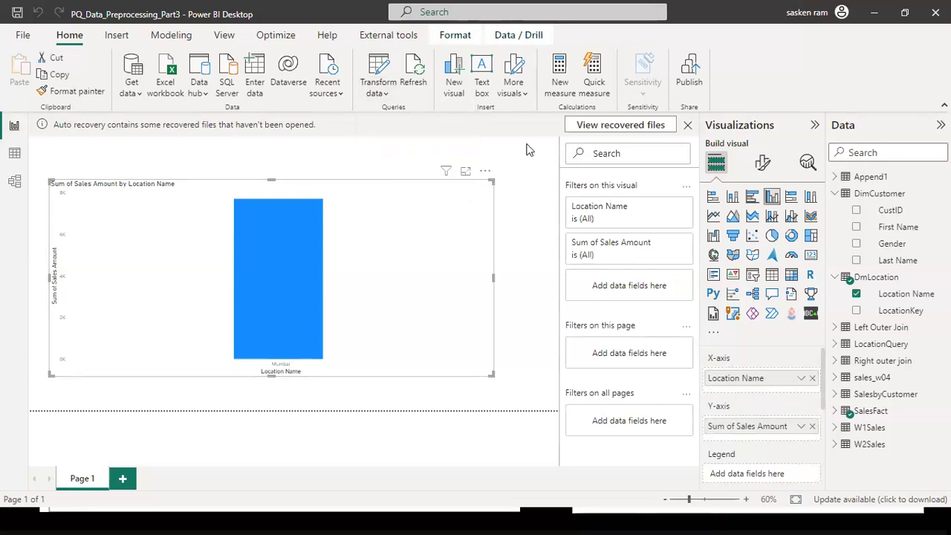
click(418, 169)
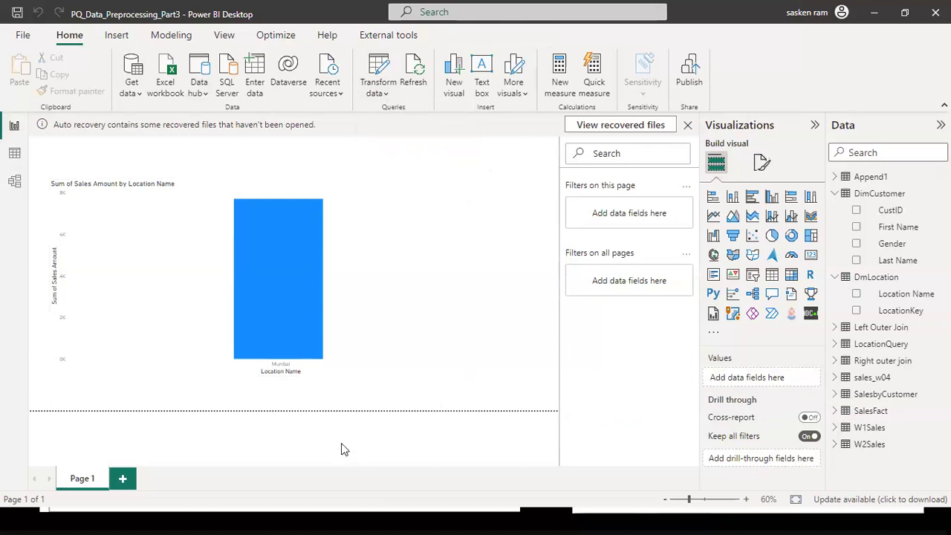
key(alt+Tab)
key(Tab)
key(Tab)
key(Tab)
Step: Open the report's queries in Power Query Editor and display the SalesFact query
click(387, 93)
click(386, 111)
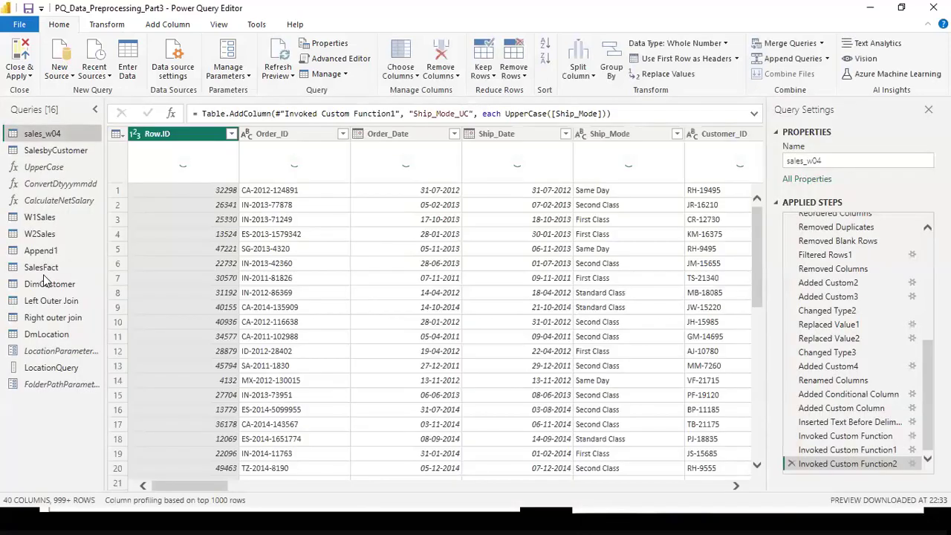
click(43, 269)
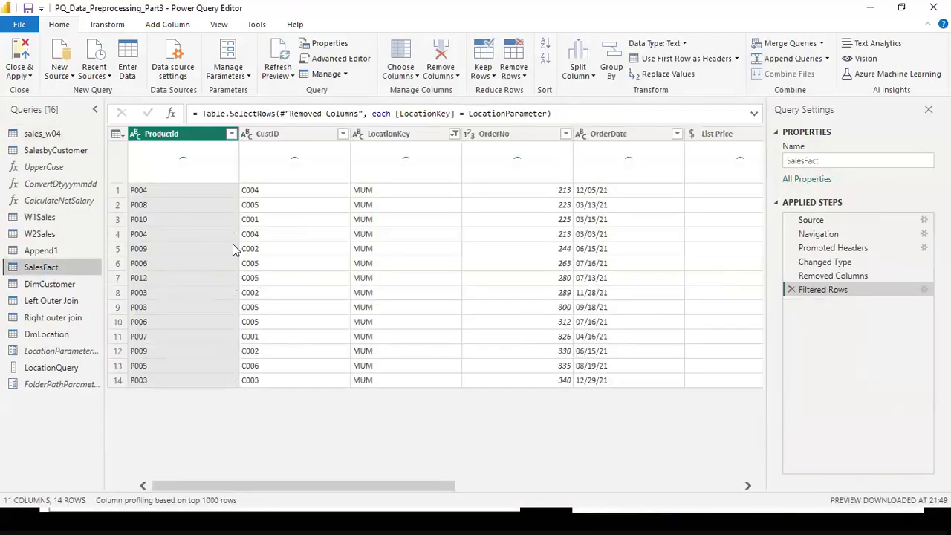
Step: Set up a value replacement on SalesFact's LocationKey column that finds MUM and replaces it with MUMBAI
right_click(417, 133)
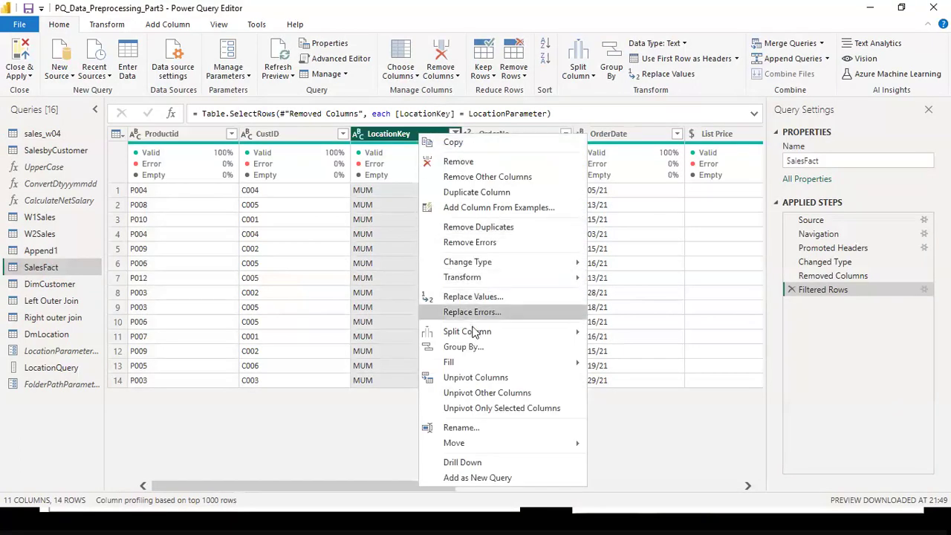
click(481, 303)
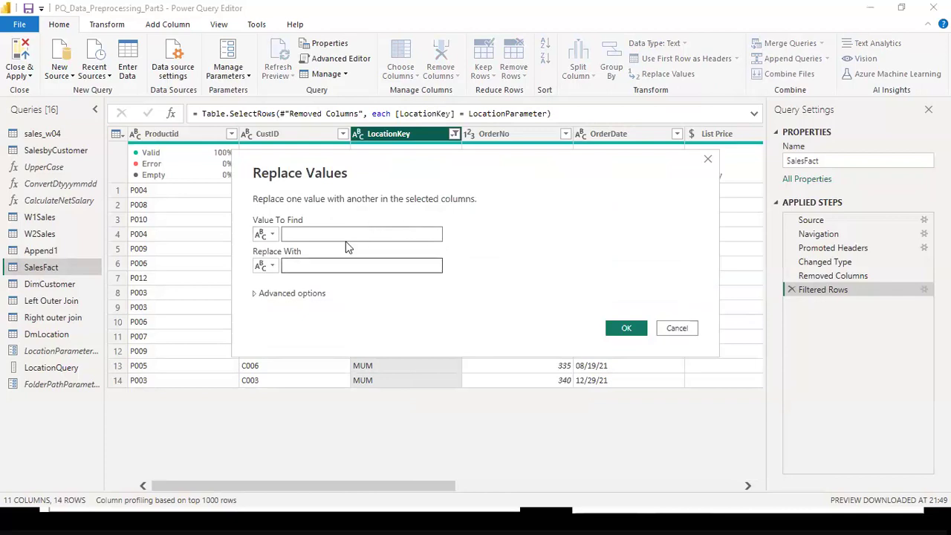
click(333, 265)
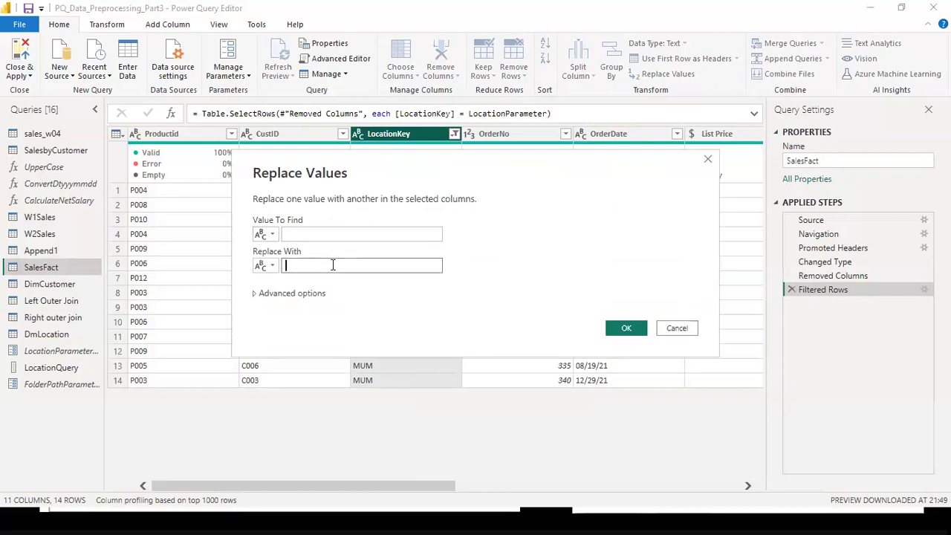
click(341, 234)
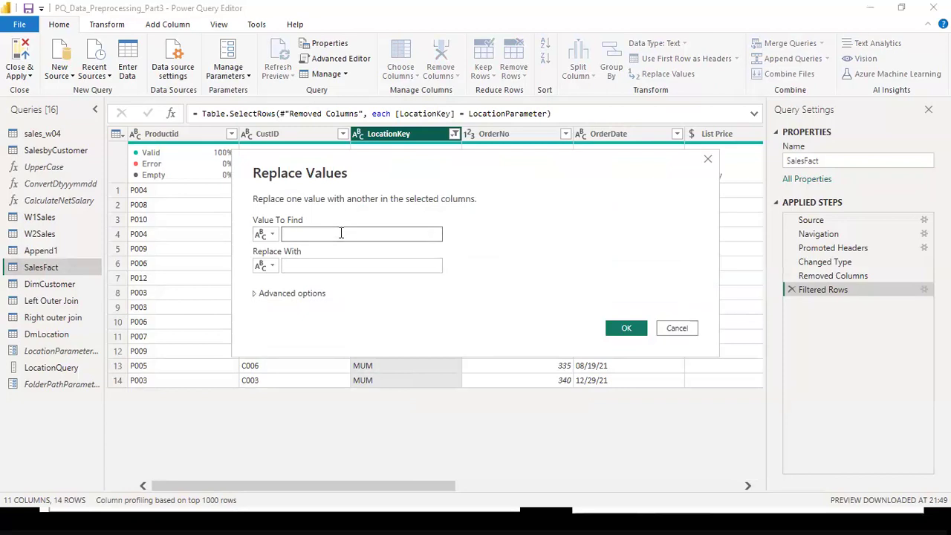
text(MUM)
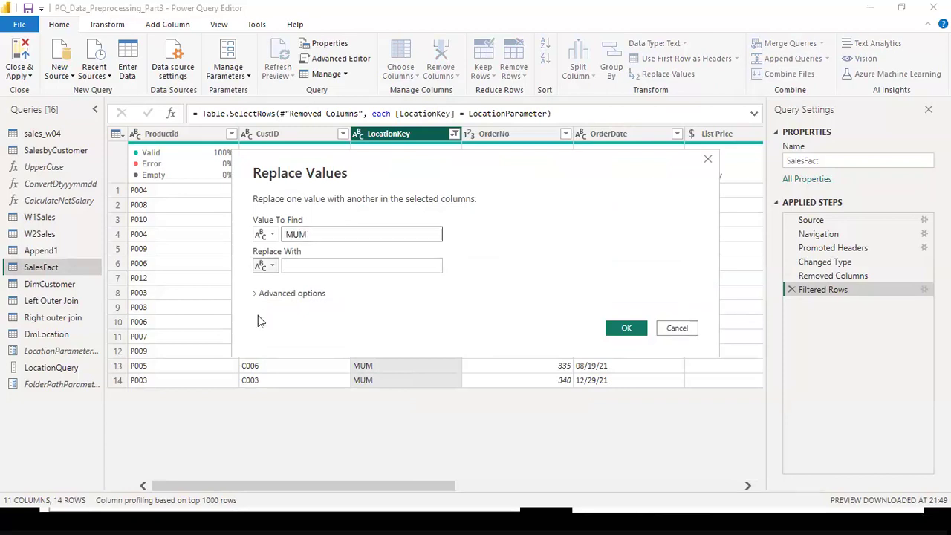
click(325, 267)
text(M)
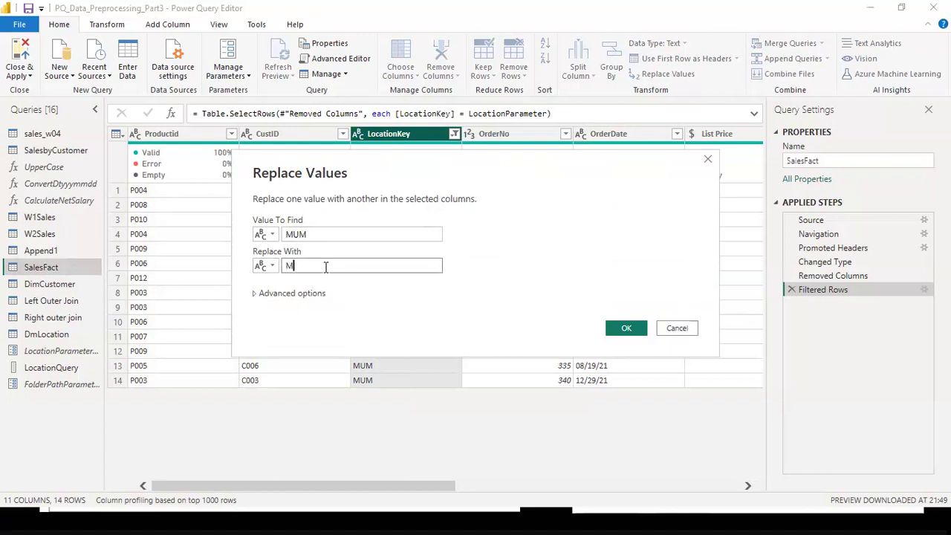
text(UMBAI)
click(315, 230)
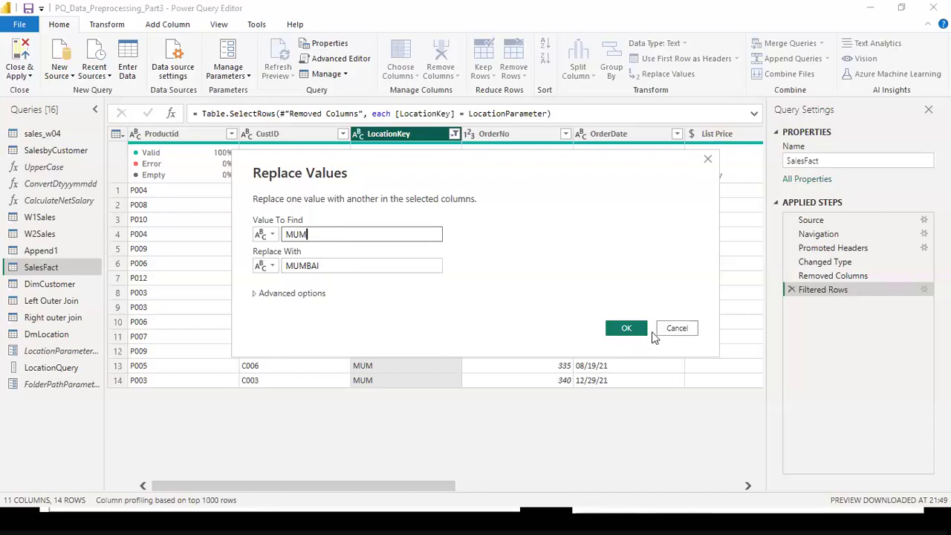
click(272, 266)
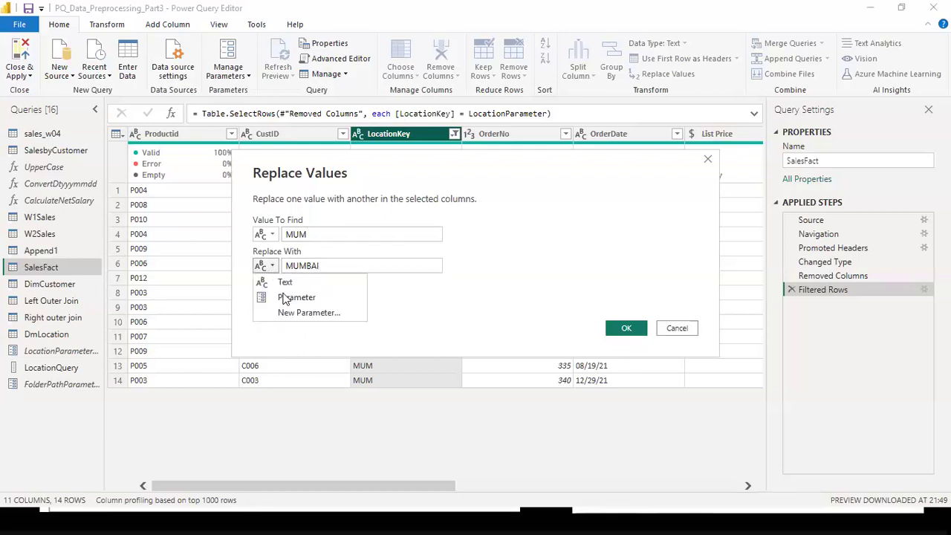
click(271, 236)
click(367, 231)
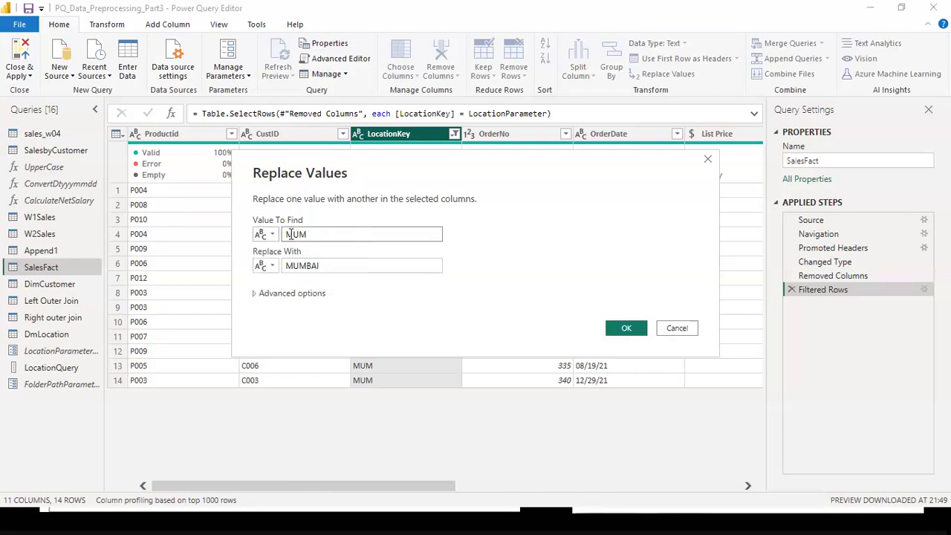
drag(292, 235, 337, 237)
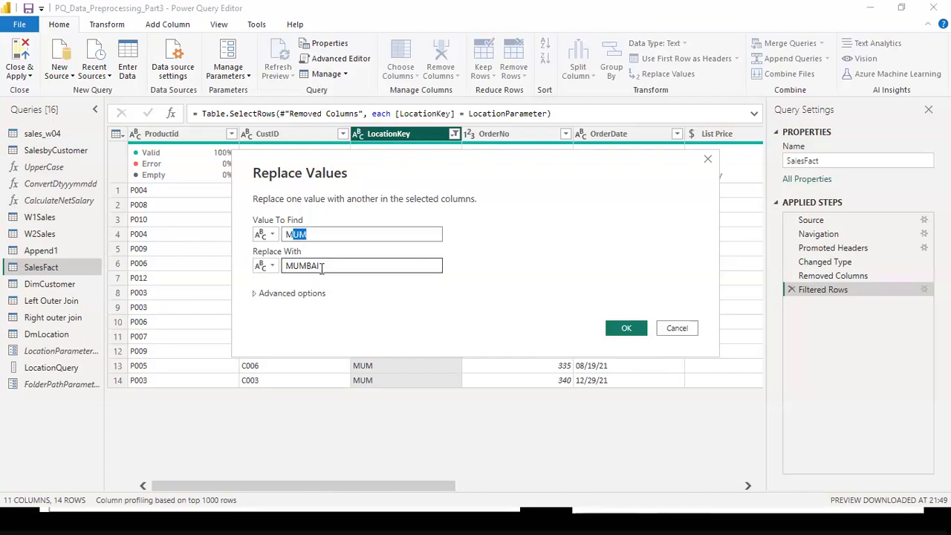
click(322, 269)
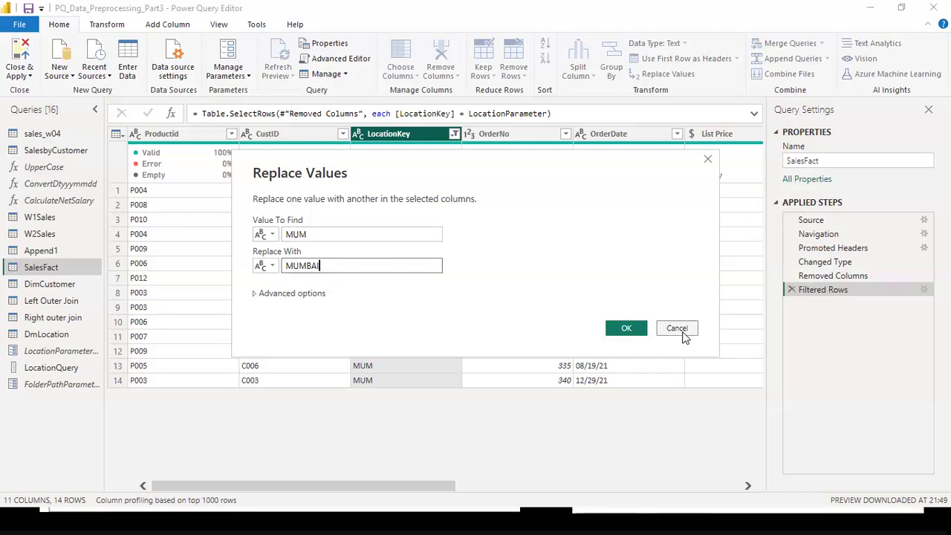
Step: Try LocationParameter as both the value to find and the replacement value, and cancel the value replacement
click(273, 236)
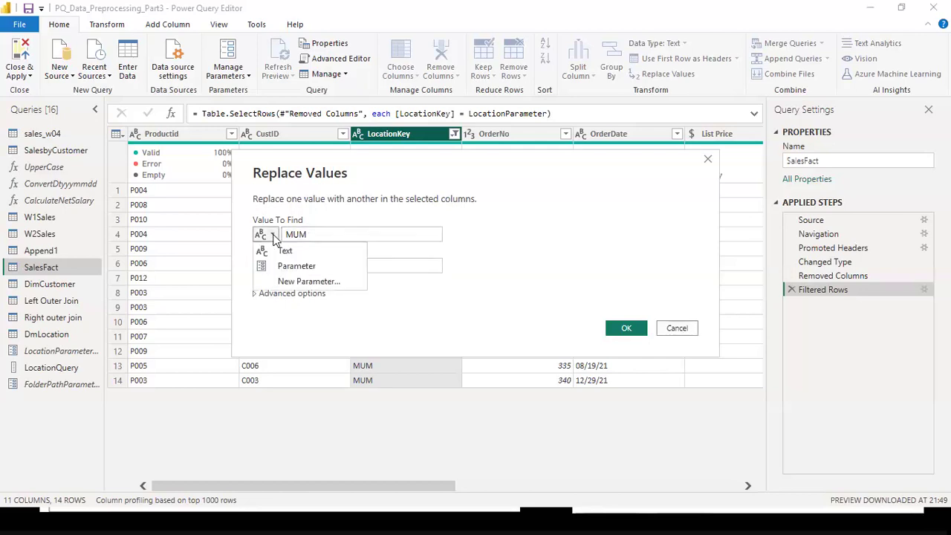
click(287, 265)
click(435, 234)
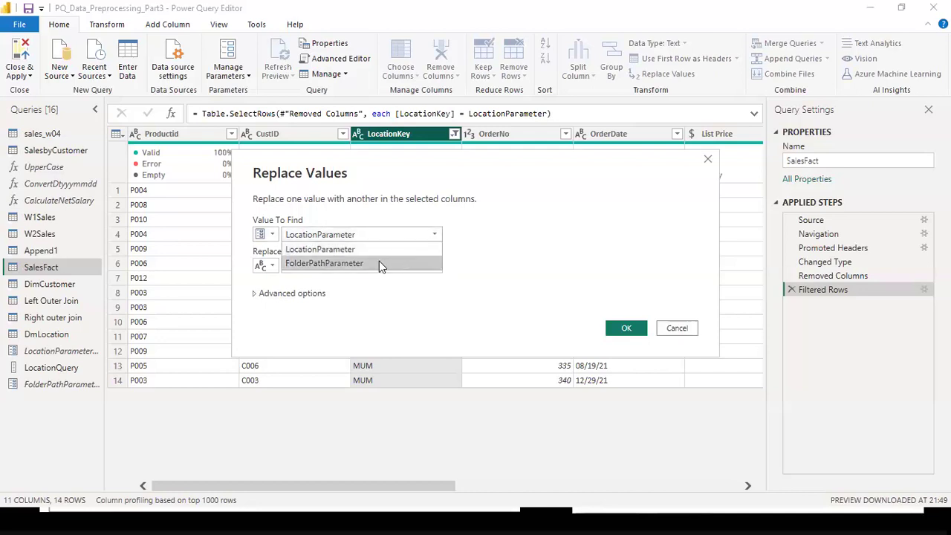
click(516, 262)
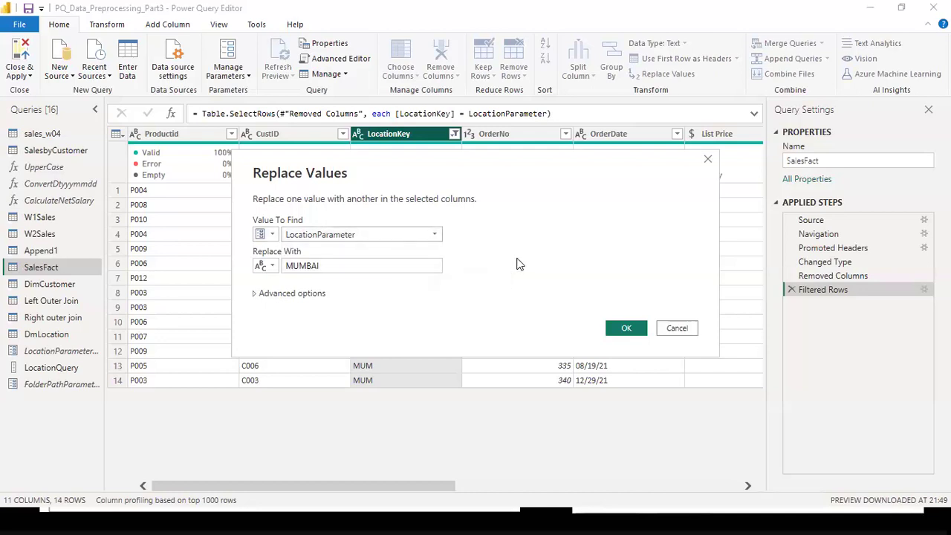
click(266, 265)
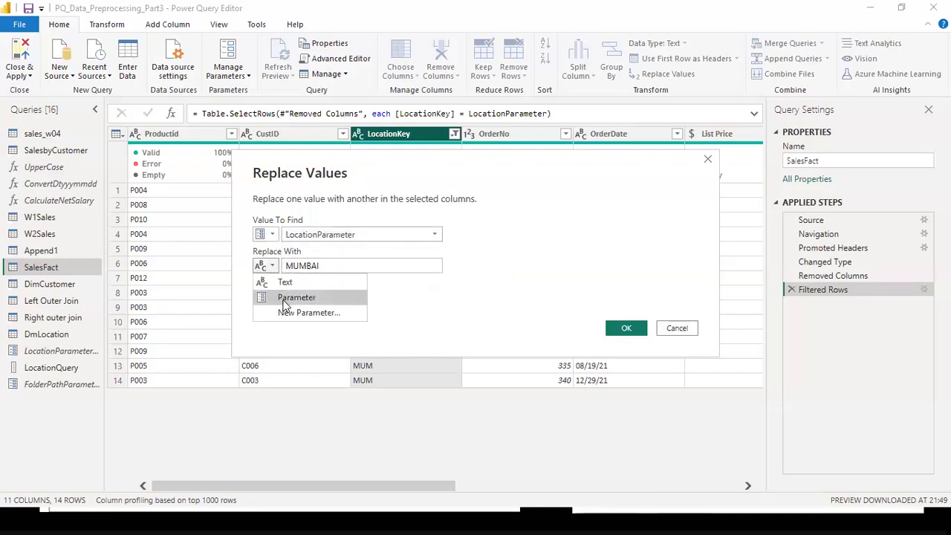
click(284, 296)
click(379, 261)
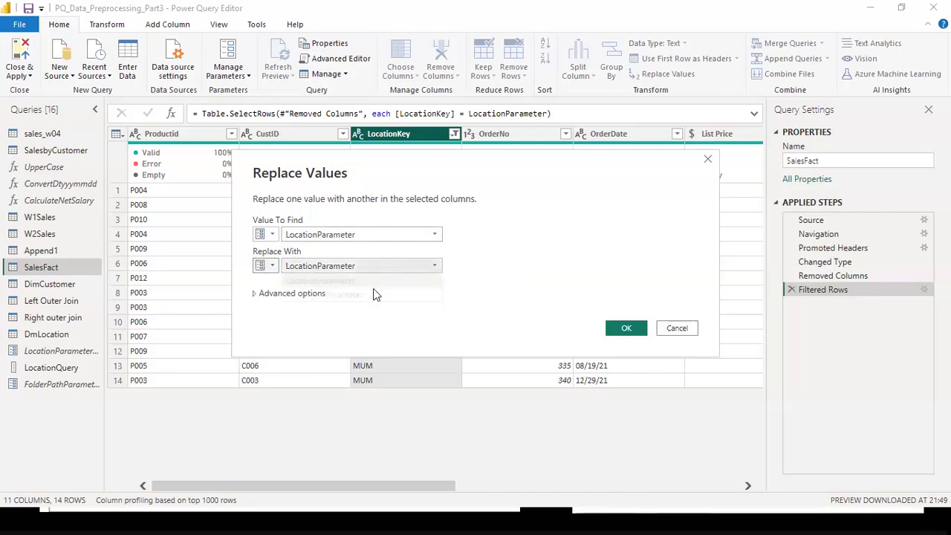
click(533, 279)
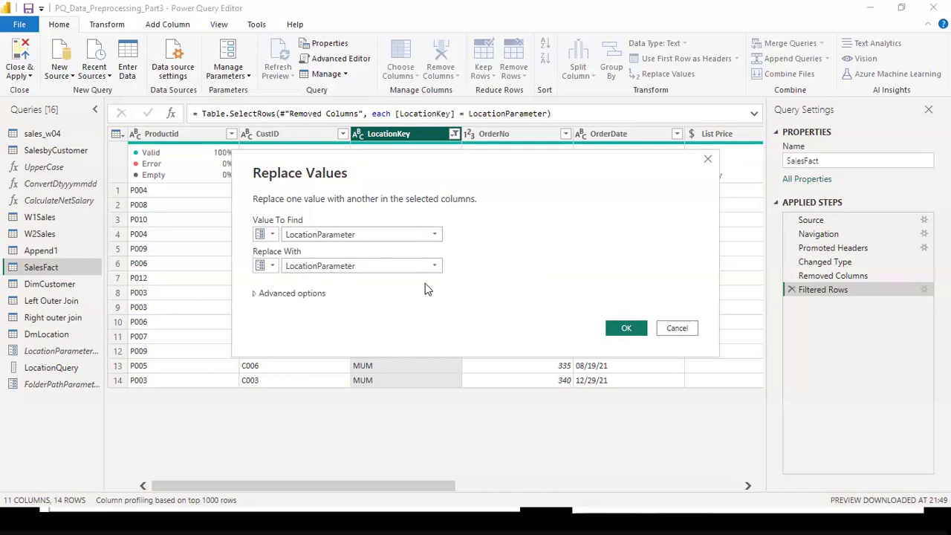
click(677, 331)
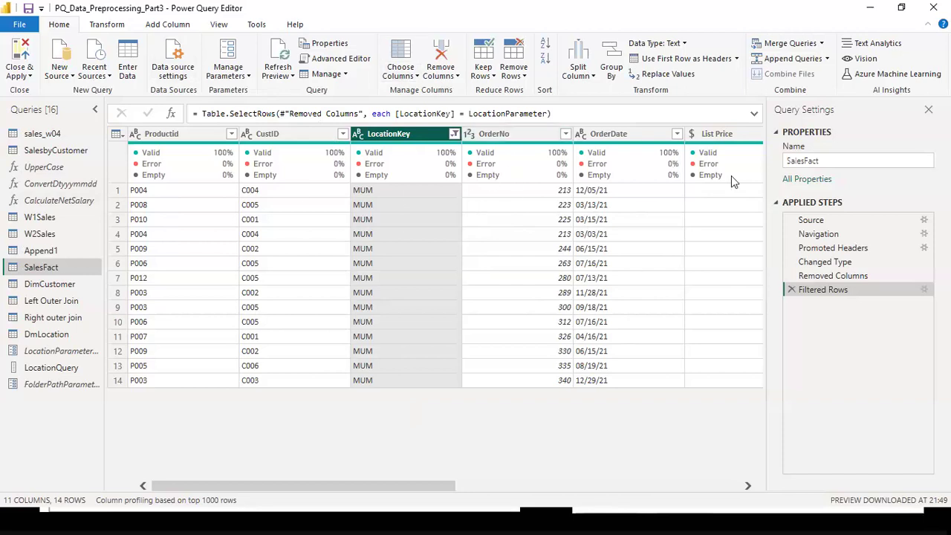
Step: Check the value type options for the Keep Top Rows row count in SalesFact, and cancel without keeping rows
mouse_move(734, 181)
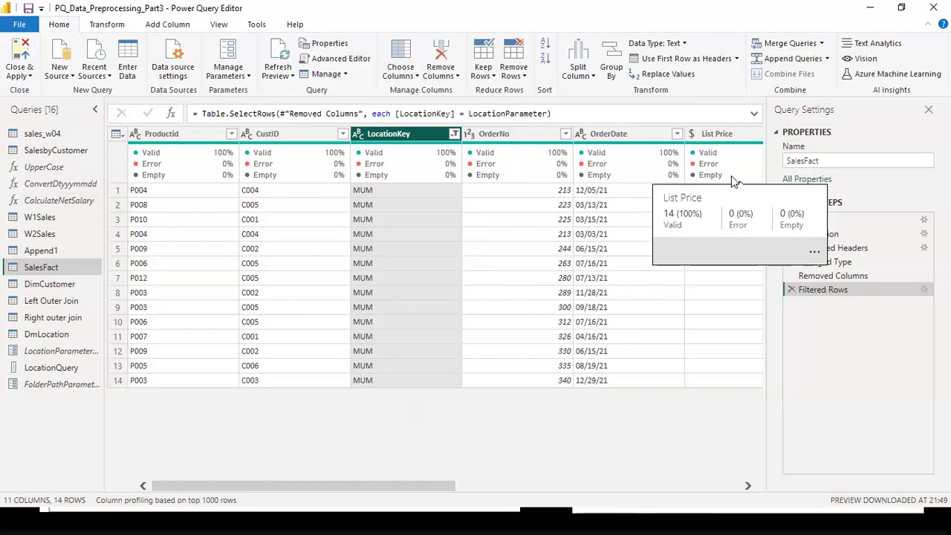
click(490, 75)
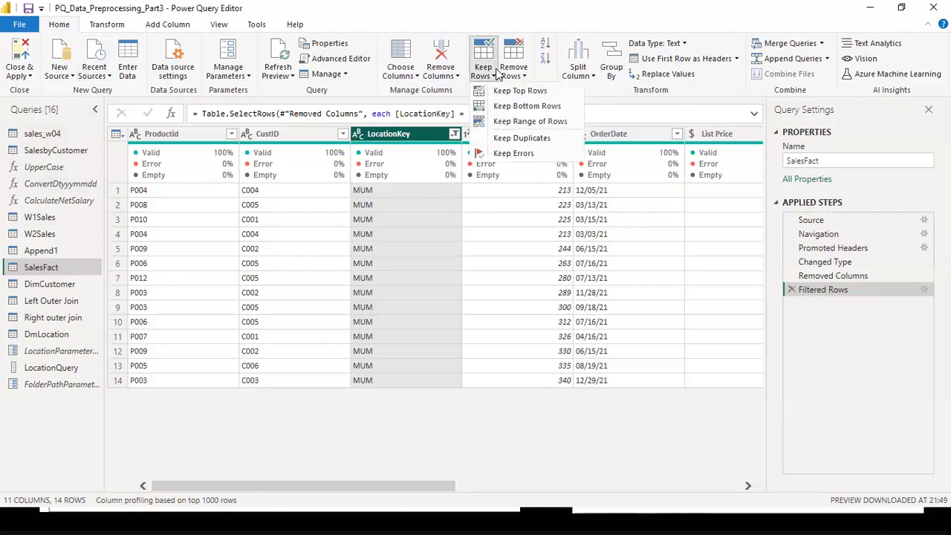
click(514, 107)
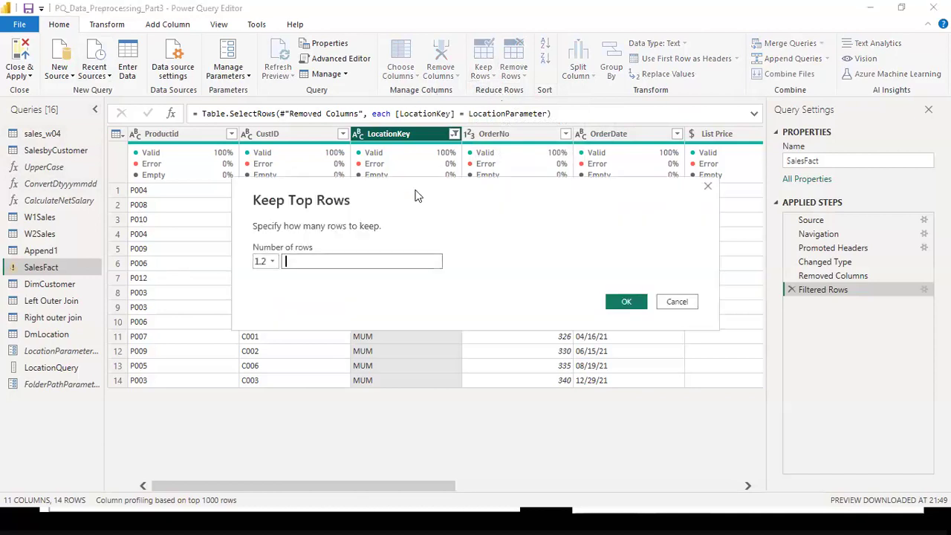
click(265, 260)
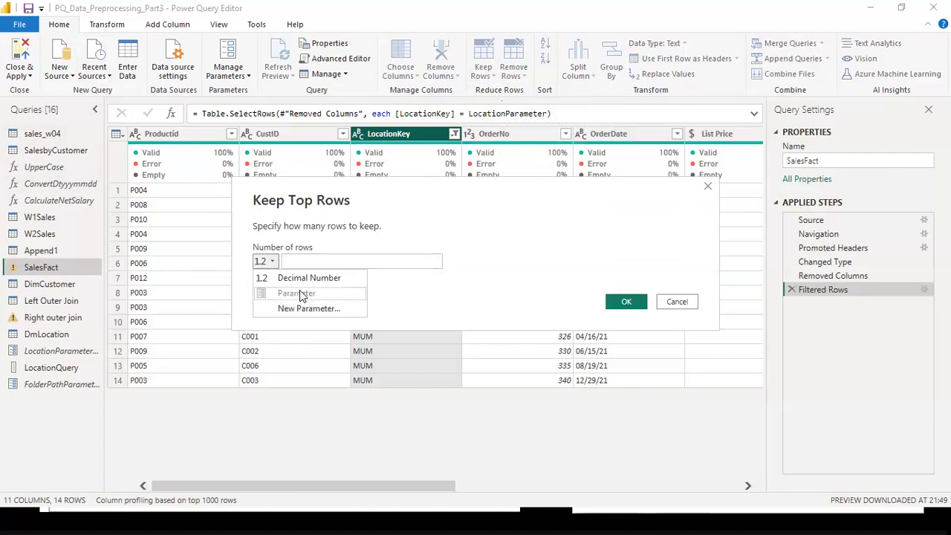
click(431, 261)
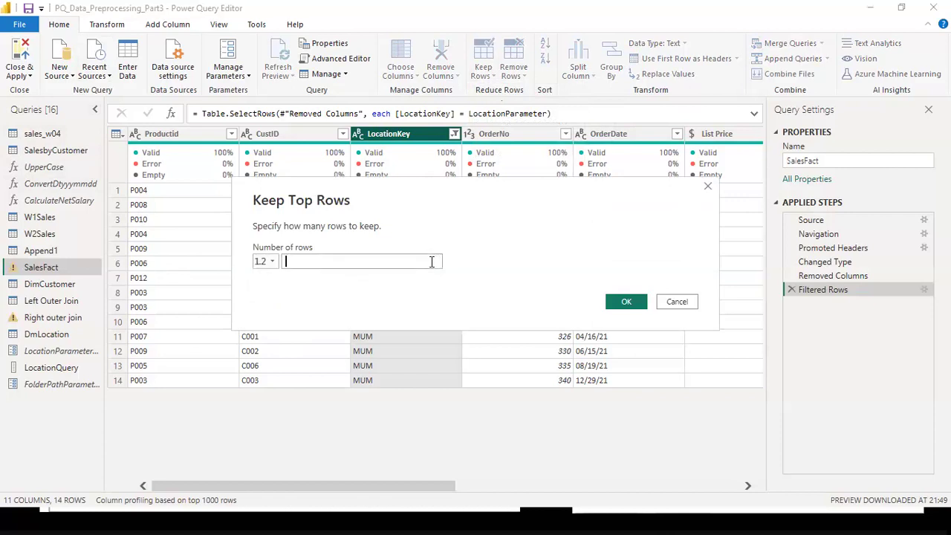
click(267, 262)
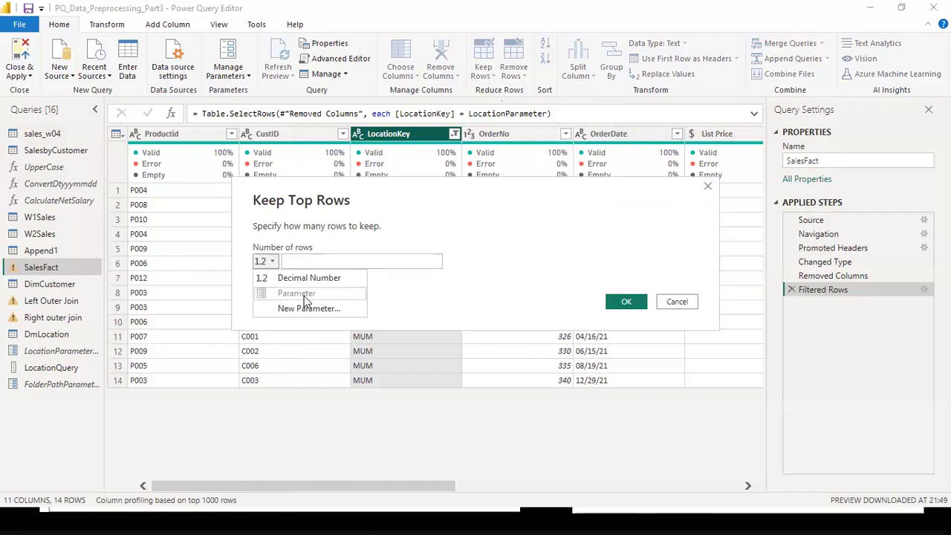
click(667, 309)
click(678, 312)
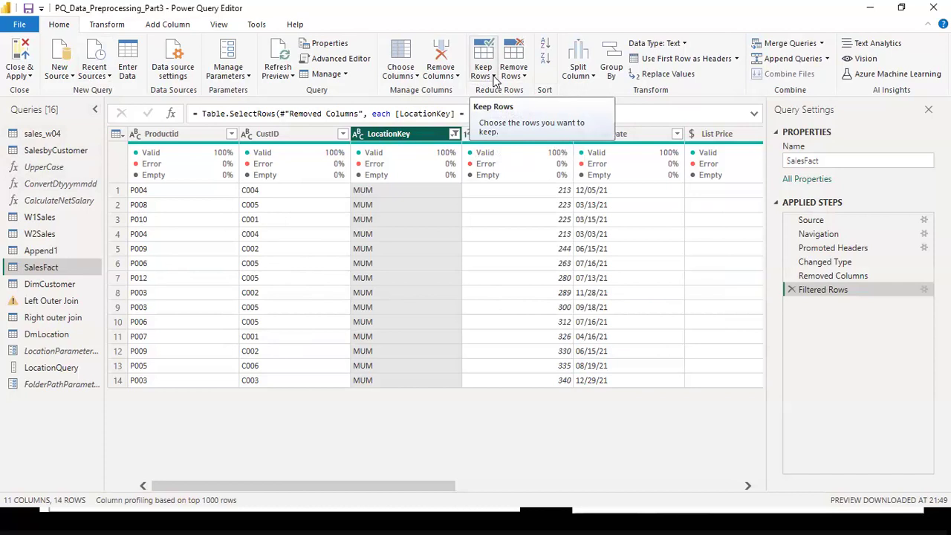
Step: Select all SalesFact columns and recheck whether Keep Top Rows accepts a parameter as its row count, cancelling the dialog
click(494, 78)
key(Escape)
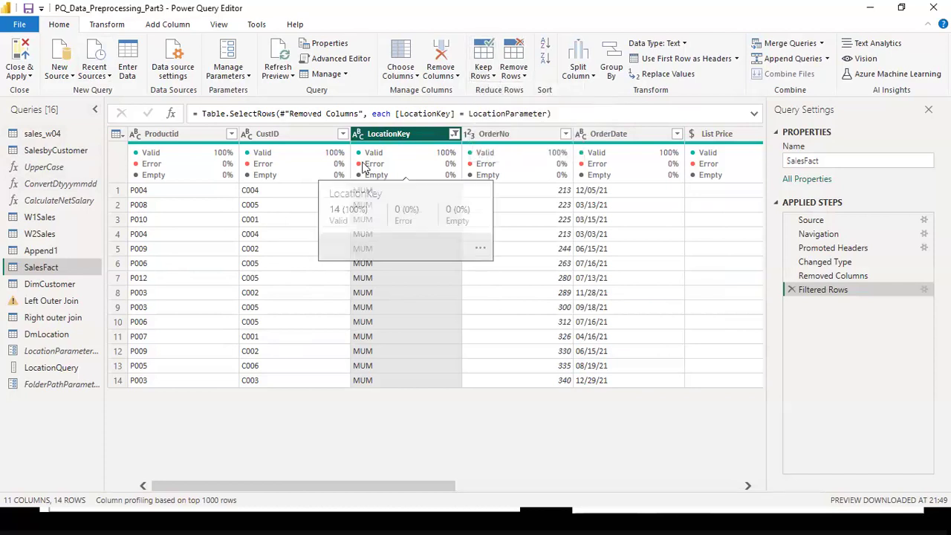
key(ctrl+a)
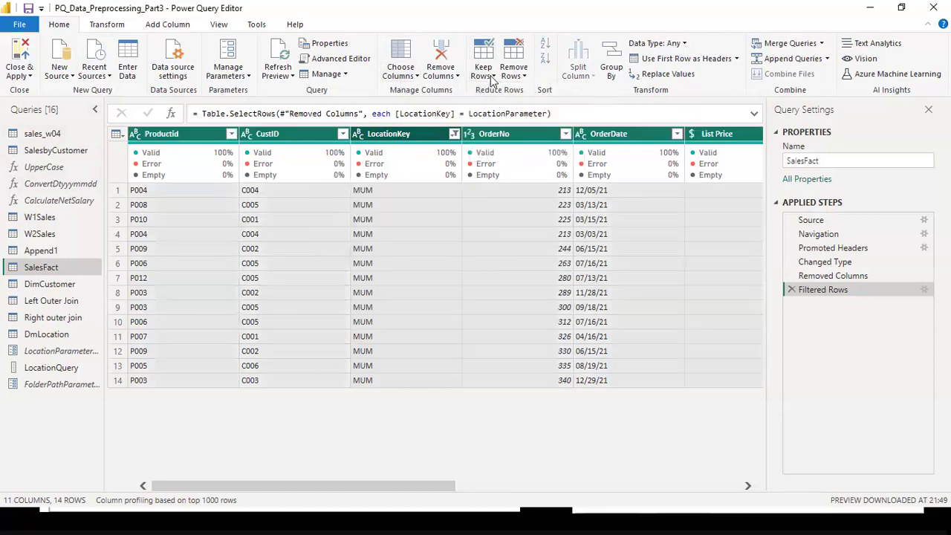
click(493, 75)
click(501, 92)
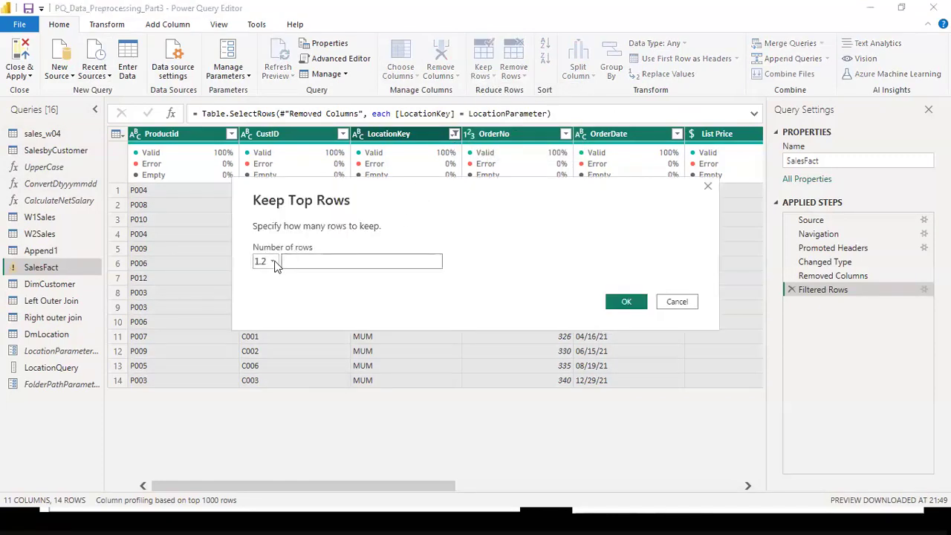
click(273, 263)
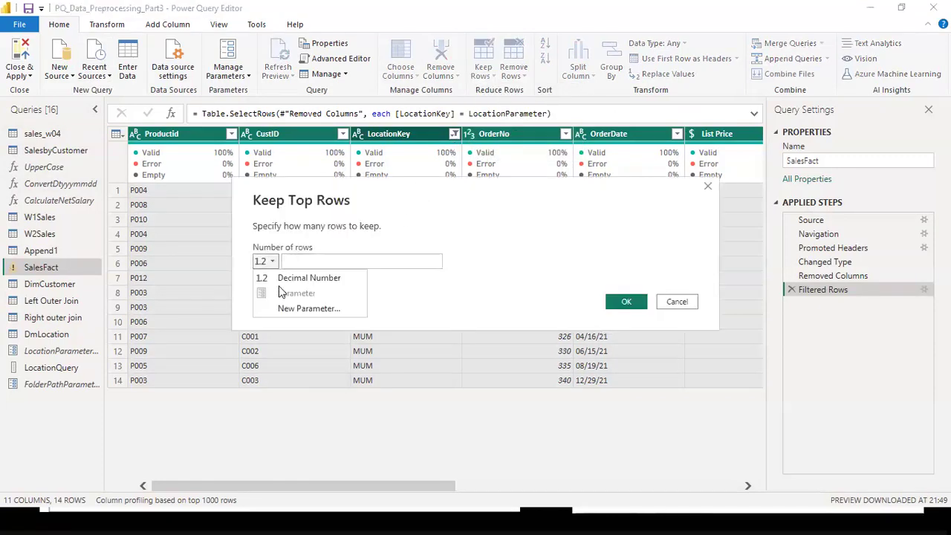
click(530, 267)
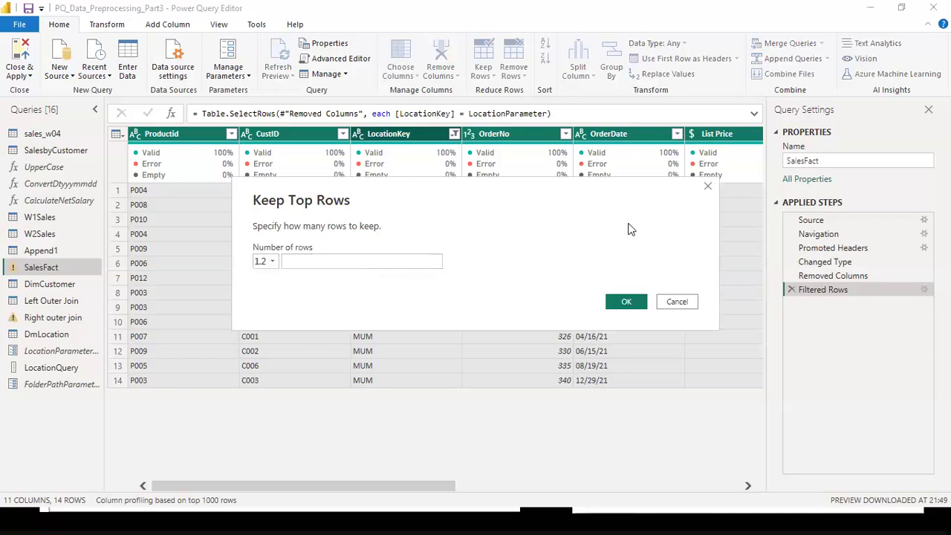
click(673, 301)
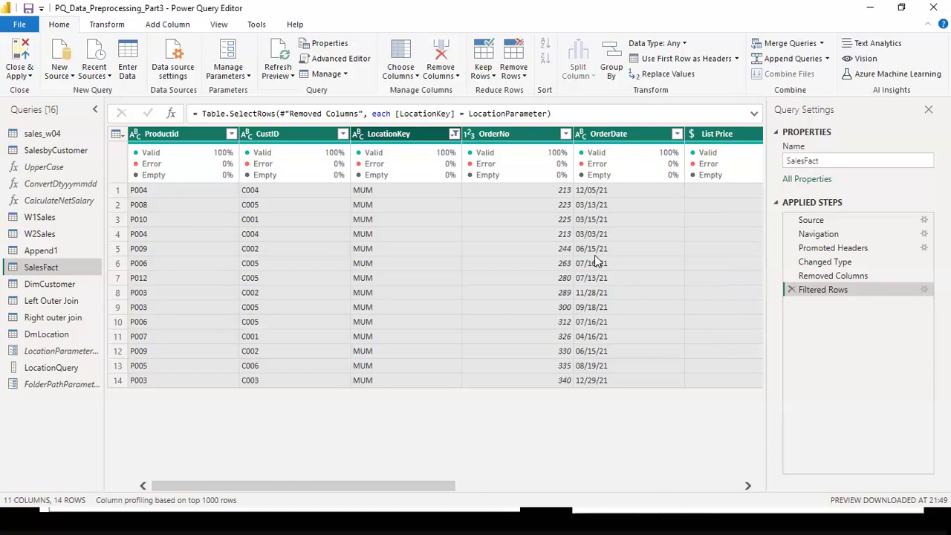
Step: Check whether Remove Top Rows in SalesFact accepts a parameter as its number of rows, and cancel without removing rows
click(523, 75)
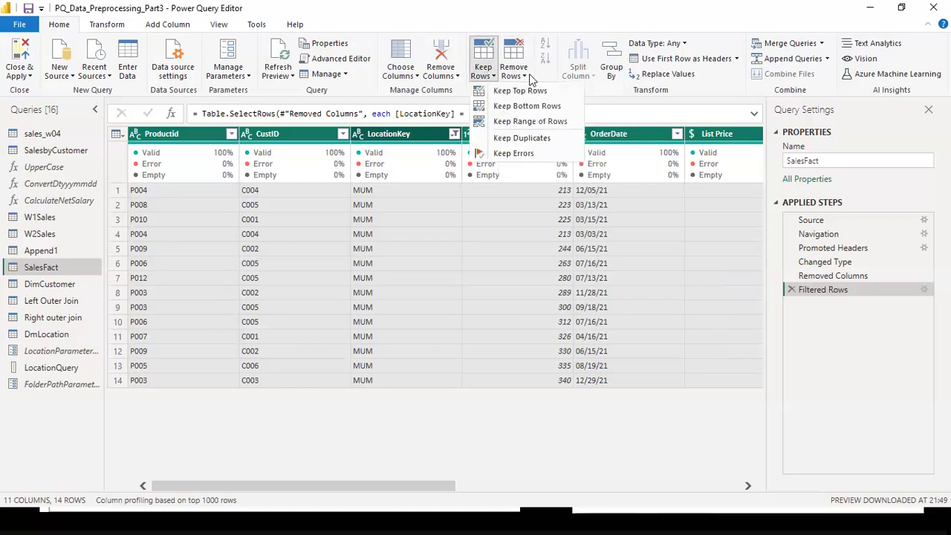
click(554, 91)
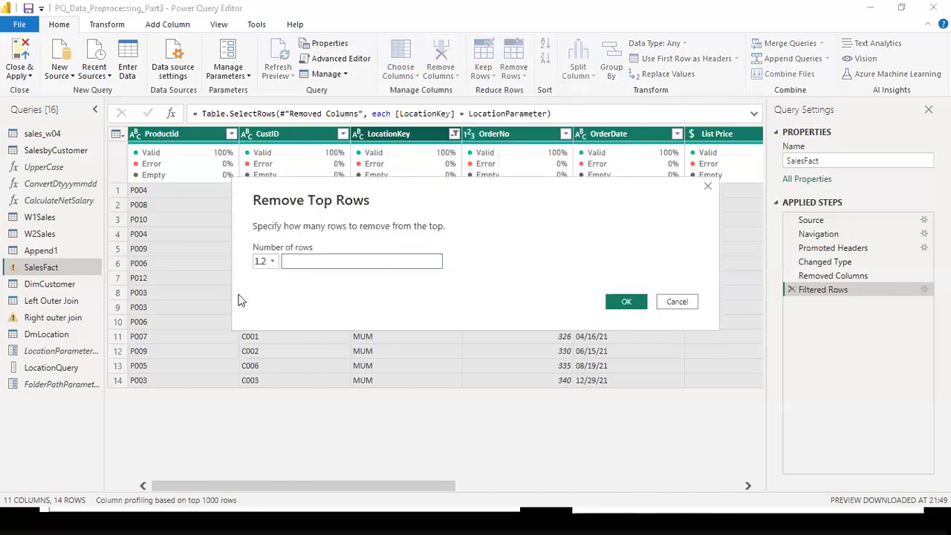
click(265, 262)
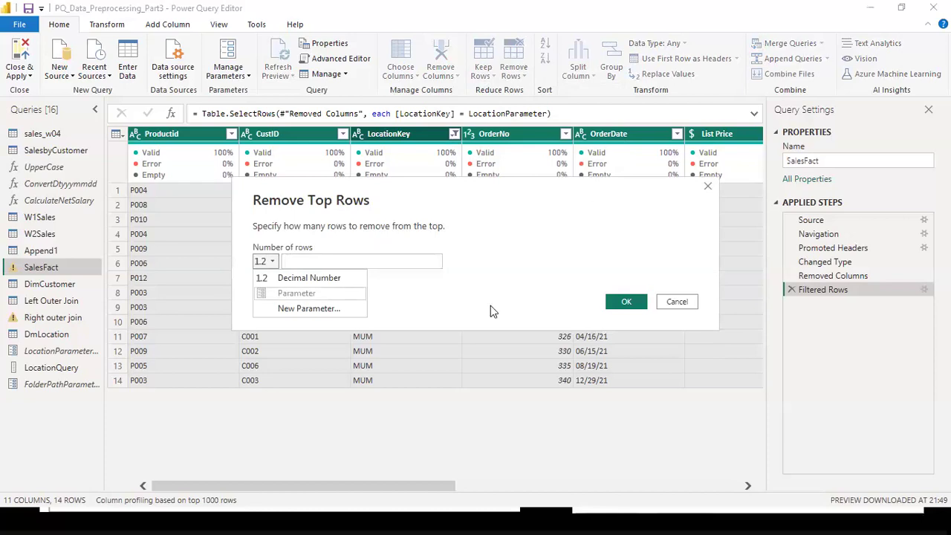
click(673, 302)
key(Escape)
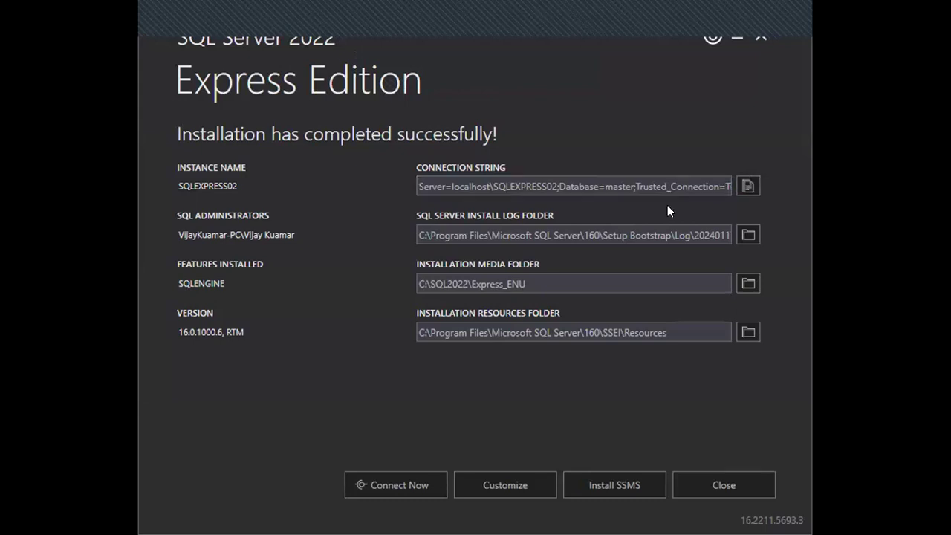
Step: Close the completed SQL Server 2022 Express Edition installer
click(707, 471)
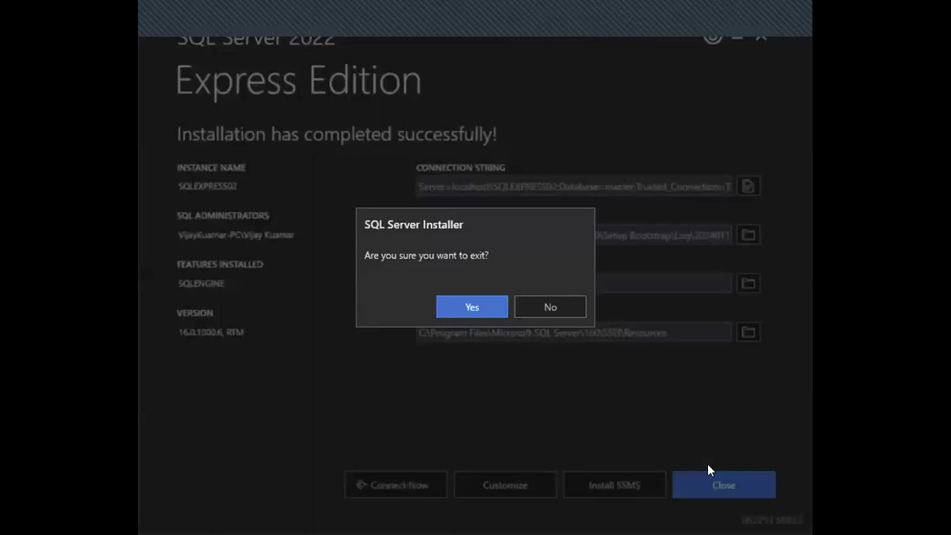
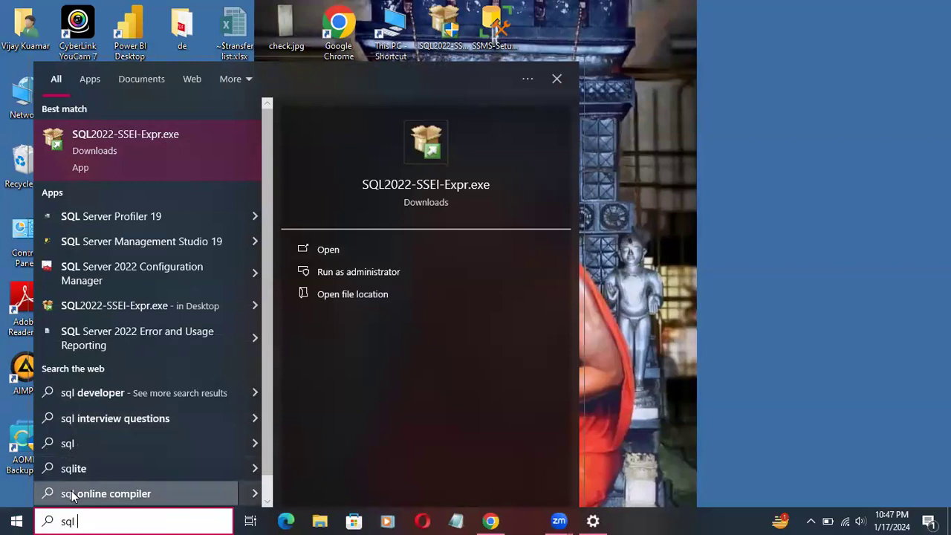
text(ser)
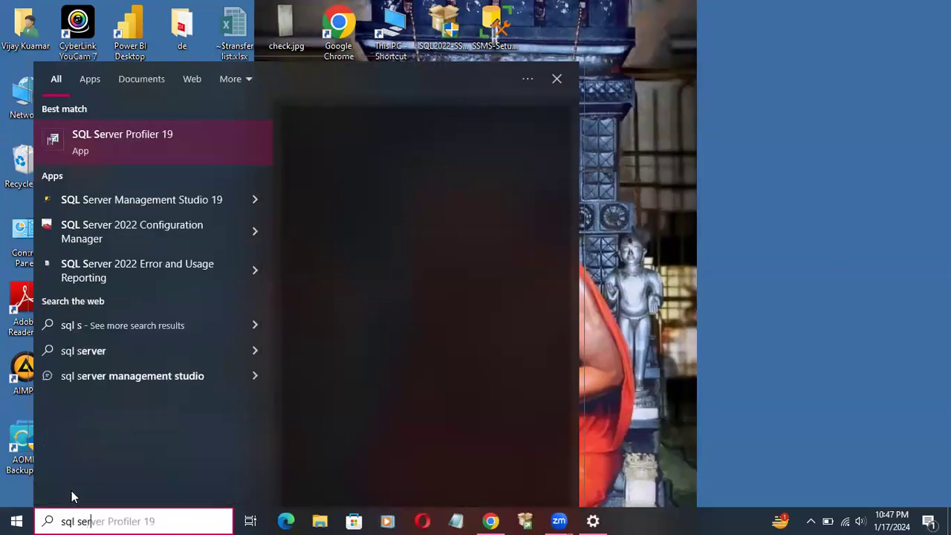
text(ver)
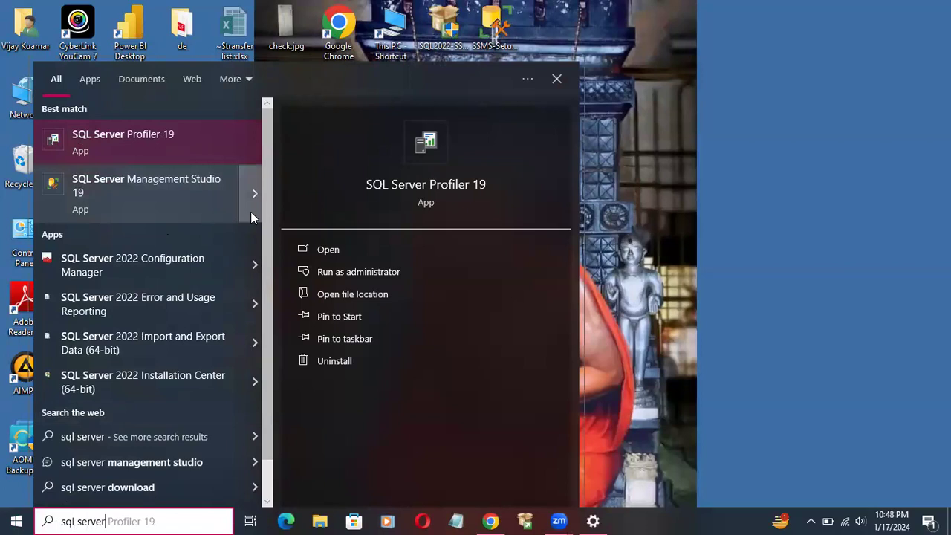
click(342, 249)
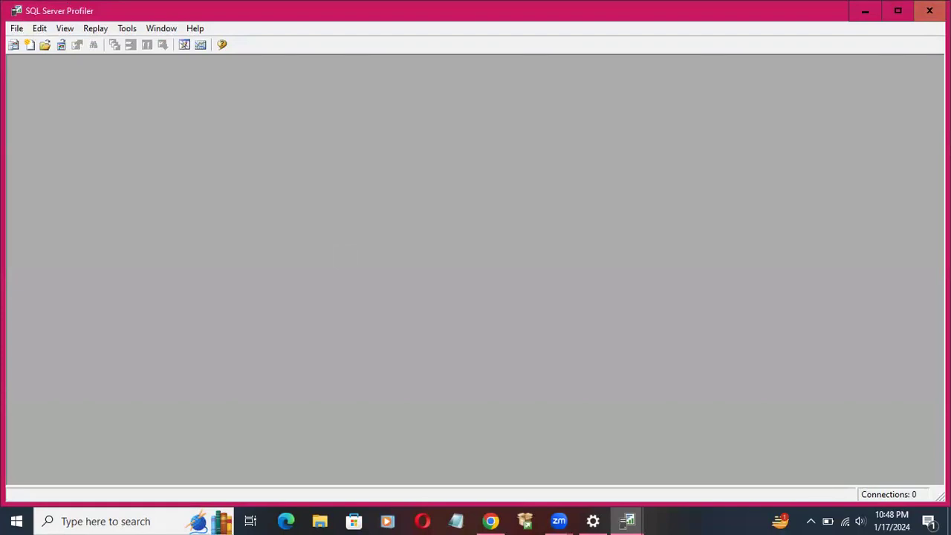
click(929, 10)
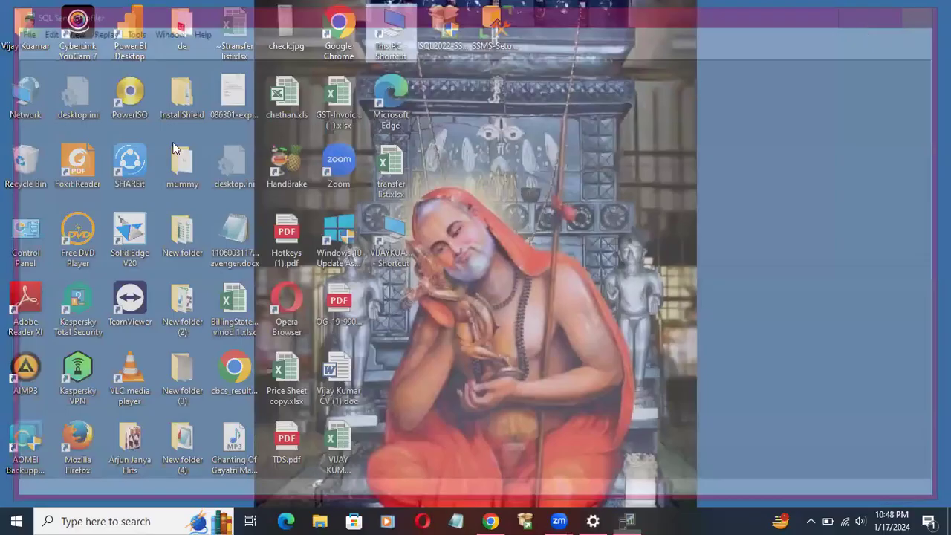
Step: Search Windows for "sql server" and launch SQL Server Management Studio 19
click(77, 520)
text(s)
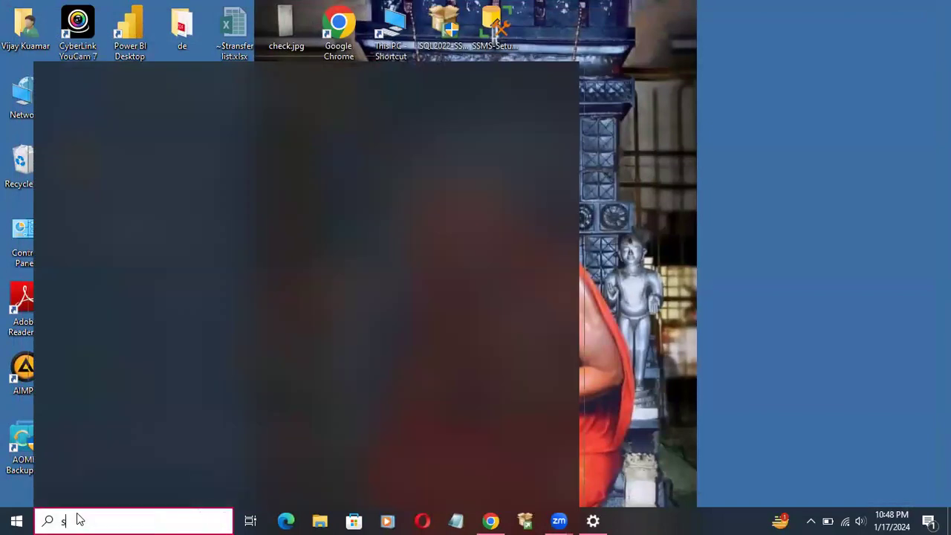
text(ql ser)
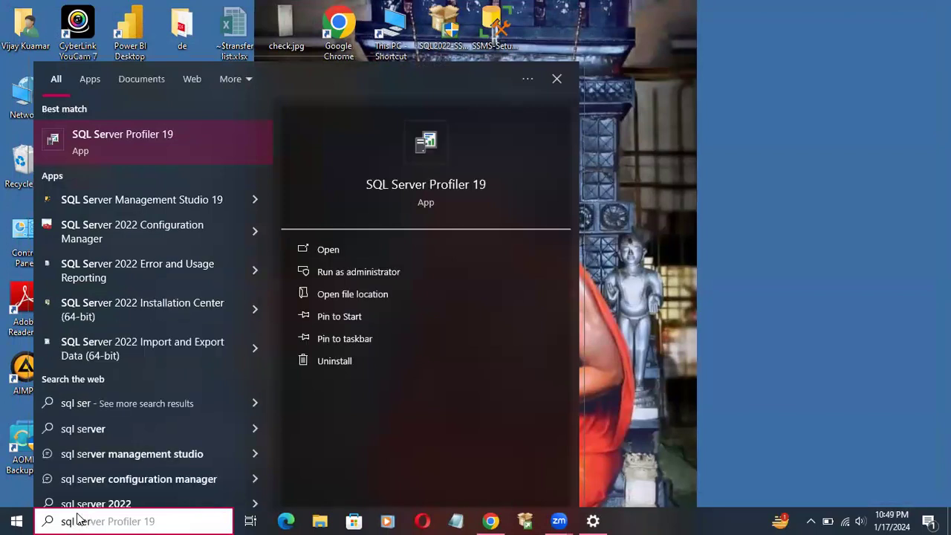
text(v)
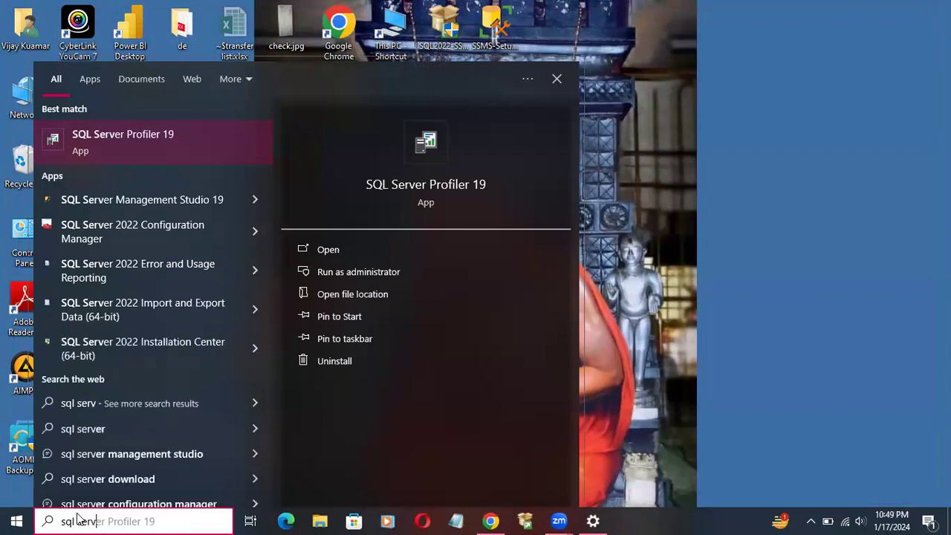
text(er)
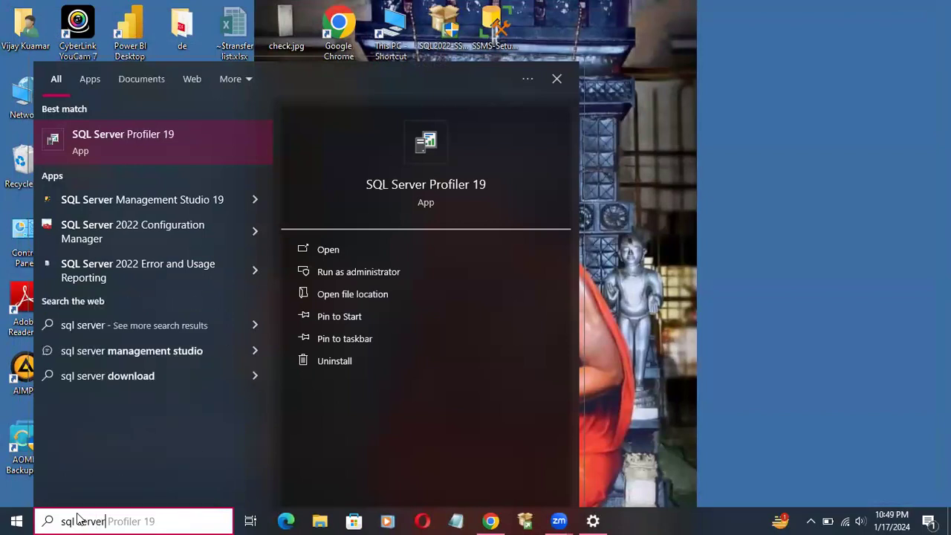
click(255, 197)
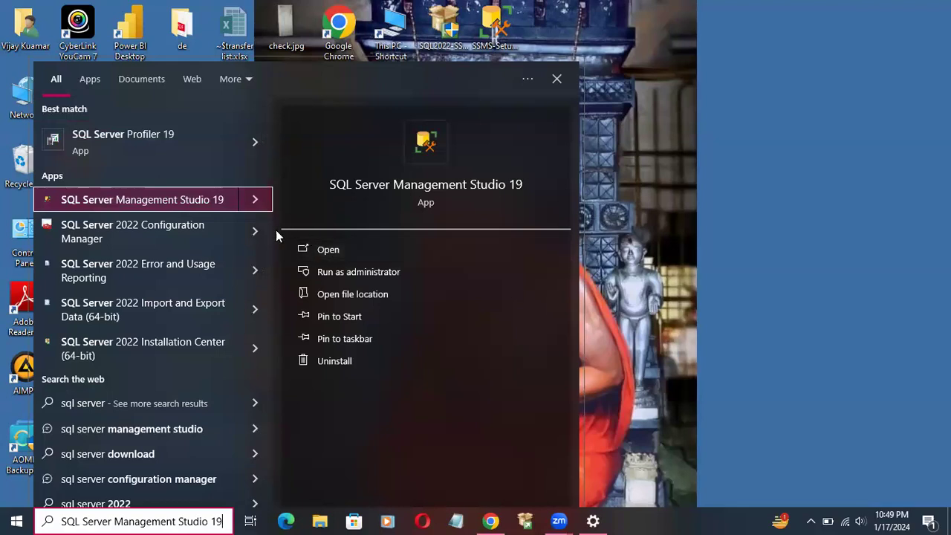
click(331, 250)
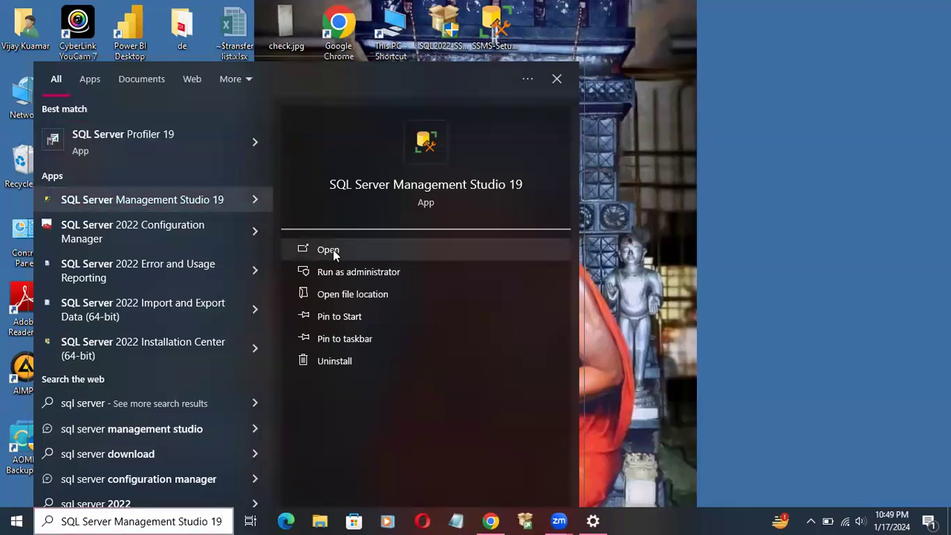
click(333, 250)
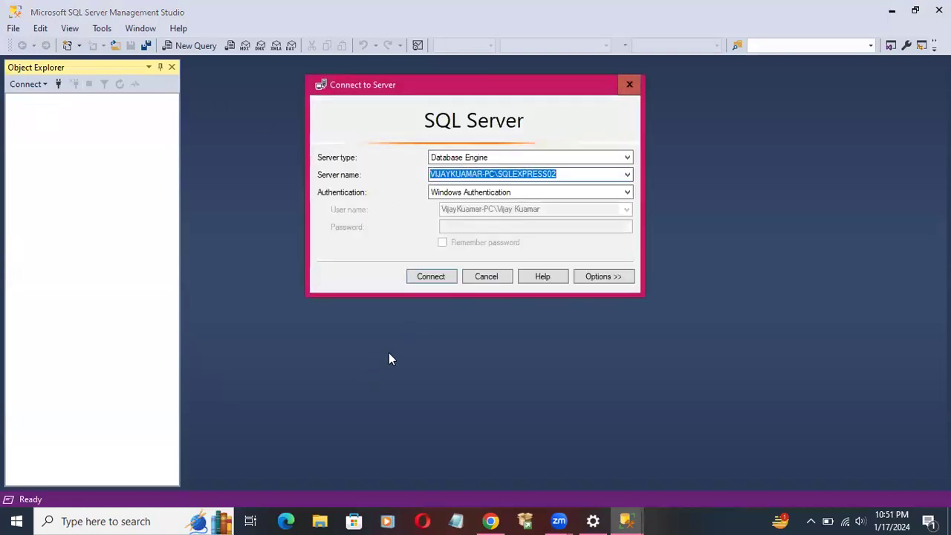
Step: Connect to the local SQLEXPRESS02 database engine using Windows Authentication
click(431, 280)
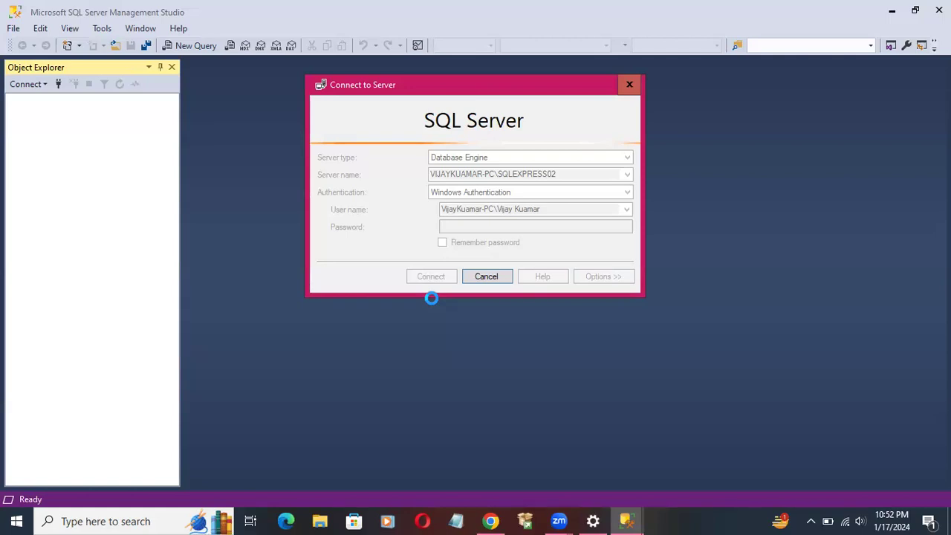
key(Escape)
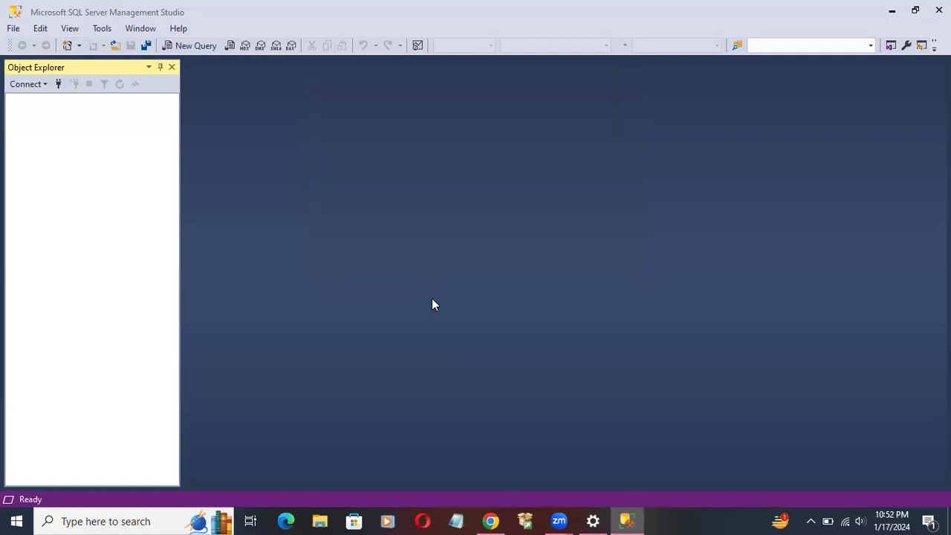